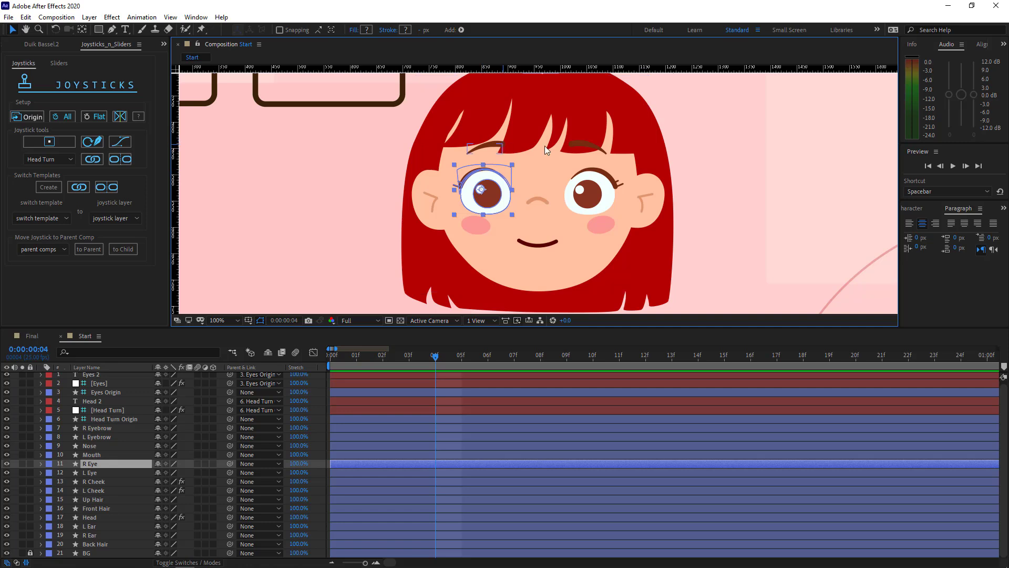
# Add a Path keyframe at frame 0 to the Line shape of the Mouth layer.
pyautogui.click(658, 206)
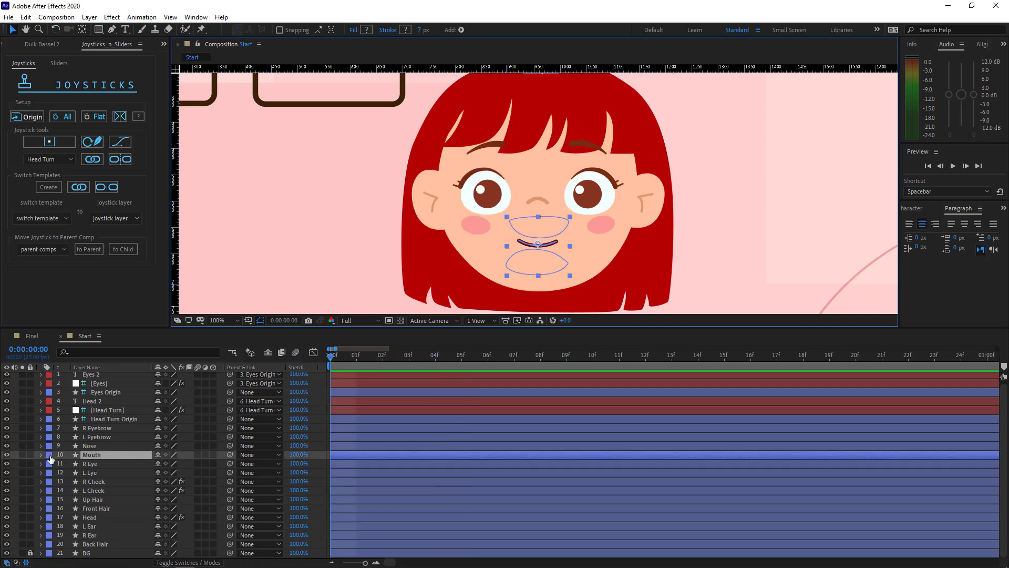
pyautogui.click(42, 455)
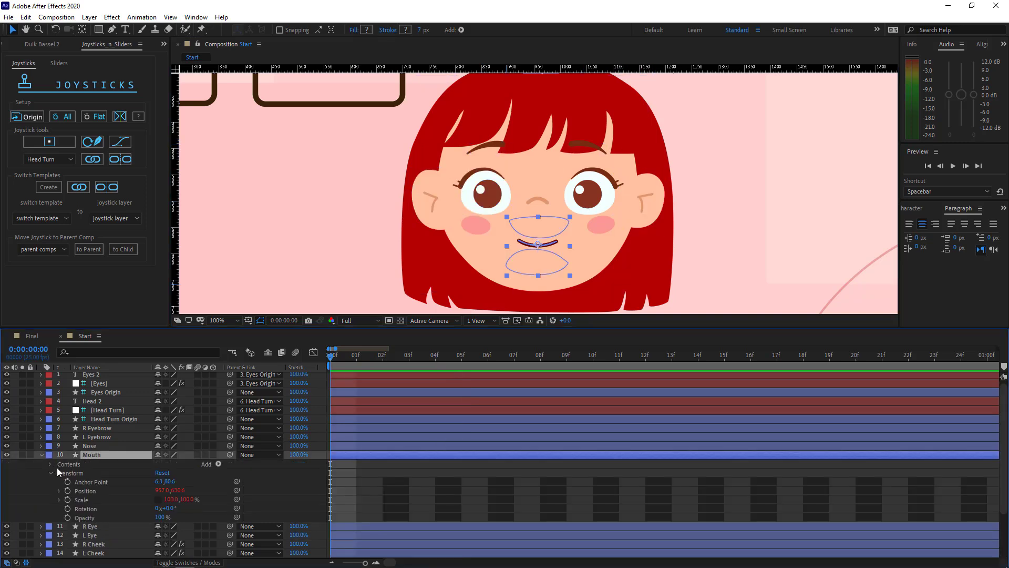
pyautogui.click(59, 472)
pyautogui.scroll(-3, 63, 447)
pyautogui.click(67, 428)
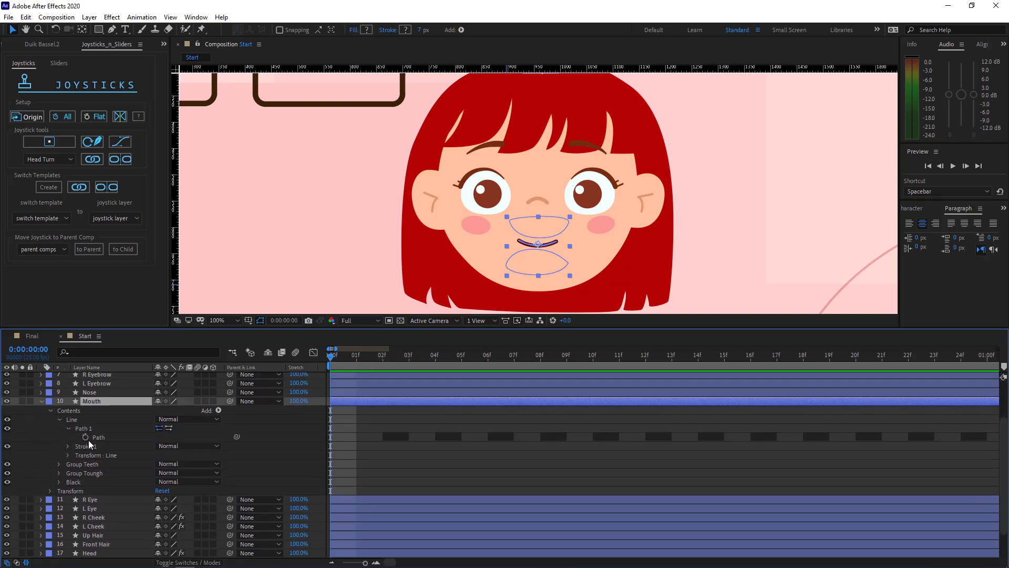
pyautogui.click(88, 439)
# Add a Path keyframe at frame 0 to the Teeth shape inside the Mouth layer's Group Teeth.
pyautogui.click(59, 465)
pyautogui.click(68, 473)
pyautogui.click(78, 482)
pyautogui.click(94, 490)
pyautogui.scroll(-2, 74, 488)
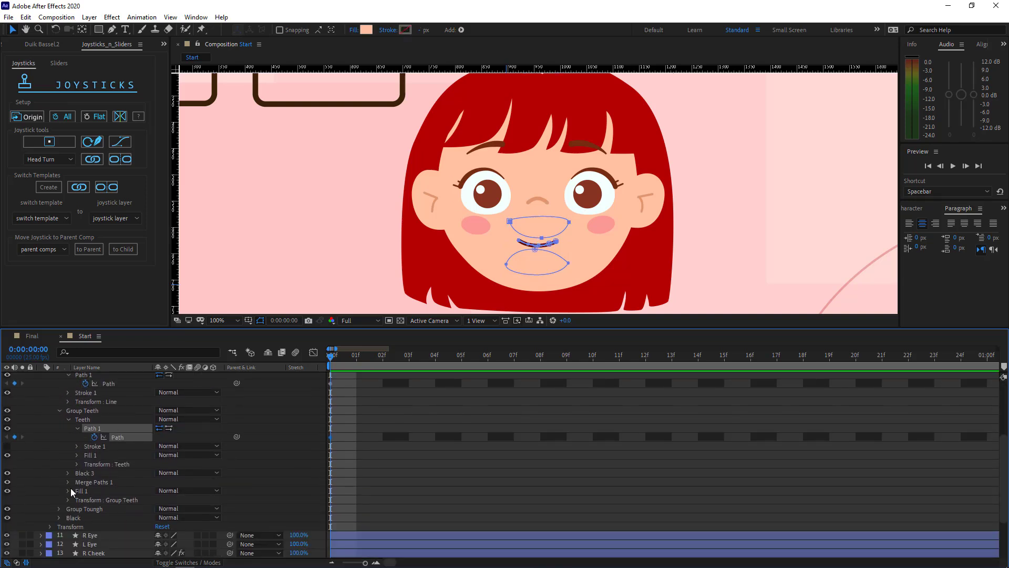
# Add frame 0 Path keyframes to the Mouth's Toungh and Black shapes and show only the layer's keyframed properties.
pyautogui.click(60, 508)
pyautogui.scroll(-3, 66, 508)
pyautogui.click(68, 437)
pyautogui.click(77, 446)
pyautogui.click(94, 455)
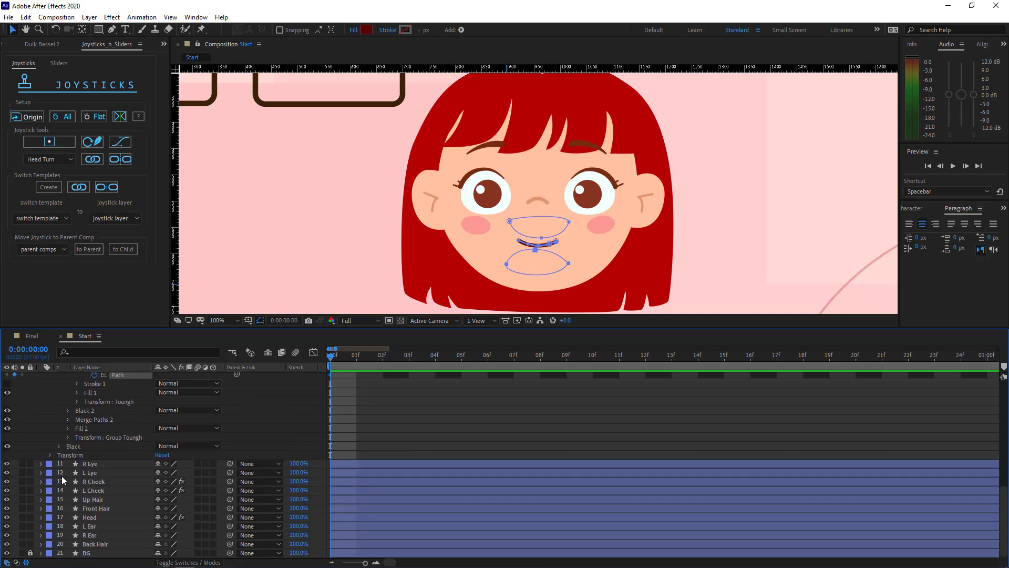
pyautogui.press('u')
pyautogui.scroll(2, 129, 452)
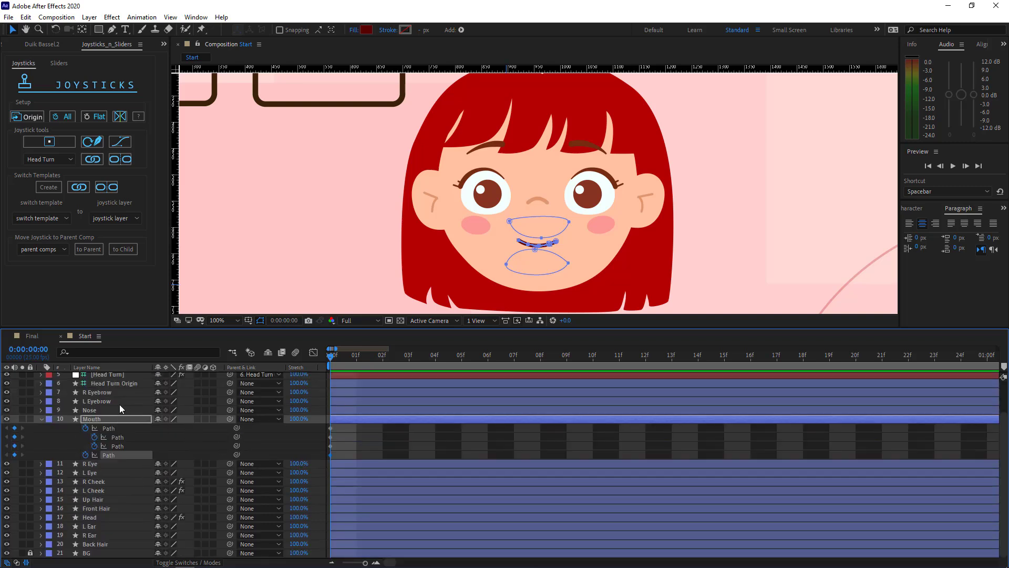
# Add a Path keyframe at frame 0 to Shape 1 of the R Eyebrow layer, then collapse the layer.
pyautogui.click(101, 401)
pyautogui.keyDown('shift'); pyautogui.click(99, 392); pyautogui.keyUp('shift')
pyautogui.click(42, 401)
pyautogui.click(51, 410)
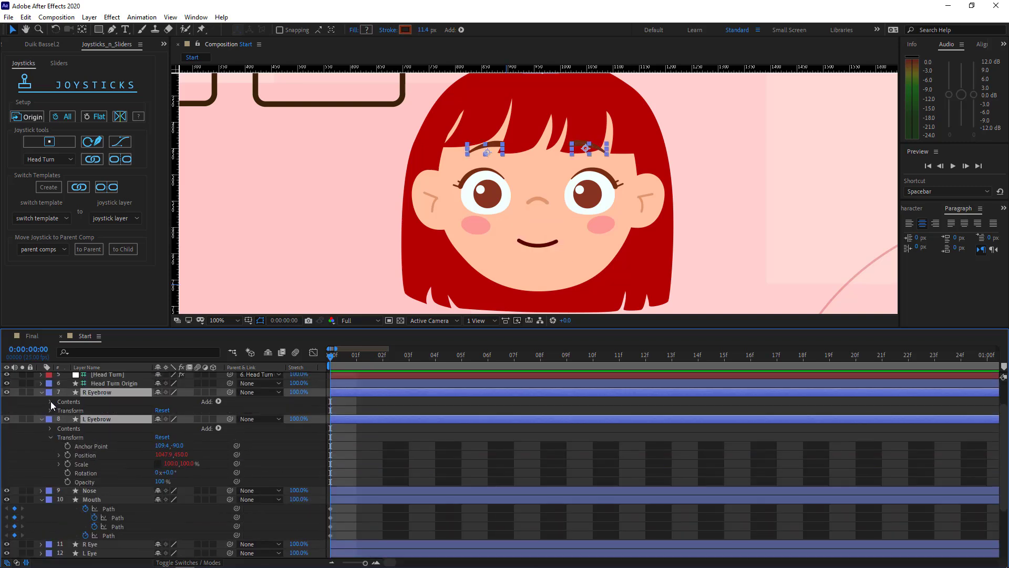
pyautogui.click(50, 401)
pyautogui.click(59, 411)
pyautogui.click(68, 419)
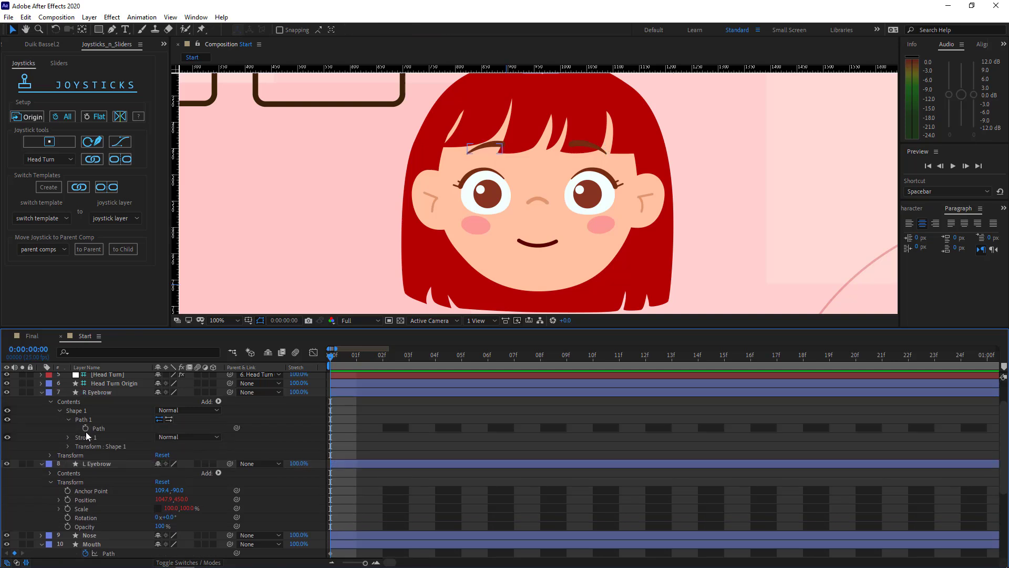
pyautogui.click(41, 392)
# Add a Path keyframe at frame 0 to Shape 1 of L Eyebrow and collapse the L Eyebrow and Mouth layers.
pyautogui.click(50, 411)
pyautogui.click(59, 420)
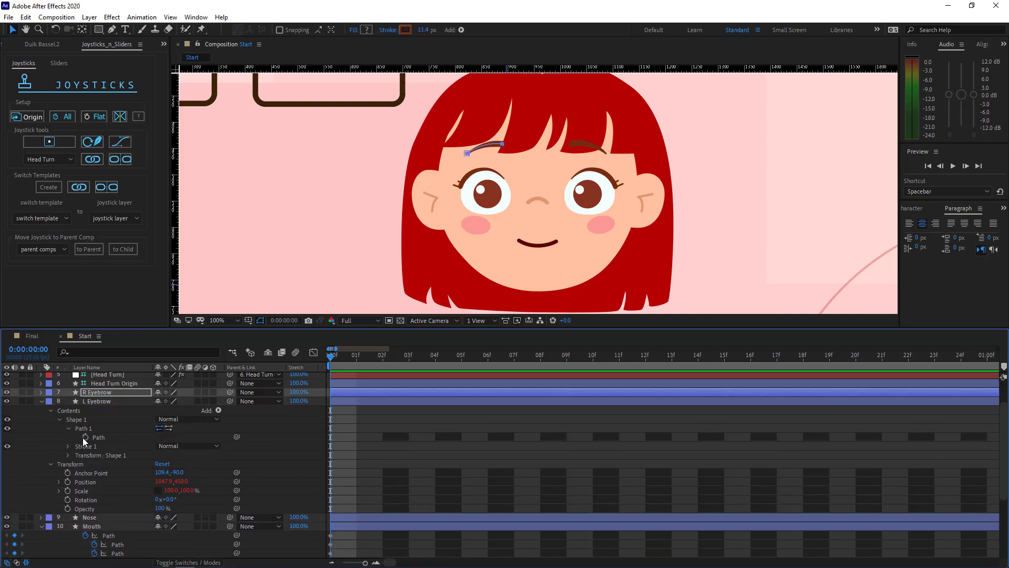
pyautogui.click(83, 437)
pyautogui.click(42, 401)
pyautogui.click(90, 418)
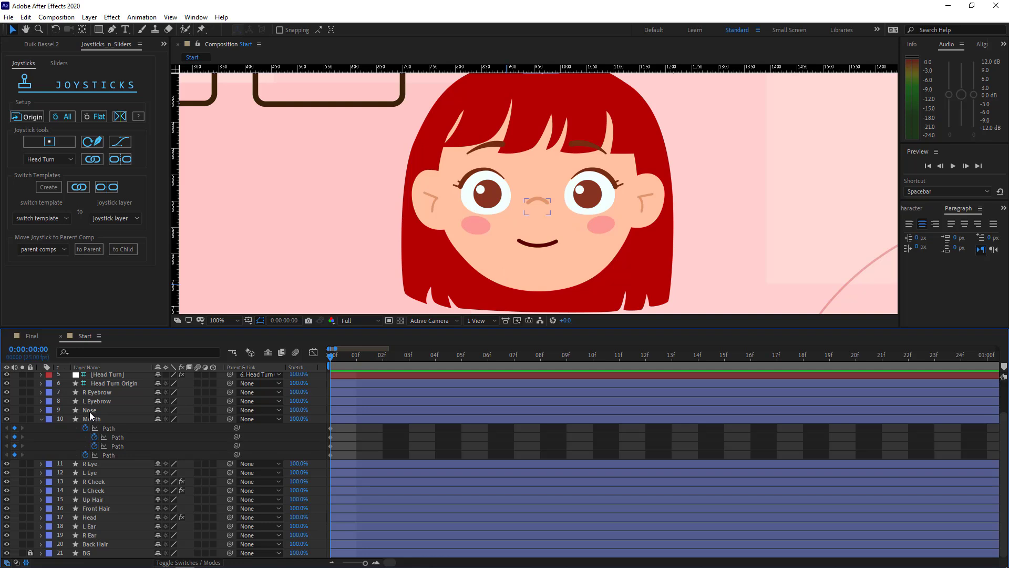
pyautogui.click(41, 419)
# Add a Path keyframe at frame 0 to the eyelid shape inside the R Eye layer's Group eyelid.
pyautogui.click(103, 465)
pyautogui.click(42, 463)
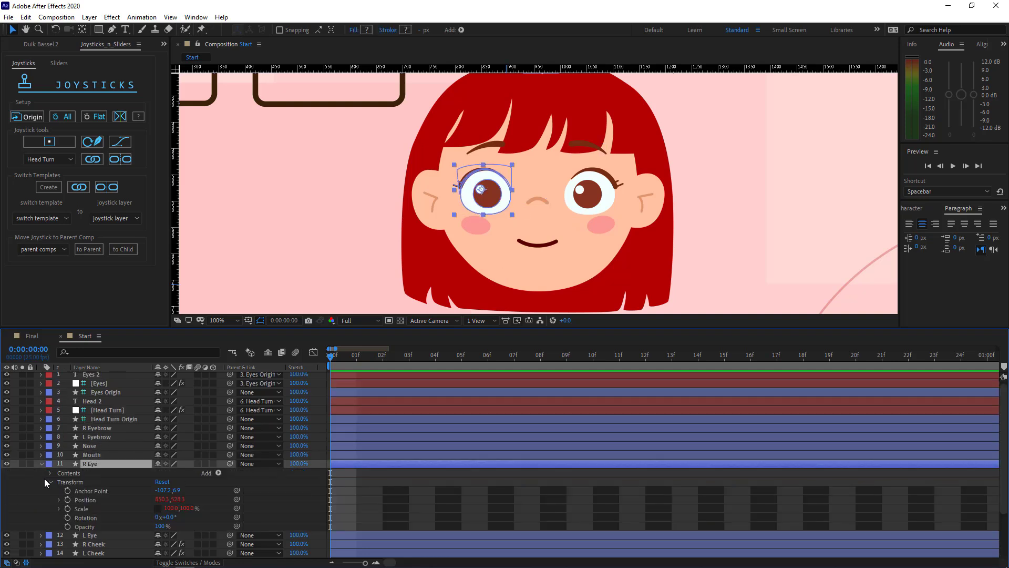
pyautogui.click(51, 473)
pyautogui.click(95, 485)
pyautogui.press('.')
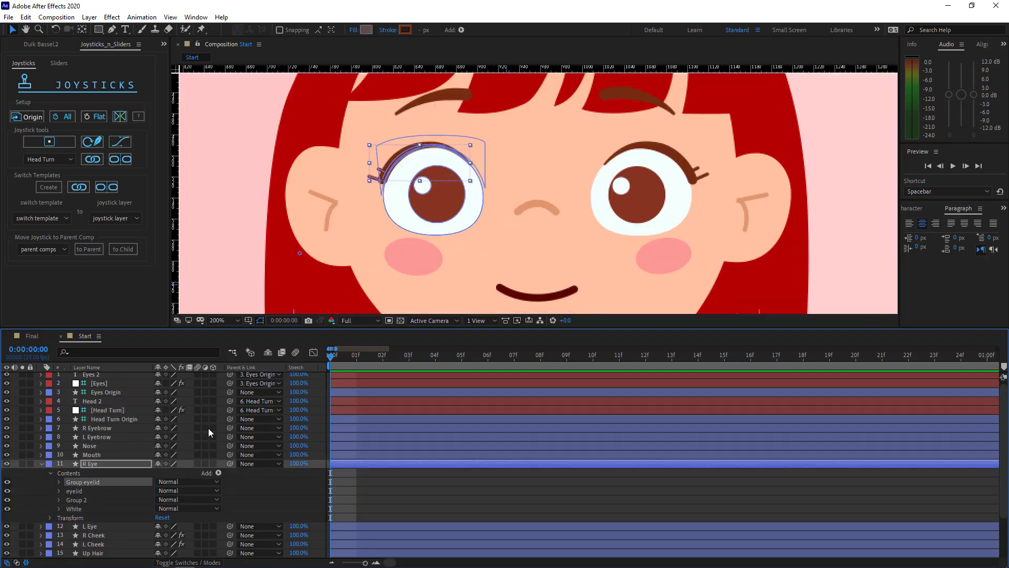
pyautogui.click(59, 490)
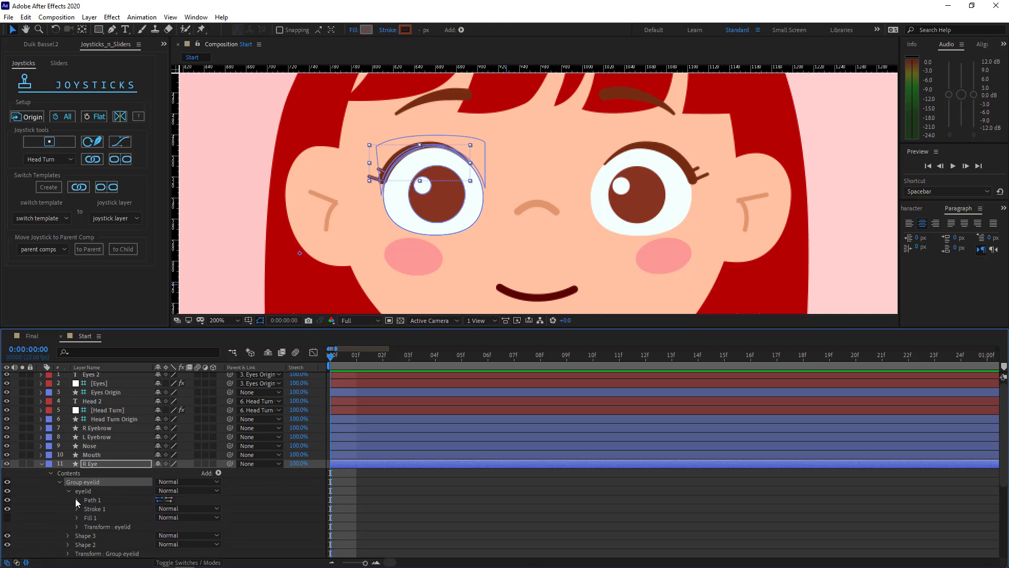
pyautogui.click(78, 500)
pyautogui.scroll(-2, 57, 504)
# Add Path keyframes at frame 0 to Shape 3 and Shape 2 inside the R Eye layer's Group eyelid.
pyautogui.click(68, 490)
pyautogui.click(77, 500)
pyautogui.scroll(-1, 57, 480)
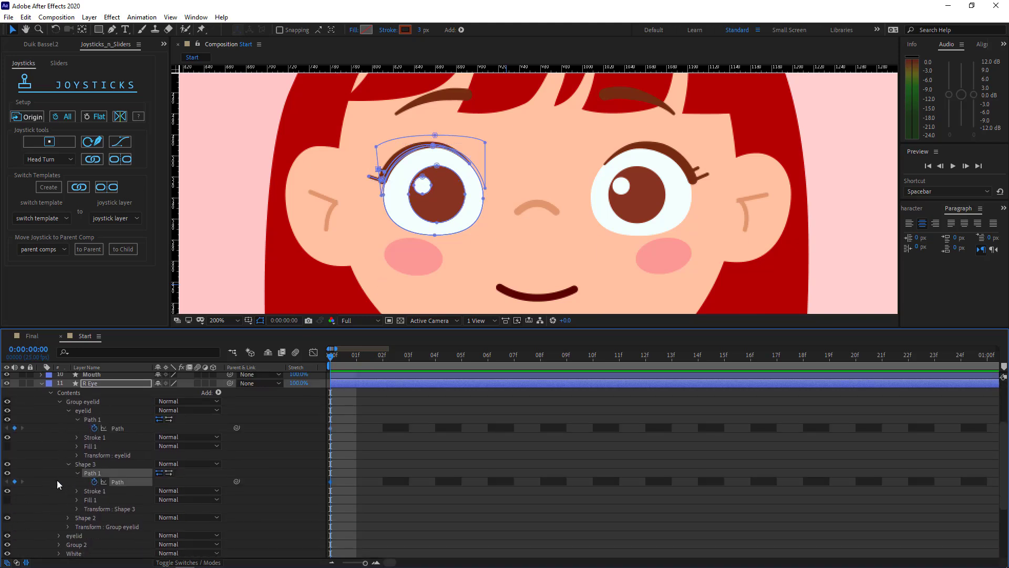
pyautogui.scroll(-1, 57, 481)
pyautogui.click(67, 491)
pyautogui.click(77, 499)
pyautogui.click(94, 508)
pyautogui.scroll(1, 64, 418)
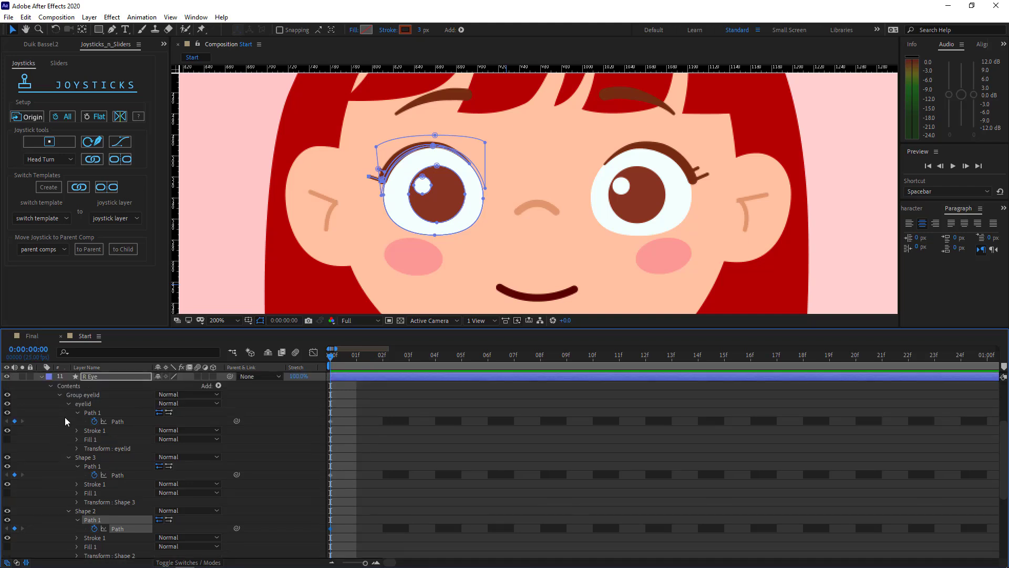
# Add a frame 0 Path keyframe to R Eye's separate eyelid shape and show only the layer's keyframed properties.
pyautogui.scroll(1, 64, 417)
pyautogui.click(61, 426)
pyautogui.click(59, 437)
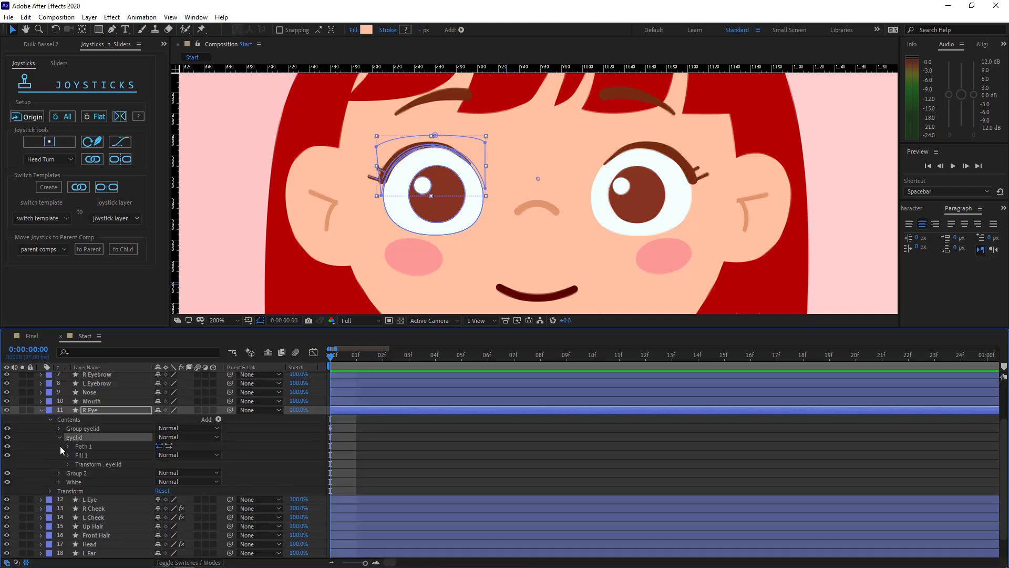
pyautogui.press('u')
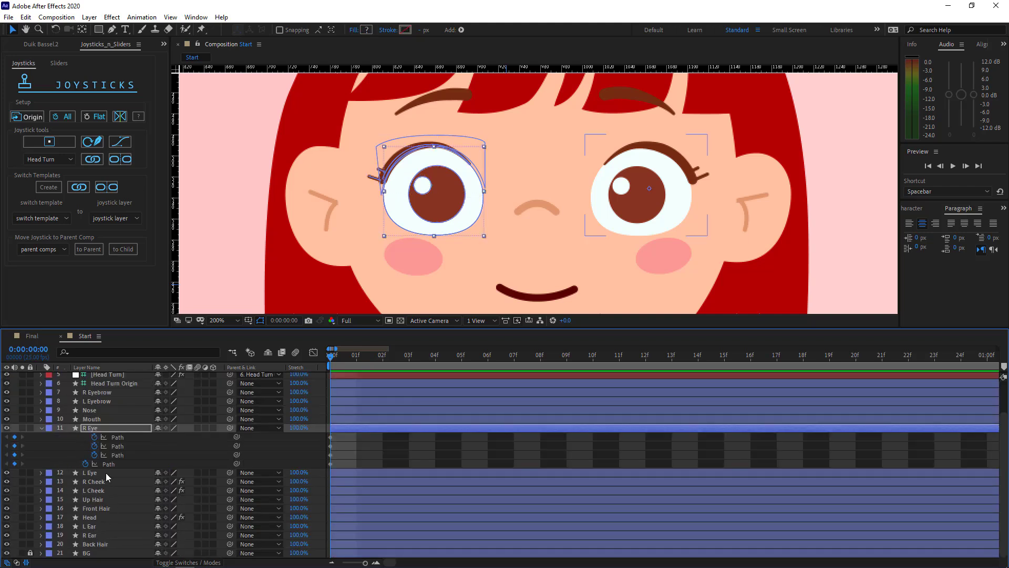
# Add a Path keyframe at frame 0 to the eyelid shape inside the L Eye layer's Group eyelid.
pyautogui.click(41, 472)
pyautogui.click(51, 490)
pyautogui.click(50, 481)
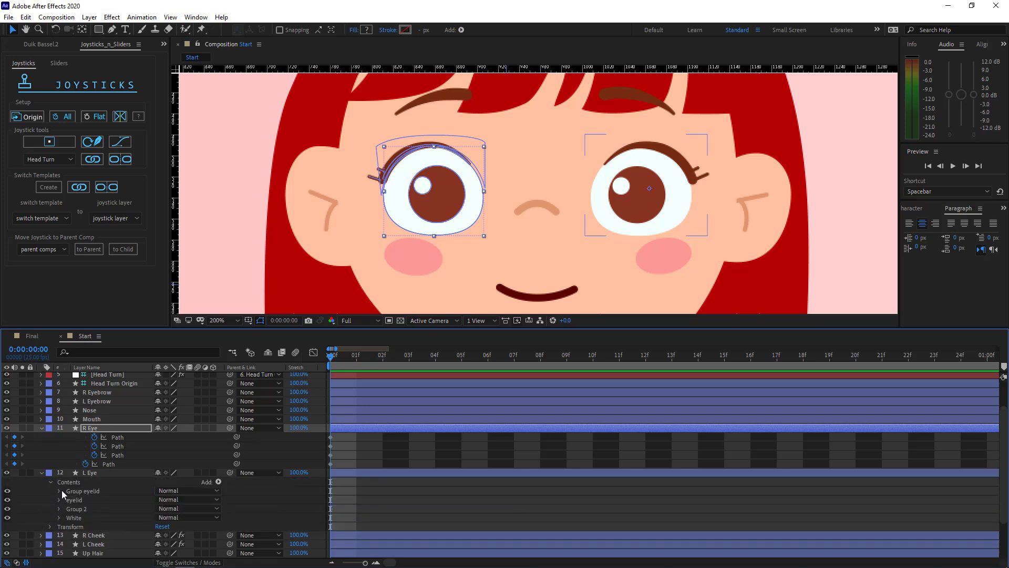
pyautogui.click(60, 490)
pyautogui.click(68, 499)
pyautogui.scroll(-3, 67, 500)
pyautogui.click(90, 455)
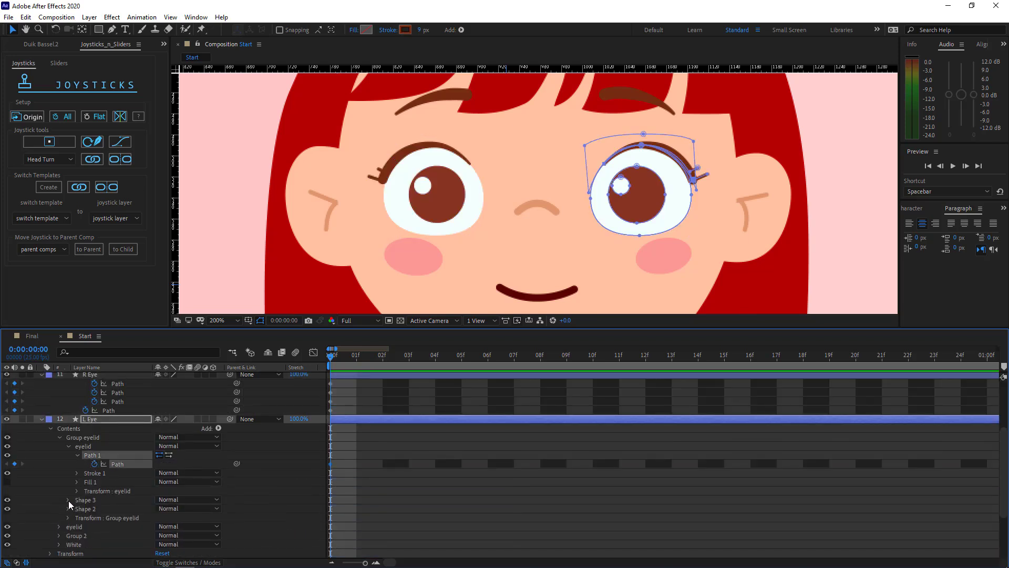
# Add Path keyframes at frame 0 to Shape 3 and Shape 2 inside the L Eye layer's Group eyelid.
pyautogui.click(68, 500)
pyautogui.click(82, 509)
pyautogui.scroll(-3, 105, 487)
pyautogui.click(67, 500)
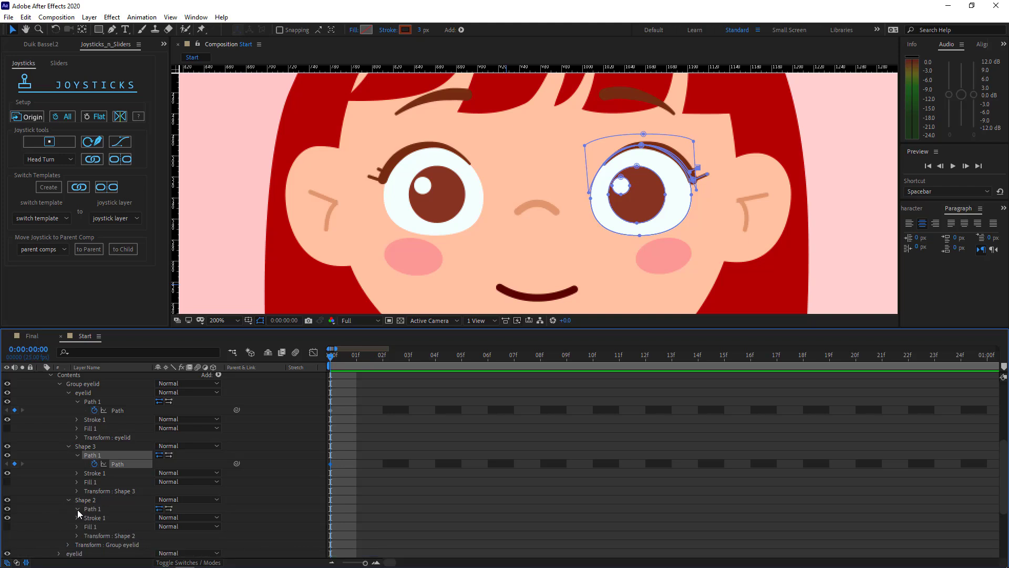
pyautogui.click(77, 509)
pyautogui.click(92, 509)
pyautogui.scroll(-6, 127, 458)
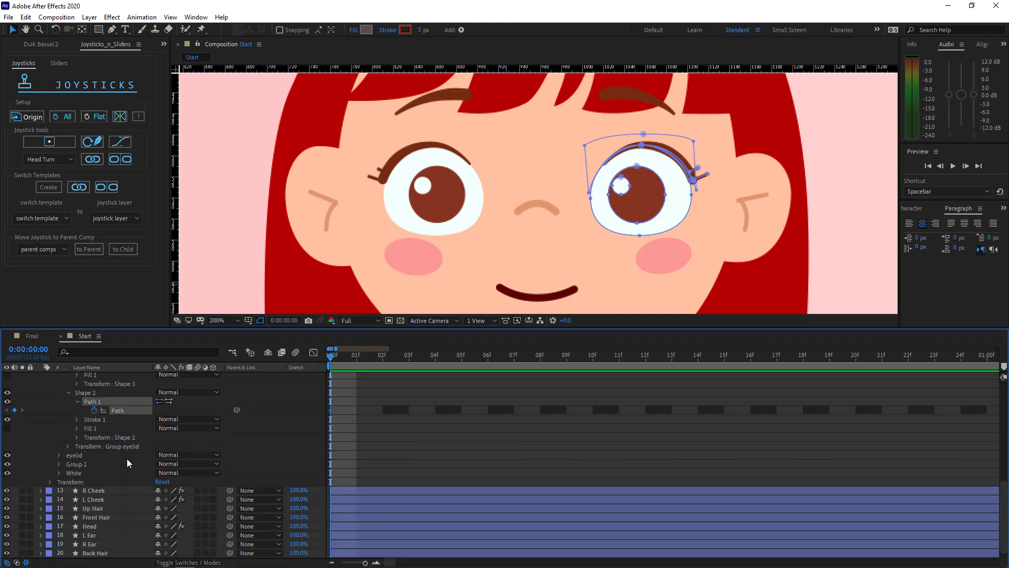
# Add a frame 0 Path keyframe to L Eye's separate eyelid shape and show only the layer's keyframed properties.
pyautogui.click(60, 464)
pyautogui.click(60, 465)
pyautogui.click(60, 453)
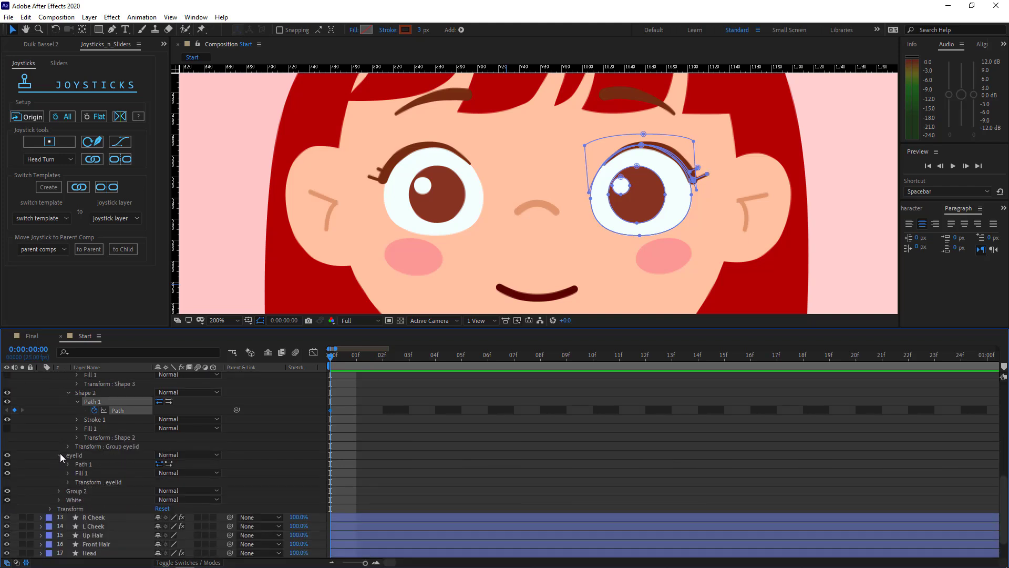
pyautogui.press('u')
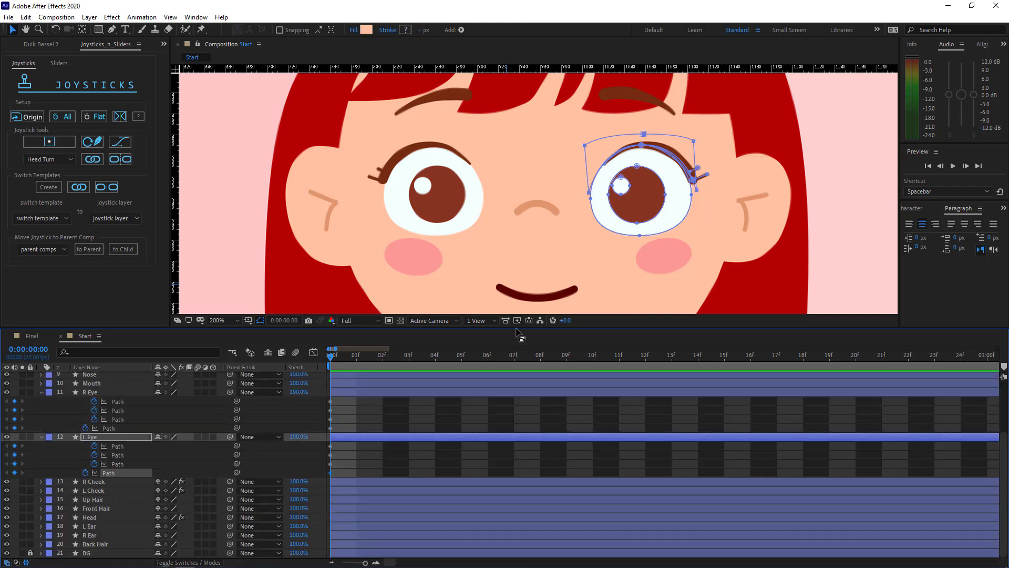
# Add Path keyframes at frame 0 to Shape 3 and Shape 2 of the L Ear layer.
pyautogui.click(787, 219)
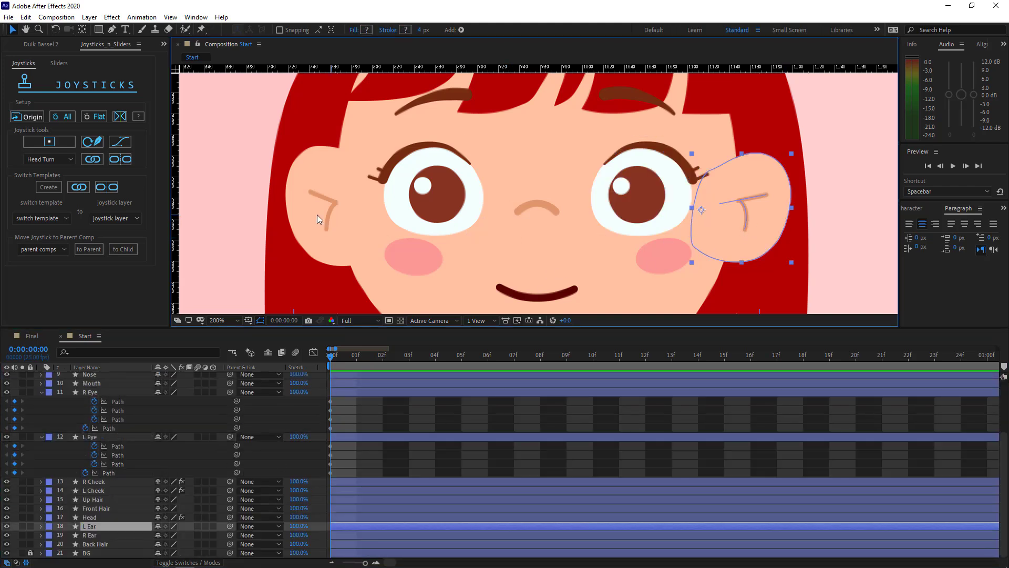
pyautogui.click(41, 526)
pyautogui.scroll(-1, 54, 513)
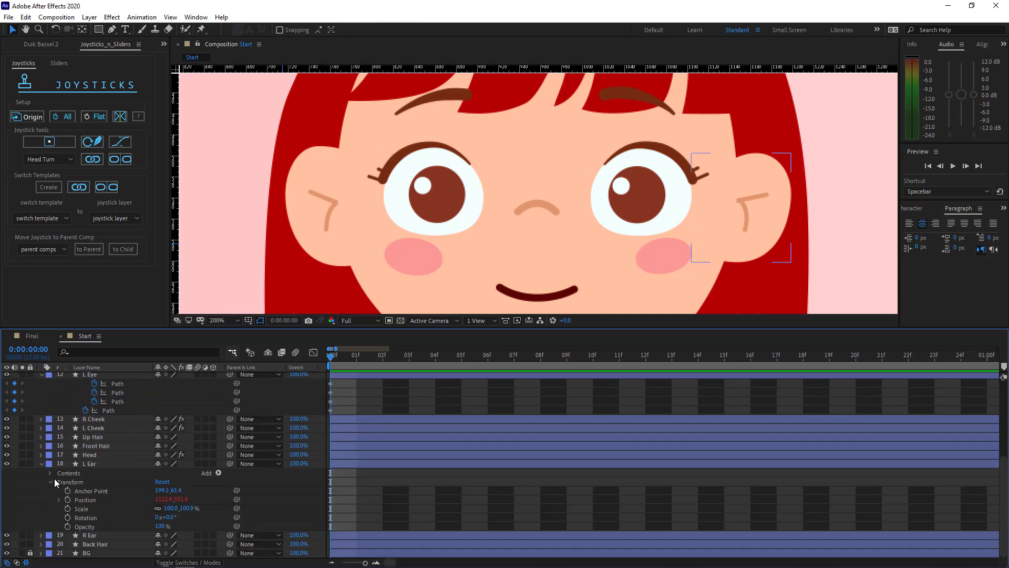
pyautogui.click(50, 473)
pyautogui.click(60, 481)
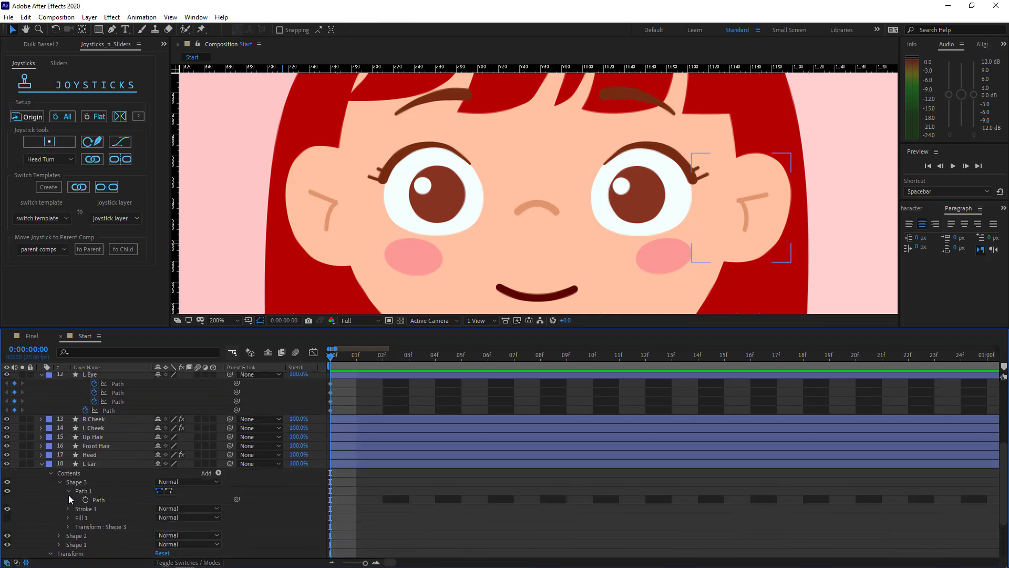
pyautogui.click(69, 491)
pyautogui.click(59, 481)
pyautogui.click(68, 491)
pyautogui.click(86, 499)
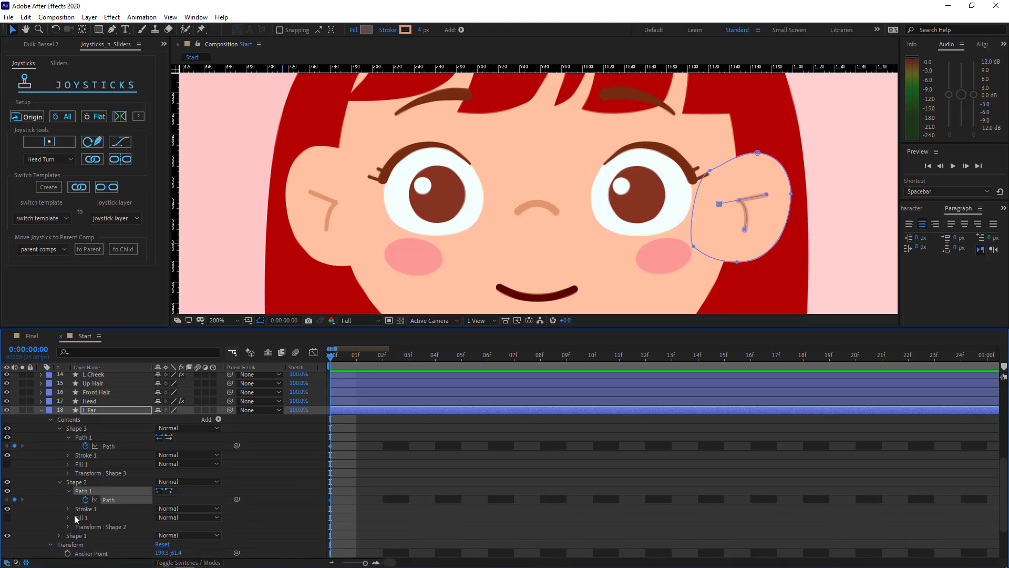
pyautogui.scroll(-2, 73, 514)
# Add a frame 0 Path keyframe to Shape 1 of L Ear and show only the layer's keyframed properties.
pyautogui.click(58, 487)
pyautogui.click(58, 482)
pyautogui.click(50, 526)
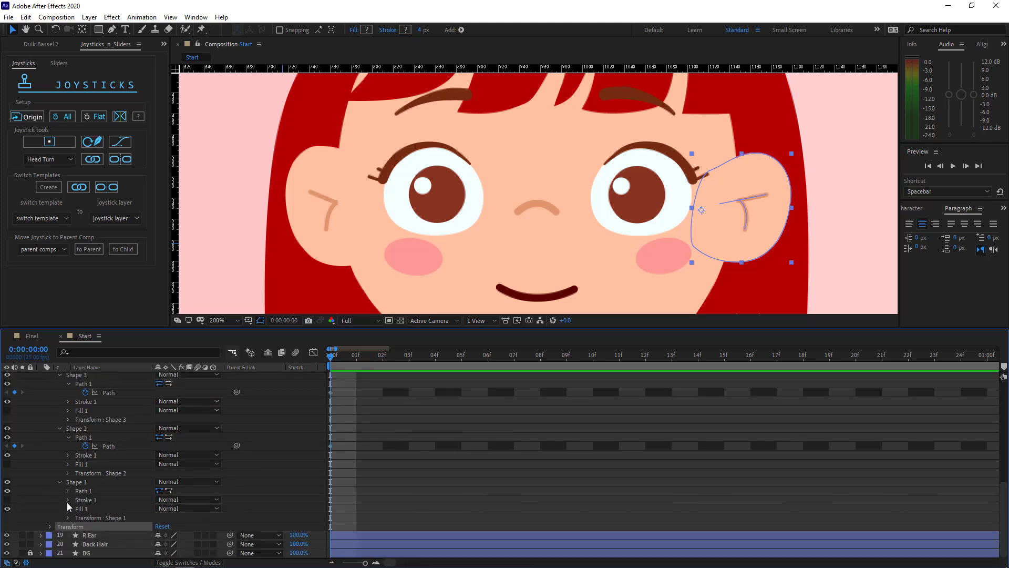
pyautogui.click(68, 490)
pyautogui.click(85, 500)
pyautogui.press('u')
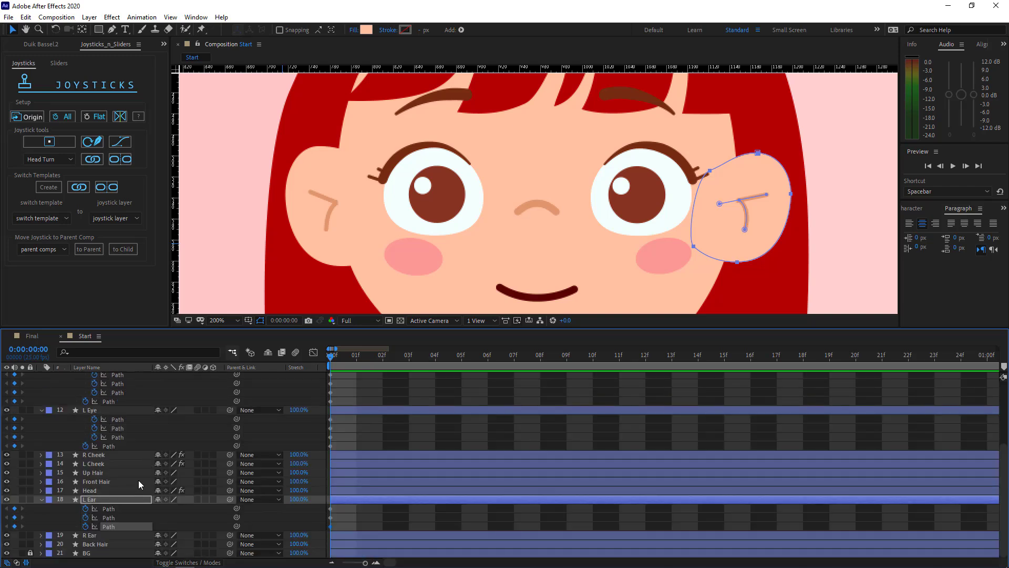
# Add a Path keyframe at frame 0 to Shape 3 of the R Ear layer.
pyautogui.click(41, 535)
pyautogui.click(50, 509)
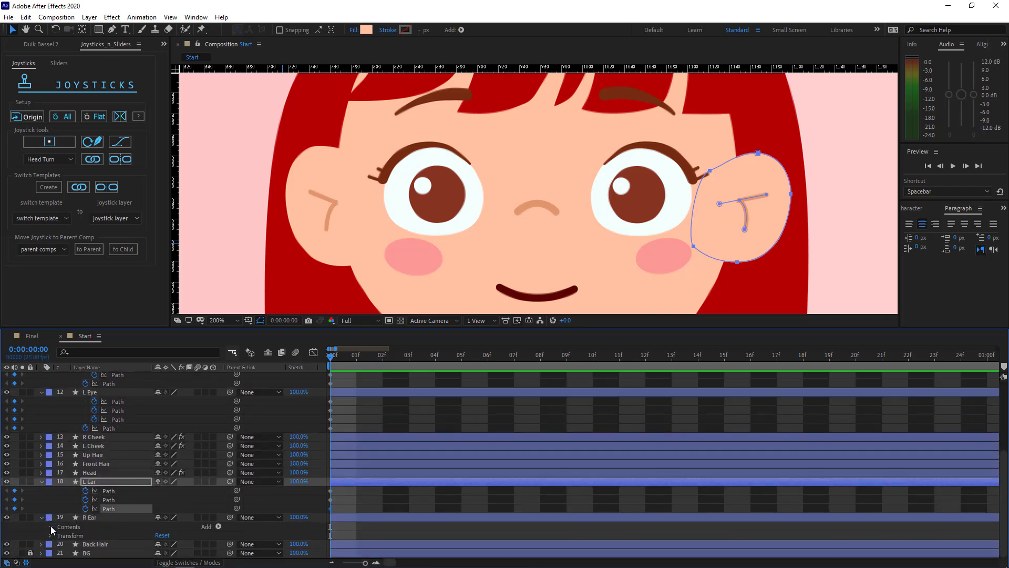
pyautogui.click(51, 525)
pyautogui.scroll(-1, 64, 522)
pyautogui.click(59, 509)
pyautogui.scroll(-2, 70, 486)
pyautogui.click(68, 482)
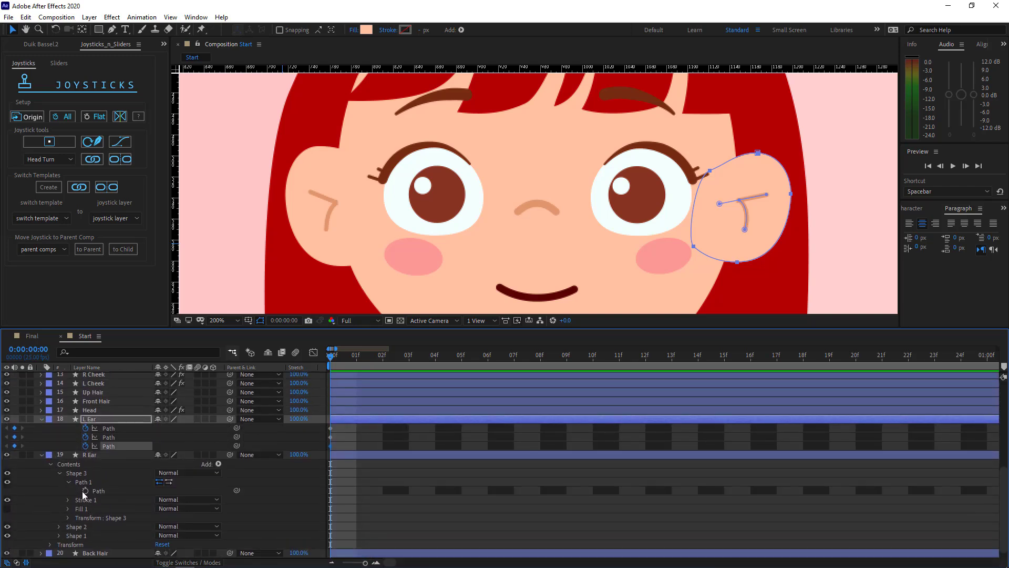
pyautogui.click(86, 490)
# Add a Path keyframe at frame 0 to Shape 2 of the R Ear layer.
pyautogui.click(59, 526)
pyautogui.scroll(-2, 61, 525)
pyautogui.click(68, 491)
pyautogui.click(85, 499)
pyautogui.scroll(-1, 58, 525)
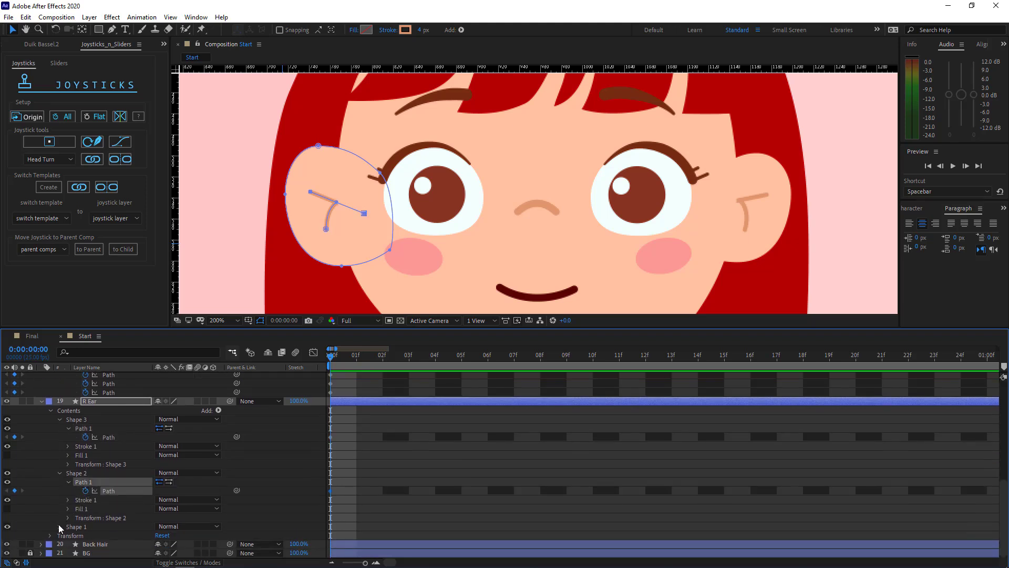
# Add a frame 0 Path keyframe to Shape 1 of R Ear and show only the layer's keyframed properties.
pyautogui.click(59, 526)
pyautogui.scroll(-1, 61, 526)
pyautogui.click(68, 526)
pyautogui.click(85, 535)
pyautogui.press('u')
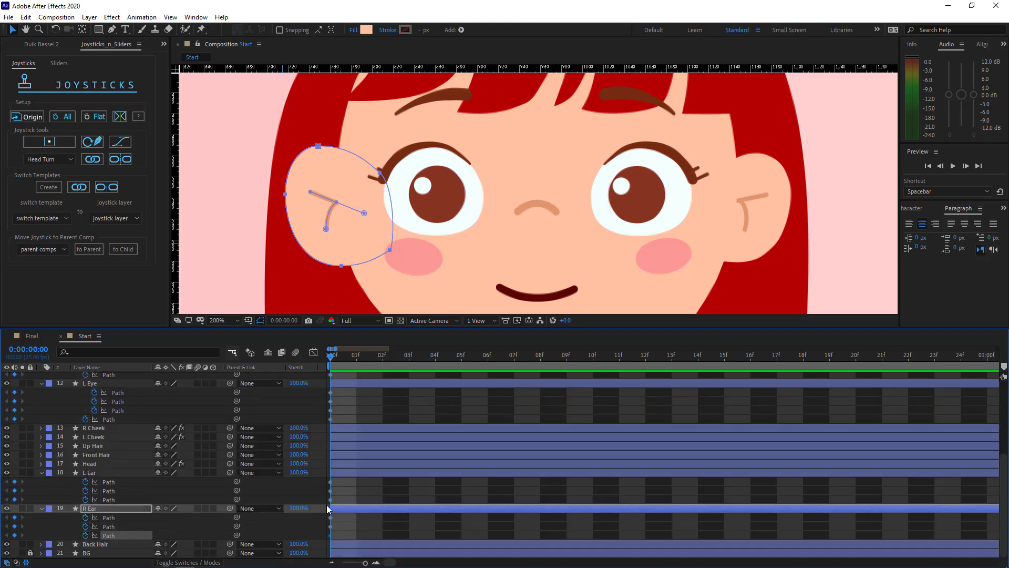
# Mark all the unlocked layers in the Start composition as shy, then clear the selection.
pyautogui.scroll(2, 122, 474)
pyautogui.scroll(4, 122, 474)
pyautogui.click(128, 439)
pyautogui.hotkey('ctrl', 'a')
pyautogui.click(157, 438)
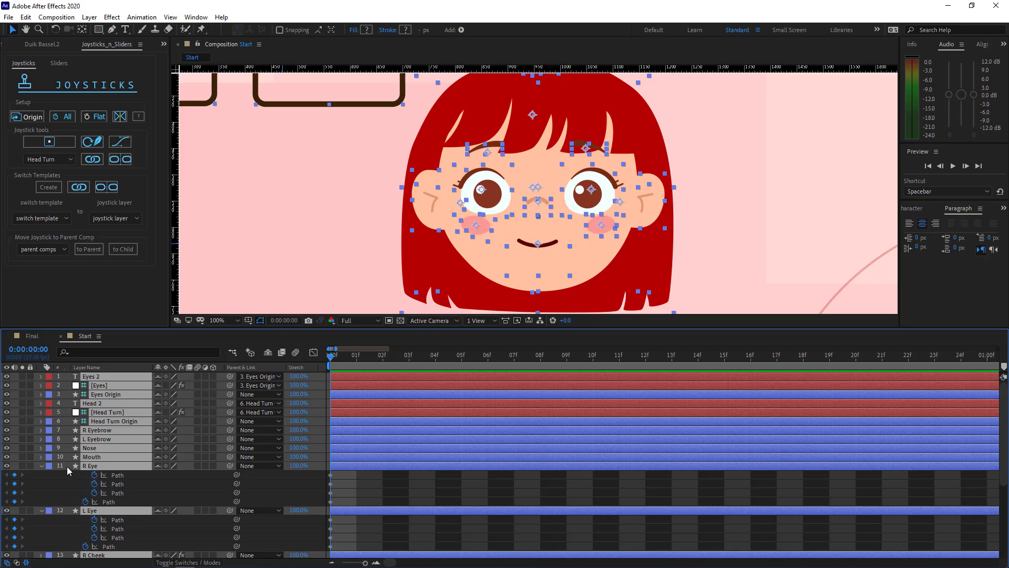
pyautogui.press('F2')
# Select the Mouth layer and reveal its keyframed Path properties.
pyautogui.click(98, 466)
pyautogui.click(99, 457)
pyautogui.press('u')
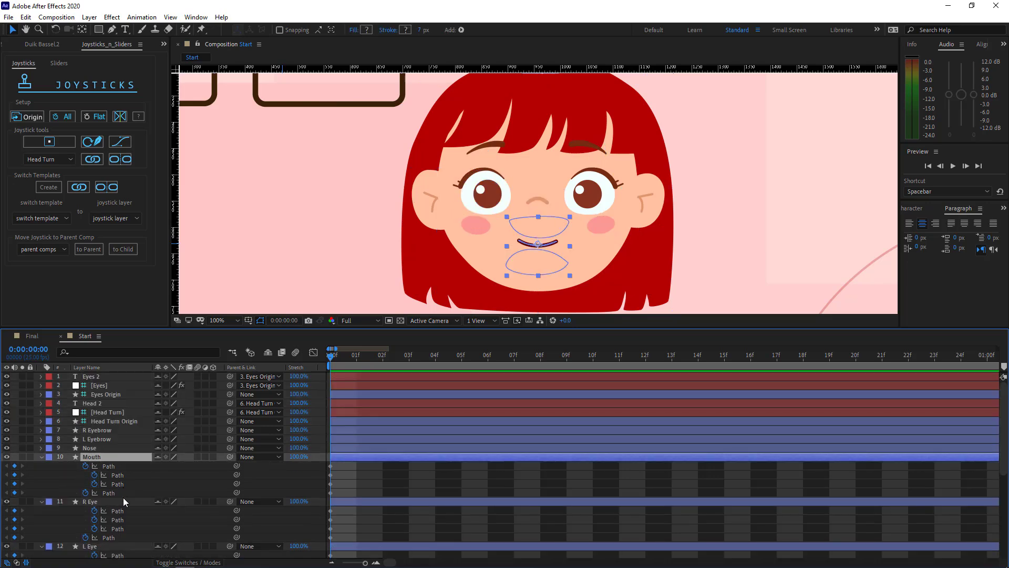
# Add the R Eye, L Eye, L Ear and R Ear layers to the Mouth selection and make them all non-shy.
pyautogui.keyDown('ctrl'); pyautogui.click(123, 499); pyautogui.keyUp('ctrl')
pyautogui.scroll(-3, 131, 489)
pyautogui.keyDown('ctrl'); pyautogui.click(136, 465); pyautogui.keyUp('ctrl')
pyautogui.scroll(-3, 157, 454)
pyautogui.keyDown('ctrl'); pyautogui.click(94, 475); pyautogui.keyUp('ctrl')
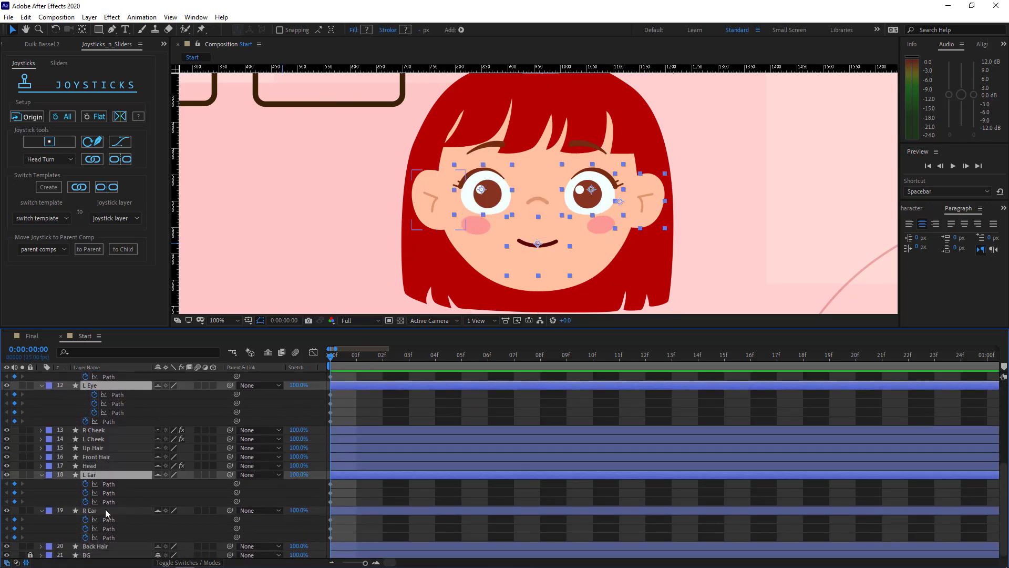
pyautogui.keyDown('ctrl'); pyautogui.click(105, 510); pyautogui.keyUp('ctrl')
pyautogui.scroll(-1, 160, 489)
pyautogui.click(158, 508)
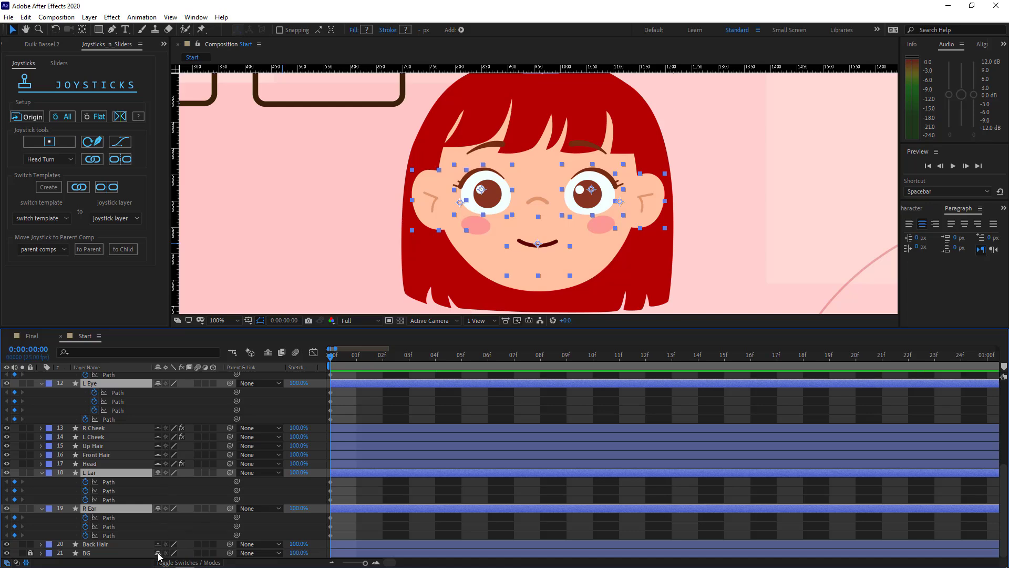
# Mark the BG layer as shy, hide the shy layers, then enlarge the timeline and clear the selection.
pyautogui.click(158, 553)
pyautogui.click(267, 352)
pyautogui.scroll(5, 197, 440)
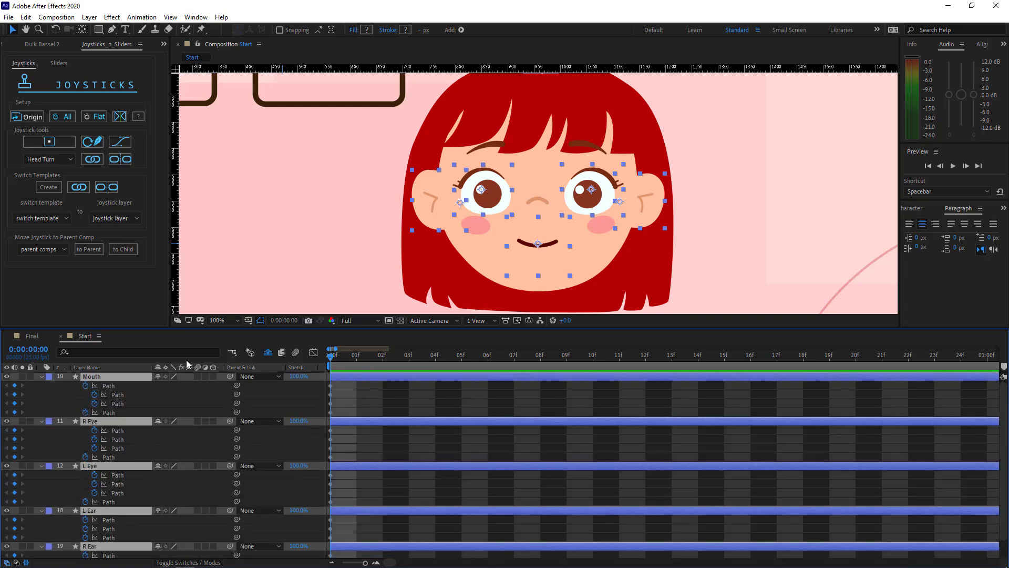
pyautogui.moveTo(192, 328); pyautogui.dragTo(209, 293)
pyautogui.moveTo(478, 197); pyautogui.dragTo(479, 190)
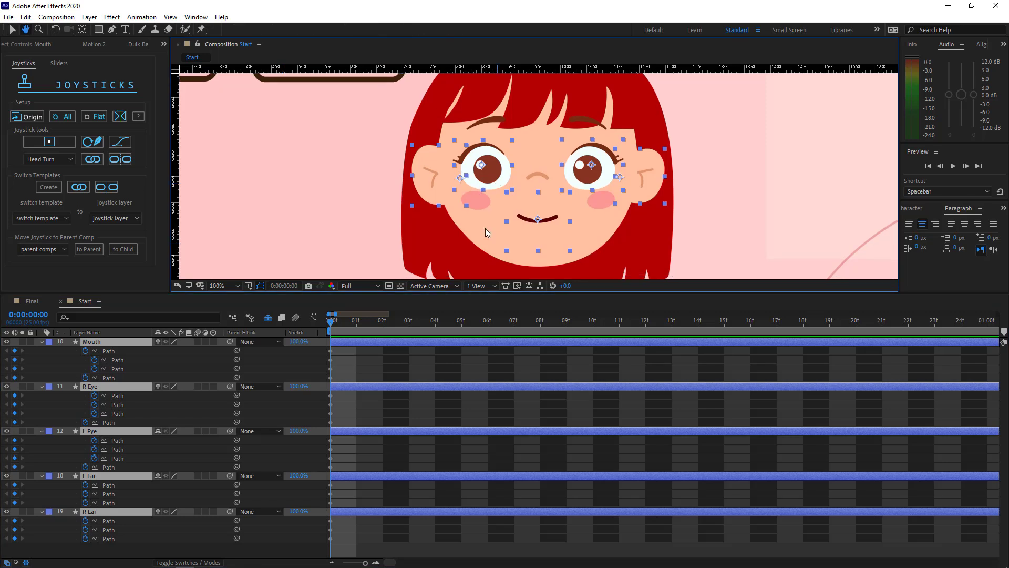
pyautogui.click(405, 501)
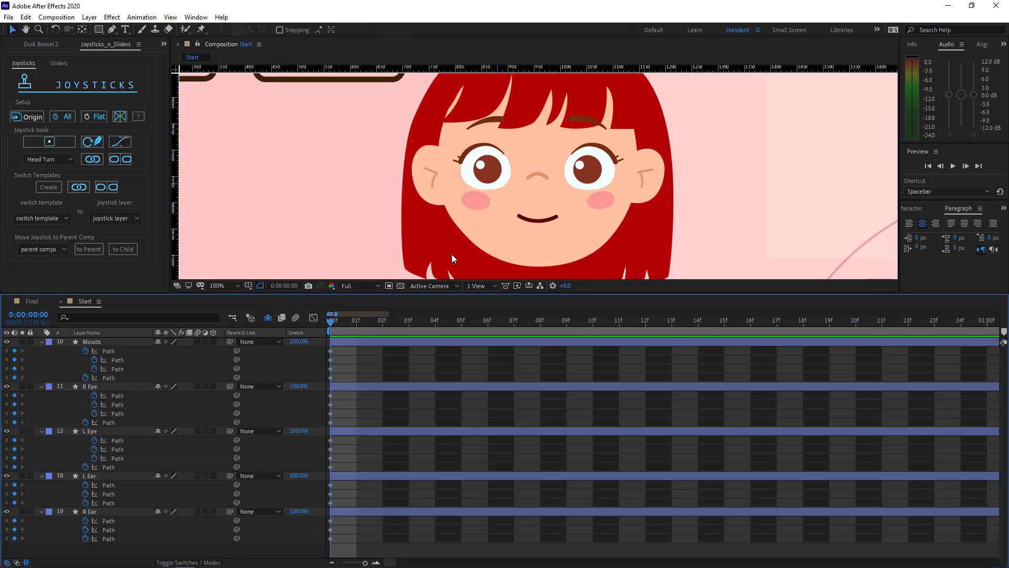
pyautogui.moveTo(500, 246); pyautogui.dragTo(491, 248)
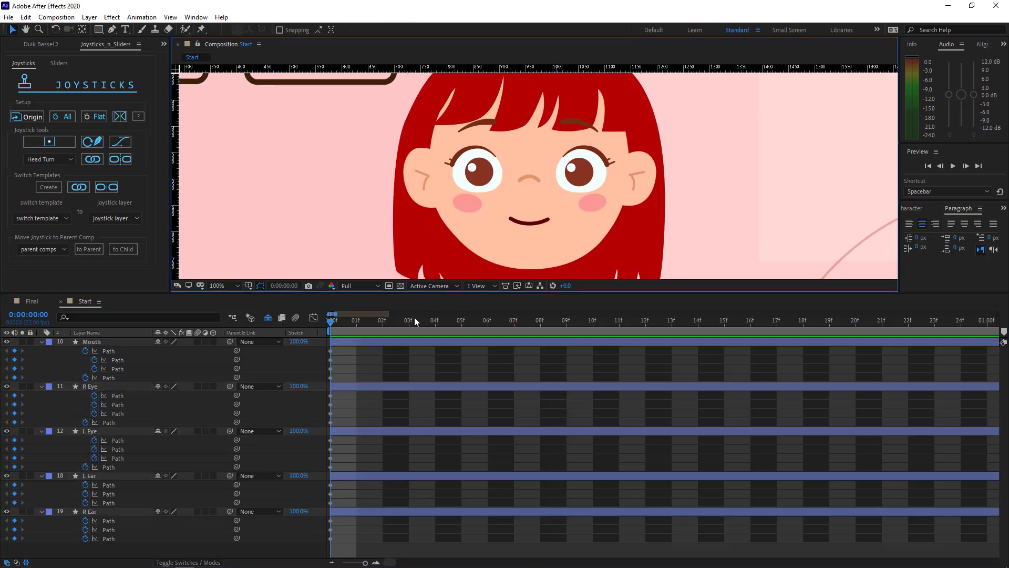
# Go to frame 1 and expand the contents of the L Eye layer to list its shape groups.
pyautogui.click(356, 321)
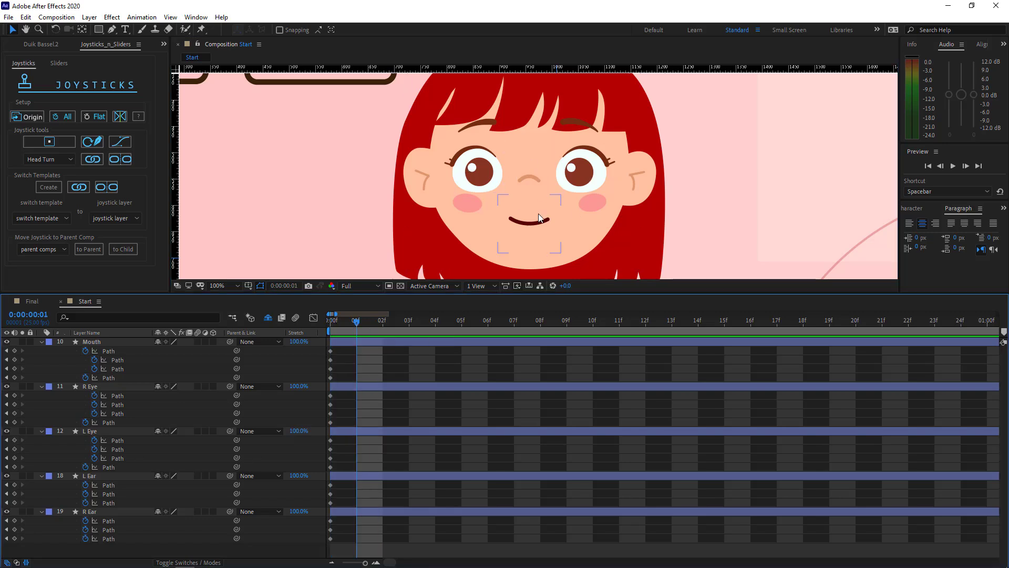
pyautogui.scroll(4, 572, 209)
pyautogui.scroll(-2, 587, 226)
pyautogui.click(586, 201)
pyautogui.scroll(2, 586, 200)
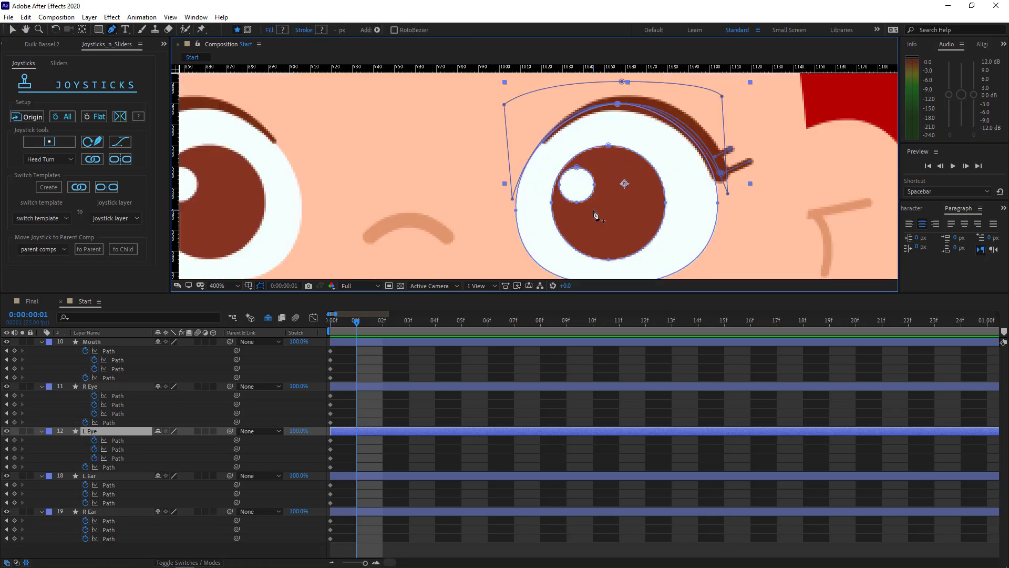
pyautogui.press('g')
pyautogui.click(43, 433)
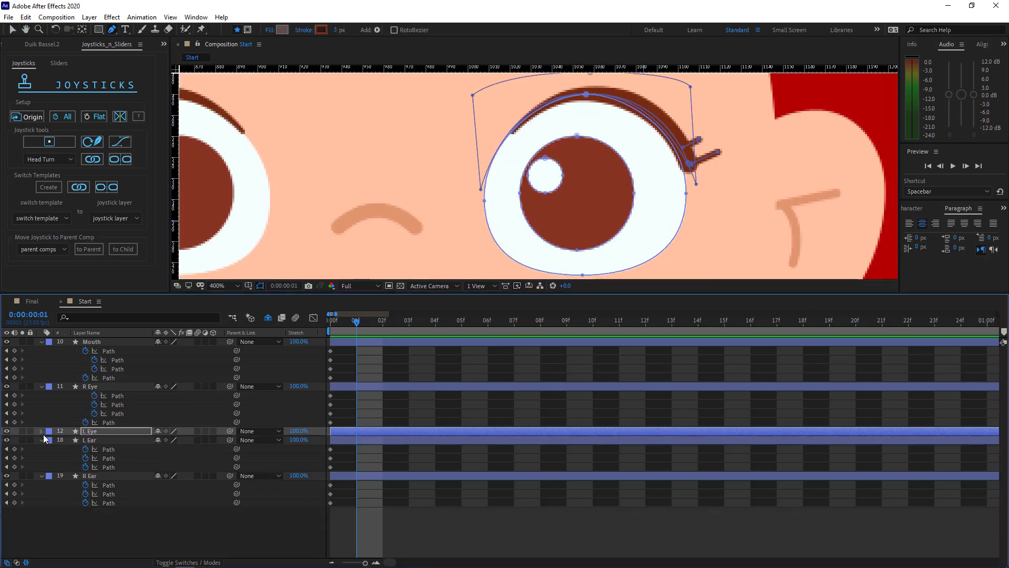
pyautogui.click(43, 433)
pyautogui.click(68, 369)
pyautogui.click(67, 378)
pyautogui.click(67, 387)
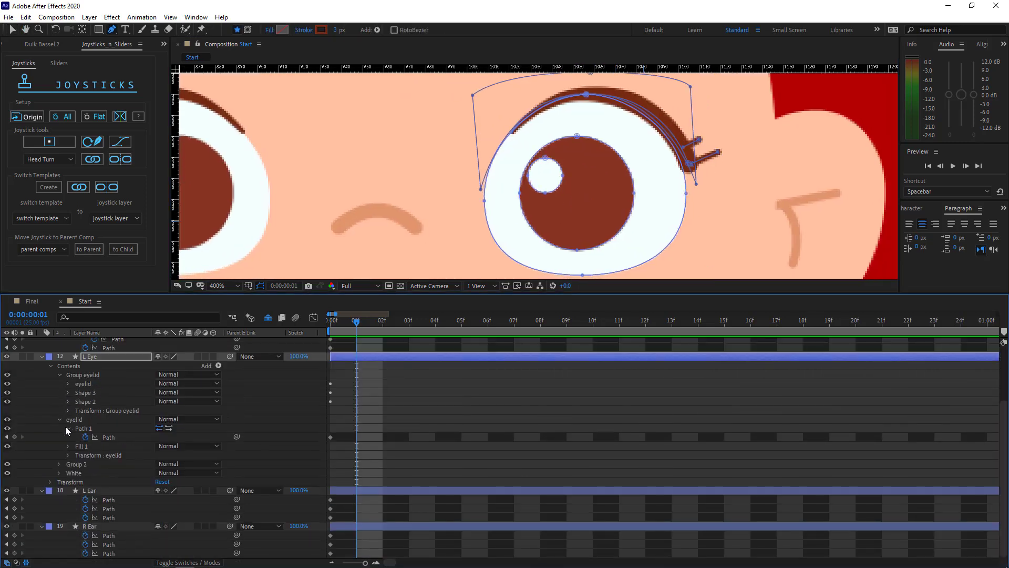
pyautogui.click(68, 436)
# Hide the Group 2, eyelid and White groups of the L Eye layer.
pyautogui.click(8, 465)
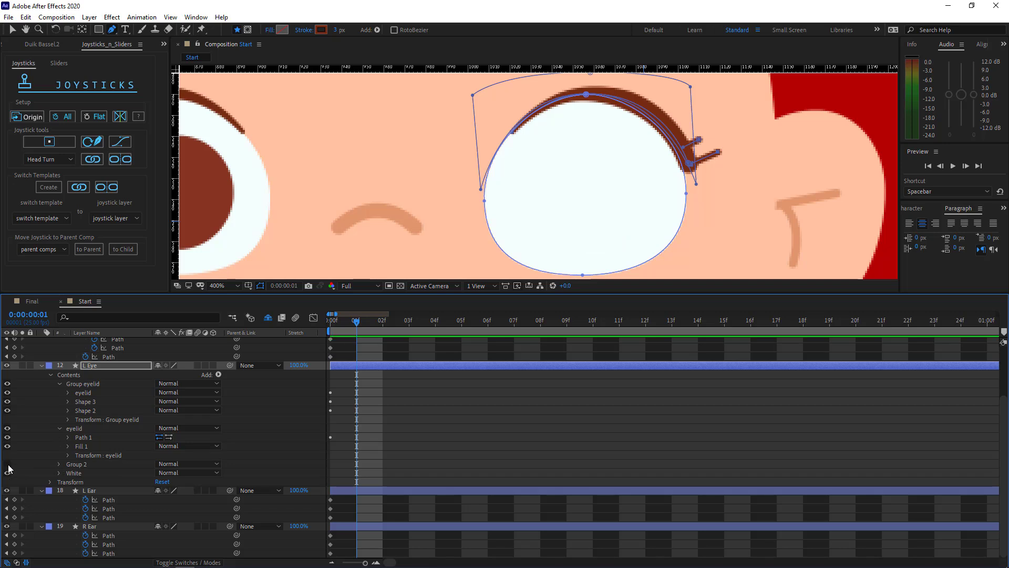
pyautogui.click(8, 430)
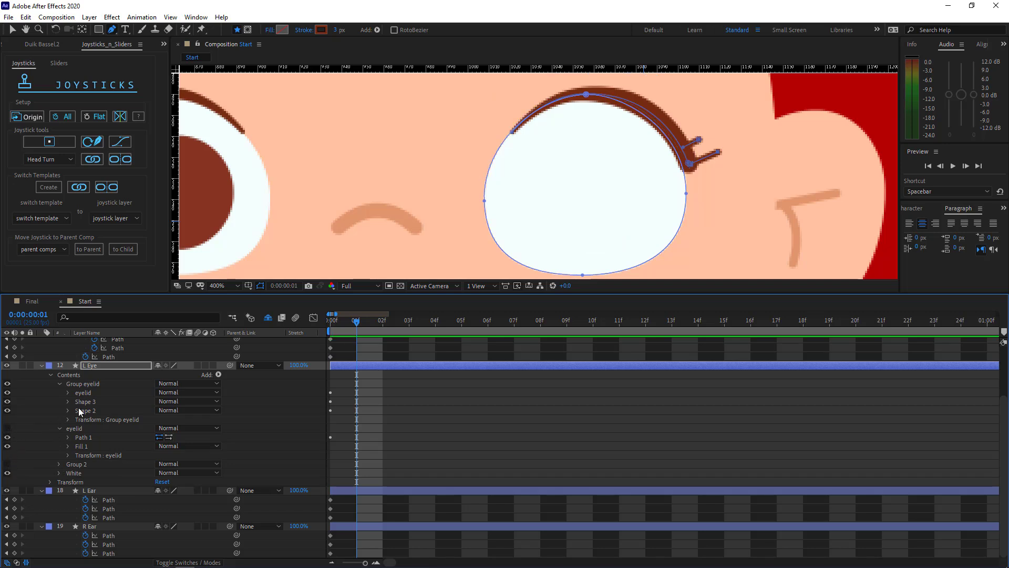
pyautogui.click(7, 473)
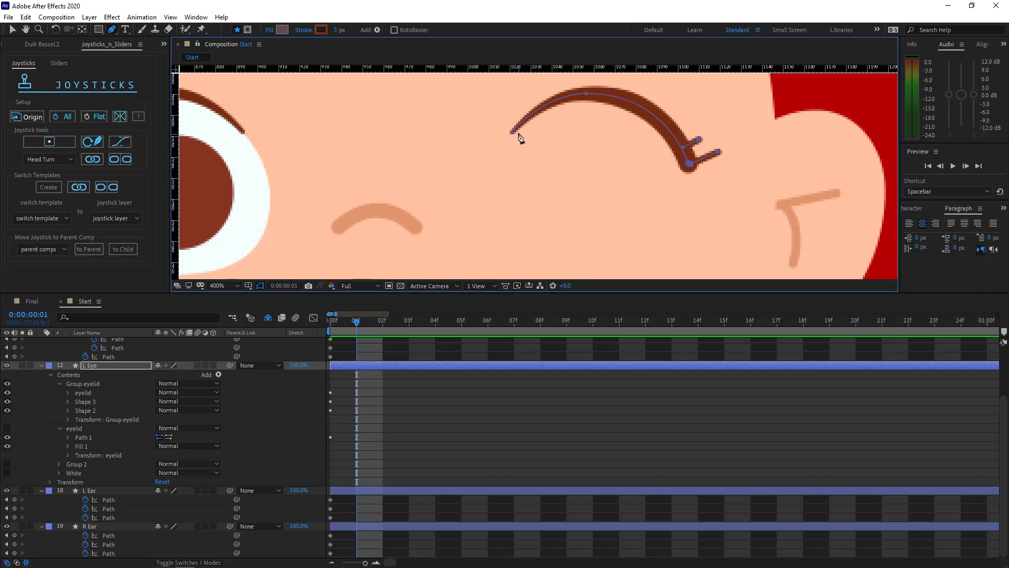
# Flip all the L Eye lash paths vertically at frame 1 and move them down onto the lower edge of the shown White group.
pyautogui.click(122, 366)
pyautogui.click(586, 94)
pyautogui.moveTo(739, 80); pyautogui.dragTo(486, 182)
pyautogui.hotkey('ctrl', 't')
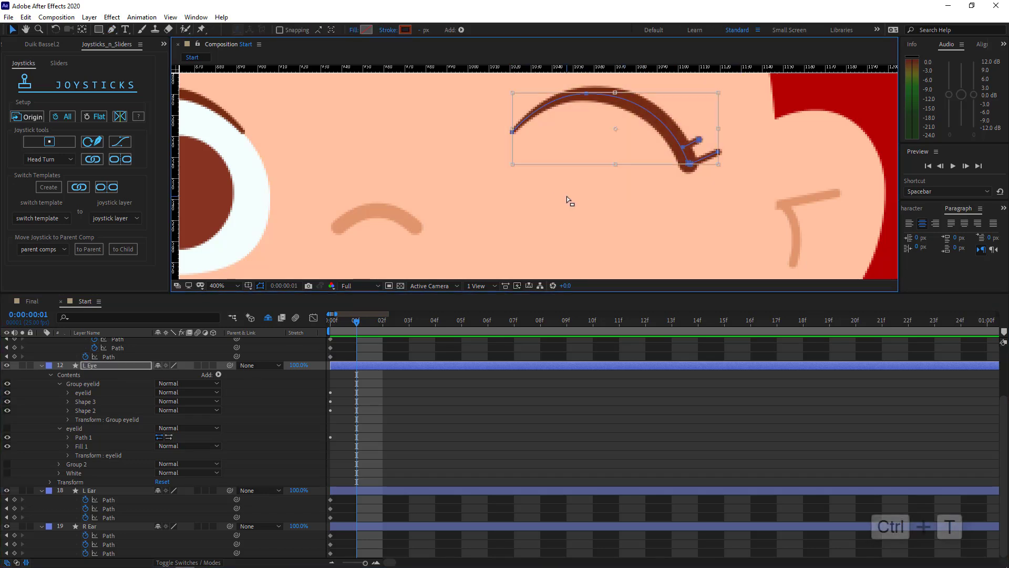
pyautogui.click(8, 472)
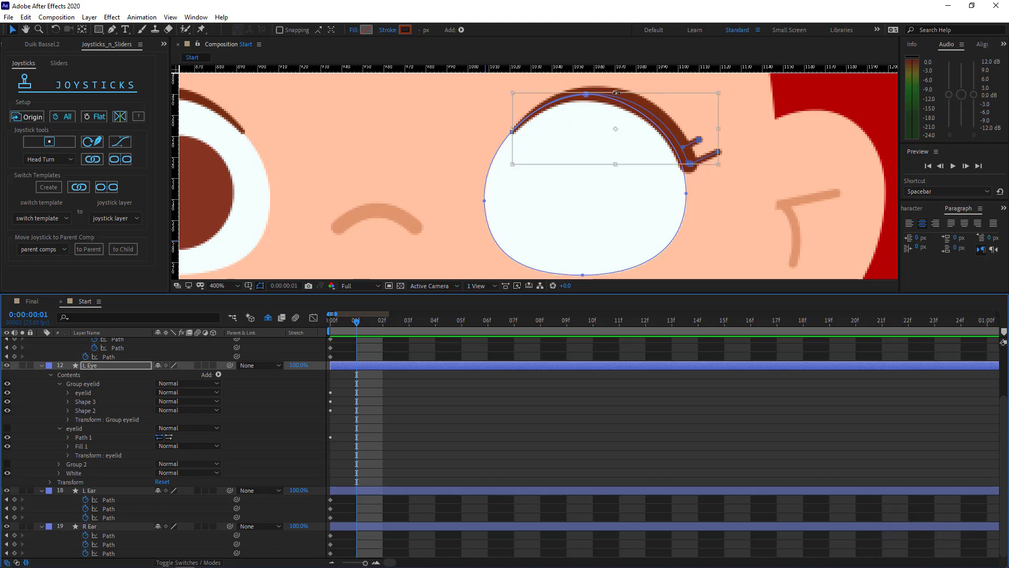
pyautogui.moveTo(616, 92); pyautogui.dragTo(607, 189)
pyautogui.hotkey('shift', 'Down')
pyautogui.hotkey('shift', 'Down')
pyautogui.hotkey('shift', 'Down')
pyautogui.hotkey('shift', 'Down')
pyautogui.hotkey('shift', 'Down')
pyautogui.hotkey('shift', 'Down')
pyautogui.hotkey('shift', 'Down')
pyautogui.hotkey('shift', 'Down')
pyautogui.hotkey('shift', 'Down')
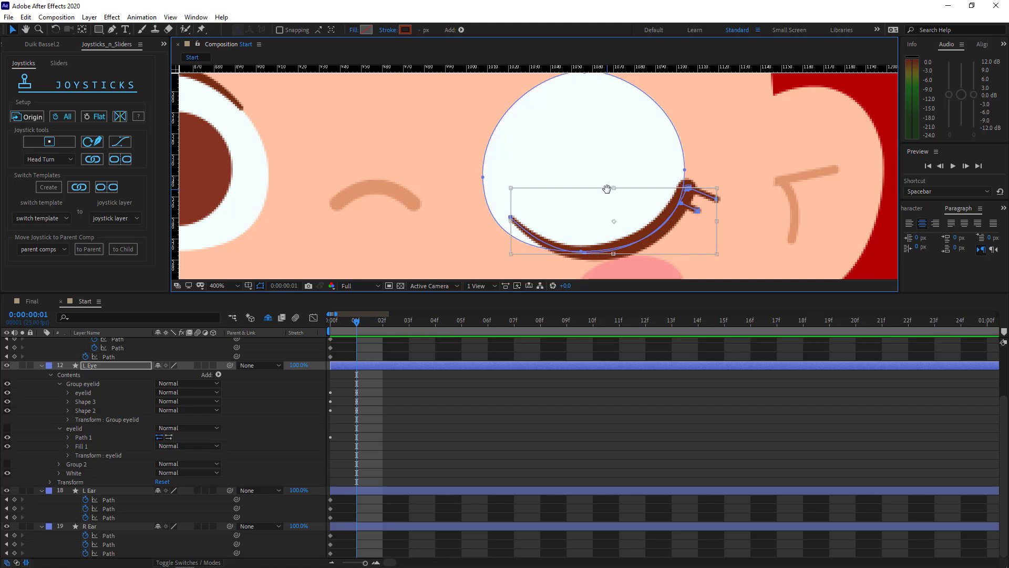
pyautogui.press('Up')
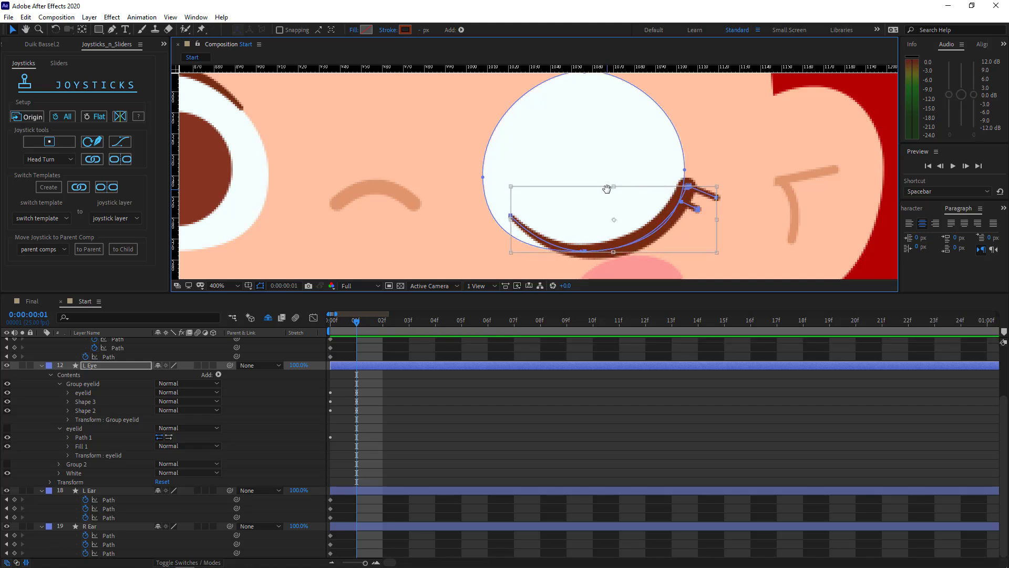
# Reshape the L Eye lash path, moving its inner end outward and adjusting the curve to follow the white's lower edge.
pyautogui.click(34, 433)
pyautogui.press('g')
pyautogui.click(94, 367)
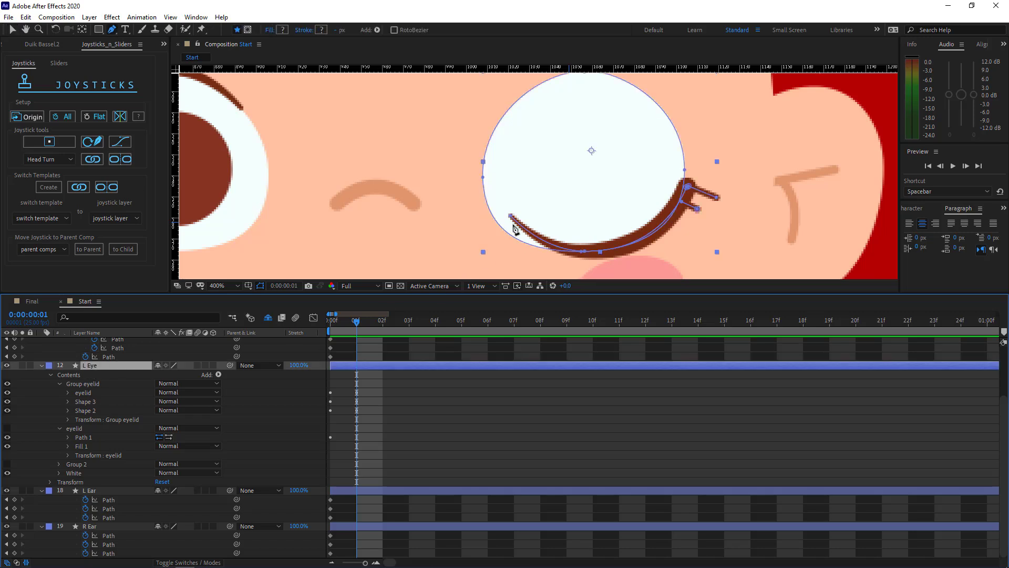
pyautogui.moveTo(510, 216); pyautogui.dragTo(492, 216)
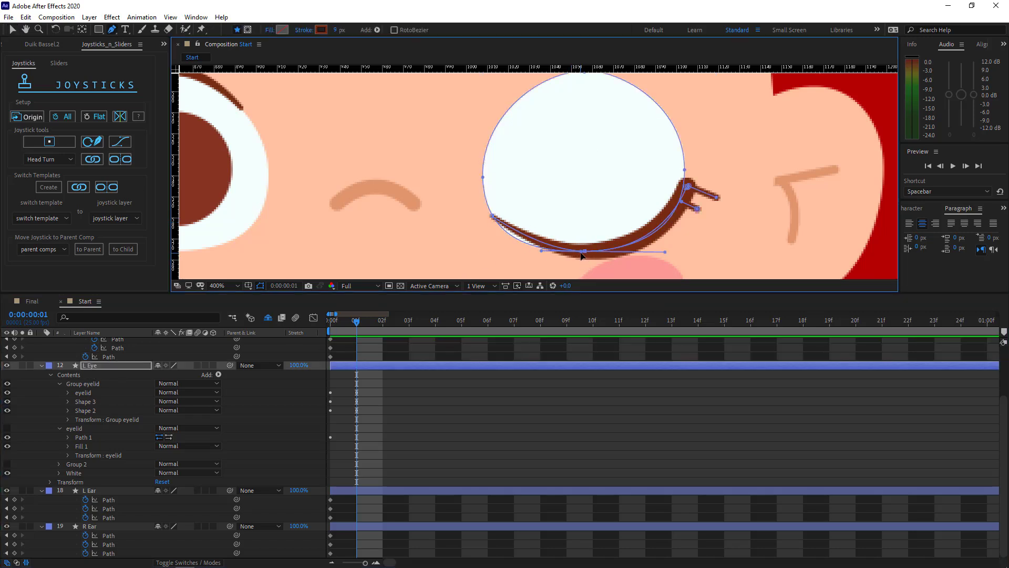
pyautogui.moveTo(581, 256); pyautogui.dragTo(511, 251)
pyautogui.click(51, 447)
pyautogui.scroll(-1, 623, 243)
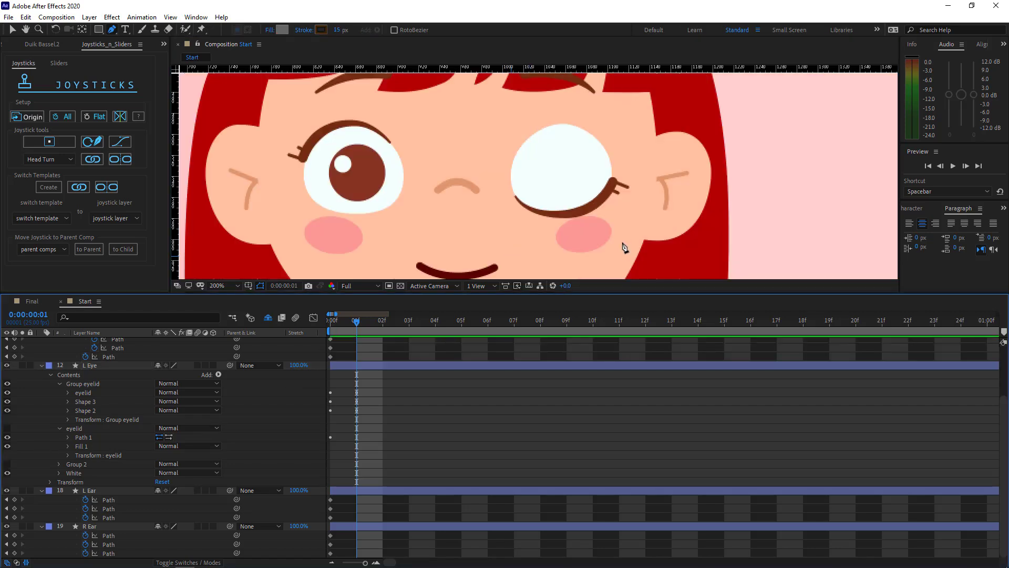
pyautogui.scroll(-1, 618, 235)
pyautogui.scroll(1, 615, 230)
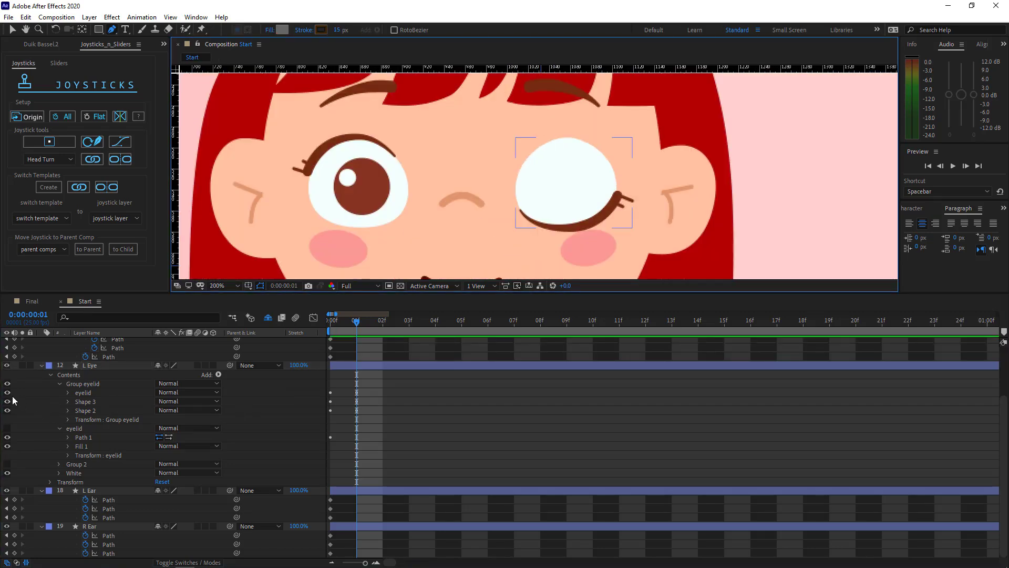
# Show the L Eye's eyelid group, hide White, and pull the middle of the eyelid's lower curve down to the lash line.
pyautogui.click(7, 429)
pyautogui.click(55, 430)
pyautogui.press('.')
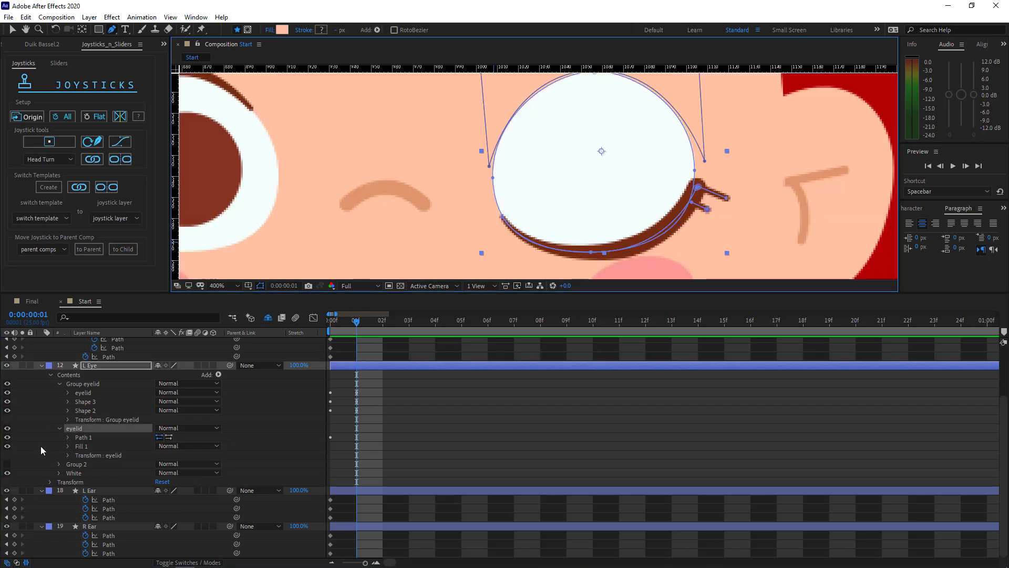
pyautogui.click(8, 472)
pyautogui.scroll(1, 591, 99)
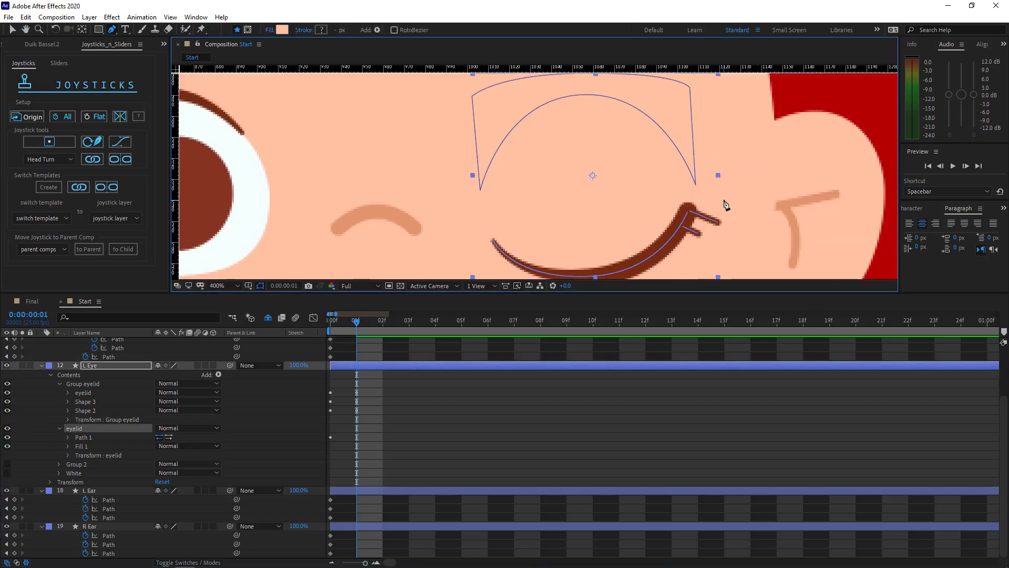
pyautogui.moveTo(588, 94); pyautogui.dragTo(575, 210)
# Show the White group and lengthen both curve handles of the eyelid path so the skin covers the L Eye's white.
pyautogui.click(7, 463)
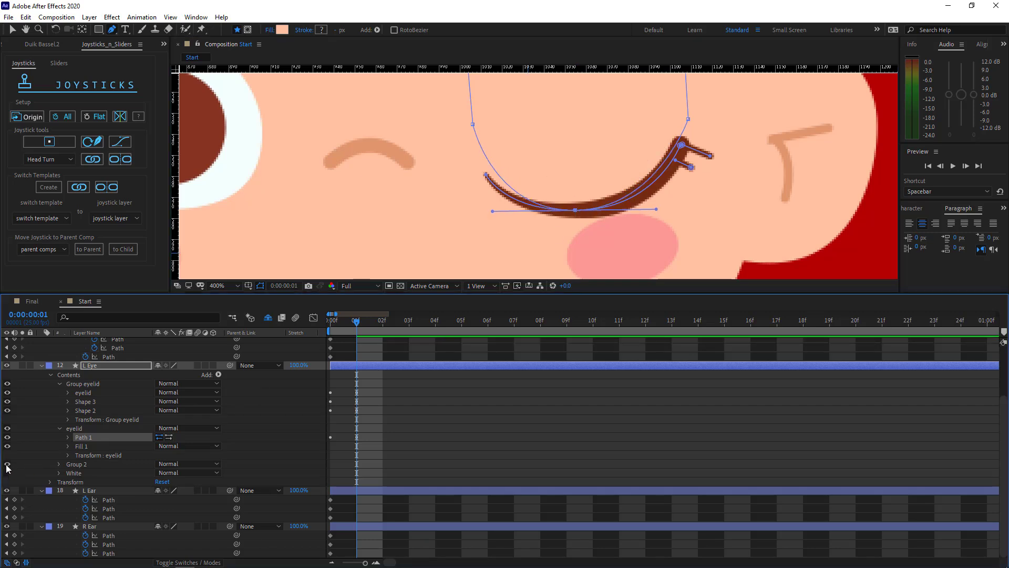
pyautogui.click(8, 473)
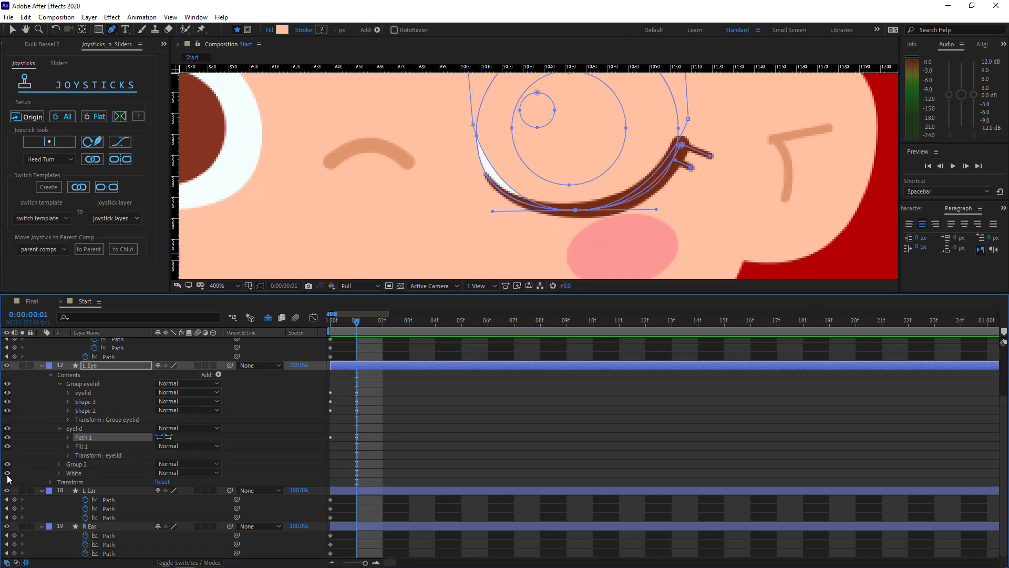
pyautogui.click(8, 463)
pyautogui.moveTo(491, 211); pyautogui.dragTo(461, 211)
pyautogui.moveTo(656, 210); pyautogui.dragTo(674, 211)
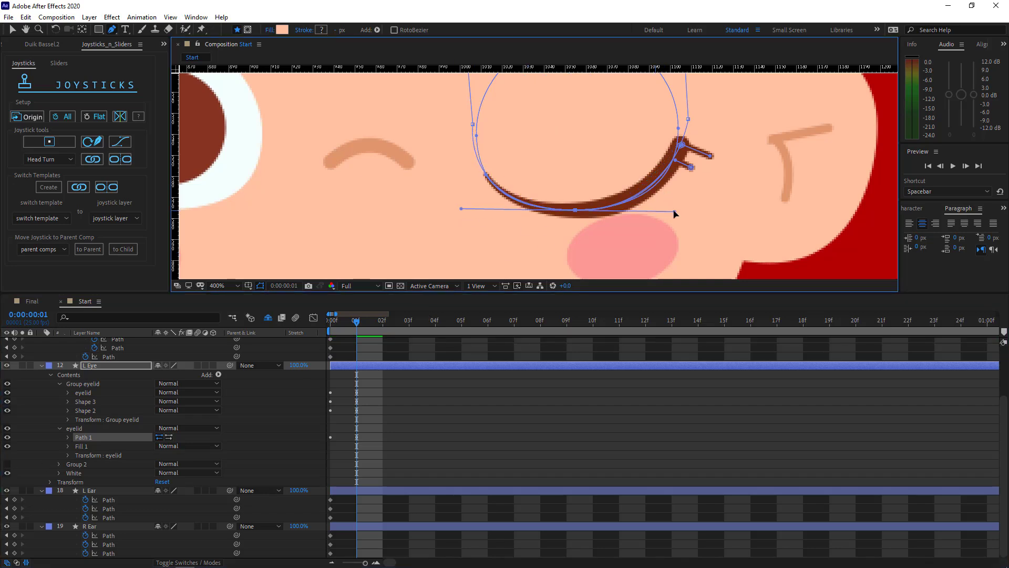
# Scrub through the L Eye's closing, return to frame 0 and reveal only the layer's keyframed Path properties.
pyautogui.scroll(-1, 679, 213)
pyautogui.moveTo(356, 323); pyautogui.dragTo(276, 361)
pyautogui.click(43, 424)
pyautogui.moveTo(332, 323)
pyautogui.mouseDown()
pyautogui.moveTo(346, 327)
pyautogui.moveTo(331, 329)
pyautogui.mouseUp()
pyautogui.click(371, 365)
pyautogui.press('u')
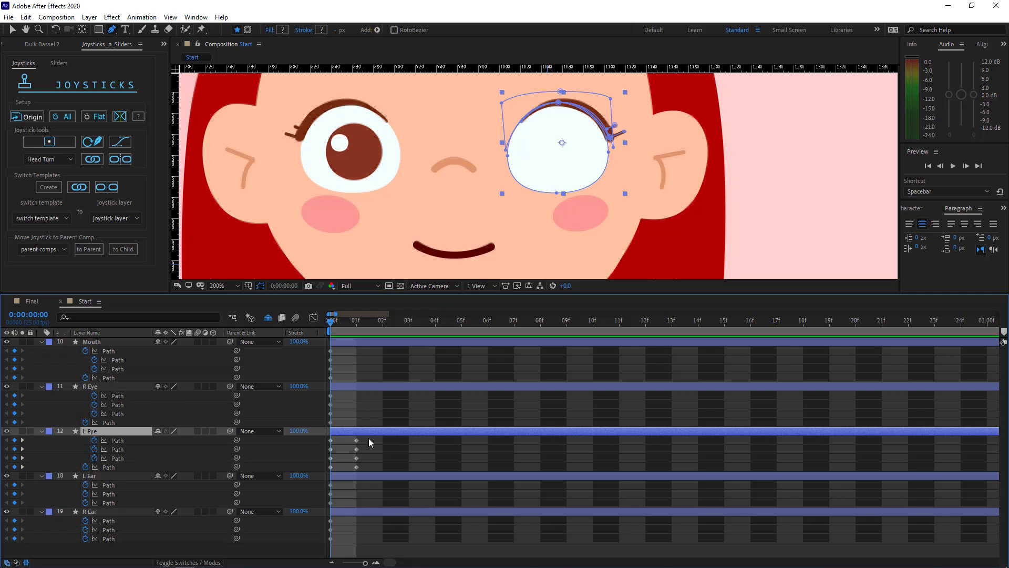
# Try the L Eye's frame 1 Path keyframes at frame 10, scrub through the blink, and return them to frame 1.
pyautogui.moveTo(371, 440); pyautogui.dragTo(463, 467)
pyautogui.moveTo(546, 466); pyautogui.dragTo(592, 463)
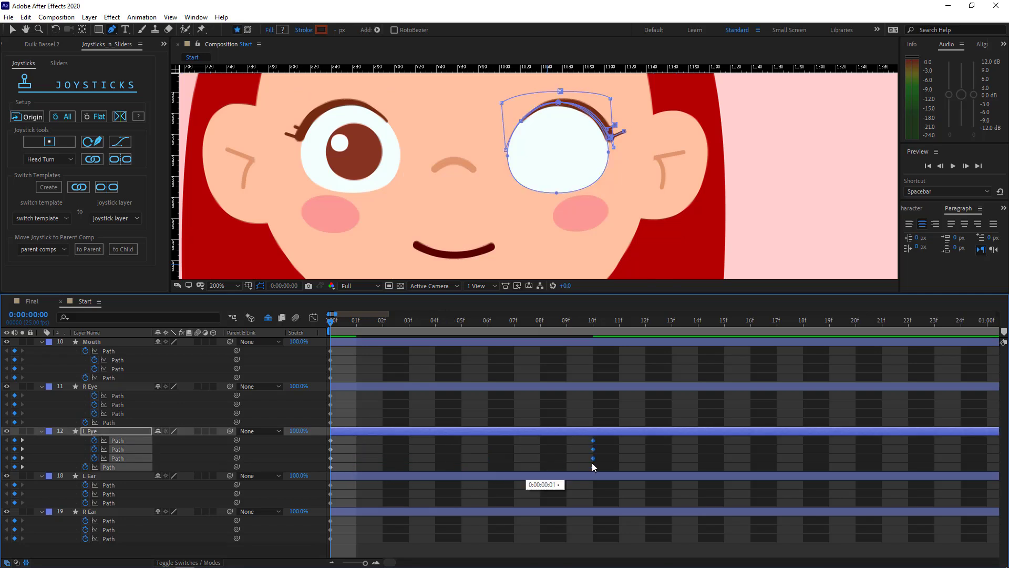
pyautogui.moveTo(336, 317); pyautogui.dragTo(301, 392)
pyautogui.click(488, 457)
pyautogui.click(610, 448)
pyautogui.moveTo(610, 444); pyautogui.dragTo(362, 461)
# Expand the L Eye's contents, collapse its eyelid groups and make Group 2 visible again.
pyautogui.moveTo(415, 203); pyautogui.dragTo(589, 227)
pyautogui.scroll(1, 583, 222)
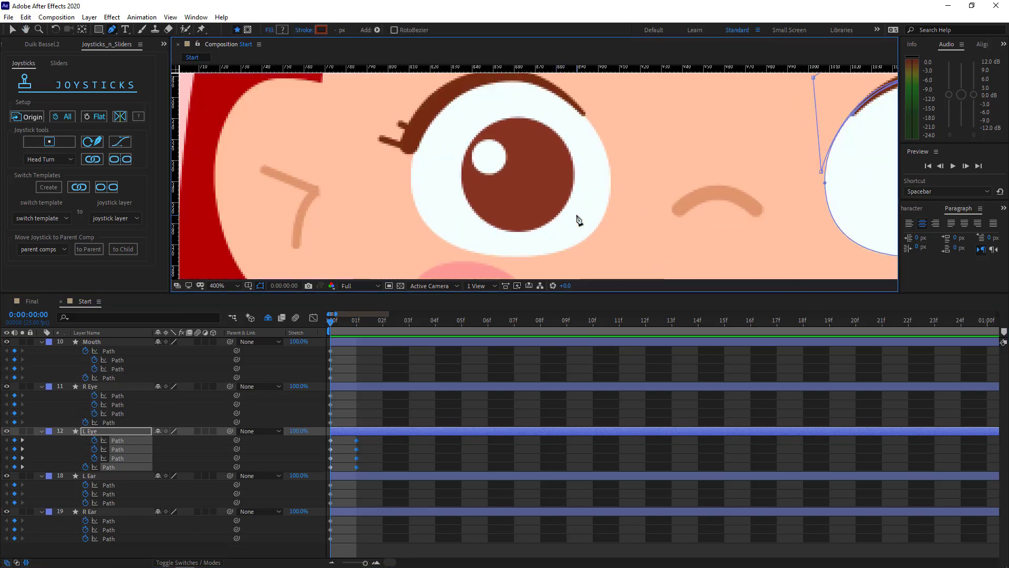
pyautogui.moveTo(651, 254); pyautogui.dragTo(436, 254)
pyautogui.click(41, 431)
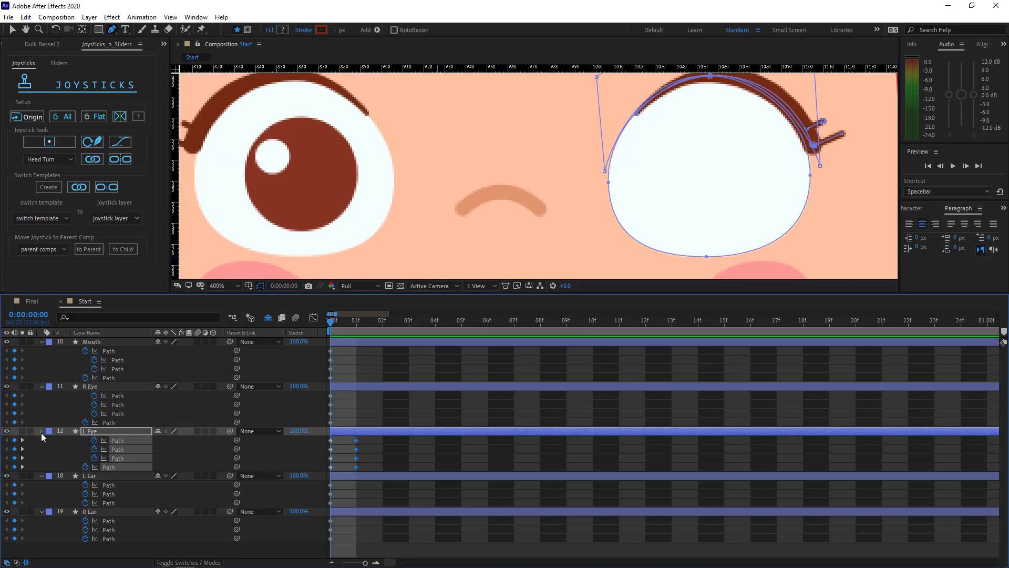
pyautogui.click(41, 432)
pyautogui.click(46, 439)
pyautogui.scroll(3, 57, 389)
pyautogui.click(99, 377)
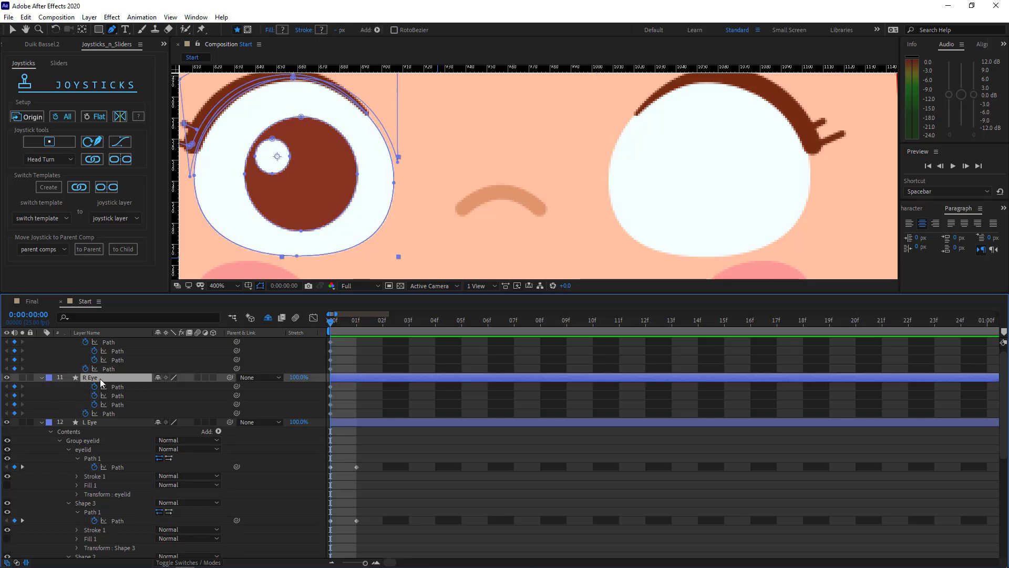
pyautogui.click(60, 441)
pyautogui.click(60, 452)
pyautogui.click(8, 464)
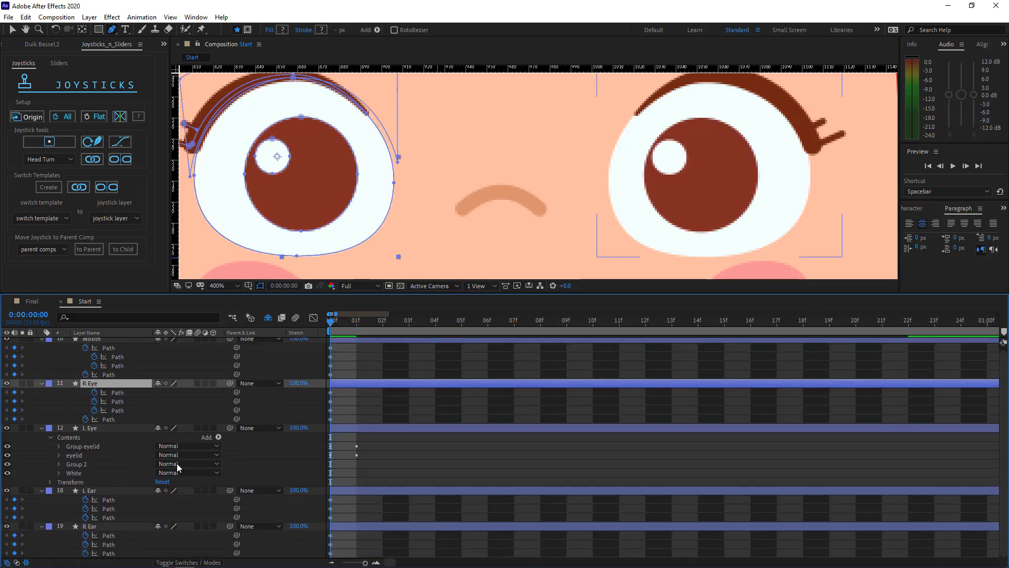
# Go to frame 1 and hide the eyelid, Group 2 and White groups of the R Eye layer.
pyautogui.press('space')
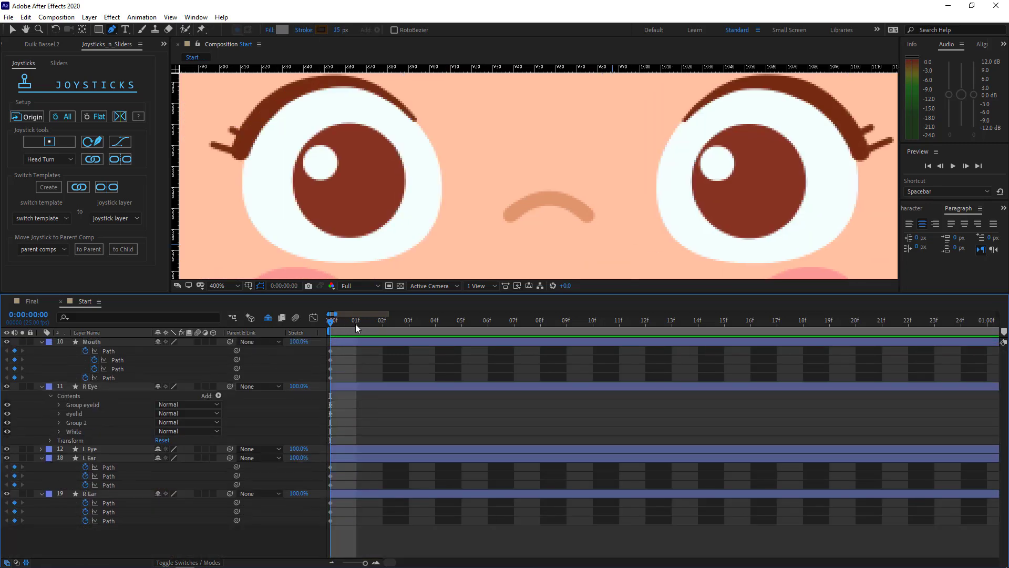
pyautogui.click(355, 323)
pyautogui.moveTo(7, 413); pyautogui.dragTo(9, 422)
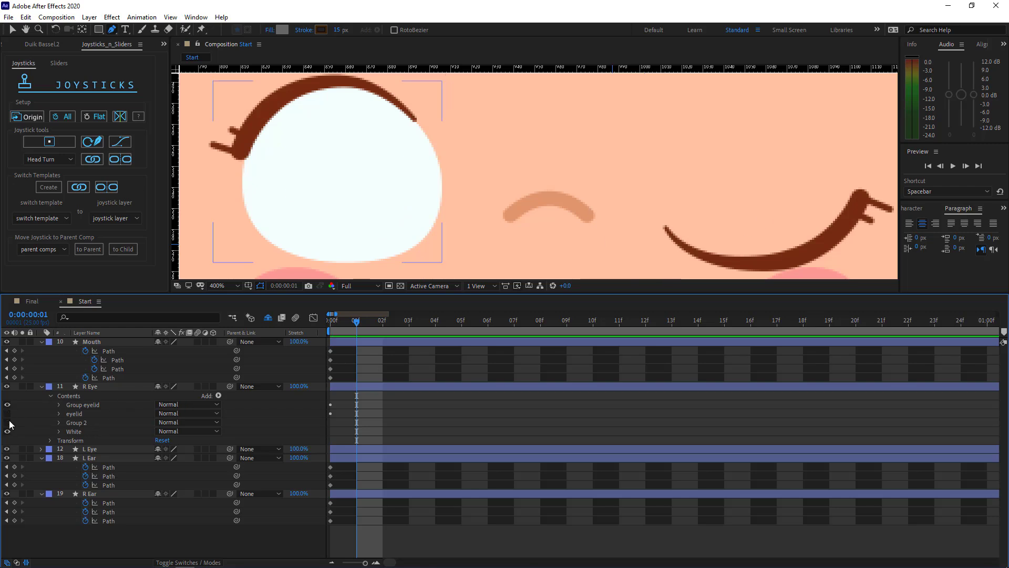
pyautogui.click(8, 432)
# Flip the R Eye lash paths vertically at frame 1 and place them along the lower edge of the shown White group.
pyautogui.click(83, 405)
pyautogui.moveTo(272, 160); pyautogui.dragTo(419, 236)
pyautogui.click(7, 432)
pyautogui.press('v')
pyautogui.moveTo(273, 237); pyautogui.dragTo(283, 239)
pyautogui.scroll(1, 445, 243)
pyautogui.moveTo(445, 244); pyautogui.dragTo(549, 199)
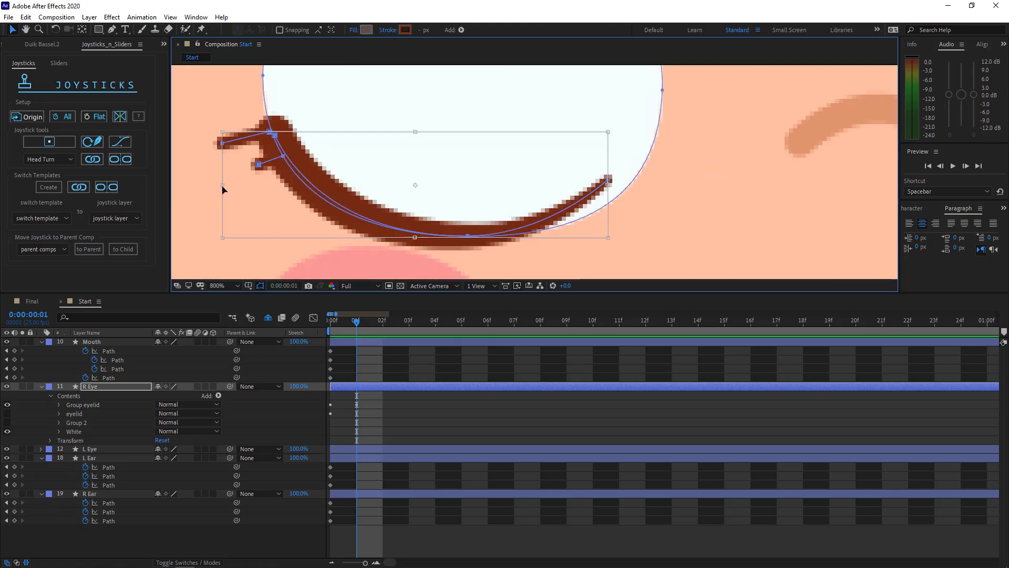
# Reshape the R Eye's lash curve at frame 1 so both ends follow the White shape's lower edge.
pyautogui.moveTo(223, 187); pyautogui.dragTo(217, 186)
pyautogui.press('g')
pyautogui.moveTo(608, 180); pyautogui.dragTo(631, 182)
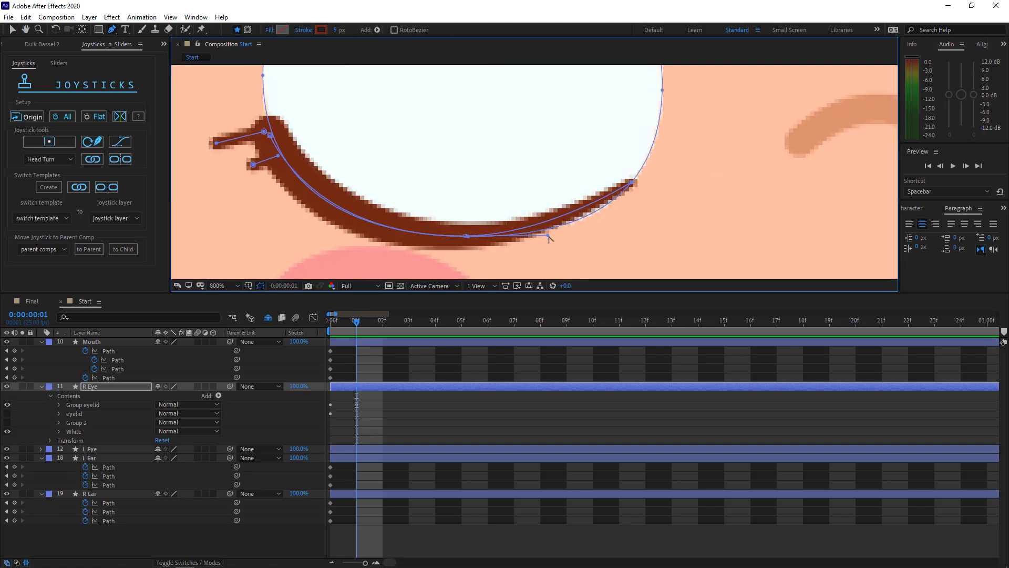
pyautogui.moveTo(547, 235); pyautogui.dragTo(596, 240)
# Show the R Eye's eyelid group with White hidden and reshape the eyelid's lower curve to meet the lash line.
pyautogui.scroll(-1, 363, 290)
pyautogui.click(74, 414)
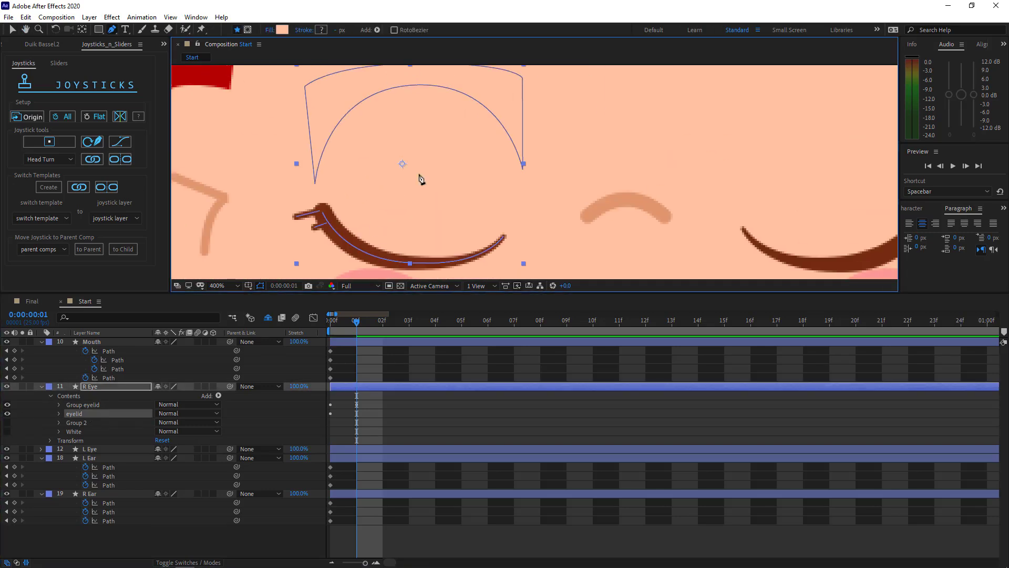
pyautogui.click(420, 263)
pyautogui.scroll(1, 337, 273)
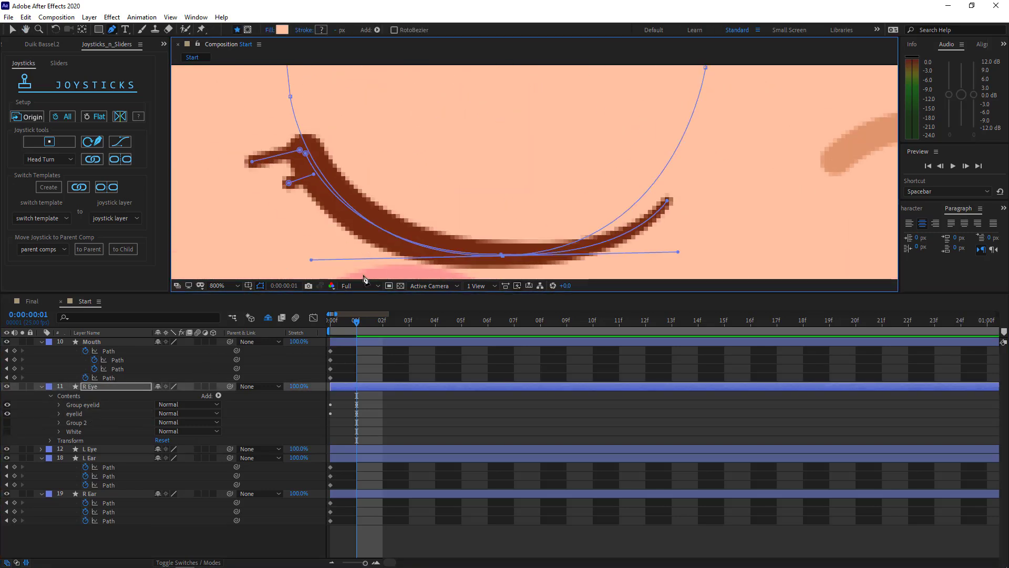
pyautogui.moveTo(678, 253); pyautogui.dragTo(739, 265)
pyautogui.scroll(-1, 739, 265)
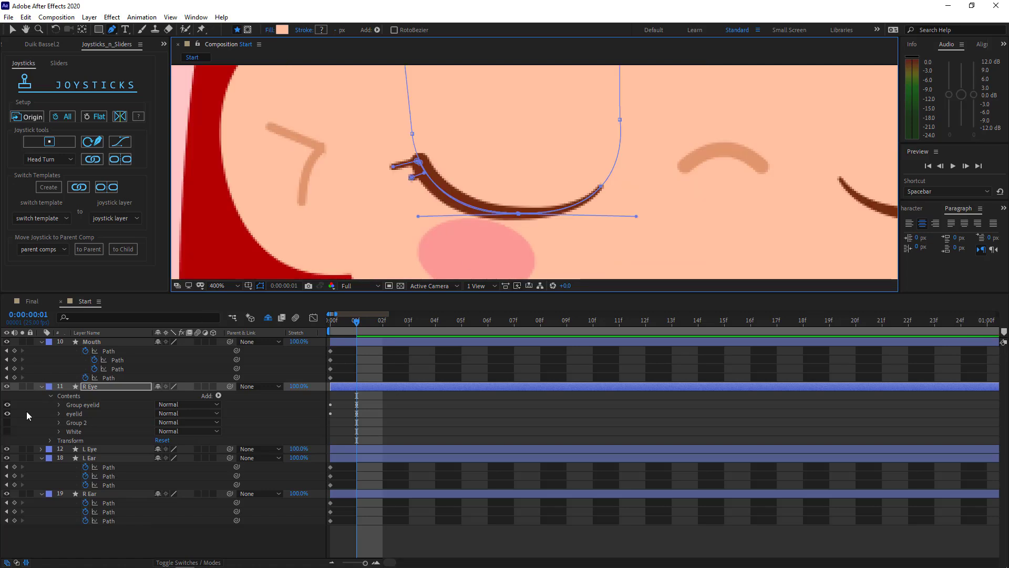
# Make the R Eye's Group 2 and White groups visible again and reveal its keyframed paths.
pyautogui.moveTo(7, 423); pyautogui.dragTo(6, 431)
pyautogui.click(368, 388)
pyautogui.press('u')
# Try the R Eye's frame 1 Path keyframes at frame 10, scrub through the blink, and return them to frame 1.
pyautogui.moveTo(367, 394); pyautogui.dragTo(349, 425)
pyautogui.moveTo(356, 423); pyautogui.dragTo(592, 424)
pyautogui.press(',')
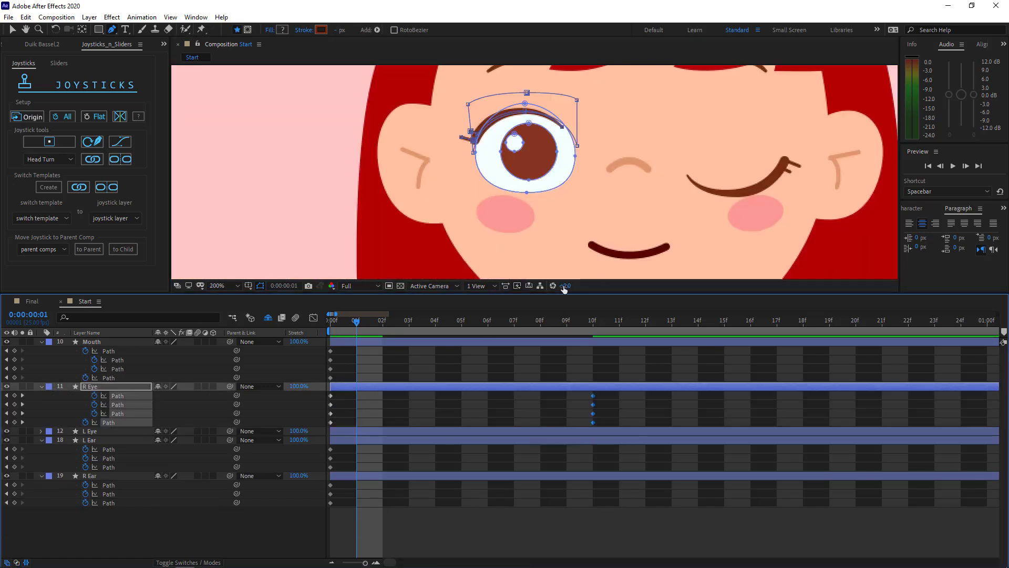
pyautogui.press('v')
pyautogui.press('F2')
pyautogui.moveTo(357, 321); pyautogui.dragTo(464, 353)
pyautogui.press('Home')
pyautogui.moveTo(605, 398); pyautogui.dragTo(364, 423)
# Go to frame 1, show the rulers and place a horizontal guide across the closed eyes at lash height.
pyautogui.scroll(-1, 540, 194)
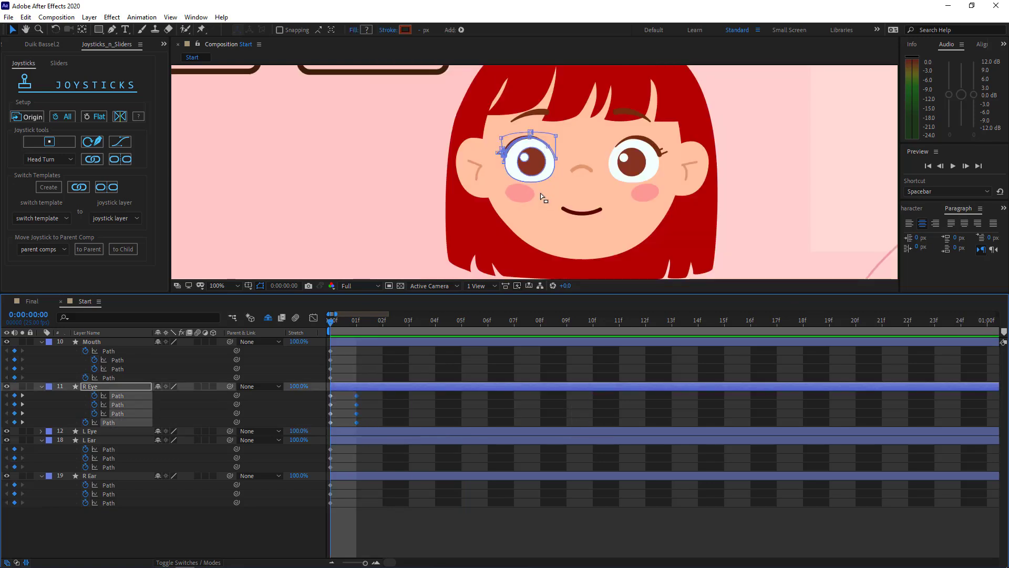
pyautogui.scroll(-2, 541, 193)
pyautogui.click(430, 399)
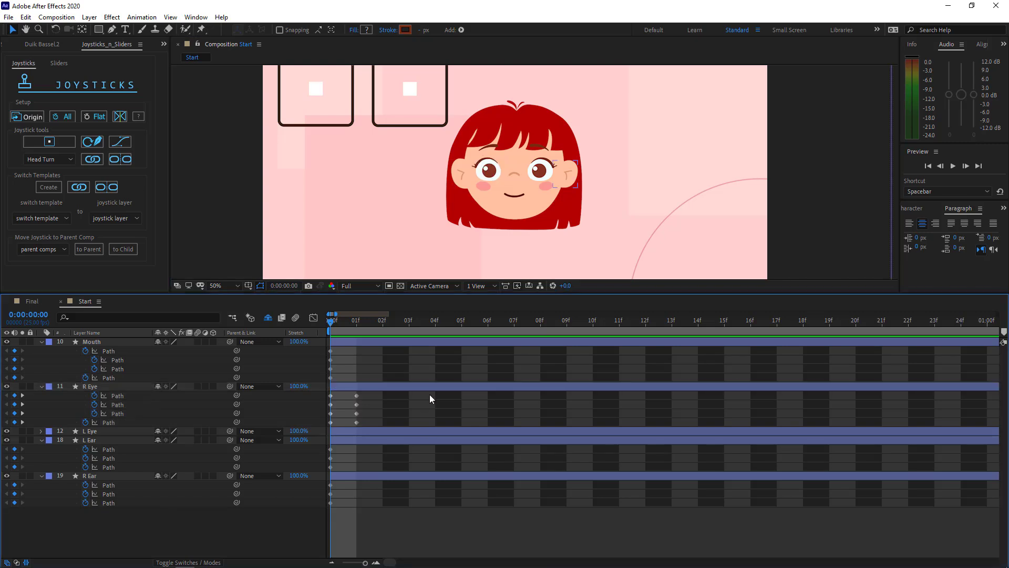
pyautogui.click(358, 321)
pyautogui.scroll(4, 562, 227)
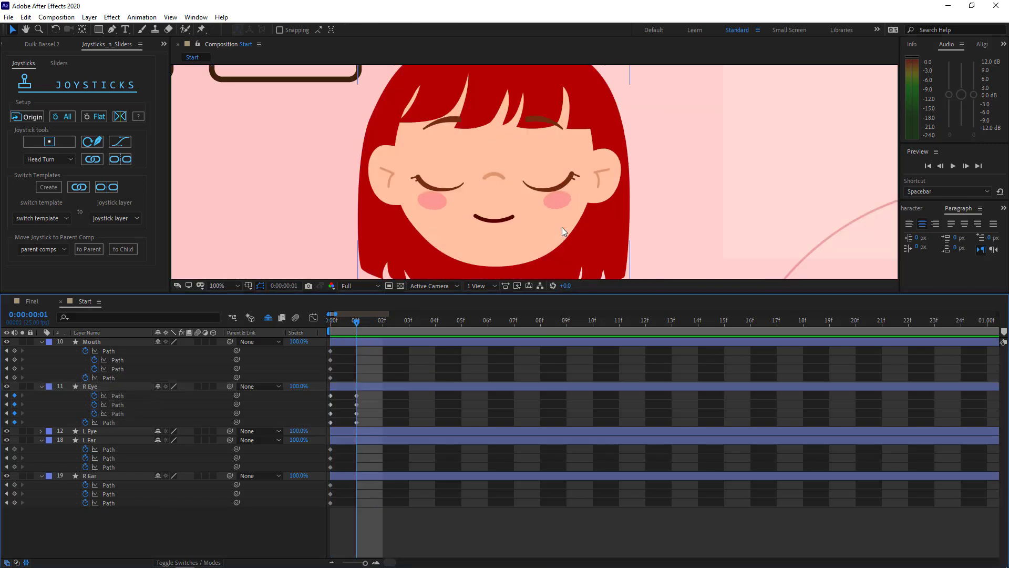
pyautogui.hotkey('ctrl', 'r')
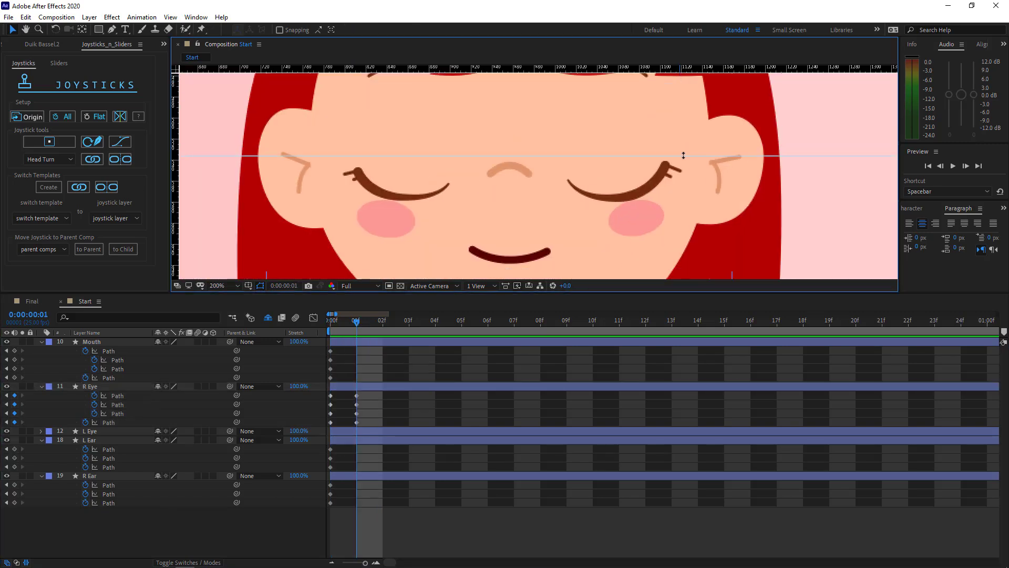
pyautogui.moveTo(686, 159); pyautogui.dragTo(594, 167)
pyautogui.scroll(1, 593, 173)
# Lower the L Eye's outer lash points at frame 1 using the guide and extend the handle of its lower curve.
pyautogui.moveTo(760, 185); pyautogui.dragTo(593, 198)
pyautogui.click(593, 199)
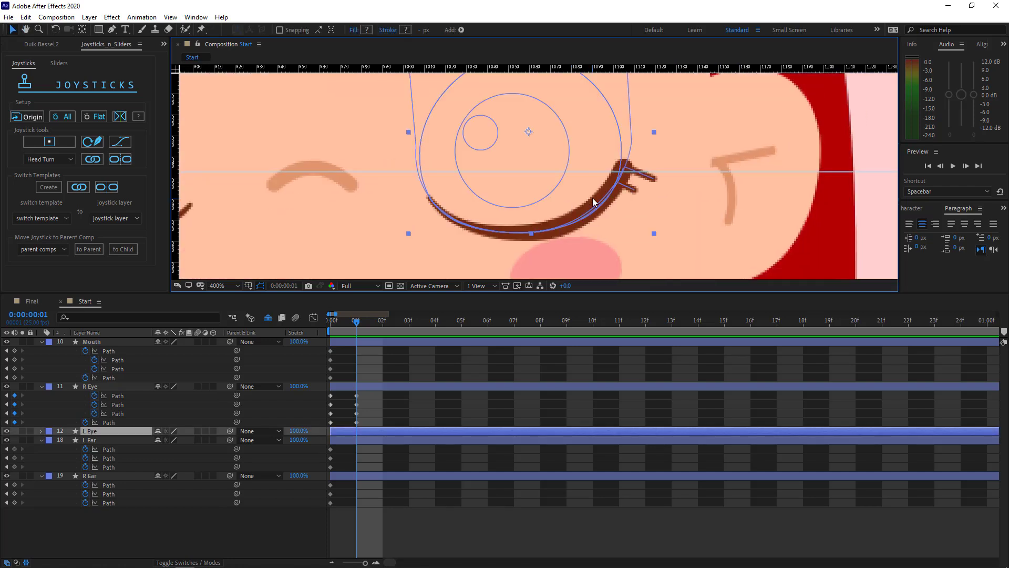
pyautogui.press('g')
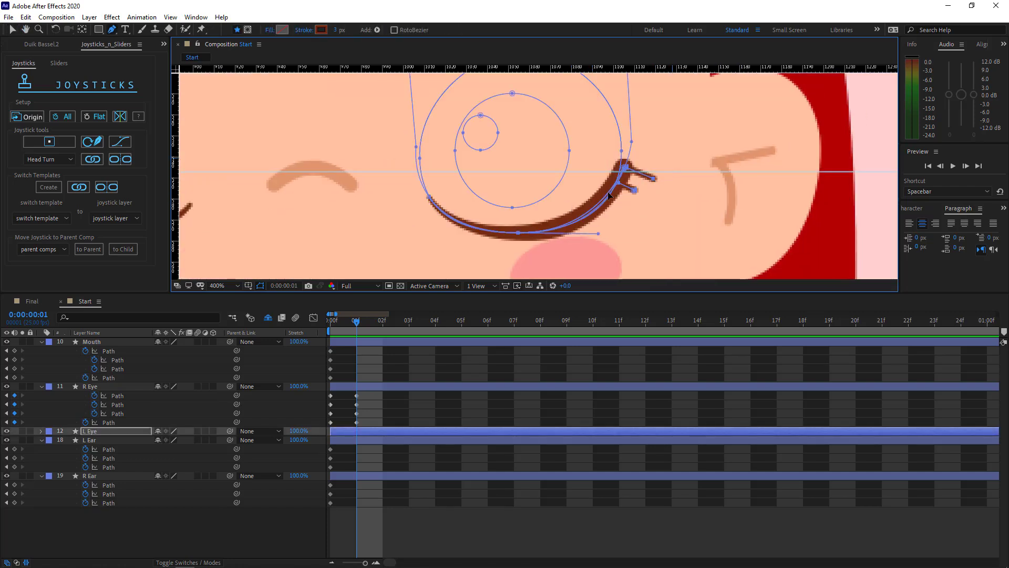
pyautogui.moveTo(628, 172); pyautogui.dragTo(624, 181)
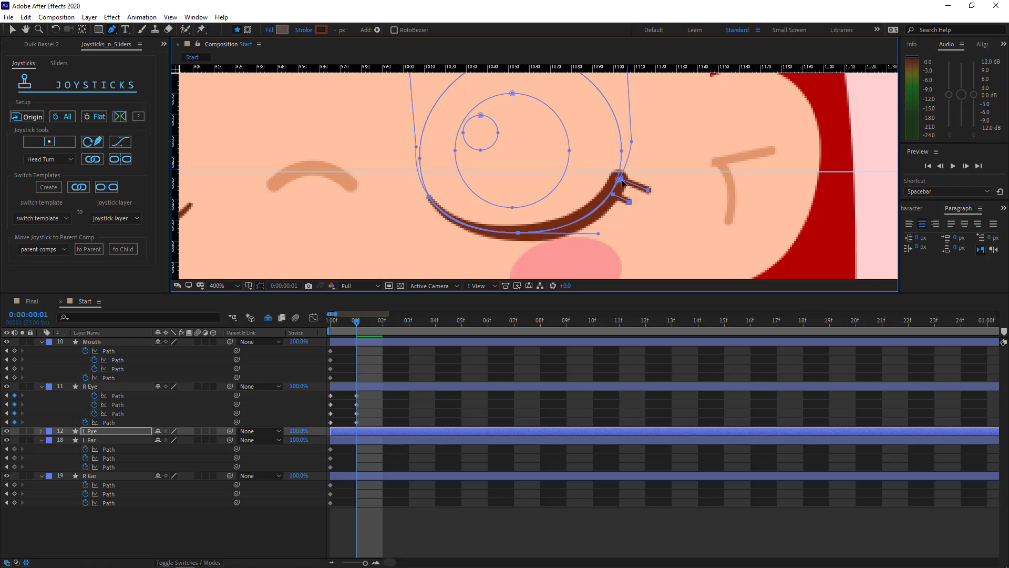
pyautogui.moveTo(597, 233); pyautogui.dragTo(761, 240)
# Remove the horizontal guide and compare the eye poses at frames 0 and 1.
pyautogui.scroll(-1, 596, 232)
pyautogui.click(379, 455)
pyautogui.scroll(-1, 613, 234)
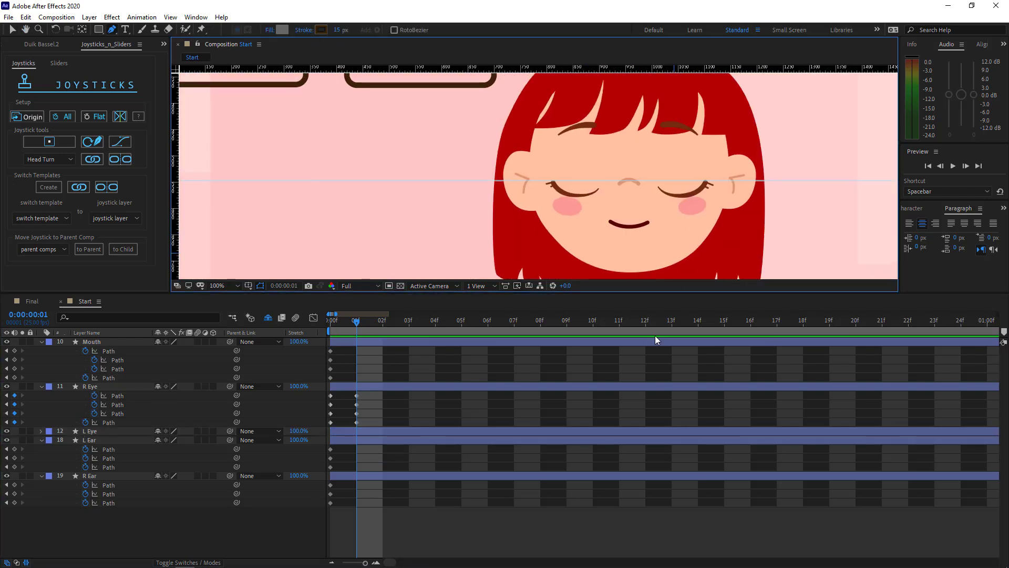
pyautogui.scroll(-1, 627, 270)
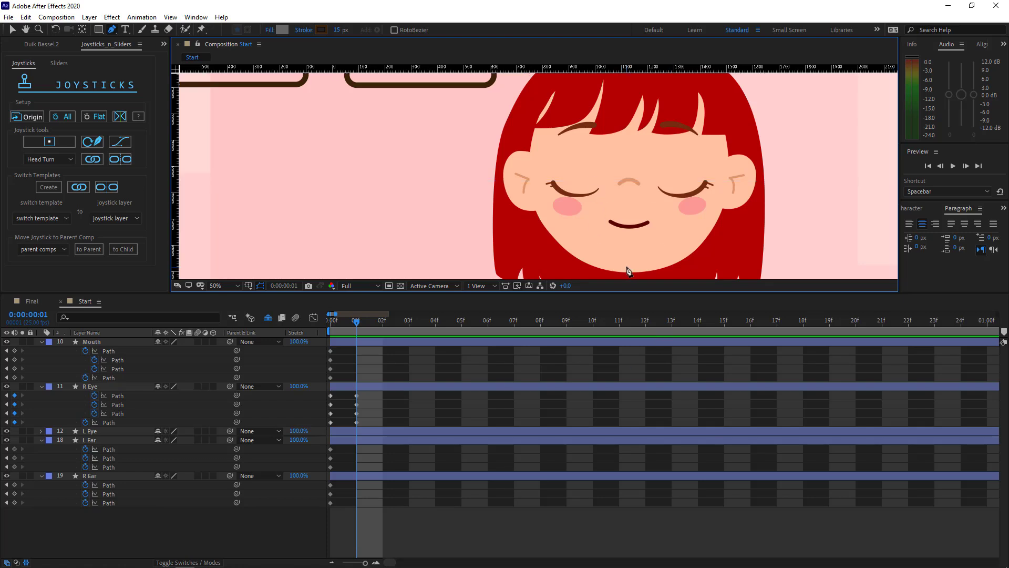
pyautogui.press('pageup')
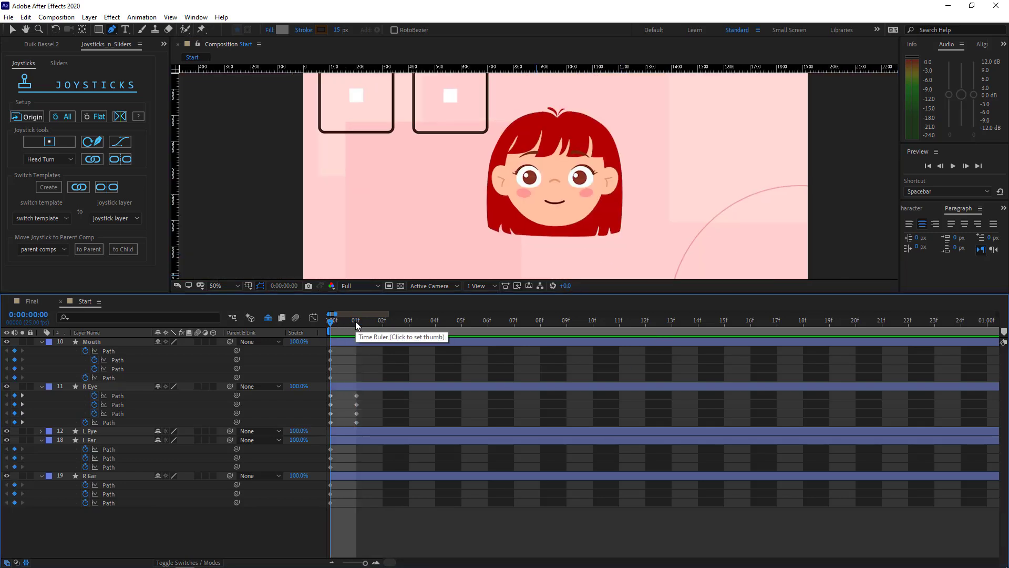
pyautogui.click(349, 325)
pyautogui.press('pageup')
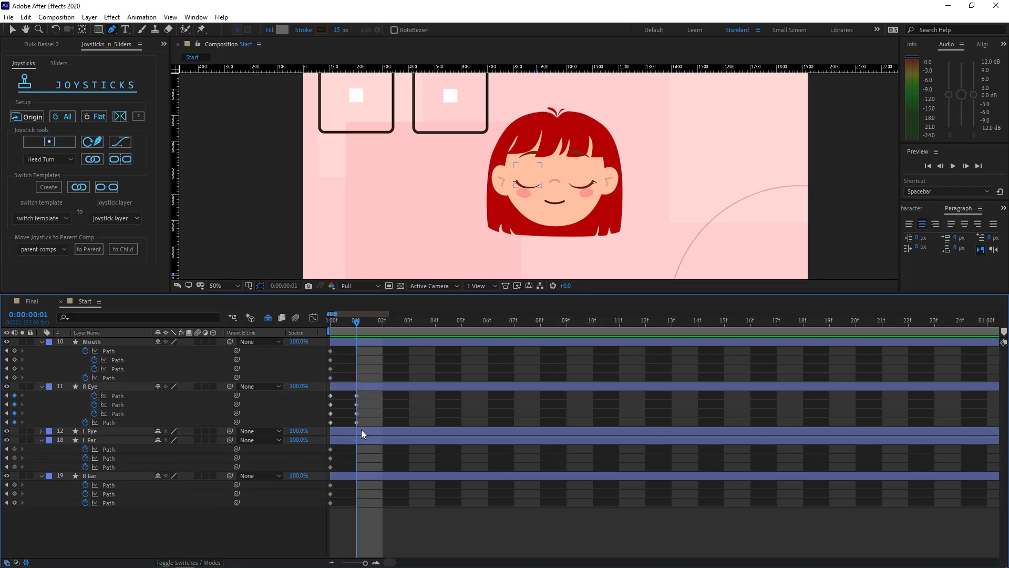
# Add frame 1 Path keyframes to the Mouth, L Ear and R Ear layers and reveal the L Eye's keyframes.
pyautogui.moveTo(16, 372); pyautogui.dragTo(14, 502)
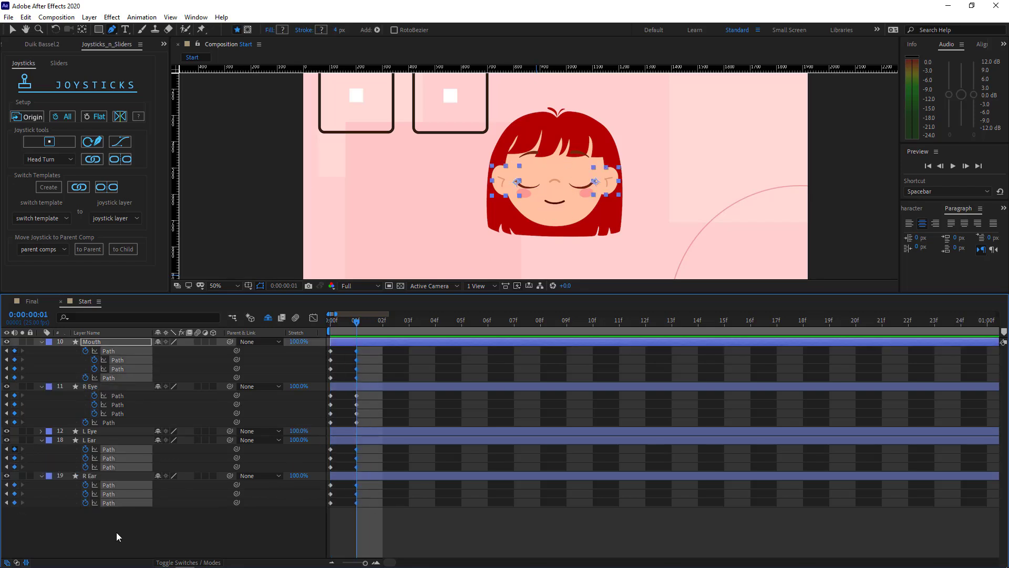
pyautogui.click(424, 414)
pyautogui.click(90, 432)
pyautogui.press('u')
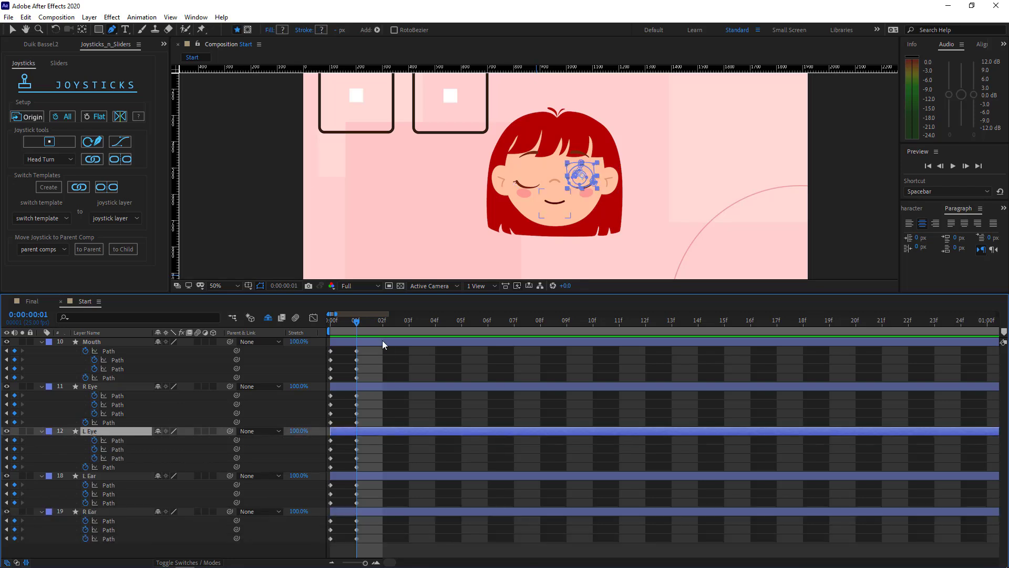
# Duplicate the frame 0 Path keyframes of the mouth, eyes and ears to frame 2 with the Joysticks Origin function.
pyautogui.click(384, 322)
pyautogui.moveTo(337, 349); pyautogui.dragTo(334, 540)
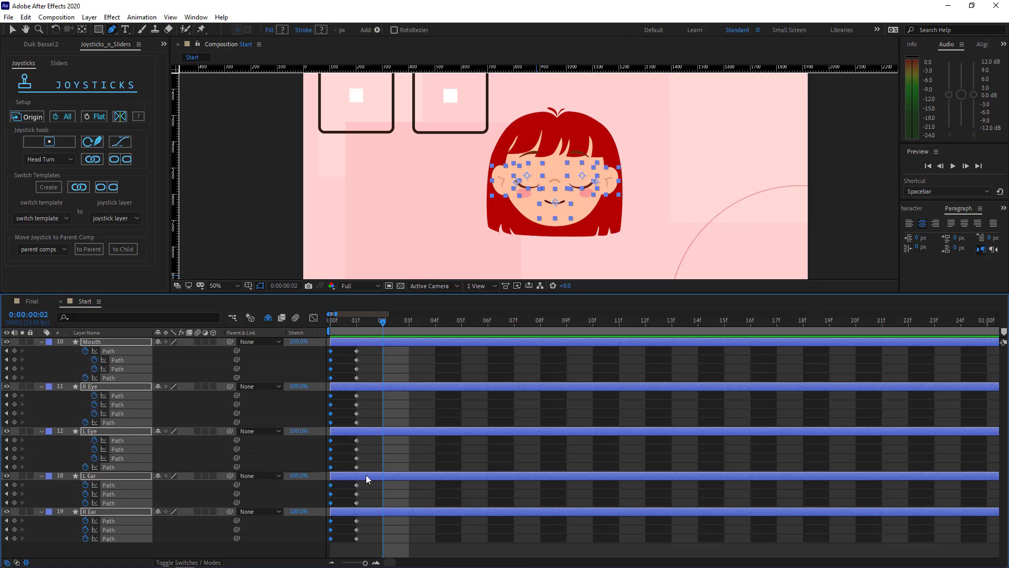
pyautogui.click(28, 119)
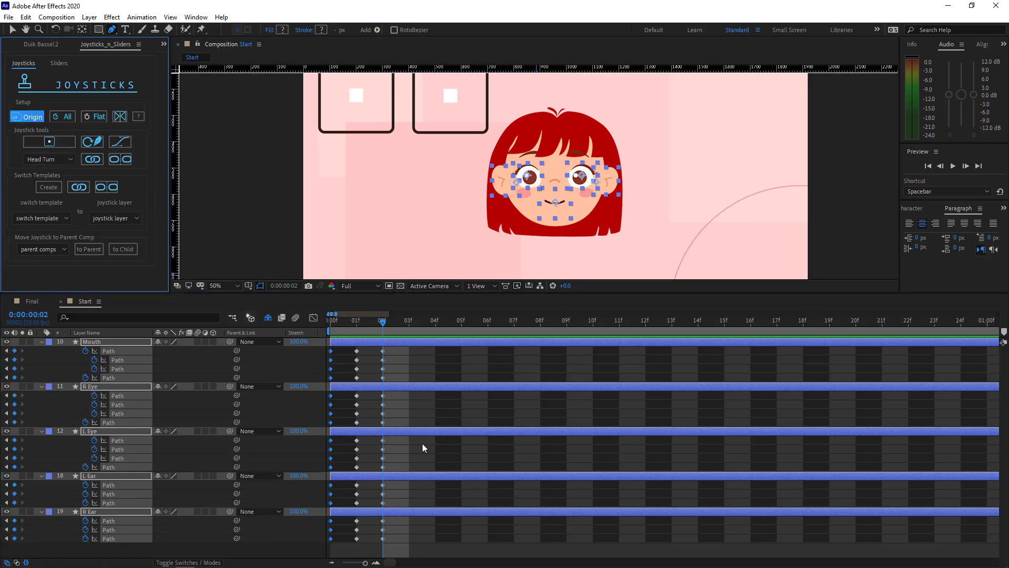
pyautogui.click(307, 546)
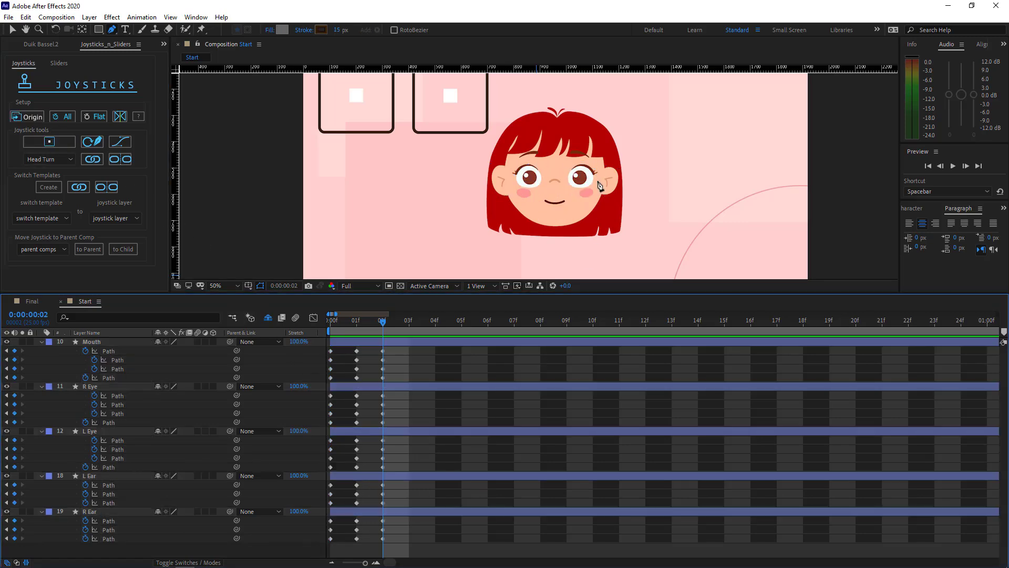
# Select the Mouth layer at frame 2 and examine its lip, teeth and tongue paths.
pyautogui.scroll(1, 563, 188)
pyautogui.press('v')
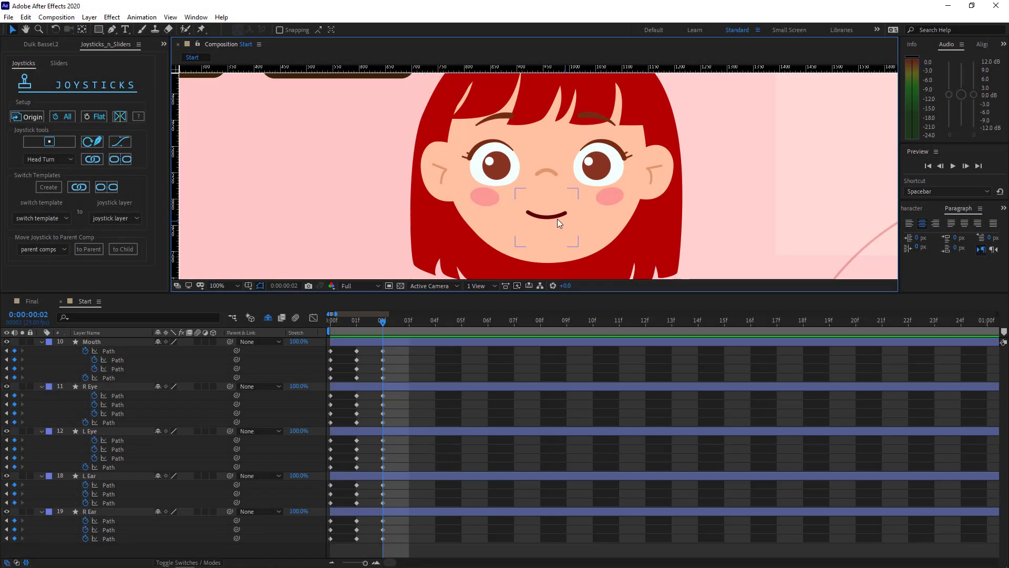
pyautogui.click(544, 217)
pyautogui.moveTo(542, 215); pyautogui.dragTo(587, 185)
pyautogui.scroll(1, 615, 204)
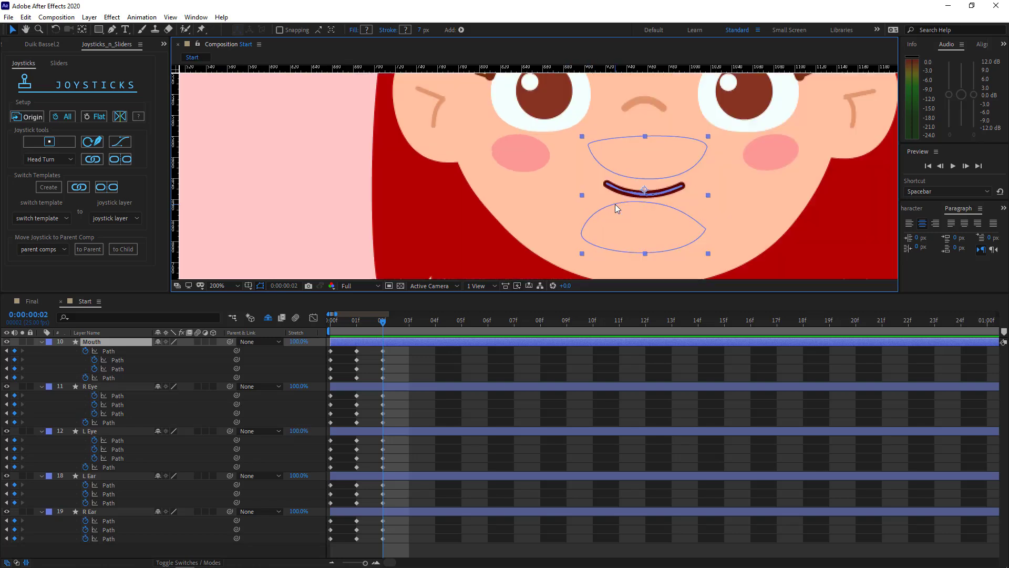
pyautogui.moveTo(635, 210); pyautogui.dragTo(570, 211)
pyautogui.scroll(1, 581, 207)
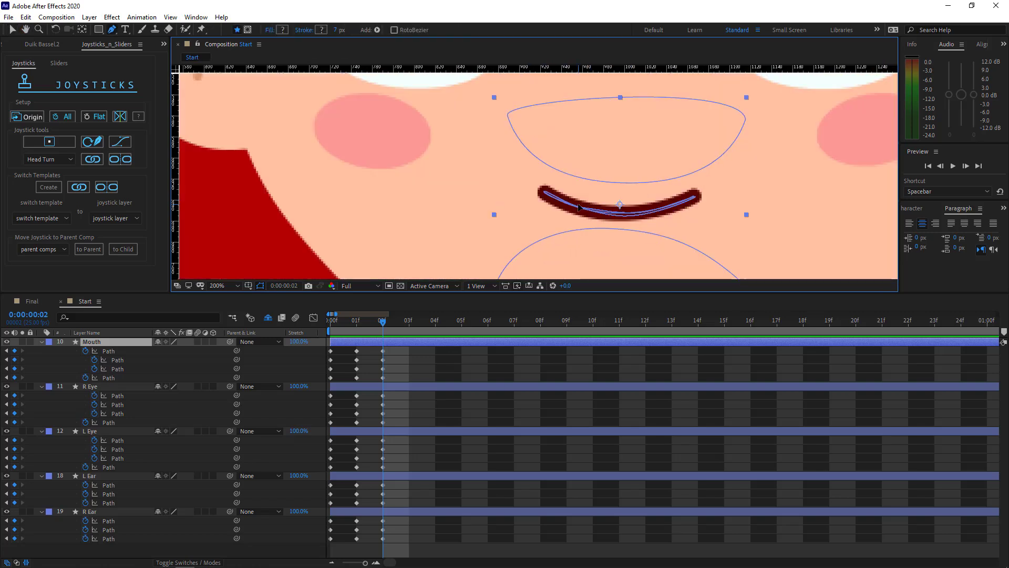
pyautogui.scroll(-2, 581, 209)
pyautogui.moveTo(595, 173); pyautogui.dragTo(607, 204)
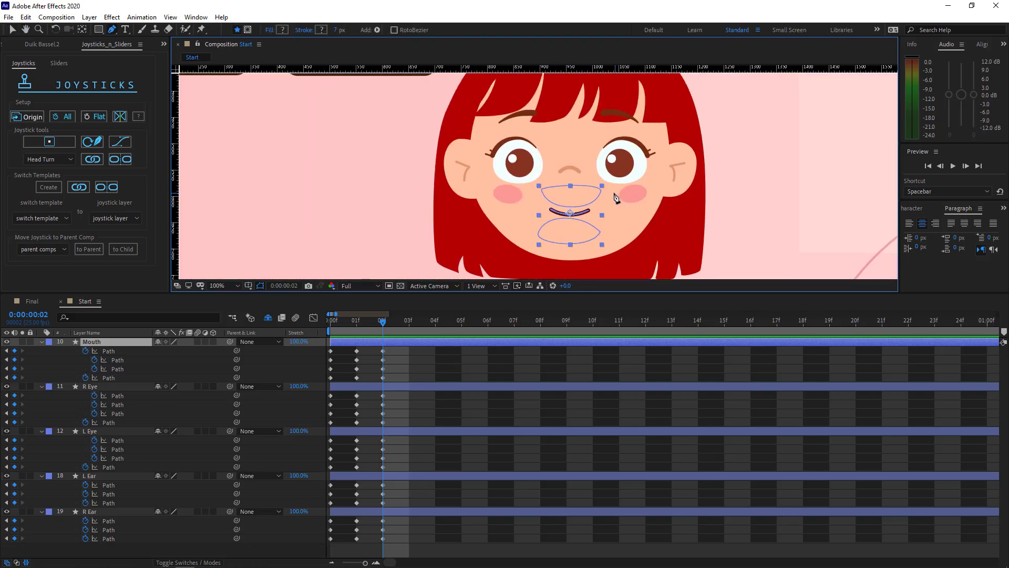
# Open the emotions reference image from the project, examine its mouth expressions, and close it.
pyautogui.click(164, 44)
pyautogui.click(183, 52)
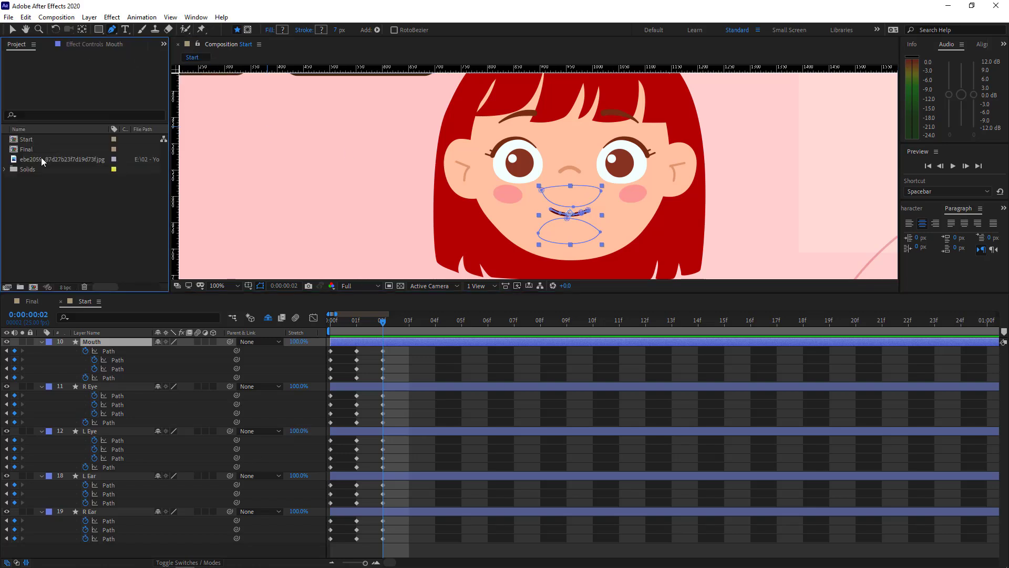
pyautogui.doubleClick(39, 157)
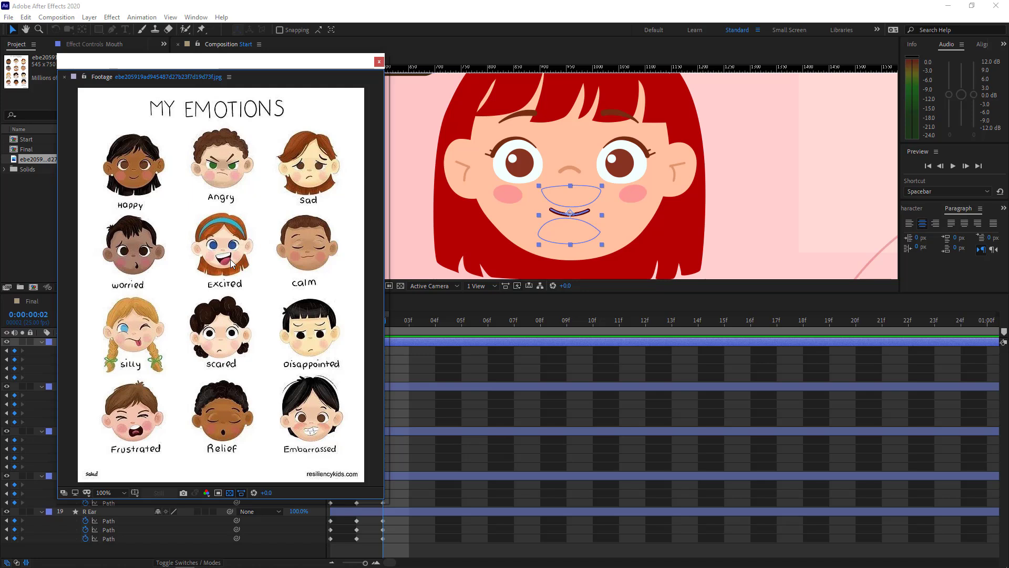
pyautogui.click(379, 62)
# Pull the points of the dark red mouth path apart at frame 2 to form an open mouth with spread upper corners.
pyautogui.scroll(2, 607, 241)
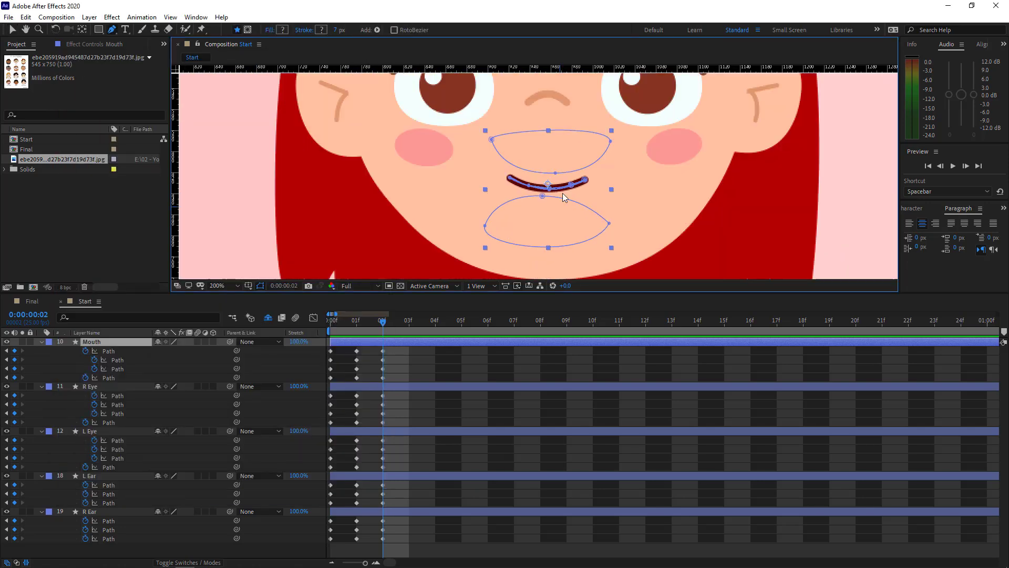
pyautogui.scroll(3, 626, 191)
pyautogui.press('g')
pyautogui.moveTo(671, 211); pyautogui.dragTo(680, 111)
pyautogui.scroll(-1, 680, 111)
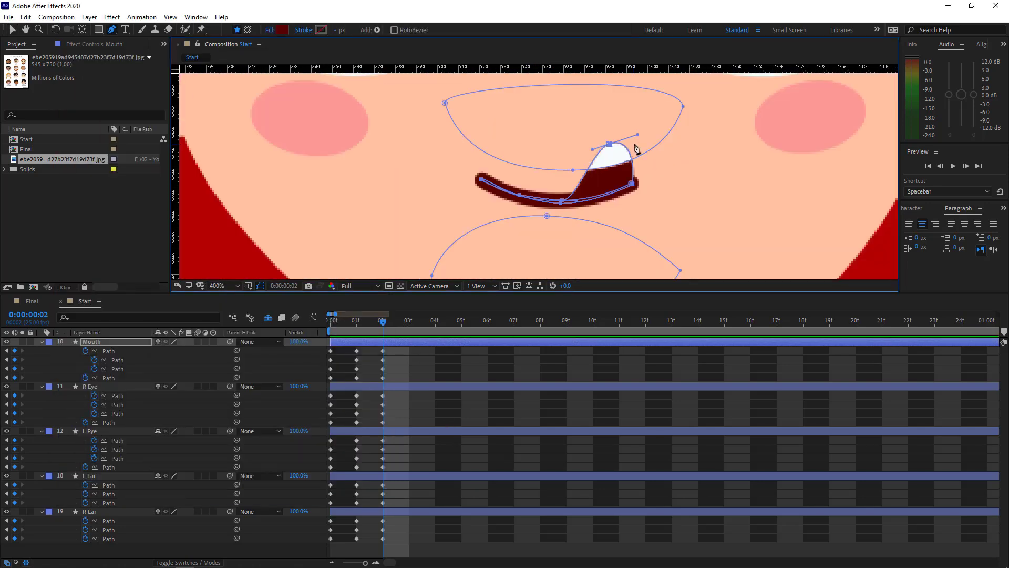
pyautogui.moveTo(638, 150); pyautogui.dragTo(625, 170)
pyautogui.moveTo(549, 218); pyautogui.dragTo(524, 162)
pyautogui.moveTo(508, 213); pyautogui.dragTo(473, 152)
pyautogui.moveTo(548, 221); pyautogui.dragTo(505, 193)
pyautogui.moveTo(580, 126); pyautogui.dragTo(608, 136)
pyautogui.moveTo(431, 127); pyautogui.dragTo(416, 130)
pyautogui.moveTo(454, 129); pyautogui.dragTo(415, 110)
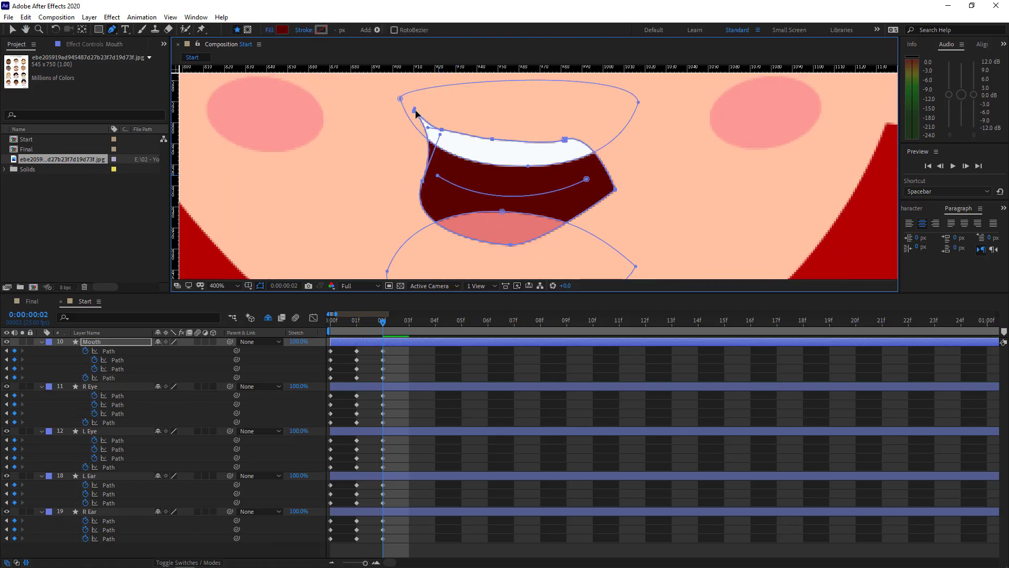
# Raise the open mouth's upper corners and even out the points along its upper edge at frame 2.
pyautogui.scroll(-1, 569, 153)
pyautogui.scroll(1, 563, 184)
pyautogui.moveTo(552, 160); pyautogui.dragTo(586, 123)
pyautogui.moveTo(479, 159); pyautogui.dragTo(514, 141)
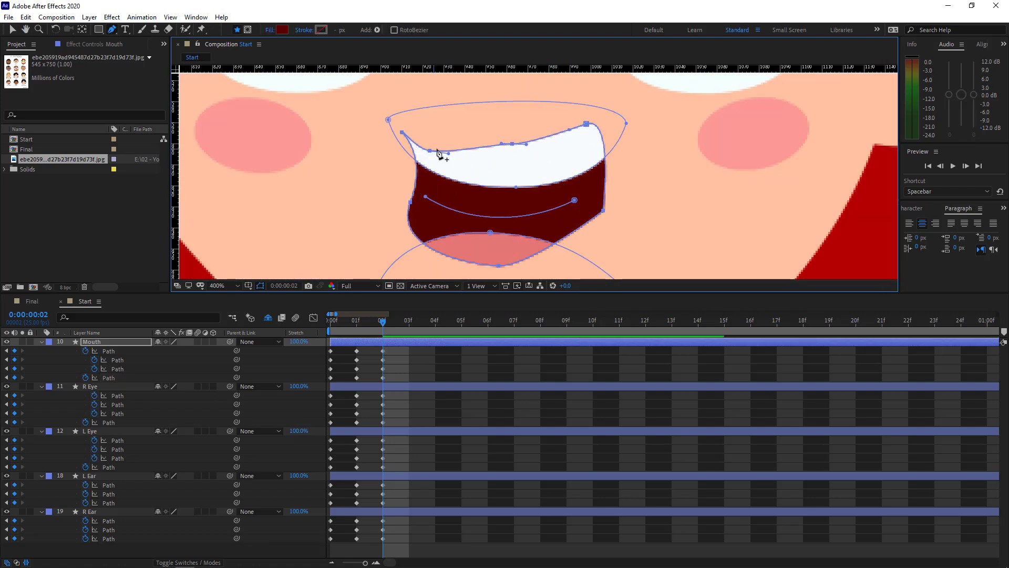
pyautogui.moveTo(430, 150); pyautogui.dragTo(463, 148)
pyautogui.moveTo(401, 131); pyautogui.dragTo(402, 117)
# Widen the open mouth by moving its upper corners and both side points outward.
pyautogui.scroll(-2, 591, 194)
pyautogui.scroll(2, 590, 194)
pyautogui.moveTo(586, 123); pyautogui.dragTo(612, 122)
pyautogui.moveTo(402, 117)
pyautogui.mouseDown()
pyautogui.moveTo(394, 133)
pyautogui.moveTo(405, 135)
pyautogui.mouseUp()
pyautogui.moveTo(409, 201); pyautogui.dragTo(378, 199)
pyautogui.moveTo(603, 211); pyautogui.dragTo(625, 212)
pyautogui.scroll(-2, 609, 223)
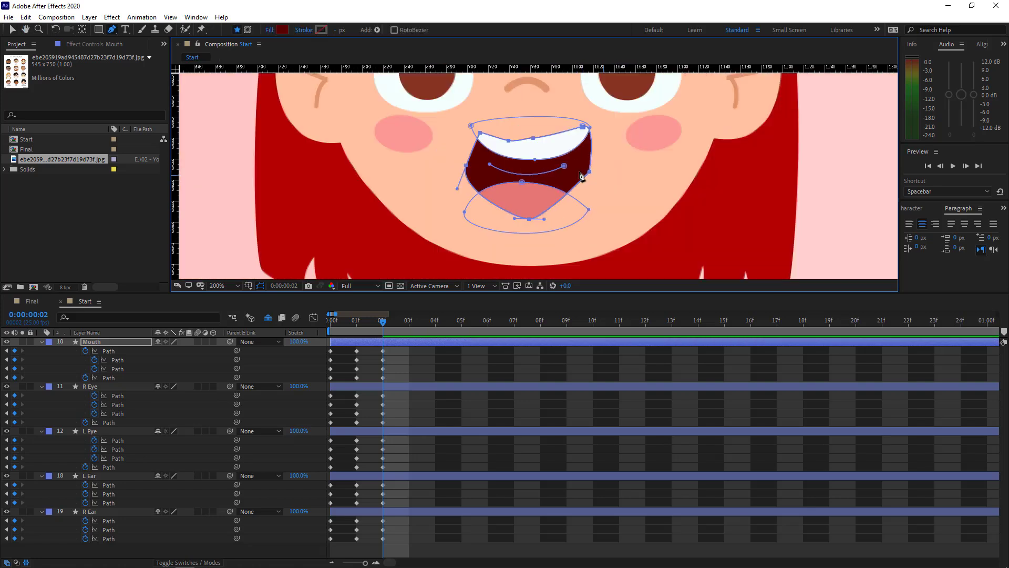
# Balance the mouth's upper edge and corner points and convert the vertex on its screen-left side.
pyautogui.moveTo(513, 143); pyautogui.dragTo(543, 142)
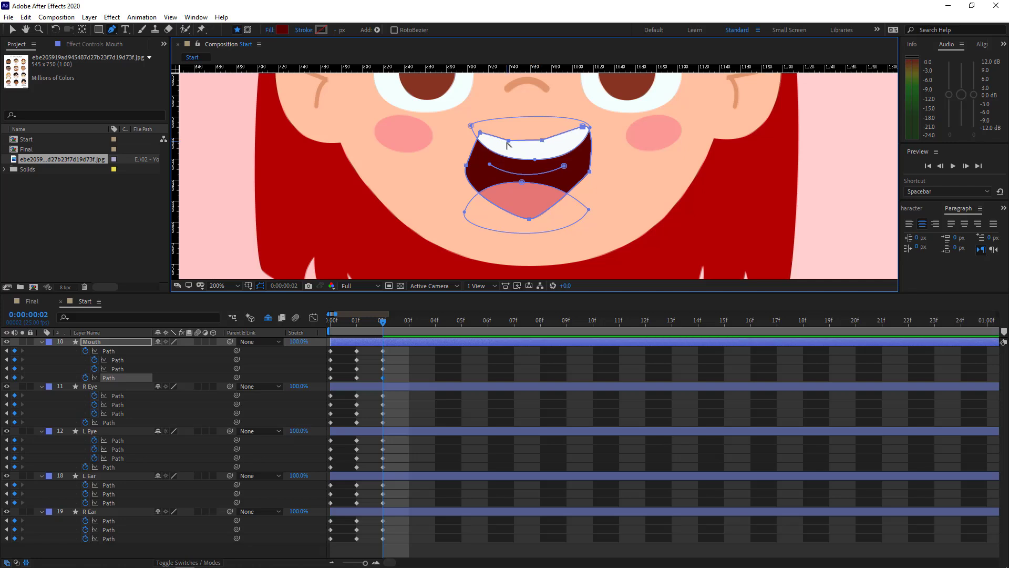
pyautogui.moveTo(480, 132); pyautogui.dragTo(474, 130)
pyautogui.scroll(1, 511, 138)
pyautogui.keyDown('alt'); pyautogui.click(418, 217); pyautogui.keyUp('alt')
pyautogui.keyDown('alt'); pyautogui.click(418, 217); pyautogui.keyUp('alt')
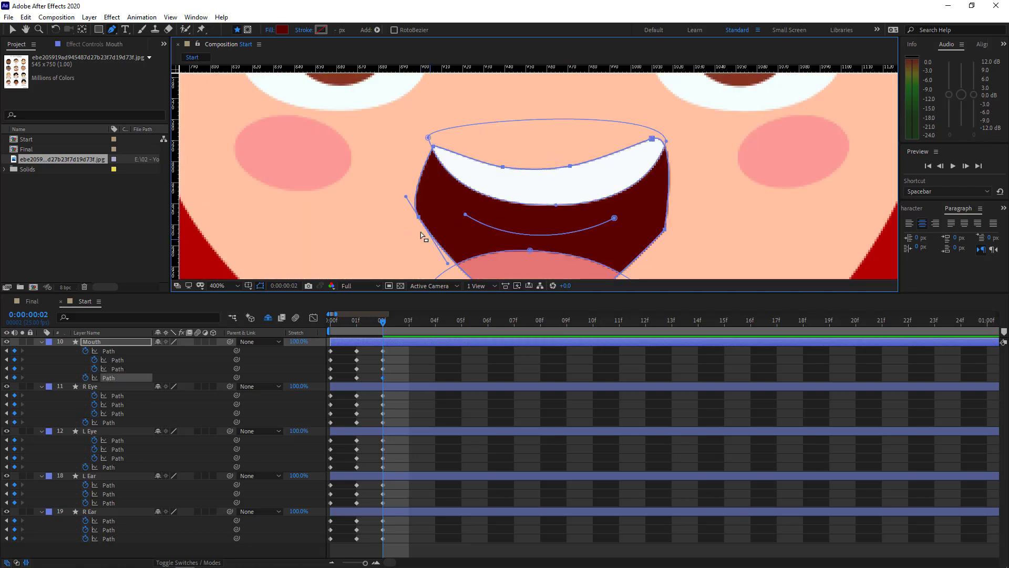
# Round the mouth's sides, smooth its upper corner and raise the two middle points of the upper edge.
pyautogui.moveTo(665, 229); pyautogui.dragTo(680, 197)
pyautogui.moveTo(419, 217)
pyautogui.mouseDown()
pyautogui.moveTo(409, 197)
pyautogui.moveTo(426, 223)
pyautogui.mouseUp()
pyautogui.keyDown('alt'); pyautogui.click(433, 147); pyautogui.keyUp('alt')
pyautogui.moveTo(503, 167); pyautogui.dragTo(504, 154)
pyautogui.moveTo(570, 165); pyautogui.dragTo(584, 153)
# Smooth the open mouth's lower sides and its upper corner on the screen-right side at frame 2.
pyautogui.scroll(-1, 541, 131)
pyautogui.moveTo(543, 215); pyautogui.dragTo(583, 217)
pyautogui.moveTo(503, 214); pyautogui.dragTo(513, 214)
pyautogui.scroll(1, 537, 177)
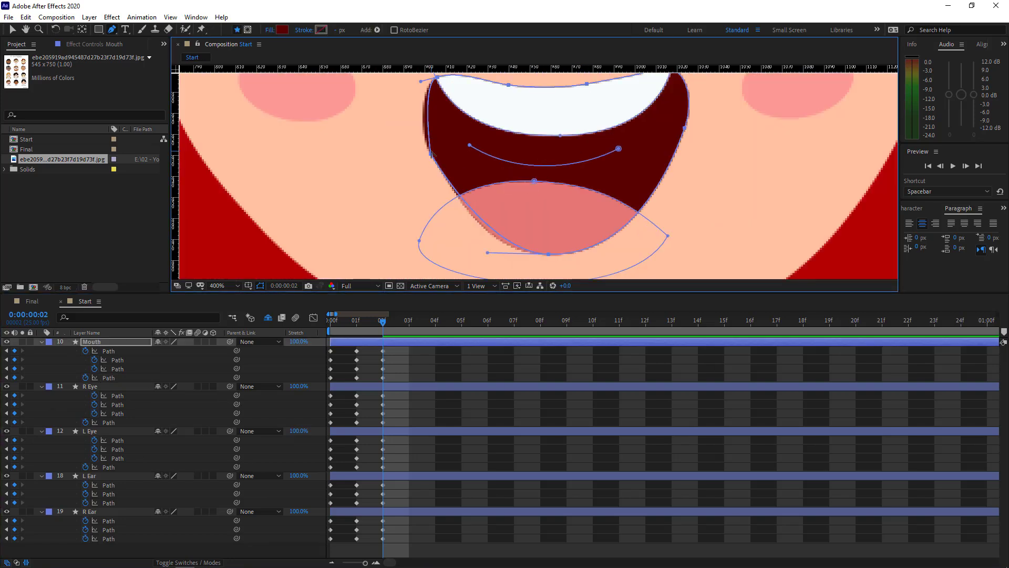
pyautogui.scroll(-1, 595, 212)
pyautogui.click(609, 158)
pyautogui.moveTo(614, 169); pyautogui.dragTo(614, 163)
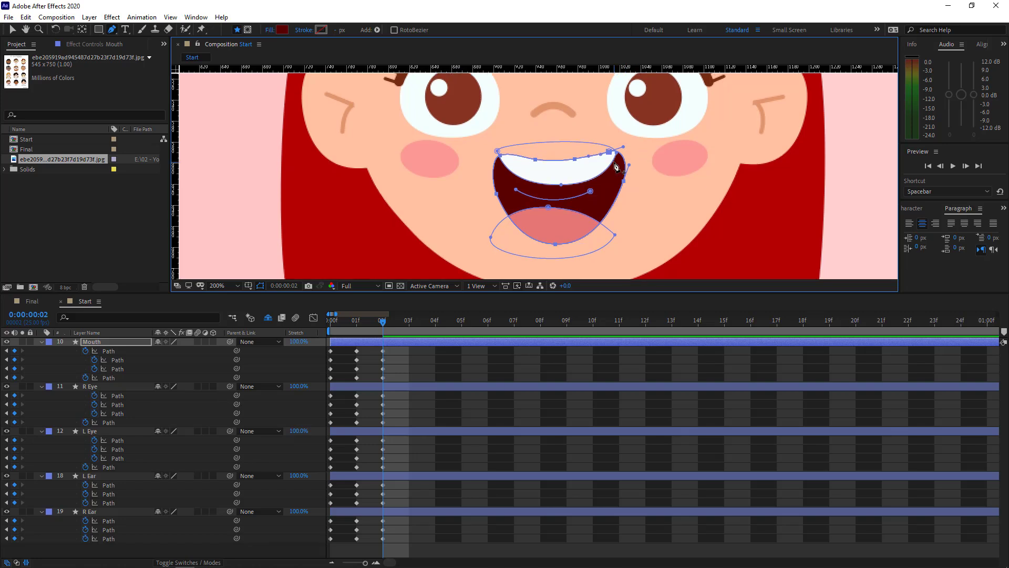
pyautogui.moveTo(535, 162); pyautogui.dragTo(550, 184)
pyautogui.click(84, 398)
# Rotate the L Ear shapes counterclockwise and move them up and outward at frame 2.
pyautogui.scroll(-2, 595, 230)
pyautogui.scroll(1, 541, 207)
pyautogui.press('space')
pyautogui.scroll(1, 550, 184)
pyautogui.keyDown('ctrl'); pyautogui.click(775, 204); pyautogui.keyUp('ctrl')
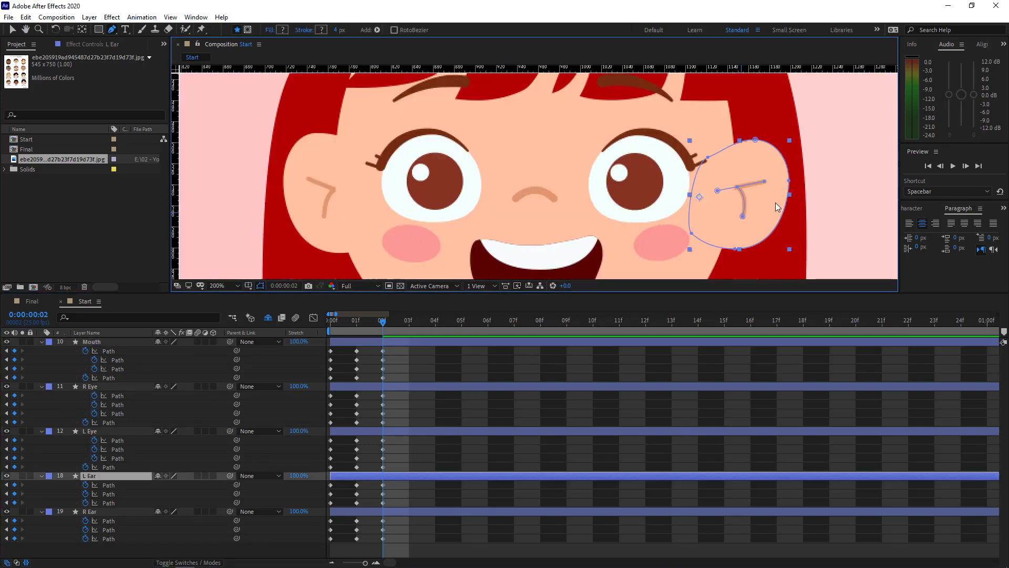
pyautogui.hotkey('ctrl', 't')
pyautogui.moveTo(811, 253); pyautogui.dragTo(822, 209)
pyautogui.moveTo(758, 208); pyautogui.dragTo(764, 177)
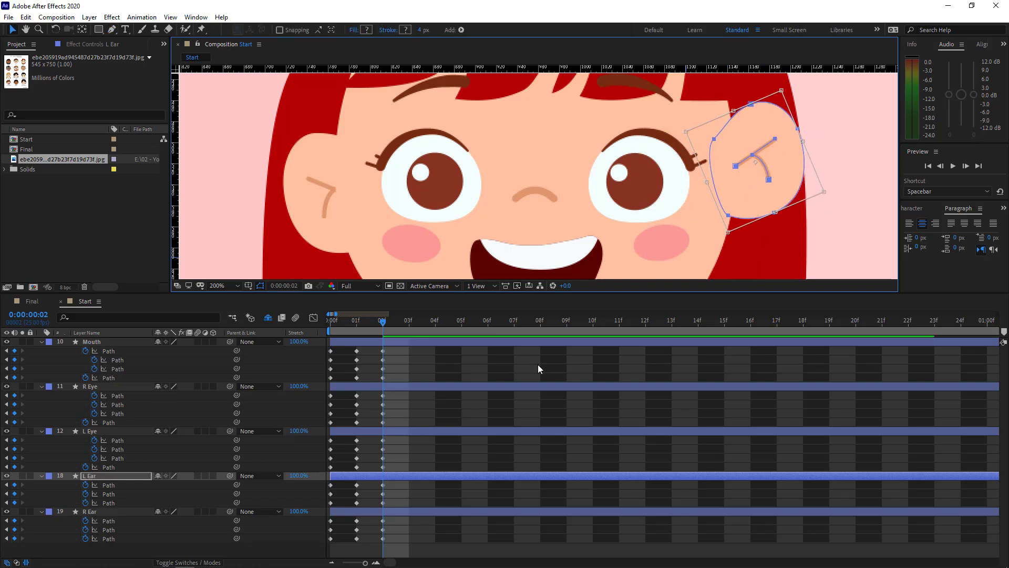
# Rotate the R Ear shapes clockwise and raise them to the height of the other ear at frame 2.
pyautogui.click(315, 235)
pyautogui.click(108, 475)
pyautogui.click(108, 510)
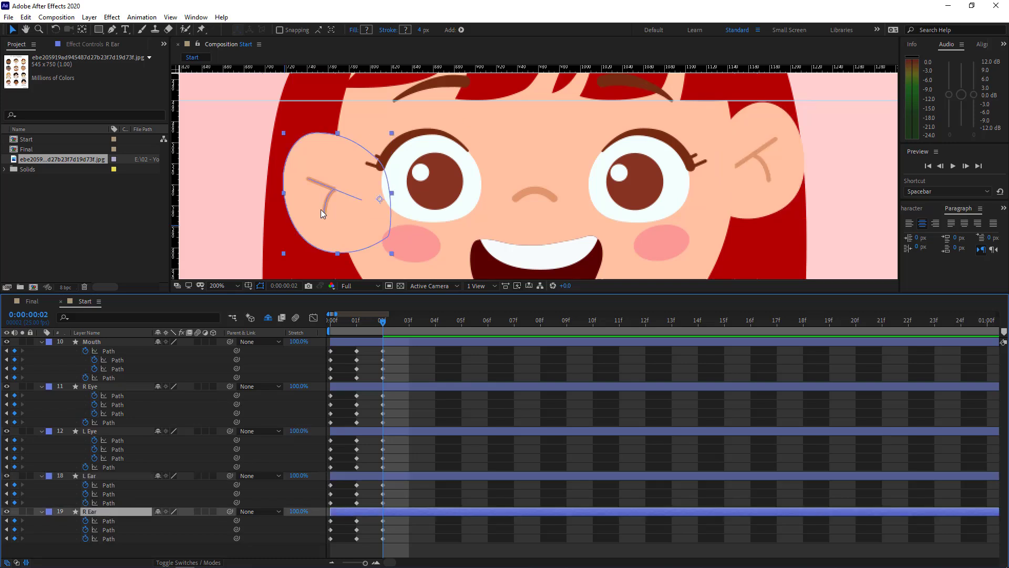
pyautogui.press('g')
pyautogui.hotkey('ctrl', 't')
pyautogui.moveTo(401, 213); pyautogui.dragTo(331, 205)
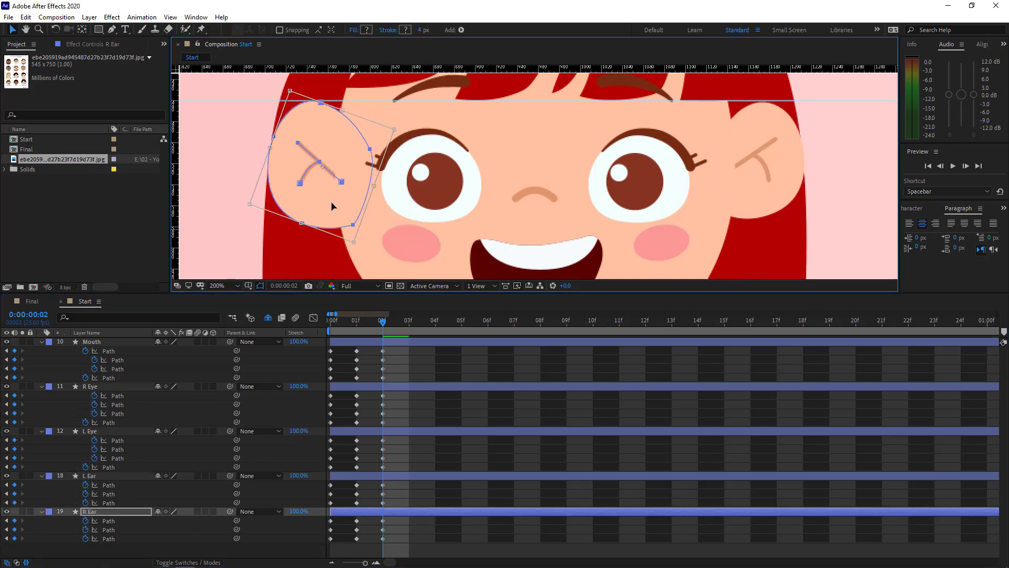
# Check the whole face at frame 2 and move the L Ear shapes slightly down and inward.
pyautogui.click(68, 454)
pyautogui.press(',')
pyautogui.press(',')
pyautogui.moveTo(383, 322)
pyautogui.mouseDown()
pyautogui.moveTo(331, 323)
pyautogui.moveTo(384, 325)
pyautogui.mouseUp()
pyautogui.scroll(2, 585, 176)
pyautogui.click(119, 475)
pyautogui.press('g')
pyautogui.moveTo(823, 95); pyautogui.dragTo(699, 226)
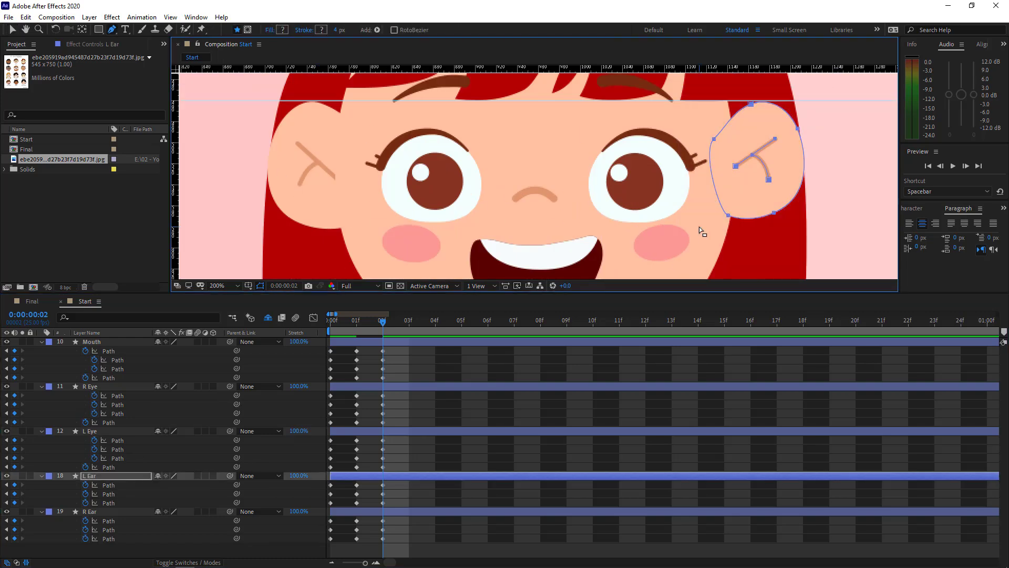
pyautogui.hotkey('ctrl', 't')
pyautogui.moveTo(786, 171); pyautogui.dragTo(779, 181)
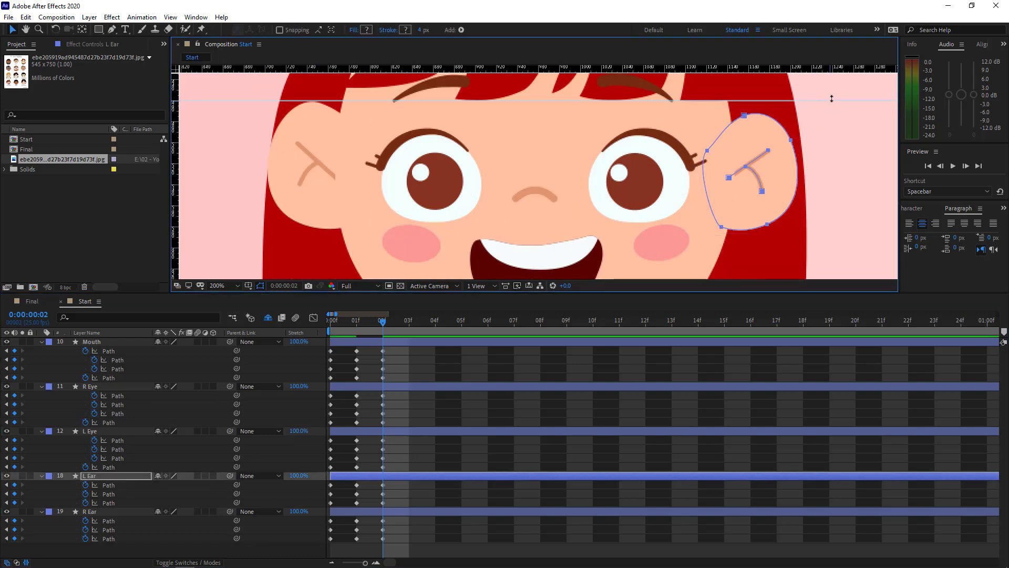
# Compare the L Ear with its frame 0 pose and shift it slightly further inward at frame 2.
pyautogui.press(',')
pyautogui.moveTo(382, 321)
pyautogui.mouseDown()
pyautogui.moveTo(334, 323)
pyautogui.moveTo(384, 324)
pyautogui.mouseUp()
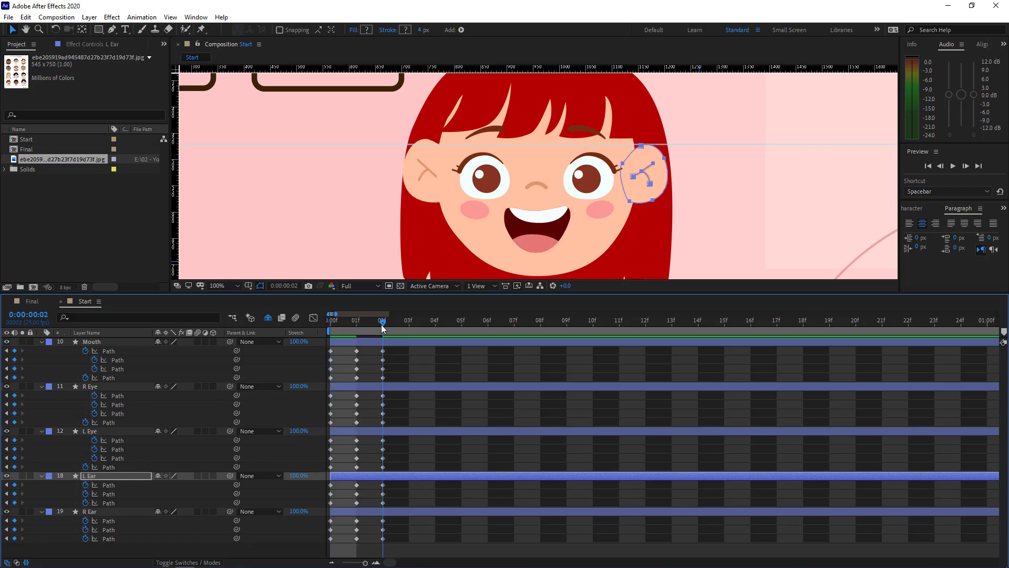
pyautogui.click(331, 326)
pyautogui.scroll(1, 677, 191)
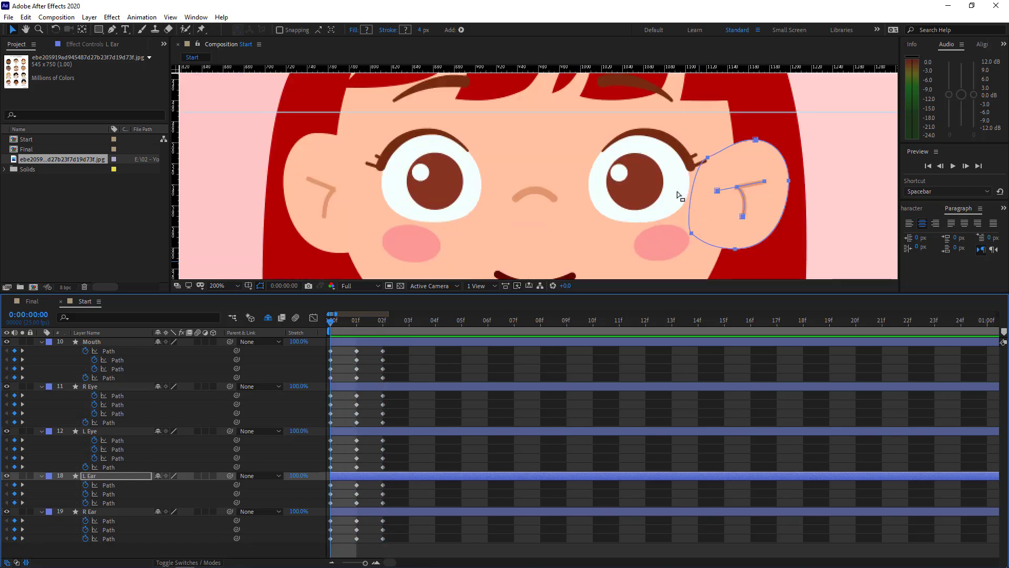
pyautogui.click(381, 326)
pyautogui.hotkey('ctrl', 't')
pyautogui.moveTo(774, 194); pyautogui.dragTo(775, 192)
# Move all the R Ear shapes down and inward at frame 2 to line up with the L Ear.
pyautogui.click(89, 511)
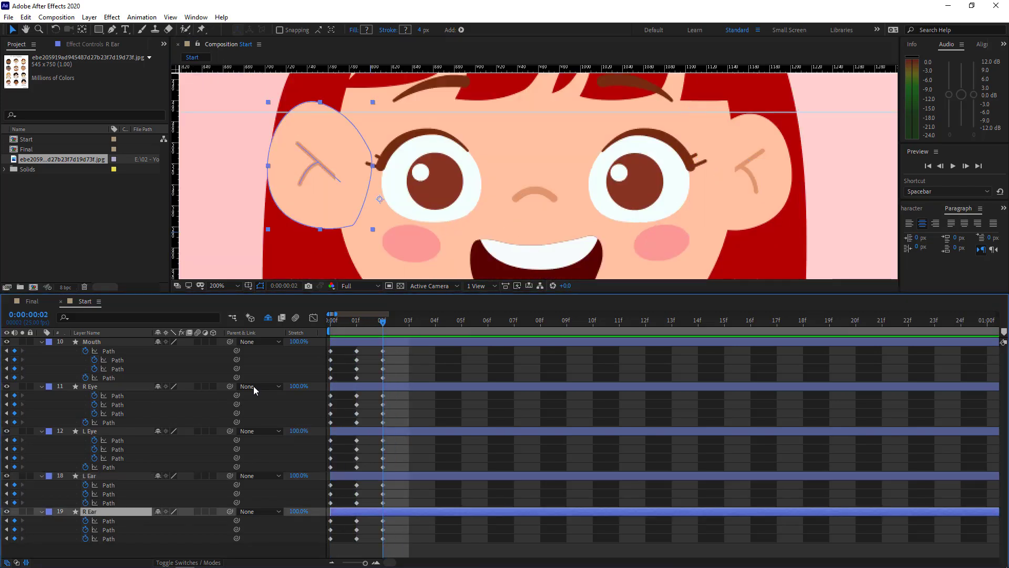
pyautogui.press('u')
pyautogui.press('u')
pyautogui.moveTo(401, 95); pyautogui.dragTo(248, 239)
pyautogui.hotkey('ctrl', 't')
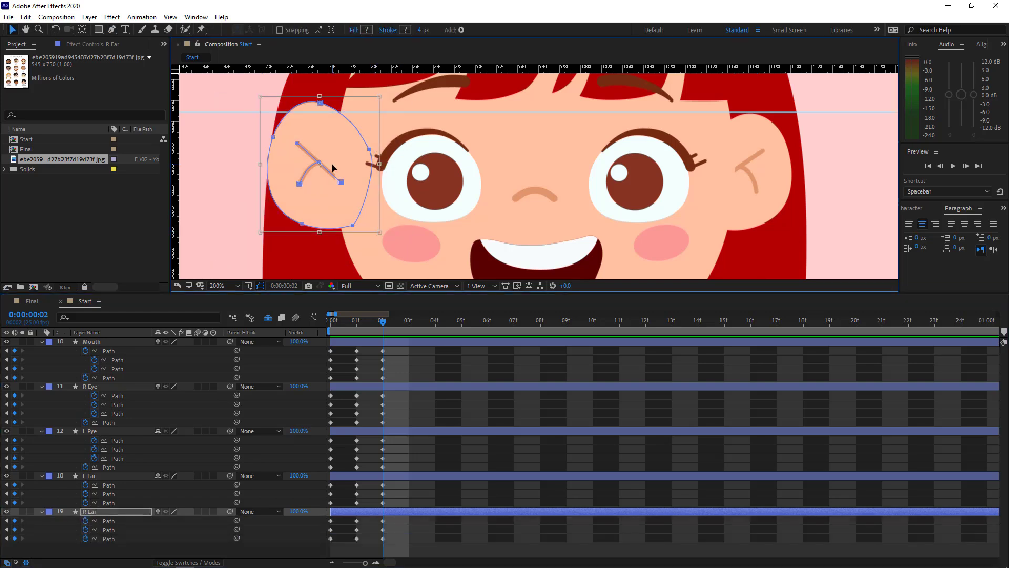
pyautogui.hotkey('shift', 'Down')
pyautogui.hotkey('shift', 'Down')
pyautogui.hotkey('shift', 'Right')
pyautogui.hotkey('shift', 'Right')
pyautogui.hotkey('shift', 'Right')
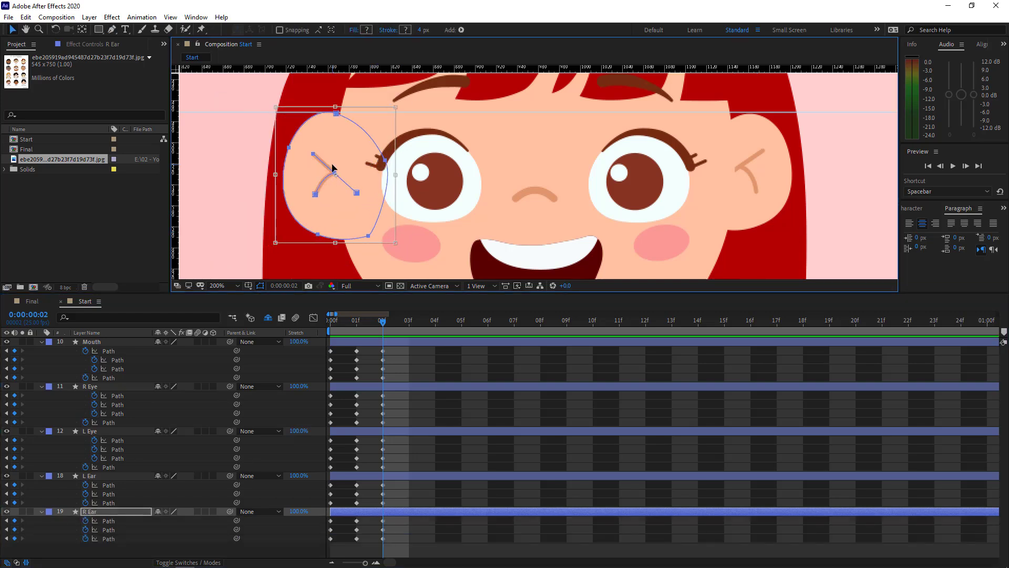
# Nudge the R Ear slightly outward at frame 2 and compare the face with frame 0.
pyautogui.hotkey('shift', 'Left')
pyautogui.press('Right')
pyautogui.press('Right')
pyautogui.press('Right')
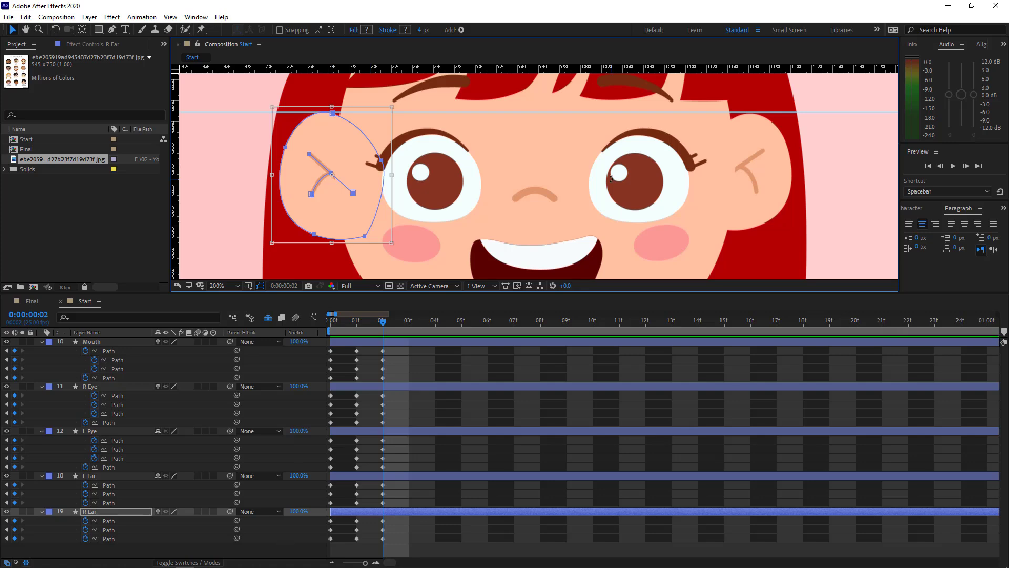
pyautogui.click(284, 554)
pyautogui.press(',')
pyautogui.press(',')
pyautogui.click(333, 324)
pyautogui.click(382, 321)
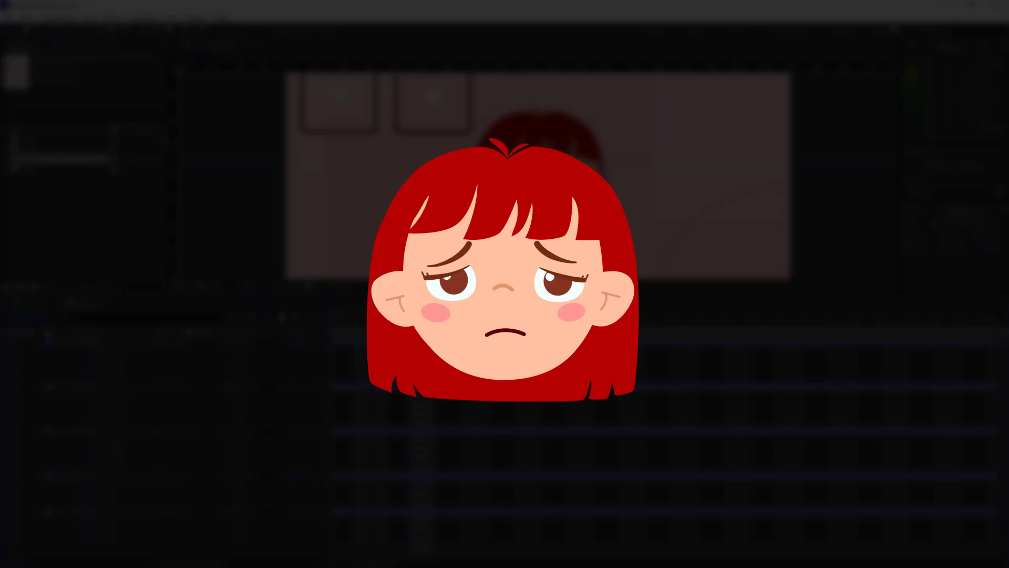
# Bend the mouth line into a downturned frown at frame 3 by adjusting its point handles.
pyautogui.scroll(2, 573, 222)
pyautogui.moveTo(556, 244); pyautogui.dragTo(516, 163)
pyautogui.click(537, 234)
pyautogui.press('g')
pyautogui.click(576, 201)
pyautogui.scroll(1, 550, 203)
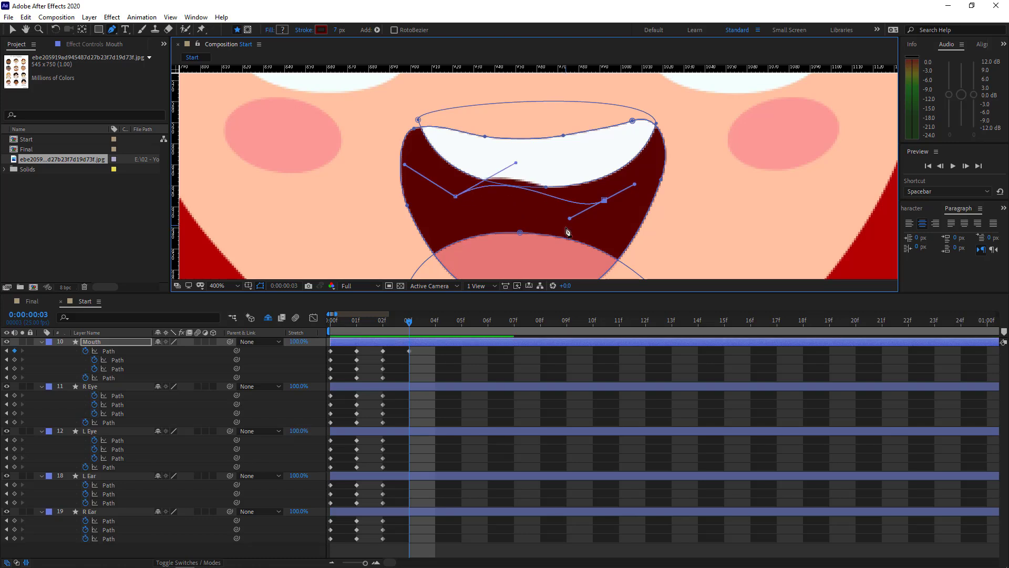
pyautogui.moveTo(570, 218); pyautogui.dragTo(515, 167)
# Collapse the mouth shape onto the frown line by raising its bottom point and lowering the two middle upper-edge points.
pyautogui.keyDown('ctrl'); pyautogui.click(648, 129); pyautogui.keyUp('ctrl')
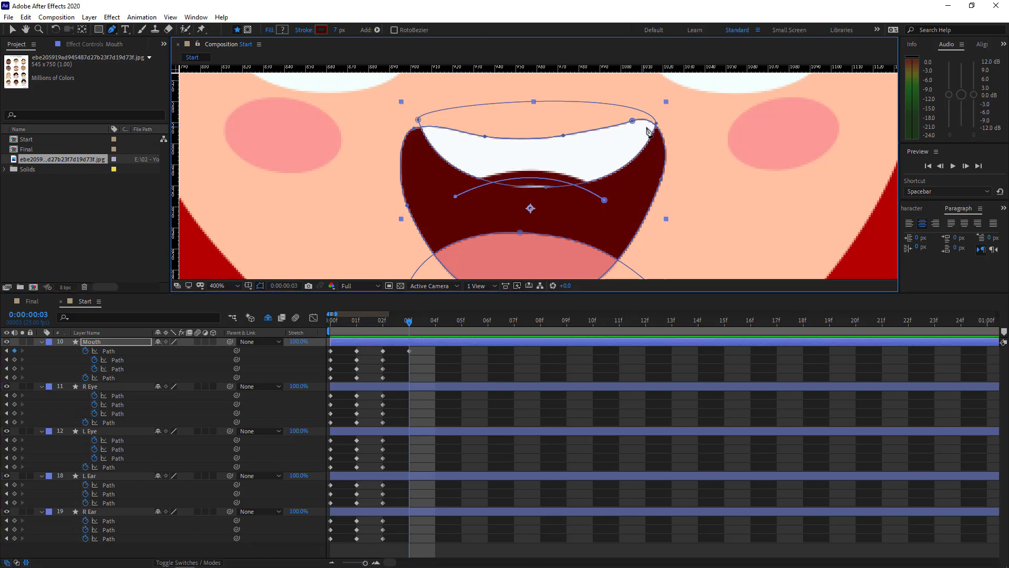
pyautogui.moveTo(593, 173); pyautogui.dragTo(589, 140)
pyautogui.moveTo(522, 273); pyautogui.dragTo(527, 145)
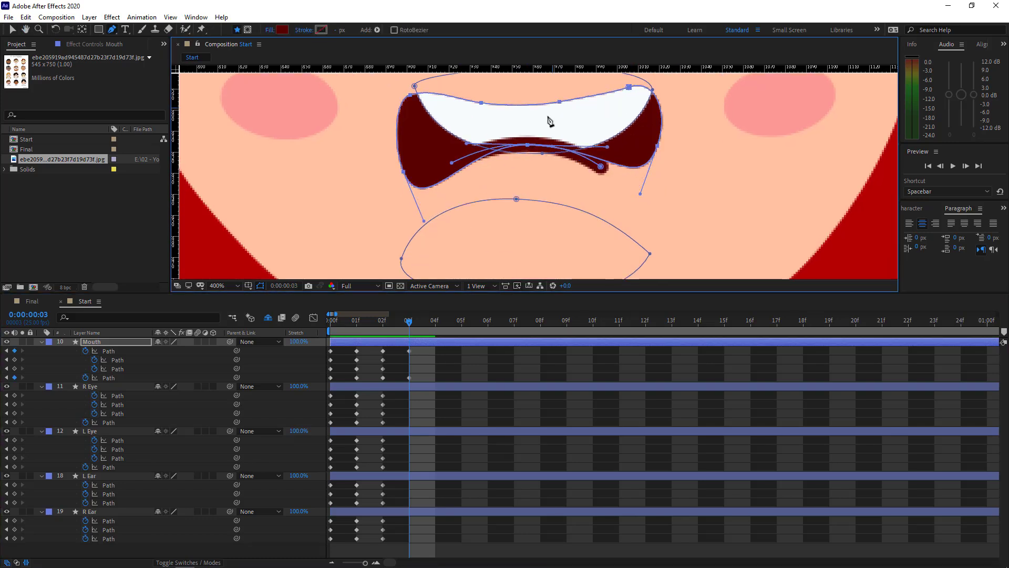
pyautogui.moveTo(559, 102); pyautogui.dragTo(556, 147)
pyautogui.moveTo(488, 103); pyautogui.dragTo(491, 149)
# Pull the mouth shape's side points and upper corners in to the ends of the frown line.
pyautogui.moveTo(404, 171); pyautogui.dragTo(452, 162)
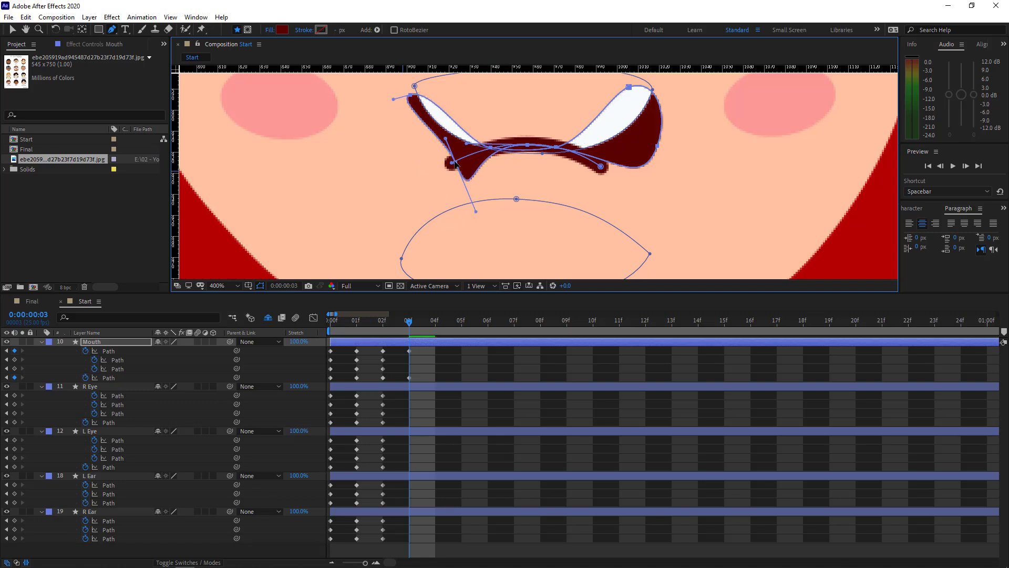
pyautogui.moveTo(410, 95); pyautogui.dragTo(467, 154)
pyautogui.moveTo(628, 87); pyautogui.dragTo(583, 153)
pyautogui.moveTo(657, 145); pyautogui.dragTo(601, 166)
pyautogui.scroll(1, 601, 167)
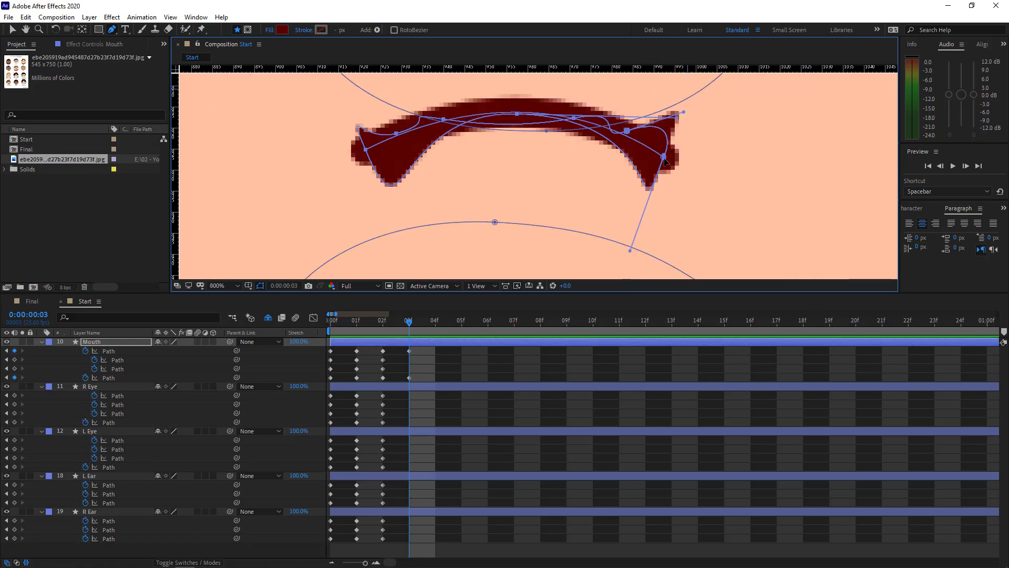
# Tighten the collapsed mouth shape's end points and handles so its fill stays within the frown line.
pyautogui.moveTo(666, 161); pyautogui.dragTo(645, 211)
pyautogui.moveTo(671, 125); pyautogui.dragTo(574, 118)
pyautogui.moveTo(489, 125); pyautogui.dragTo(443, 119)
pyautogui.moveTo(358, 127); pyautogui.dragTo(363, 145)
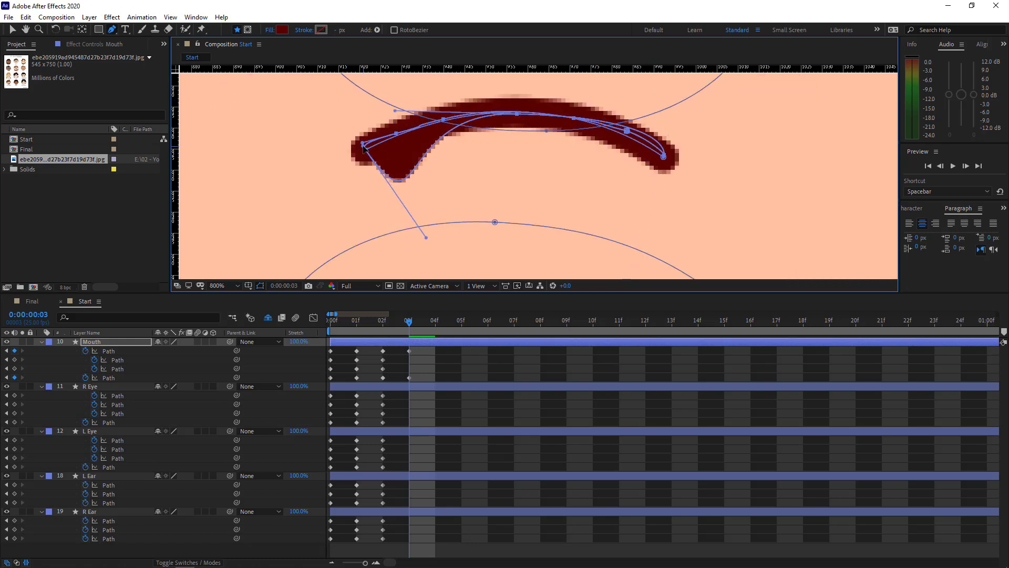
pyautogui.moveTo(425, 236); pyautogui.dragTo(365, 149)
pyautogui.moveTo(396, 111); pyautogui.dragTo(401, 116)
# Add keyframes at frame 3 for the Mouth layer's two remaining paths.
pyautogui.click(14, 359)
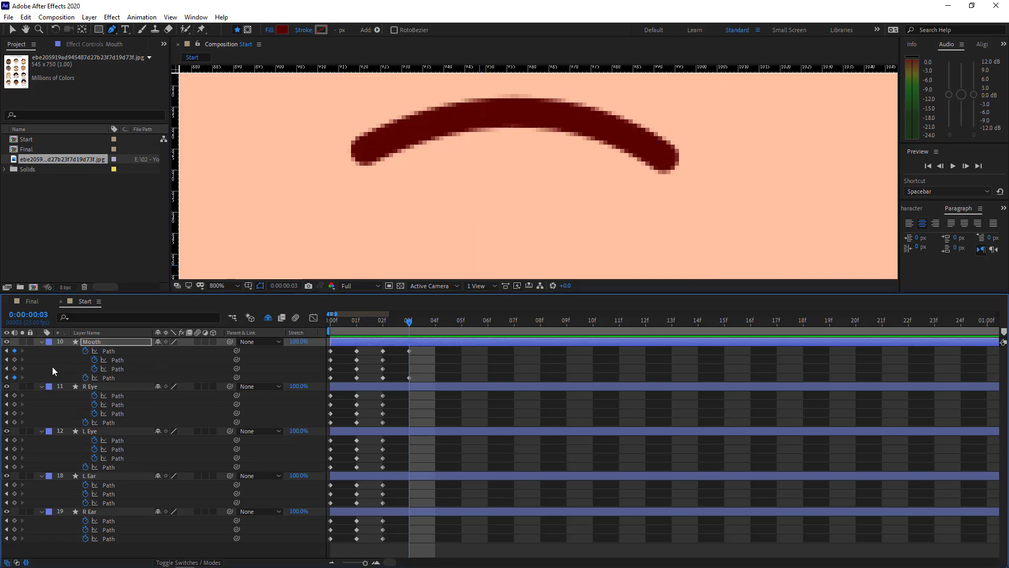
pyautogui.click(14, 369)
pyautogui.scroll(-3, 503, 207)
pyautogui.click(469, 369)
pyautogui.moveTo(568, 177); pyautogui.dragTo(570, 221)
pyautogui.click(409, 324)
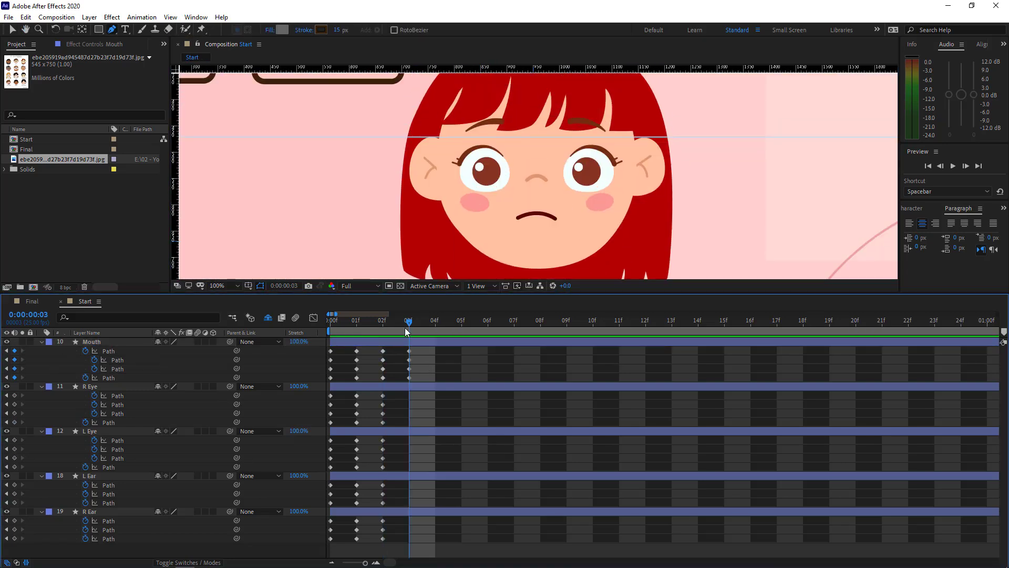
# Try moving the Mouth layer's frame 3 keyframes to frame 7, check frame 2, and return them to frame 3.
pyautogui.moveTo(401, 348); pyautogui.dragTo(420, 381)
pyautogui.moveTo(409, 377); pyautogui.dragTo(514, 377)
pyautogui.click(519, 394)
pyautogui.moveTo(384, 321); pyautogui.dragTo(383, 363)
pyautogui.moveTo(529, 348); pyautogui.dragTo(409, 377)
pyautogui.scroll(1, 538, 236)
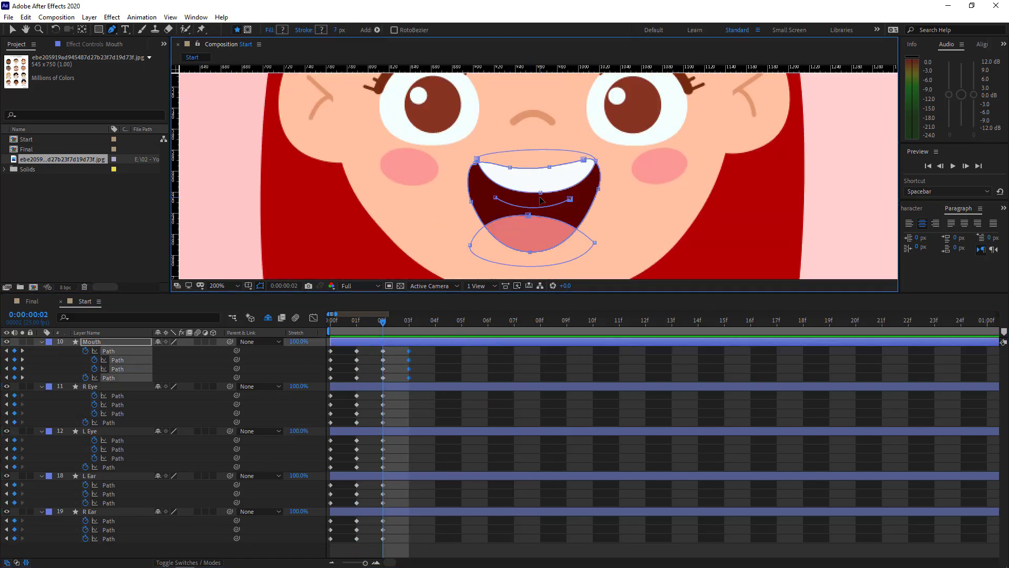
pyautogui.click(462, 366)
# Expand the L Eye layer's contents at frame 3 and hide its eyelid, Group 2 and White groups.
pyautogui.moveTo(670, 121); pyautogui.dragTo(643, 209)
pyautogui.scroll(-1, 644, 212)
pyautogui.press('pagedown')
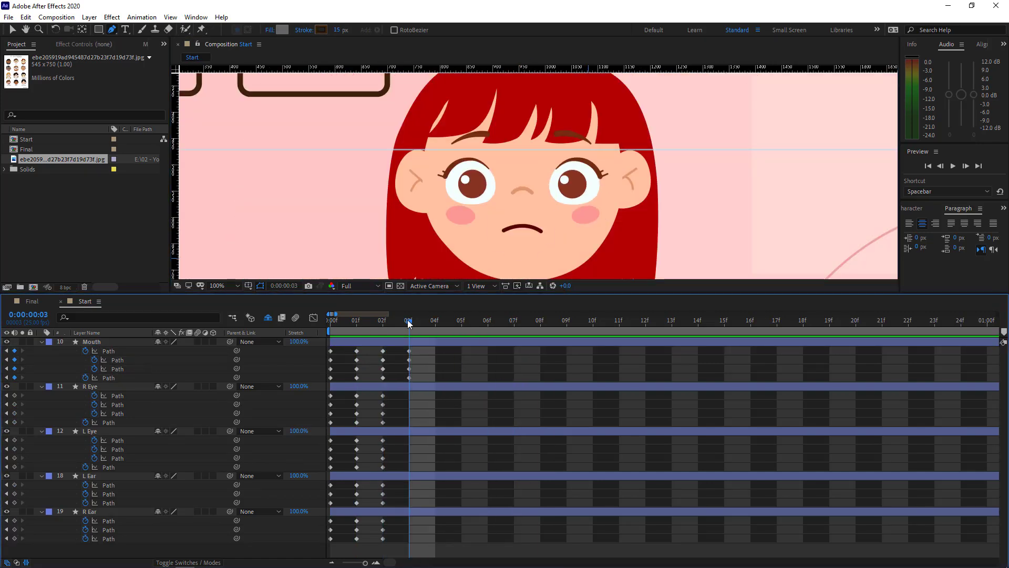
pyautogui.click(367, 387)
pyautogui.click(370, 431)
pyautogui.scroll(1, 646, 203)
pyautogui.moveTo(646, 203); pyautogui.dragTo(618, 206)
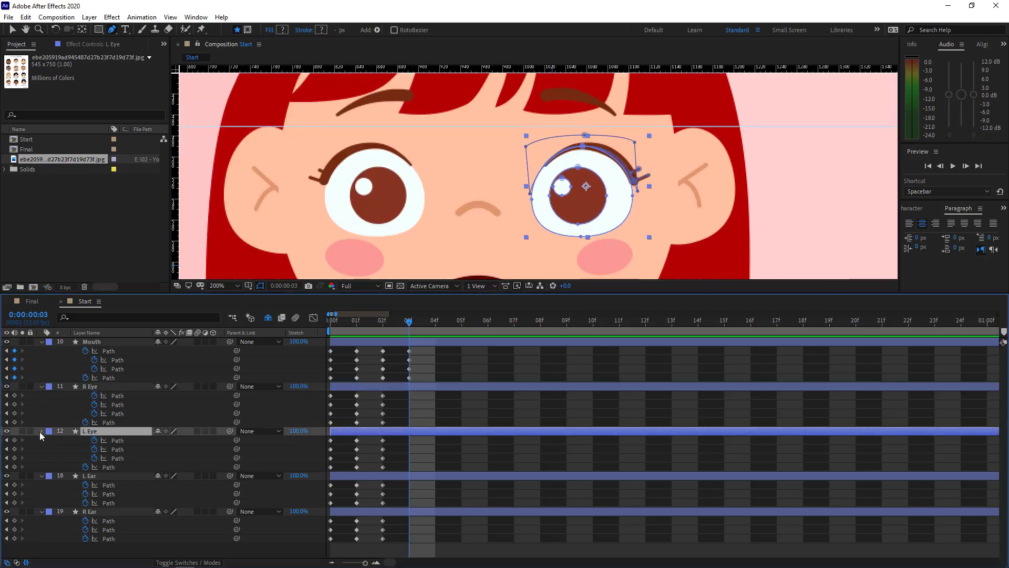
pyautogui.doubleClick(42, 431)
pyautogui.click(68, 370)
pyautogui.click(68, 379)
pyautogui.click(69, 388)
pyautogui.click(59, 419)
pyautogui.click(58, 410)
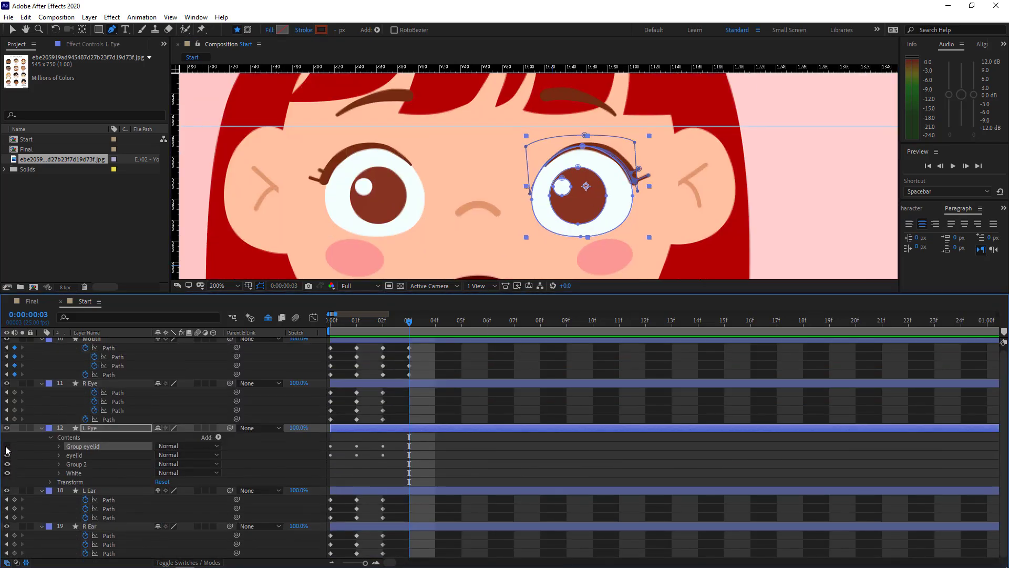
pyautogui.click(8, 463)
pyautogui.click(7, 472)
# Bend the L Eye's upper lash line into a downward sagging curve and reposition its outer end at frame 3.
pyautogui.scroll(1, 657, 180)
pyautogui.moveTo(658, 179); pyautogui.dragTo(596, 163)
pyautogui.moveTo(567, 101); pyautogui.dragTo(583, 177)
pyautogui.moveTo(663, 175); pyautogui.dragTo(631, 188)
pyautogui.moveTo(541, 167); pyautogui.dragTo(520, 170)
pyautogui.scroll(-2, 548, 167)
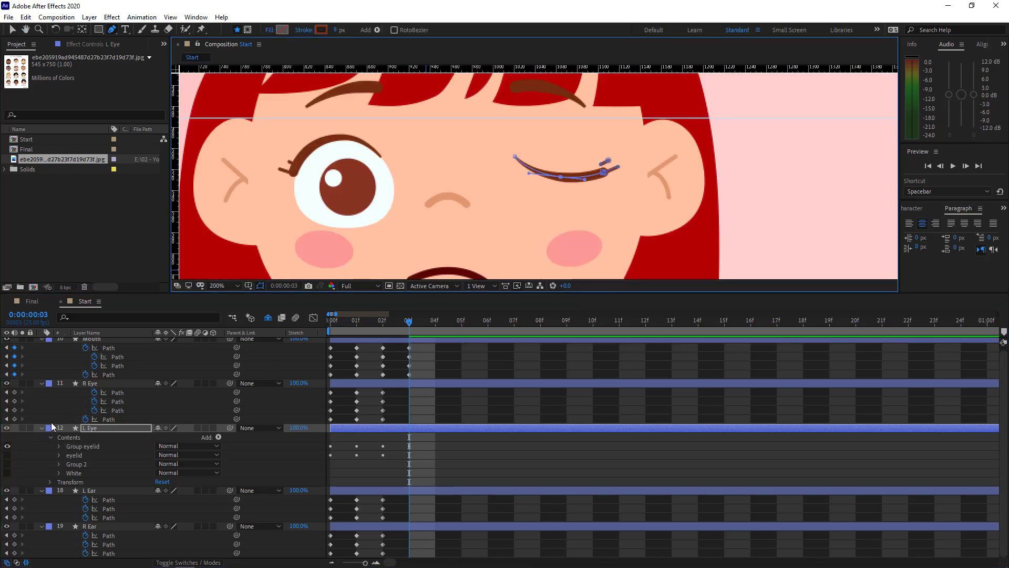
# Reposition the L Eye's two small lashes so they point upward from the lash line's outer end.
pyautogui.press('F2')
pyautogui.scroll(2, 588, 184)
pyautogui.moveTo(588, 184); pyautogui.dragTo(473, 225)
pyautogui.click(131, 427)
pyautogui.scroll(1, 561, 211)
pyautogui.click(597, 188)
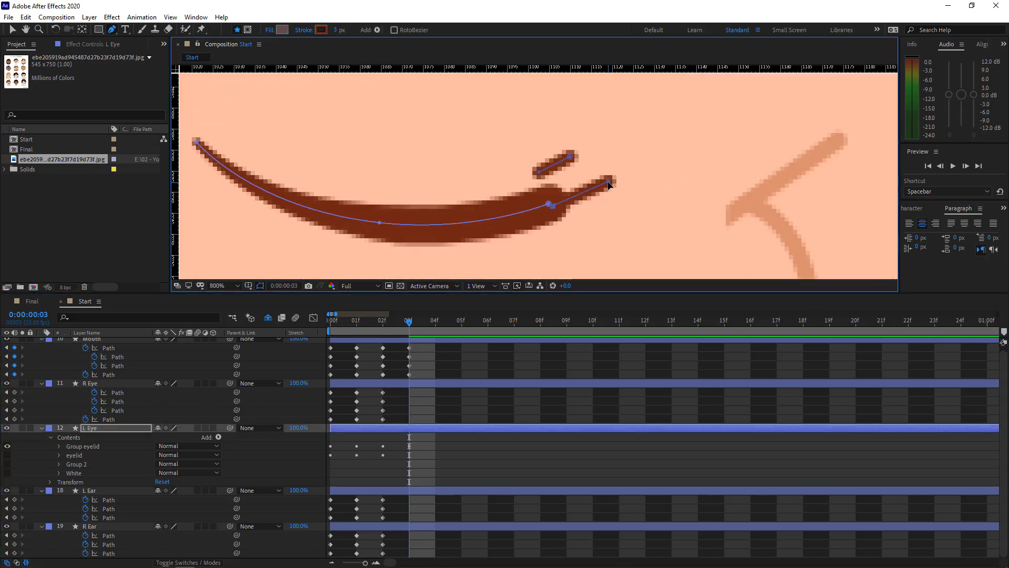
pyautogui.hotkey('ctrl', 't')
pyautogui.moveTo(611, 217)
pyautogui.mouseDown()
pyautogui.moveTo(620, 187)
pyautogui.moveTo(566, 181)
pyautogui.mouseUp()
pyautogui.press('Return')
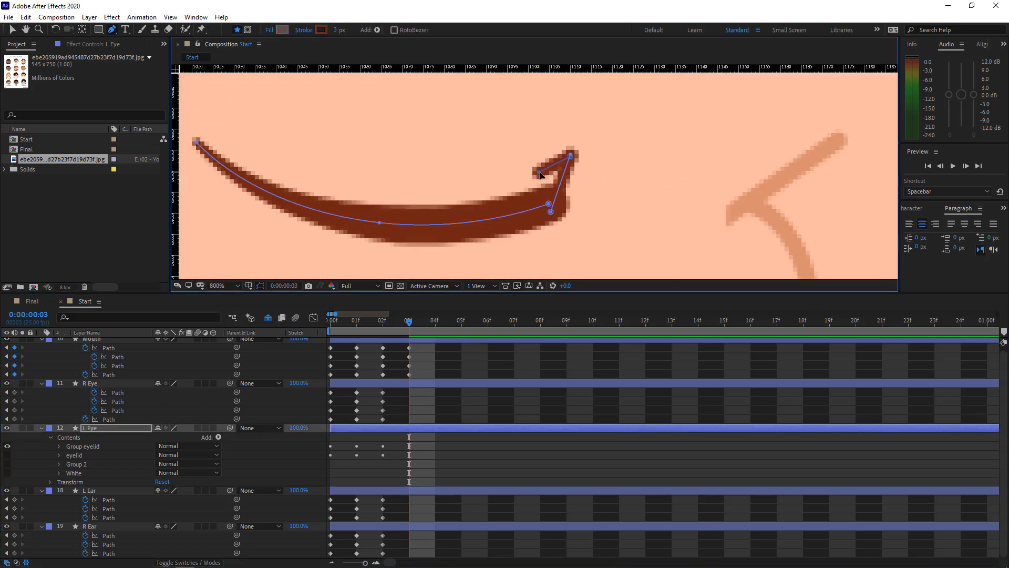
pyautogui.press('v')
pyautogui.click(182, 413)
pyautogui.scroll(-2, 622, 220)
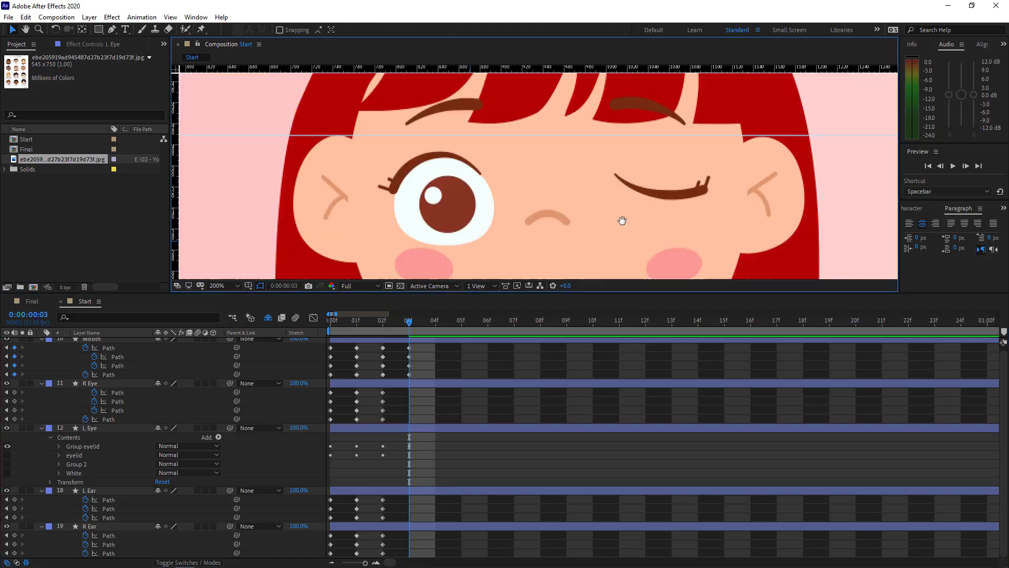
# Show the L Eye's White and eyelid groups and reshape the eyelid's lower edge to follow the lash line.
pyautogui.moveTo(621, 221); pyautogui.dragTo(491, 217)
pyautogui.click(8, 472)
pyautogui.scroll(1, 491, 216)
pyautogui.click(8, 454)
pyautogui.click(74, 455)
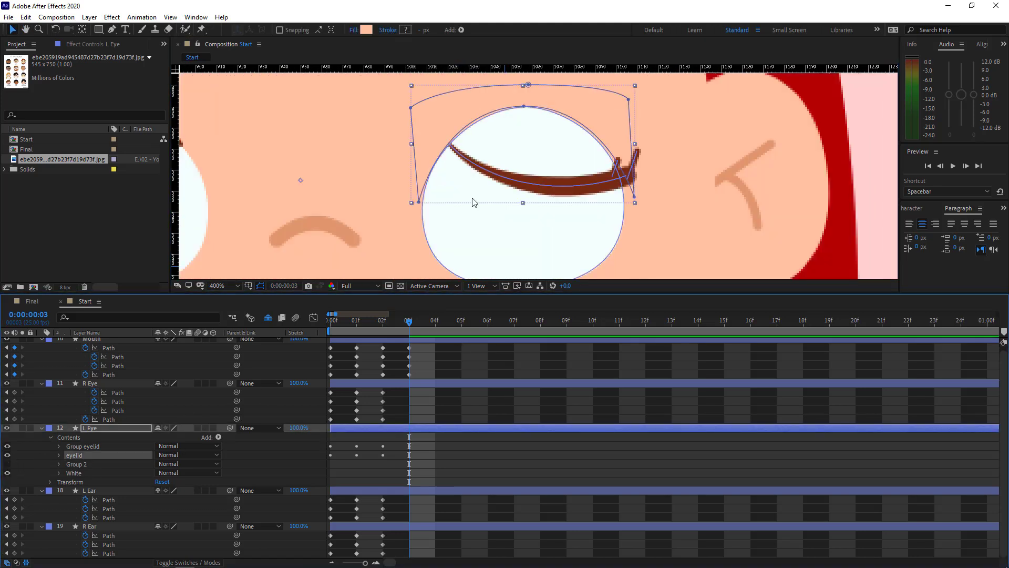
pyautogui.press('g')
pyautogui.moveTo(524, 106); pyautogui.dragTo(542, 176)
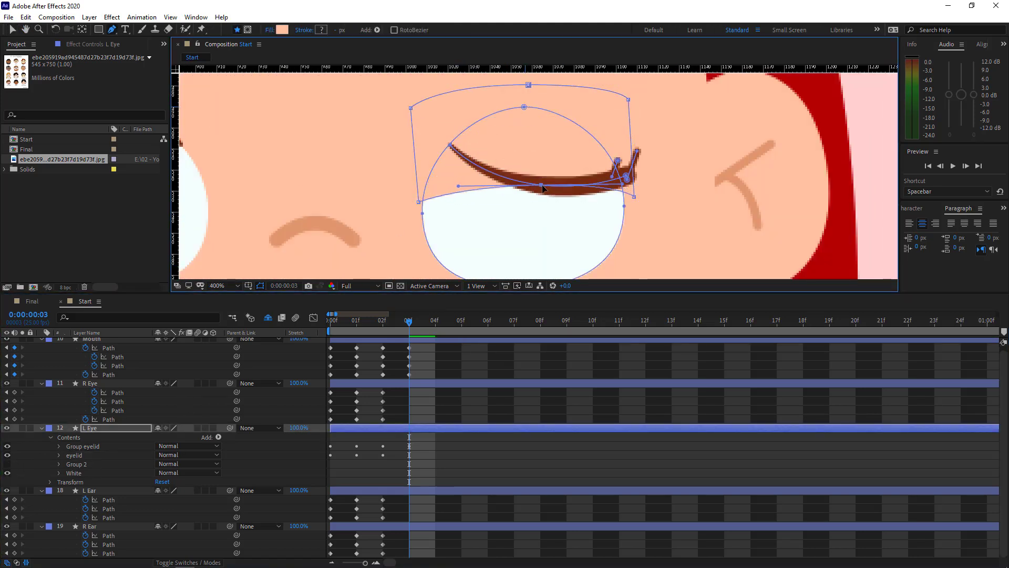
pyautogui.moveTo(419, 202); pyautogui.dragTo(450, 146)
pyautogui.click(423, 318)
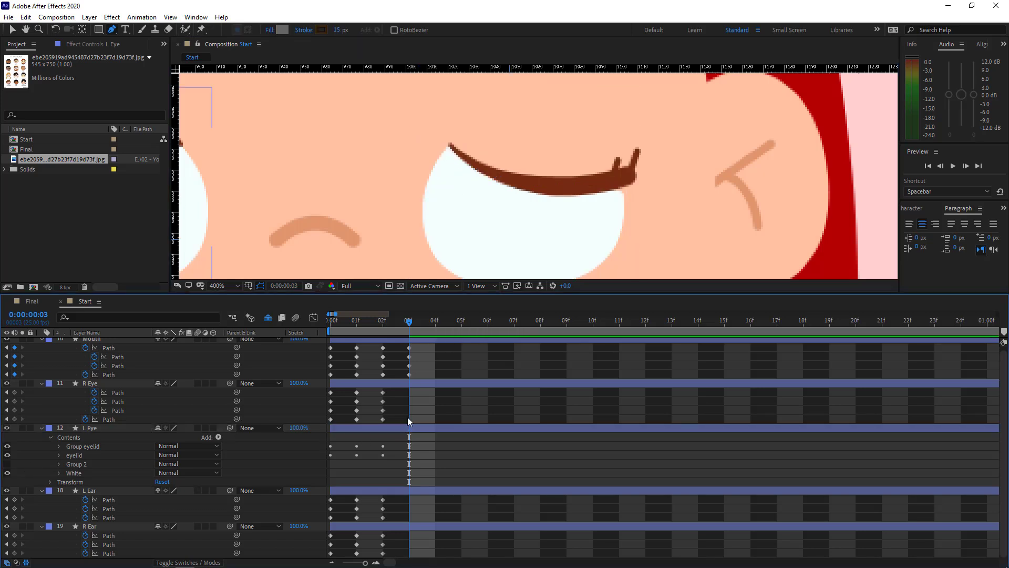
# Fine-tune the L Eye eyelid's lower edge around the ends of the lash line.
pyautogui.click(468, 427)
pyautogui.moveTo(625, 186); pyautogui.dragTo(631, 185)
pyautogui.scroll(-1, 495, 247)
pyautogui.moveTo(462, 247); pyautogui.dragTo(627, 209)
pyautogui.scroll(1, 531, 163)
pyautogui.moveTo(326, 196); pyautogui.dragTo(426, 205)
pyautogui.scroll(-1, 426, 205)
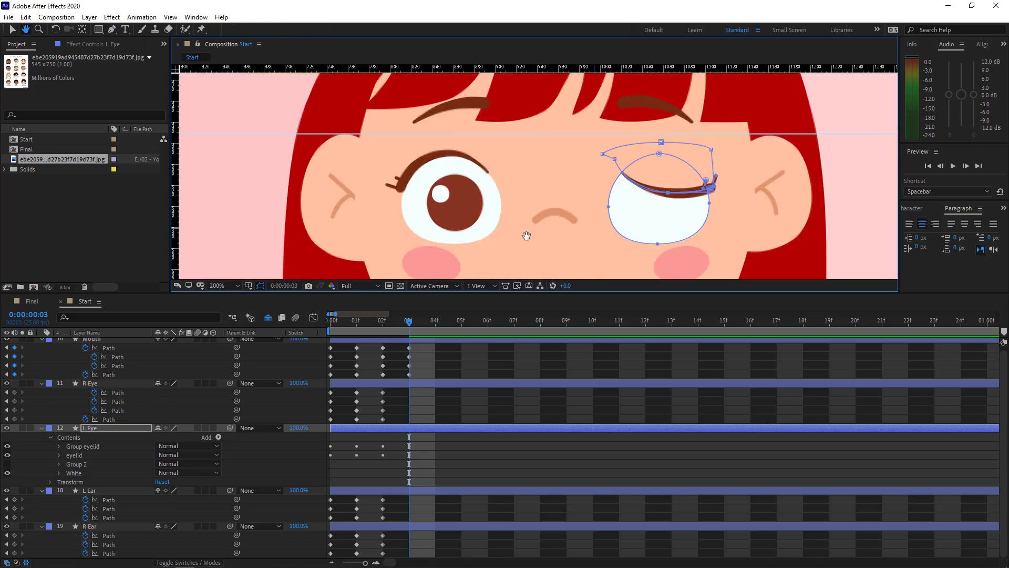
# Bend the L Eyebrow path into a downward sagging curve at frame 3.
pyautogui.moveTo(664, 149); pyautogui.dragTo(553, 180)
pyautogui.scroll(1, 546, 177)
pyautogui.keyDown('ctrl'); pyautogui.click(560, 99); pyautogui.keyUp('ctrl')
pyautogui.click(627, 129)
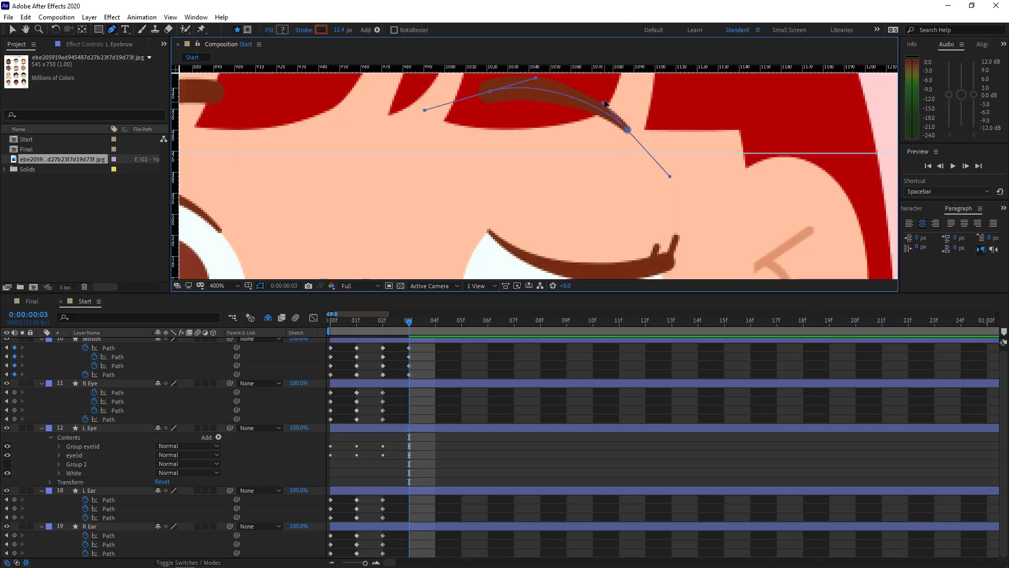
pyautogui.moveTo(594, 95); pyautogui.dragTo(563, 152)
# Move the L Eyebrow path straight down so it sits closer to the eye at frame 3.
pyautogui.keyDown('ctrl'); pyautogui.doubleClick(493, 94); pyautogui.keyUp('ctrl')
pyautogui.hotkey('shift', 'Down')
pyautogui.hotkey('shift', 'Down')
pyautogui.hotkey('shift', 'Down')
pyautogui.hotkey('shift', 'Down')
pyautogui.hotkey('shift', 'Down')
pyautogui.hotkey('shift', 'Down')
pyautogui.hotkey('shift', 'Down')
pyautogui.hotkey('shift', 'Down')
pyautogui.hotkey('shift', 'Down')
pyautogui.hotkey('shift', 'Down')
pyautogui.hotkey('shift', 'Down')
pyautogui.hotkey('shift', 'Down')
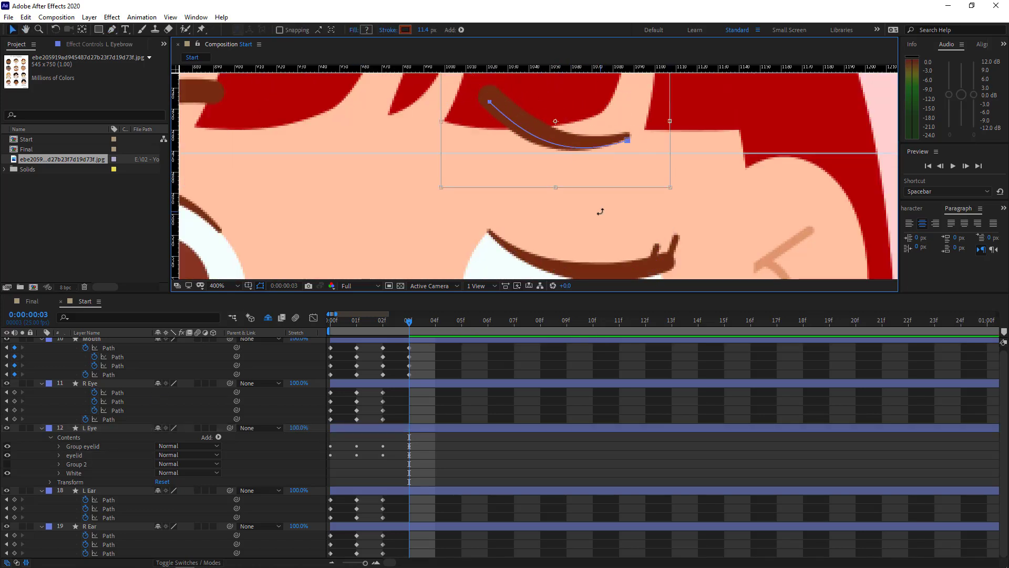
pyautogui.press('v')
pyautogui.moveTo(565, 210); pyautogui.dragTo(537, 184)
pyautogui.scroll(-2, 539, 182)
pyautogui.press('F2')
# Show the L Eye's Group 2 again so the iris and highlight are displayed.
pyautogui.moveTo(448, 204); pyautogui.dragTo(568, 198)
pyautogui.scroll(1, 568, 197)
pyautogui.scroll(-4, 569, 200)
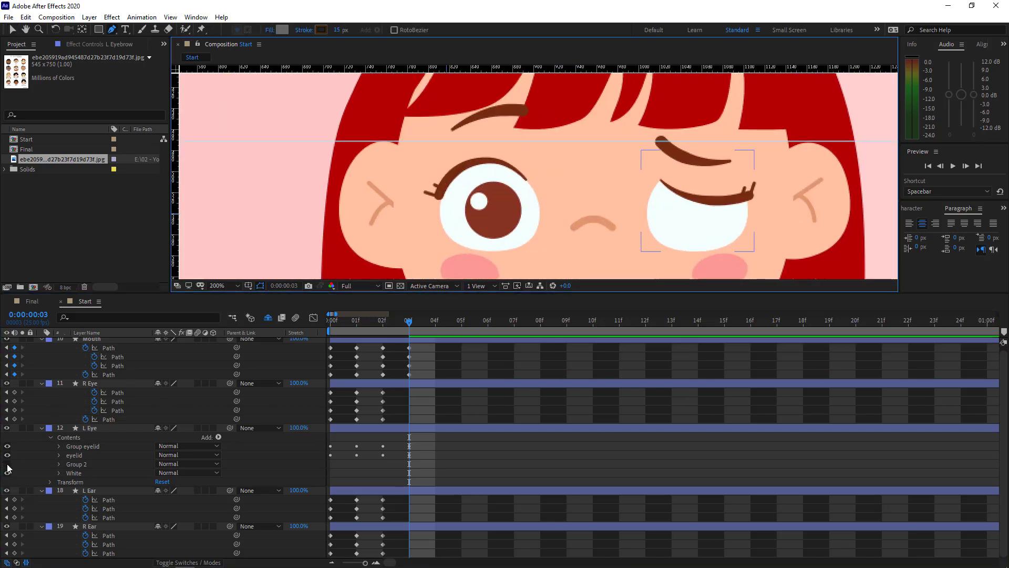
pyautogui.scroll(4, 546, 190)
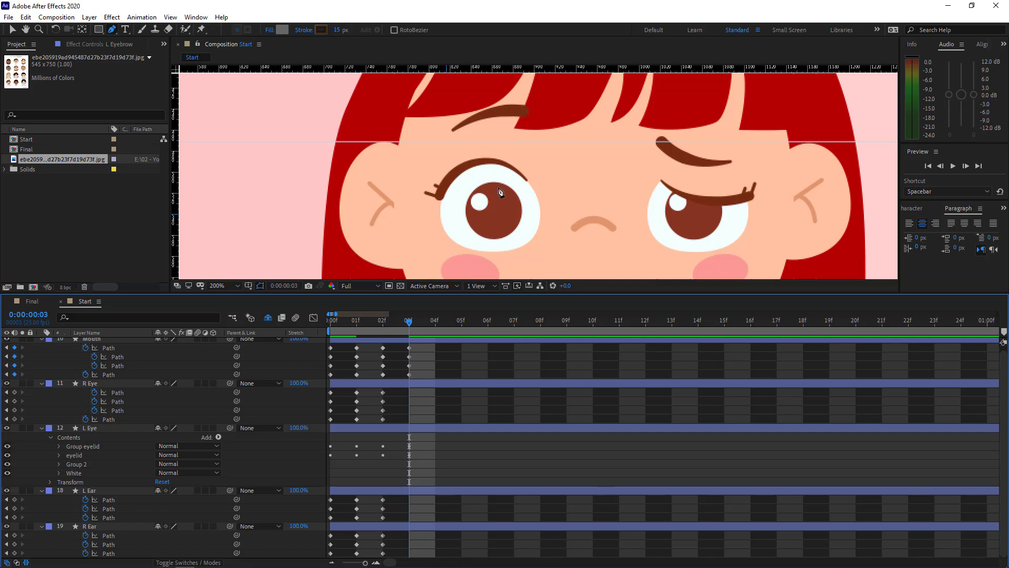
# Bend the R Eye's upper lash line into a downward sagging curve at frame 3, keeping its inner end in place.
pyautogui.click(500, 192)
pyautogui.scroll(2, 538, 176)
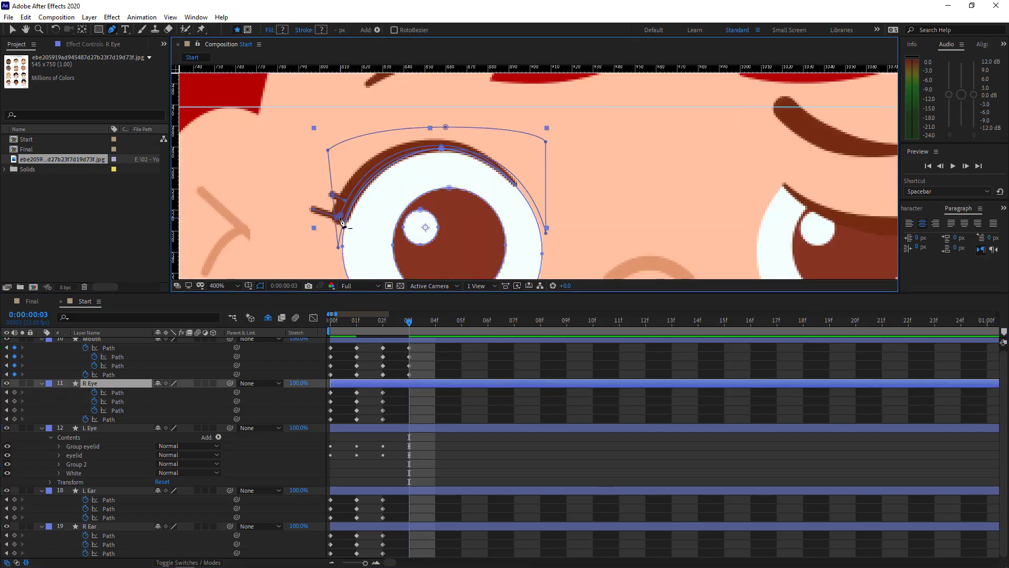
pyautogui.scroll(2, 491, 192)
pyautogui.scroll(-3, 462, 225)
pyautogui.scroll(2, 493, 206)
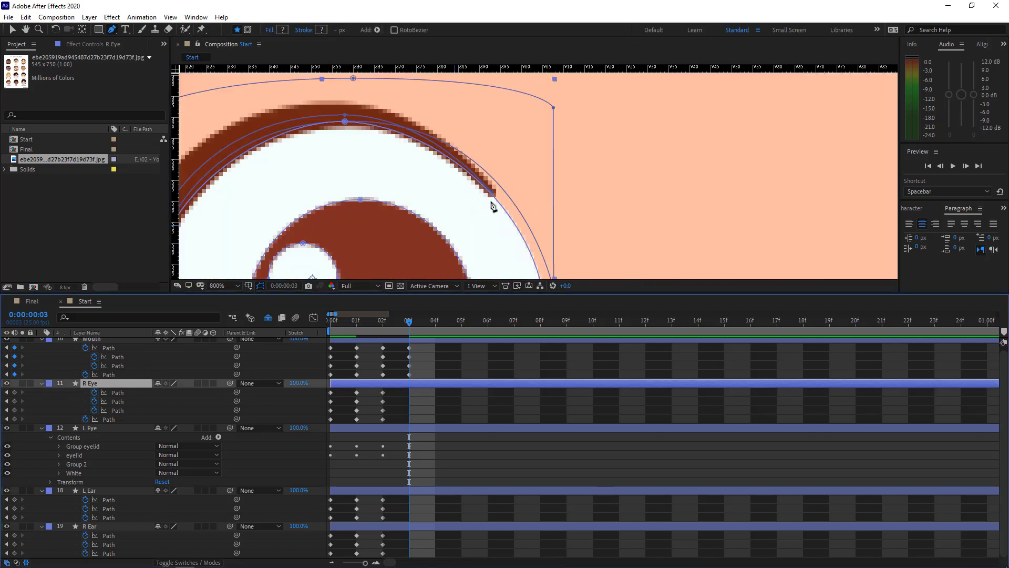
pyautogui.moveTo(491, 203); pyautogui.dragTo(632, 165)
pyautogui.moveTo(486, 78)
pyautogui.mouseDown()
pyautogui.moveTo(477, 210)
pyautogui.moveTo(527, 205)
pyautogui.moveTo(569, 183)
pyautogui.moveTo(570, 192)
pyautogui.mouseUp()
pyautogui.click(294, 187)
pyautogui.scroll(1, 239, 199)
pyautogui.moveTo(359, 181); pyautogui.dragTo(417, 197)
# Rotate and reposition the R Eye's two small lashes so they point upward from the lash line's outer end.
pyautogui.doubleClick(320, 251)
pyautogui.doubleClick(320, 243)
pyautogui.moveTo(273, 209); pyautogui.dragTo(240, 252)
pyautogui.moveTo(284, 244); pyautogui.dragTo(324, 190)
pyautogui.press('F2')
pyautogui.scroll(-3, 466, 176)
pyautogui.press('space')
pyautogui.scroll(3, 506, 218)
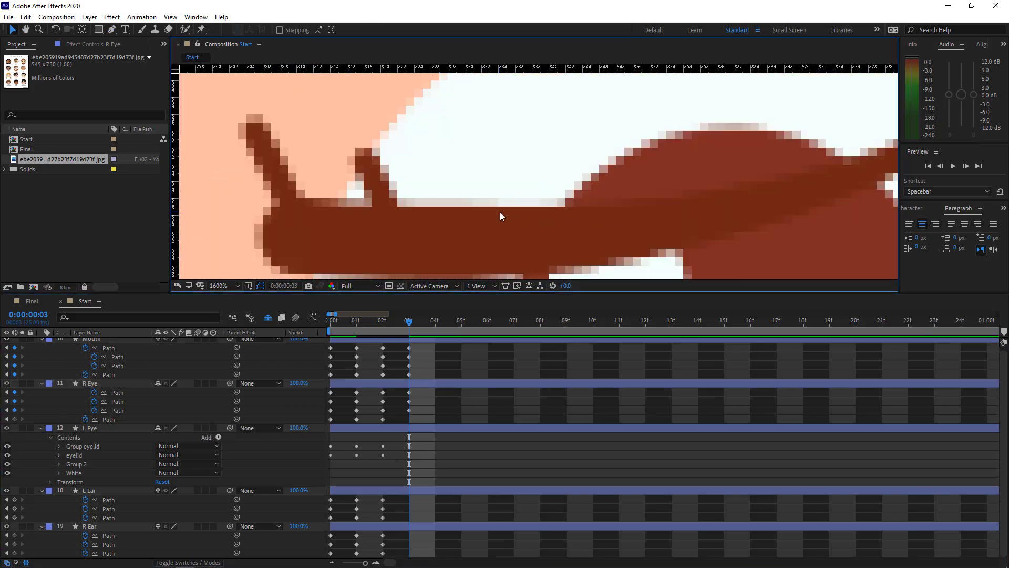
pyautogui.click(419, 225)
pyautogui.moveTo(428, 198); pyautogui.dragTo(408, 198)
pyautogui.press('F2')
pyautogui.scroll(-2, 438, 206)
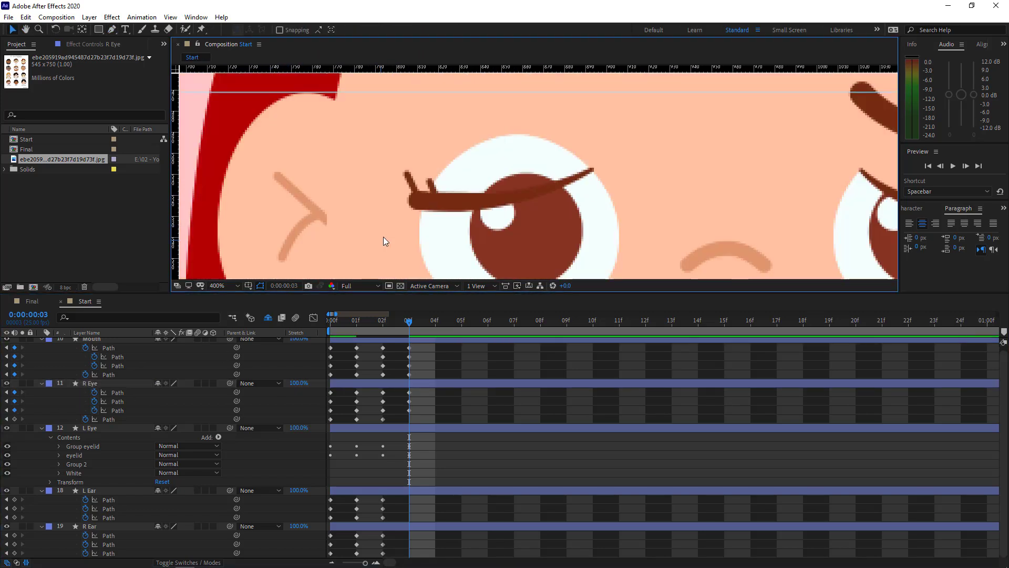
# Reshape the R Eye eyelid's lower edge so it follows the sagging lash line.
pyautogui.click(367, 427)
pyautogui.click(366, 383)
pyautogui.scroll(1, 531, 196)
pyautogui.press('space')
pyautogui.moveTo(530, 194); pyautogui.dragTo(521, 227)
pyautogui.click(488, 126)
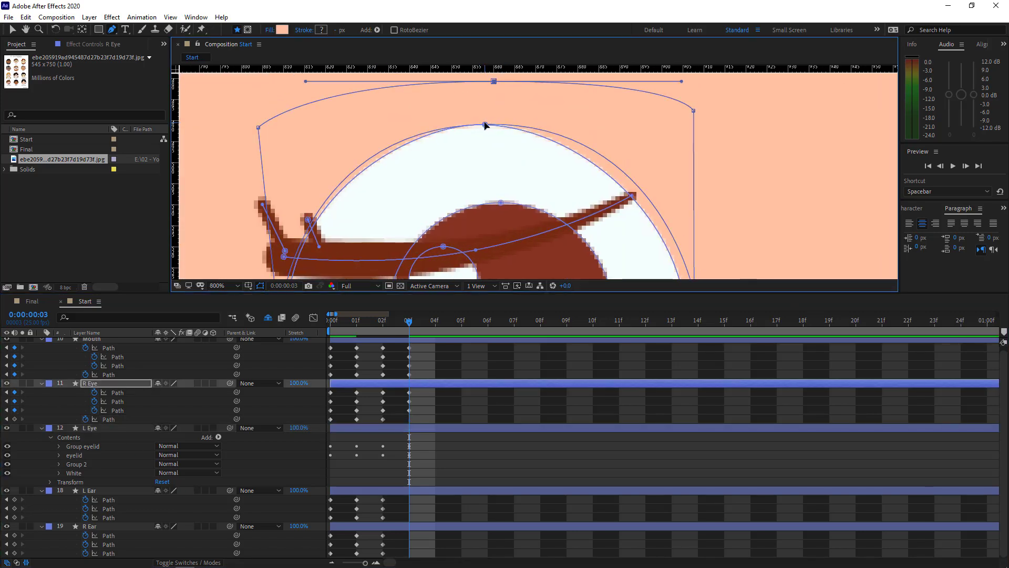
pyautogui.moveTo(488, 127); pyautogui.dragTo(480, 251)
pyautogui.press('space')
pyautogui.moveTo(578, 247); pyautogui.dragTo(573, 195)
pyautogui.moveTo(692, 243); pyautogui.dragTo(675, 139)
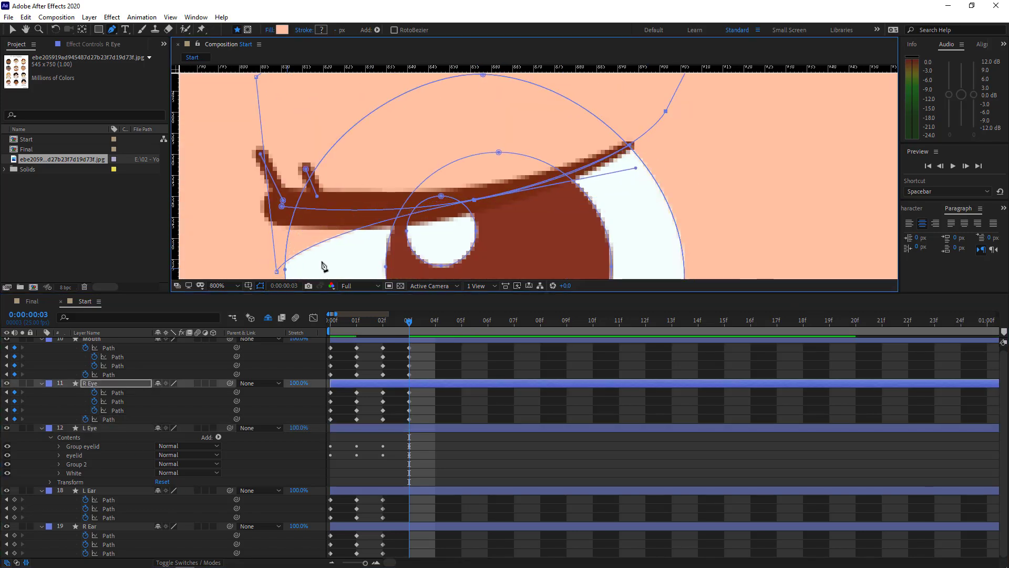
# Bend the R Eyebrow path into a downward sagging curve at frame 3.
pyautogui.scroll(-2, 521, 169)
pyautogui.click(532, 157)
pyautogui.scroll(2, 549, 203)
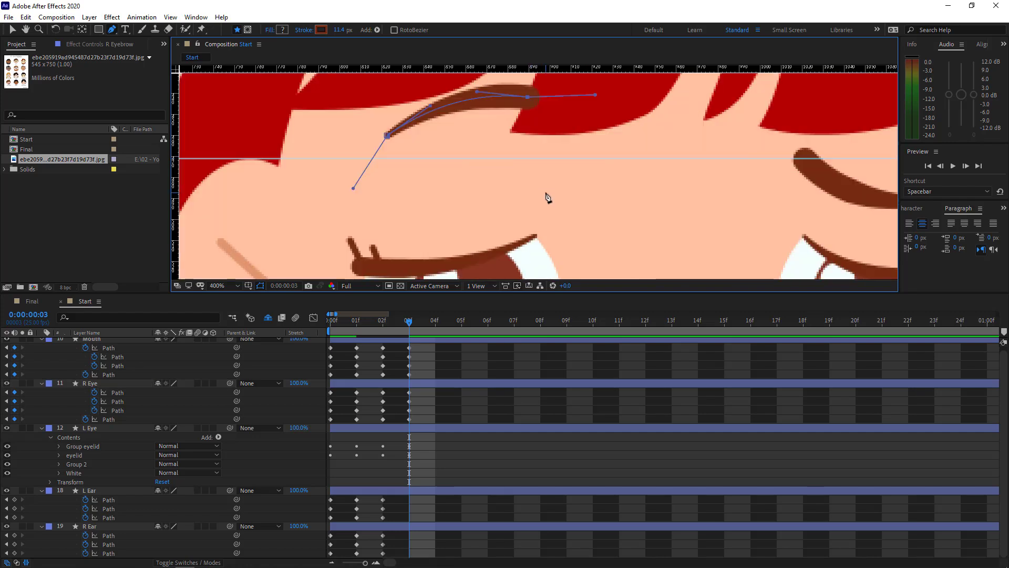
pyautogui.moveTo(476, 92); pyautogui.dragTo(482, 130)
pyautogui.moveTo(430, 105); pyautogui.dragTo(437, 136)
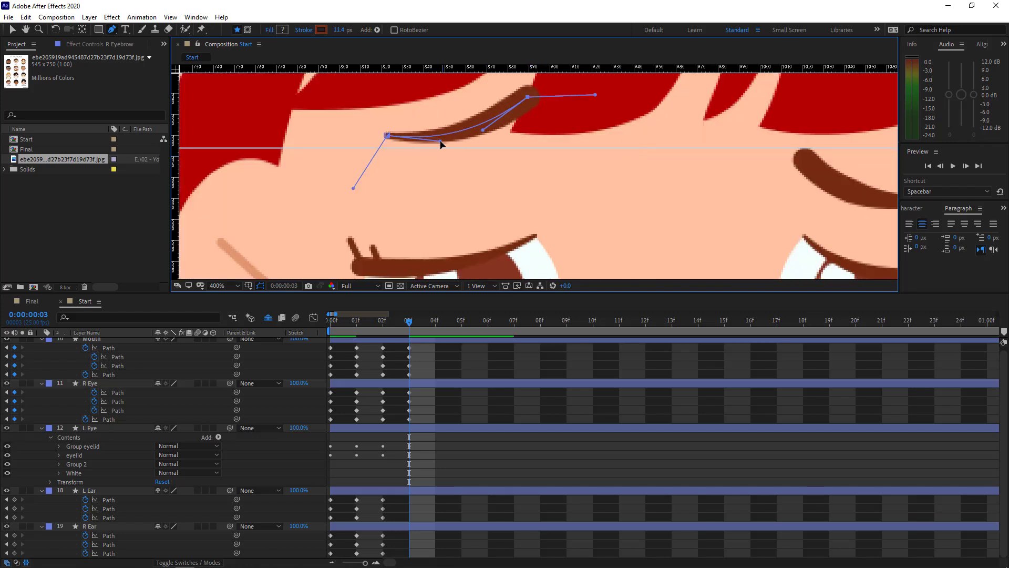
# Move the R Eyebrow path straight down to match the lowered L Eyebrow at frame 3.
pyautogui.hotkey('ctrl', 't')
pyautogui.hotkey('shift', 'Down')
pyautogui.hotkey('shift', 'Down')
pyautogui.hotkey('shift', 'Down')
pyautogui.hotkey('shift', 'Down')
pyautogui.hotkey('shift', 'Down')
pyautogui.hotkey('shift', 'Down')
pyautogui.hotkey('shift', 'Down')
pyautogui.hotkey('shift', 'Down')
pyautogui.hotkey('shift', 'Down')
pyautogui.hotkey('shift', 'Down')
pyautogui.hotkey('shift', 'Down')
pyautogui.hotkey('shift', 'Down')
pyautogui.press('v')
pyautogui.scroll(-1, 450, 149)
pyautogui.press('F2')
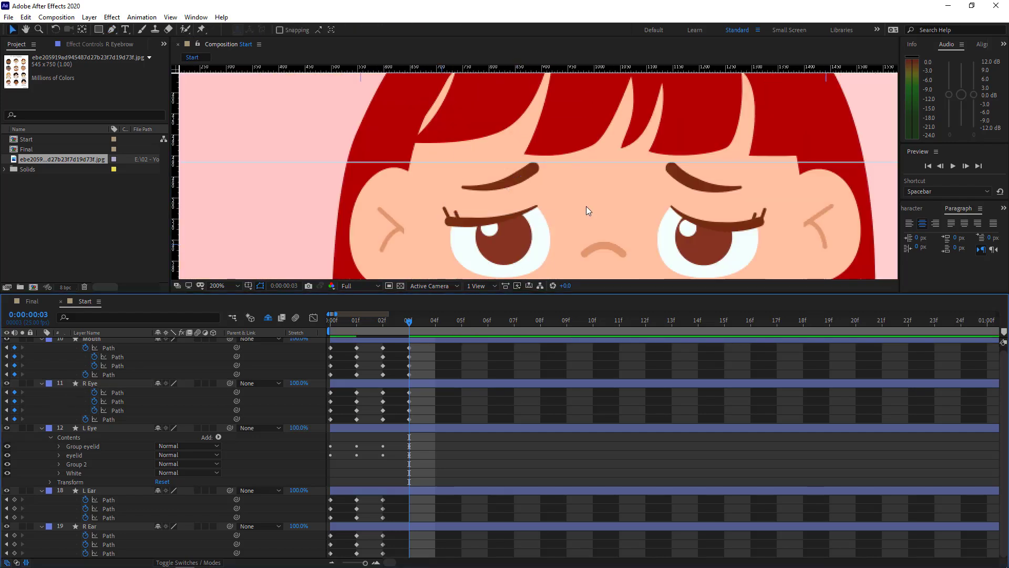
# Copy the L Ear and R Ear origin path keyframes to frame 3 with the Joysticks_n_Sliders Origin function.
pyautogui.scroll(-4, 527, 215)
pyautogui.scroll(2, 539, 176)
pyautogui.click(595, 184)
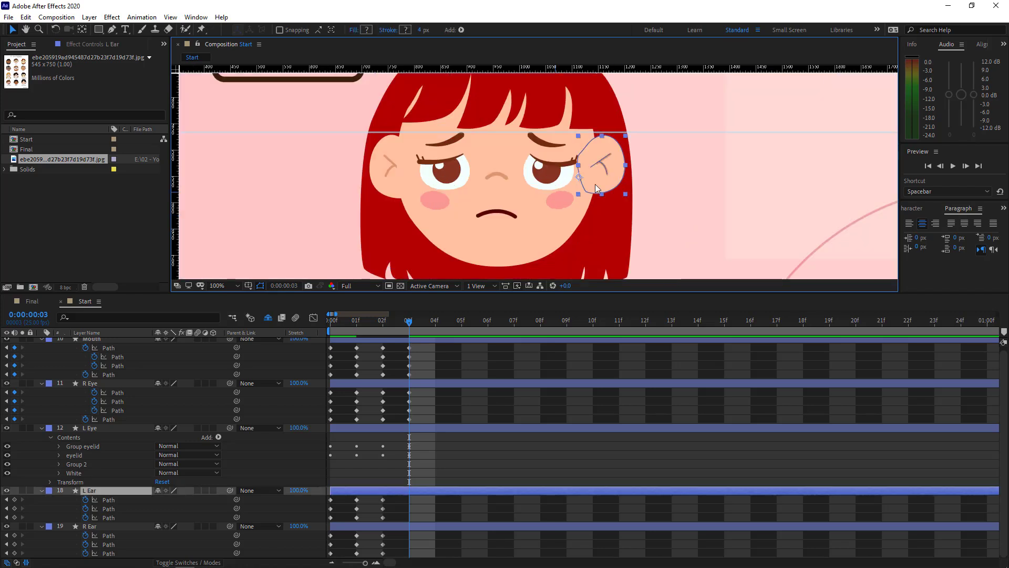
pyautogui.keyDown('shift'); pyautogui.click(375, 186); pyautogui.keyUp('shift')
pyautogui.moveTo(342, 496); pyautogui.dragTo(329, 558)
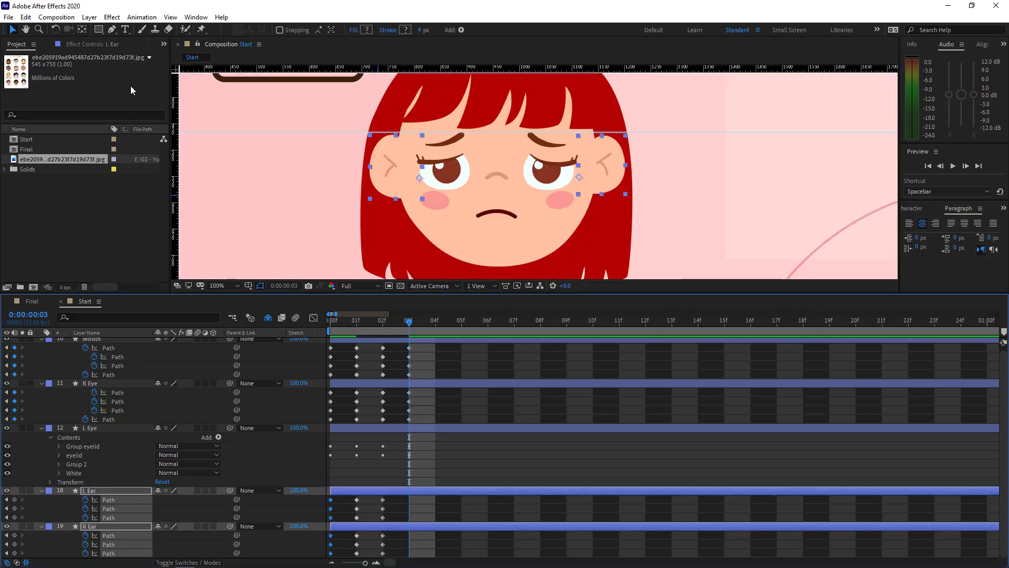
pyautogui.click(164, 44)
pyautogui.click(193, 103)
pyautogui.click(27, 117)
pyautogui.scroll(1, 576, 212)
pyautogui.click(430, 500)
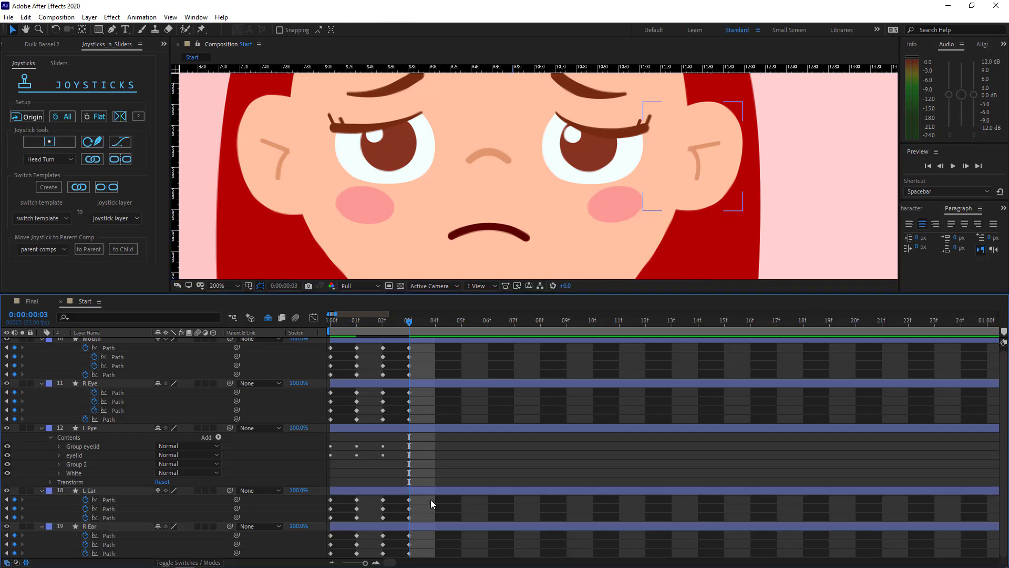
# Rotate the L Ear's paths clockwise and move them down so the ear droops at frame 3.
pyautogui.click(430, 491)
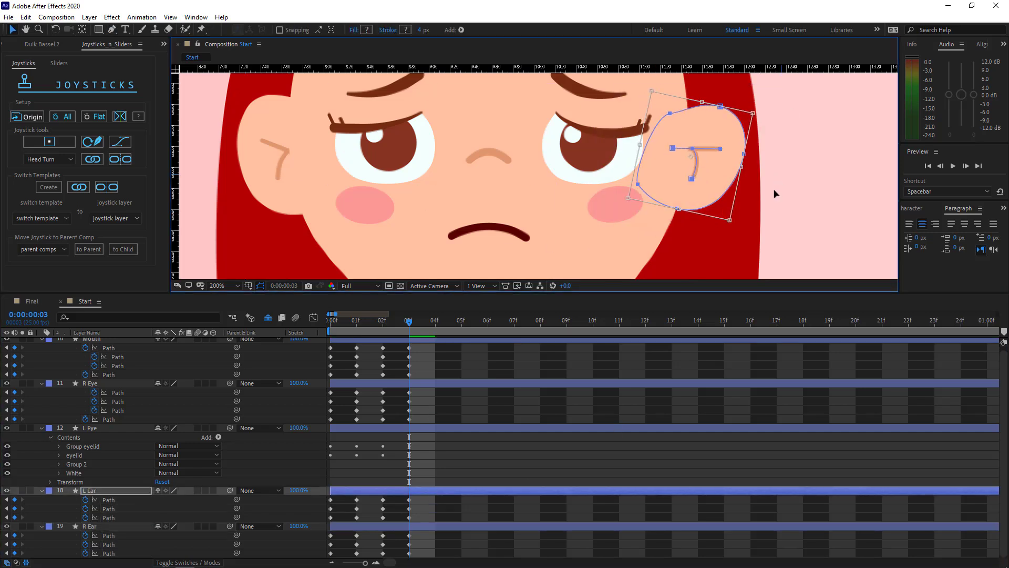
pyautogui.moveTo(774, 194); pyautogui.dragTo(765, 210)
pyautogui.moveTo(719, 139); pyautogui.dragTo(714, 161)
pyautogui.click(624, 370)
pyautogui.scroll(-2, 550, 216)
pyautogui.scroll(2, 549, 211)
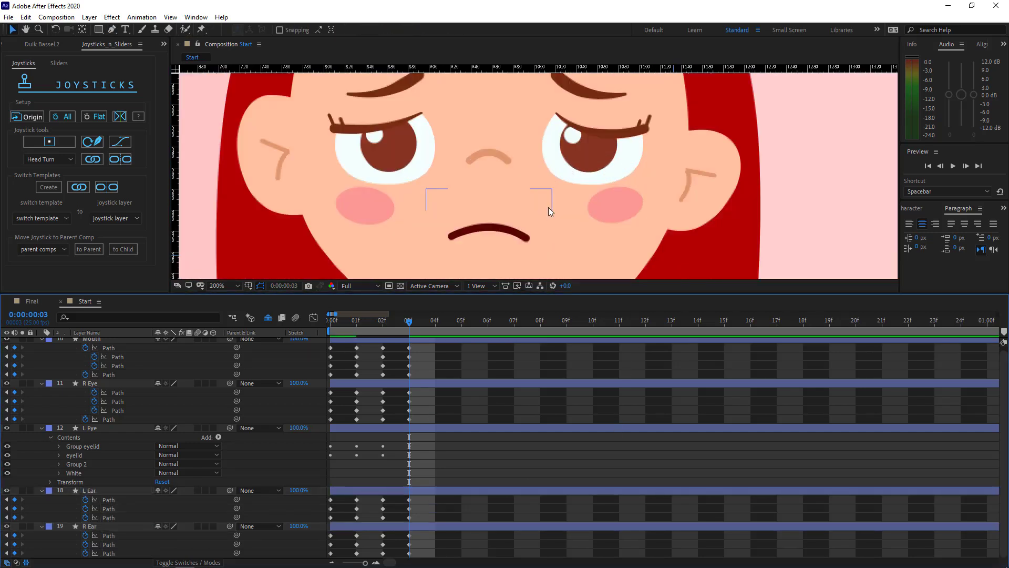
# Add a horizontal guide at the L Ear's upper edge, then rotate and lower the R Ear's paths to match it.
pyautogui.moveTo(750, 68); pyautogui.dragTo(750, 120)
pyautogui.click(242, 184)
pyautogui.press('g')
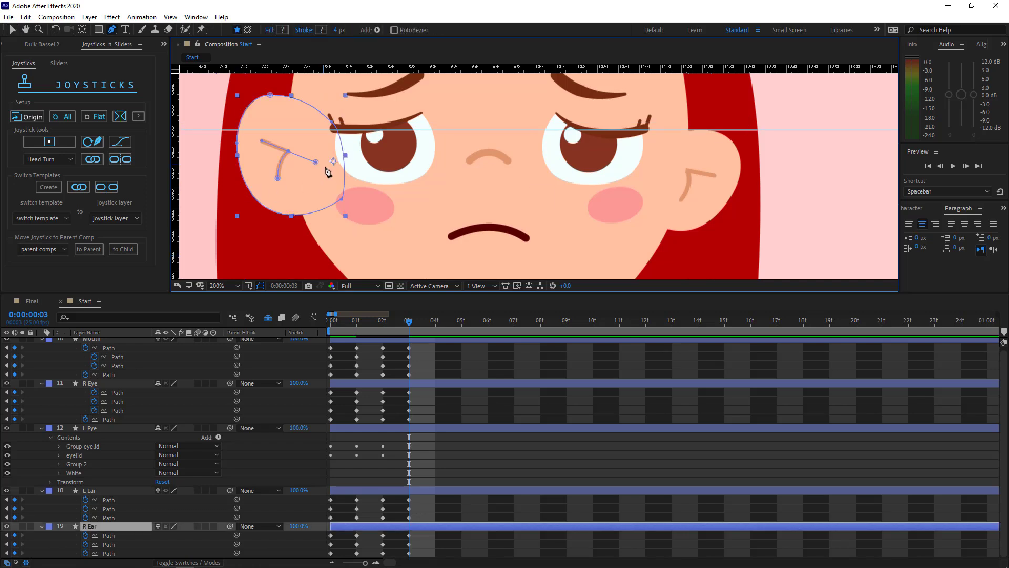
pyautogui.hotkey('ctrl', 't')
pyautogui.moveTo(400, 215); pyautogui.dragTo(416, 168)
pyautogui.moveTo(266, 151); pyautogui.dragTo(279, 184)
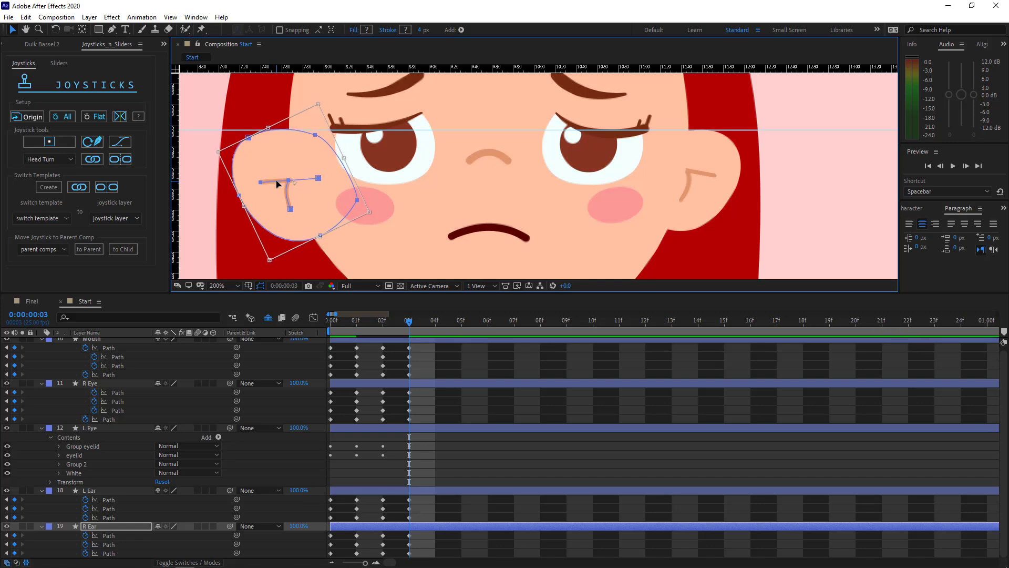
pyautogui.press('Down')
pyautogui.click(52, 399)
# Fine-tune the R Ear's rotation at frame 3 so its tilt mirrors the L Ear.
pyautogui.scroll(-1, 639, 252)
pyautogui.click(639, 253)
pyautogui.scroll(-1, 776, 214)
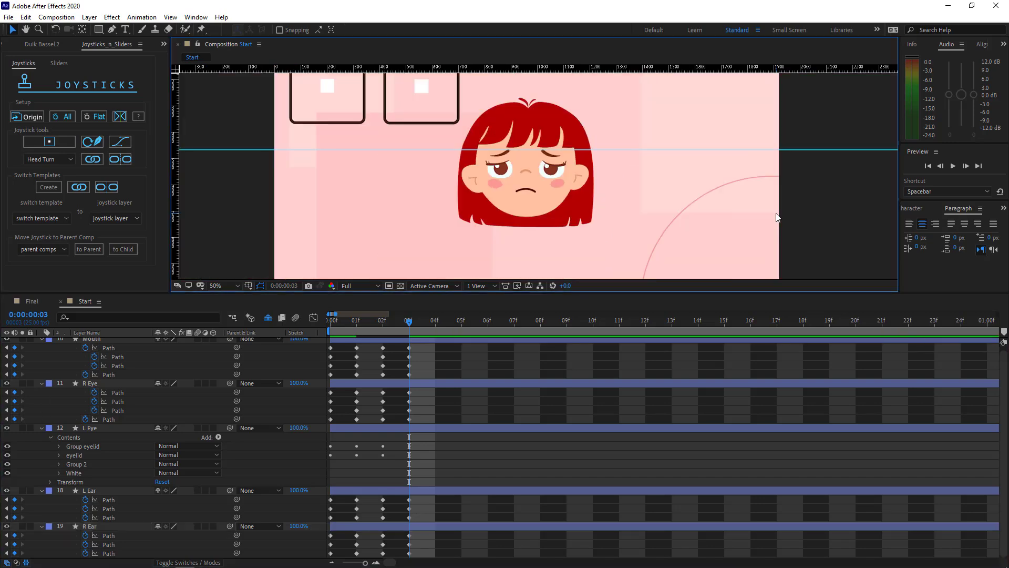
pyautogui.scroll(2, 402, 199)
pyautogui.scroll(2, 496, 204)
pyautogui.click(495, 204)
pyautogui.scroll(-2, 657, 225)
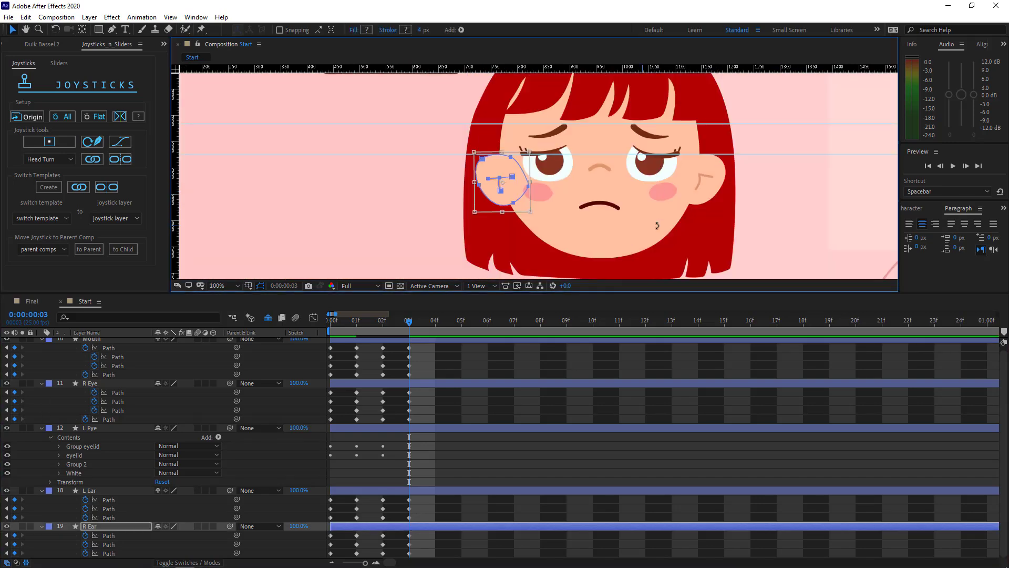
pyautogui.click(63, 411)
pyautogui.scroll(-1, 535, 236)
pyautogui.scroll(2, 499, 213)
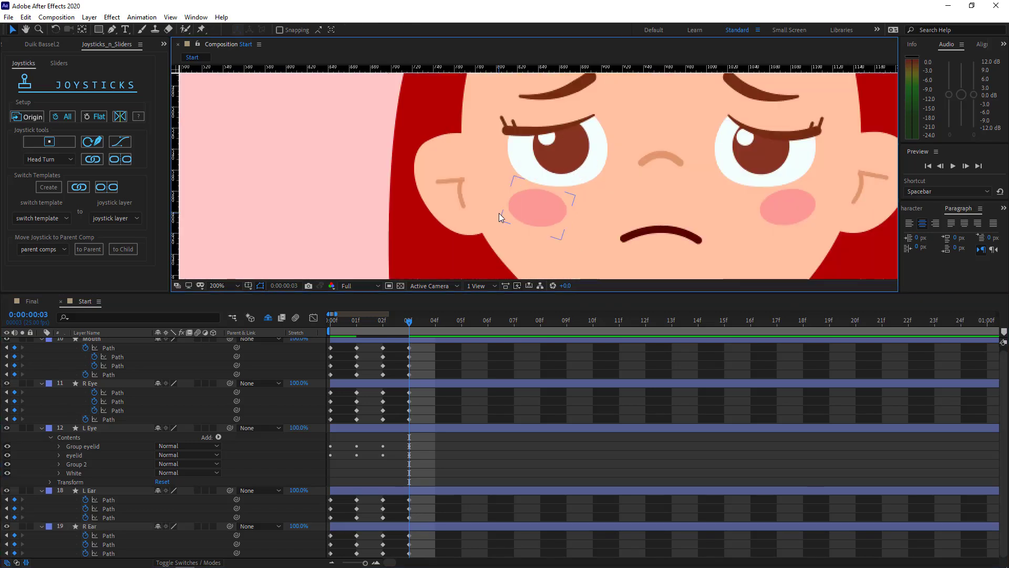
pyautogui.click(414, 175)
pyautogui.press('g')
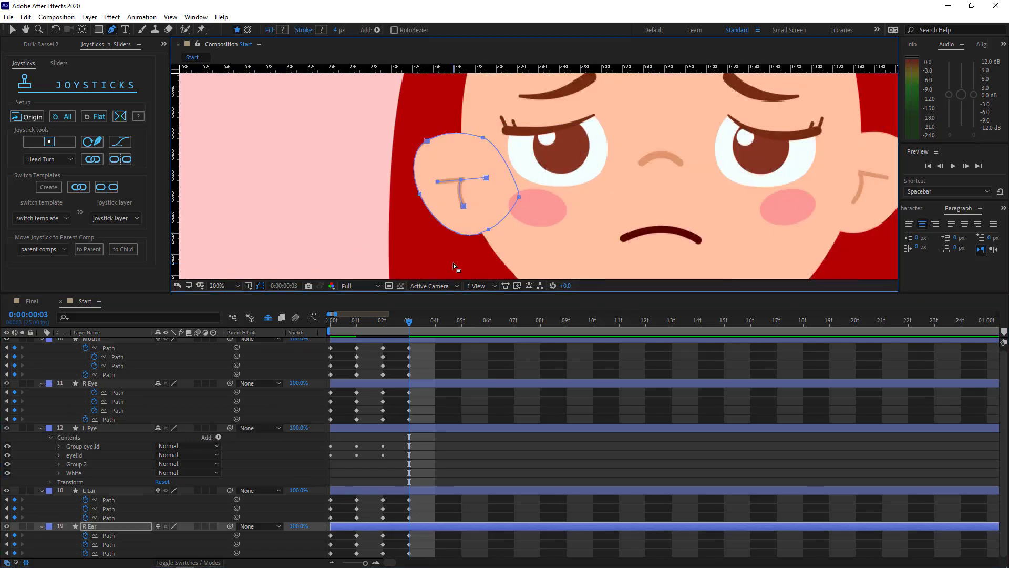
pyautogui.hotkey('ctrl', 't')
pyautogui.moveTo(550, 227)
pyautogui.mouseDown()
pyautogui.moveTo(546, 241)
pyautogui.moveTo(552, 214)
pyautogui.mouseUp()
pyautogui.scroll(-2, 605, 234)
pyautogui.press('F2')
# Compare the heights of both ears against a horizontal guide and review the whole sad face.
pyautogui.scroll(2, 647, 205)
pyautogui.scroll(-3, 652, 195)
pyautogui.scroll(3, 657, 178)
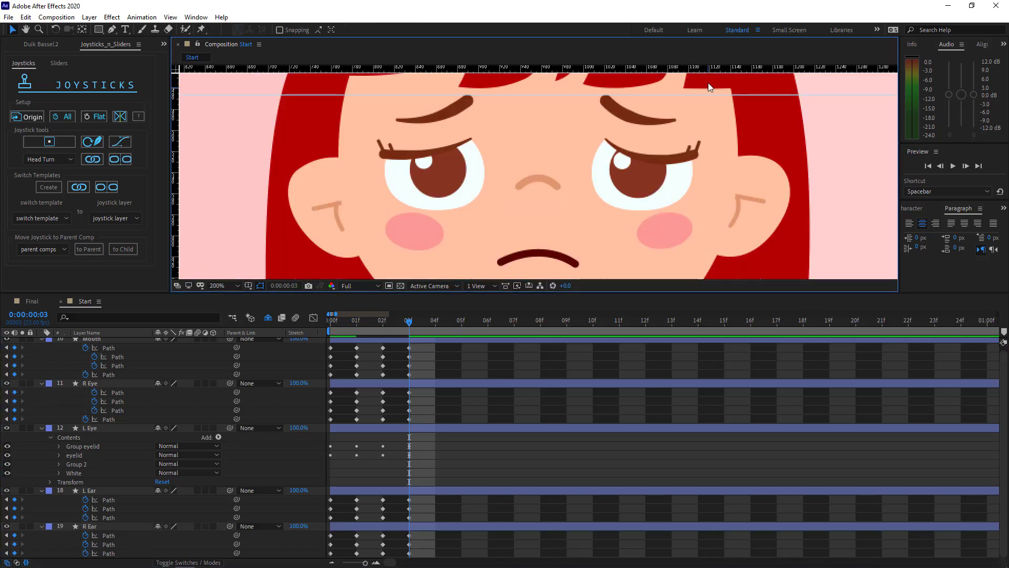
pyautogui.click(315, 229)
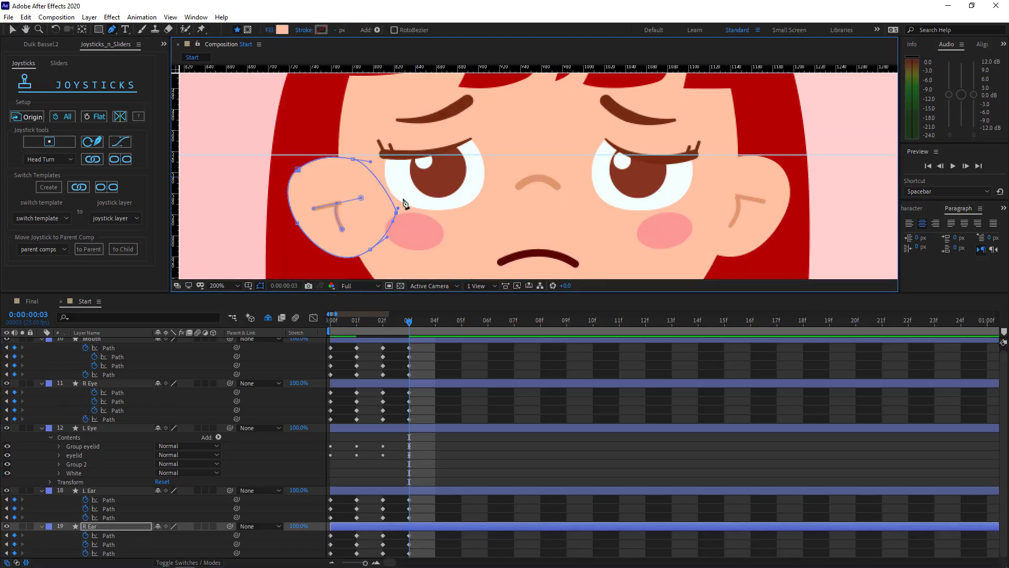
pyautogui.press('F2')
pyautogui.scroll(-4, 642, 251)
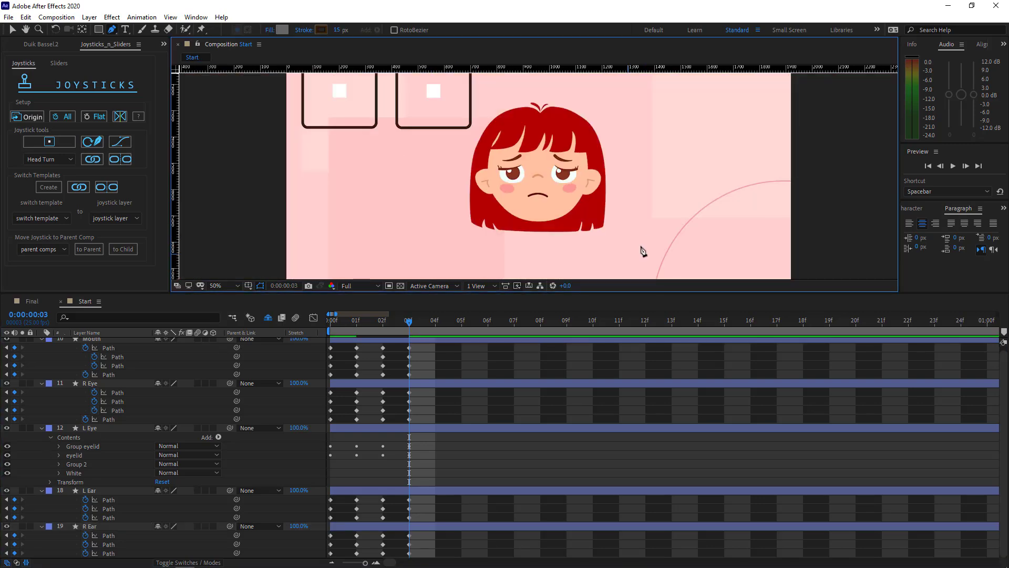
# Copy the origin path keyframes of the mouth, both eyes and both ears to frame 4.
pyautogui.press('u')
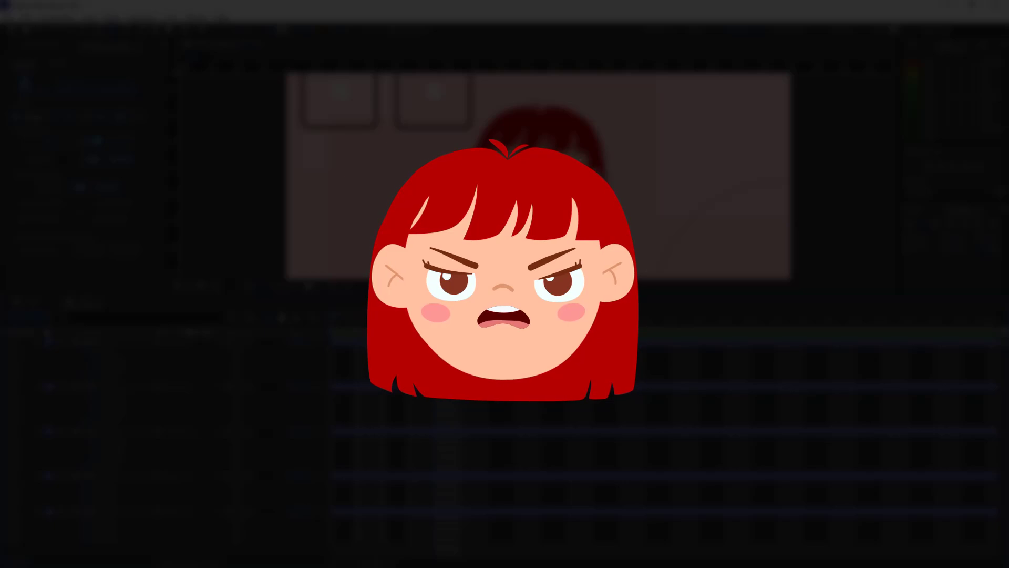
pyautogui.scroll(1, 538, 176)
pyautogui.moveTo(328, 345); pyautogui.dragTo(351, 543)
pyautogui.click(27, 117)
pyautogui.click(368, 351)
pyautogui.scroll(5, 108, 395)
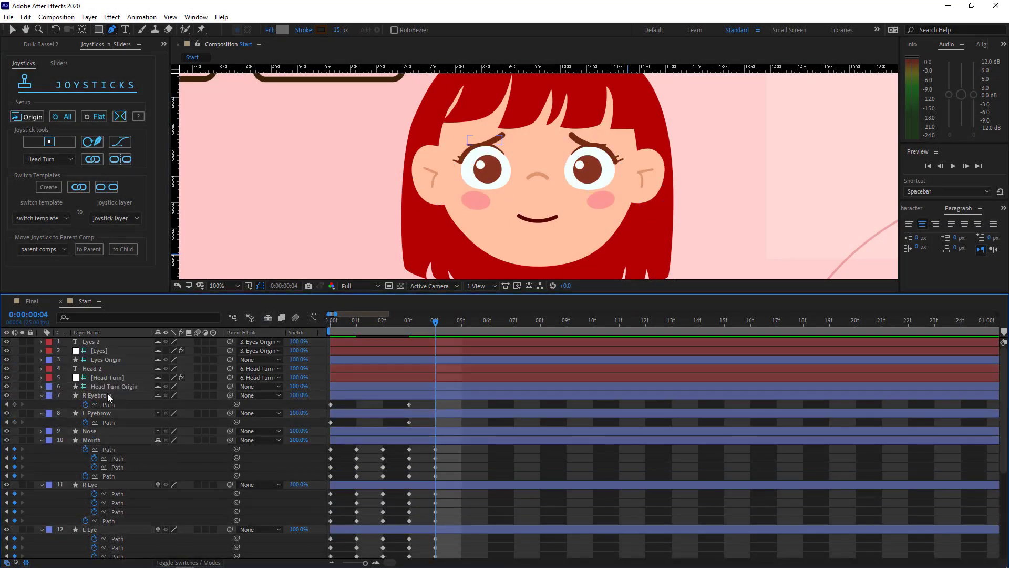
# Hide the shy layers and copy both eyebrows' origin path keyframes to frames 2 and 1.
pyautogui.click(268, 318)
pyautogui.moveTo(355, 321); pyautogui.dragTo(327, 371)
pyautogui.click(27, 117)
pyautogui.click(356, 323)
pyautogui.click(28, 116)
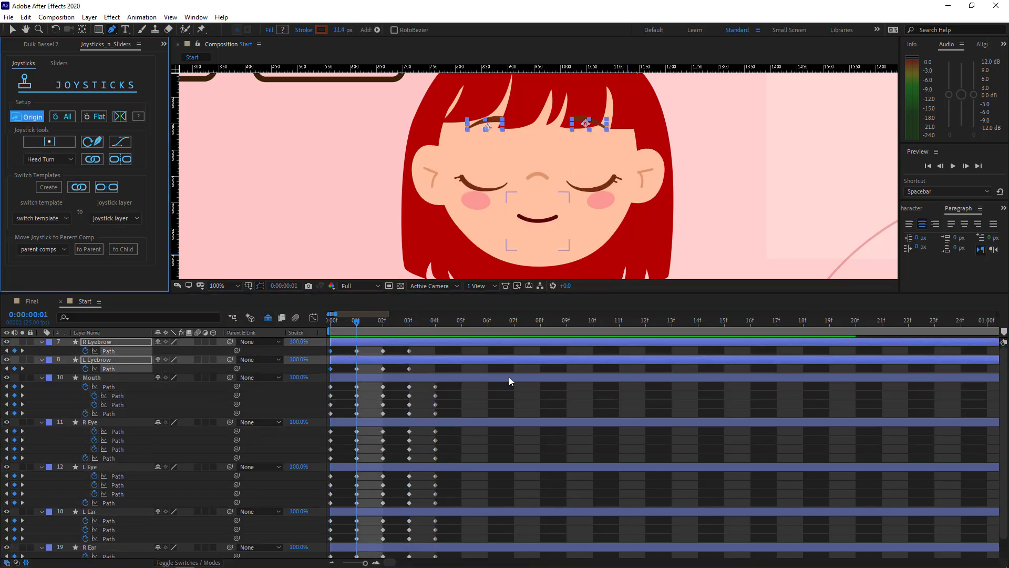
pyautogui.click(508, 385)
# Copy both eyebrows' origin path keyframes to frame 4.
pyautogui.click(383, 321)
pyautogui.moveTo(395, 335); pyautogui.dragTo(417, 380)
pyautogui.click(27, 116)
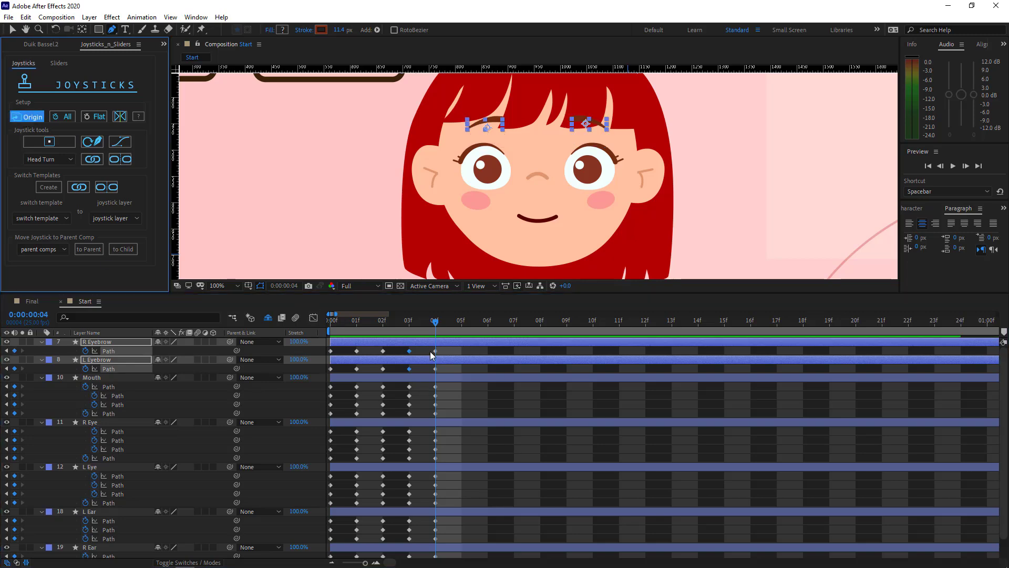
pyautogui.click(473, 368)
# Reshape the L Eye upper lash line at frame 4 into a straight slant falling from the outer corner to the inner edge.
pyautogui.scroll(-1, 532, 231)
pyautogui.scroll(3, 565, 174)
pyautogui.keyDown('ctrl'); pyautogui.click(580, 153); pyautogui.keyUp('ctrl')
pyautogui.moveTo(596, 123); pyautogui.dragTo(605, 167)
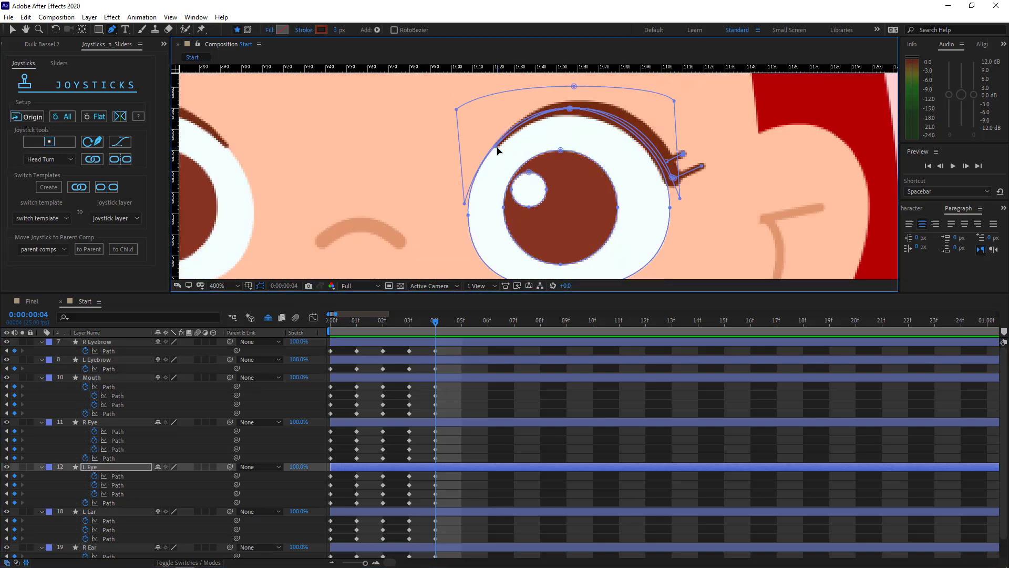
pyautogui.moveTo(497, 149); pyautogui.dragTo(470, 211)
pyautogui.moveTo(570, 108); pyautogui.dragTo(561, 205)
pyautogui.moveTo(628, 205); pyautogui.dragTo(640, 194)
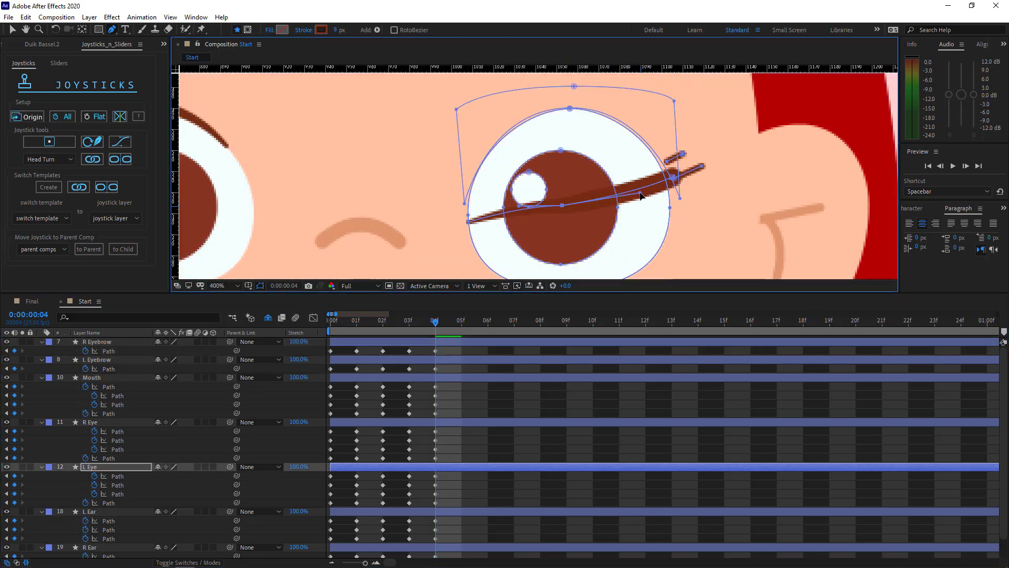
pyautogui.moveTo(562, 205)
pyautogui.mouseDown()
pyautogui.moveTo(534, 213)
pyautogui.moveTo(564, 207)
pyautogui.mouseUp()
pyautogui.press(',')
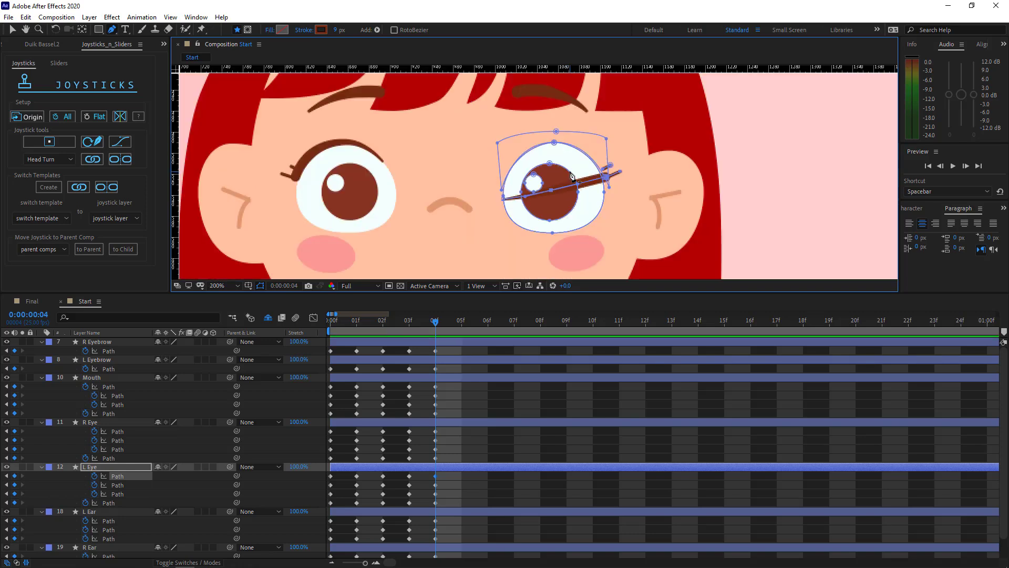
pyautogui.press('.')
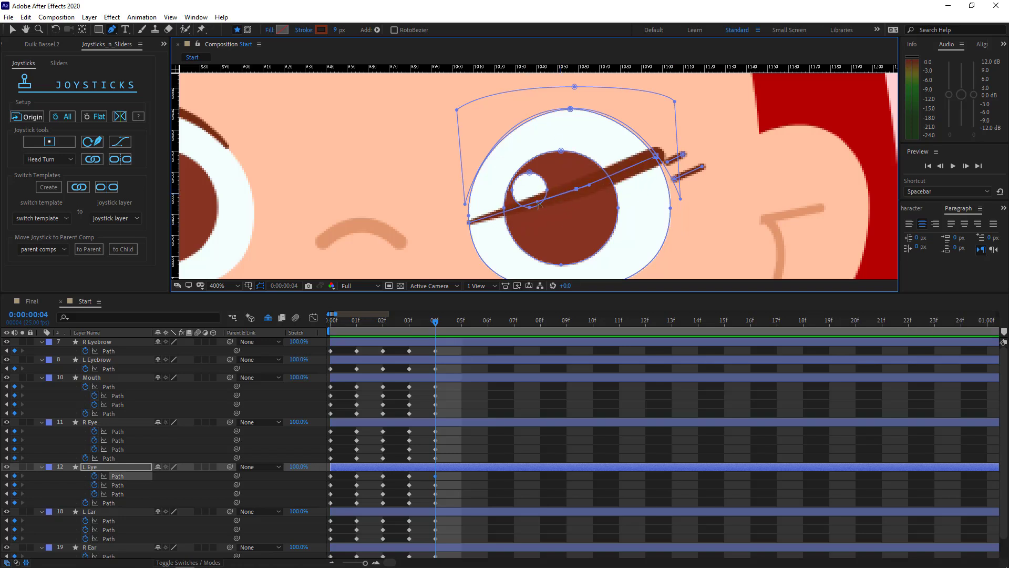
# Rotate the two small L Eye lashes upright and attach them to the raised outer end of the lash line.
pyautogui.scroll(2, 534, 205)
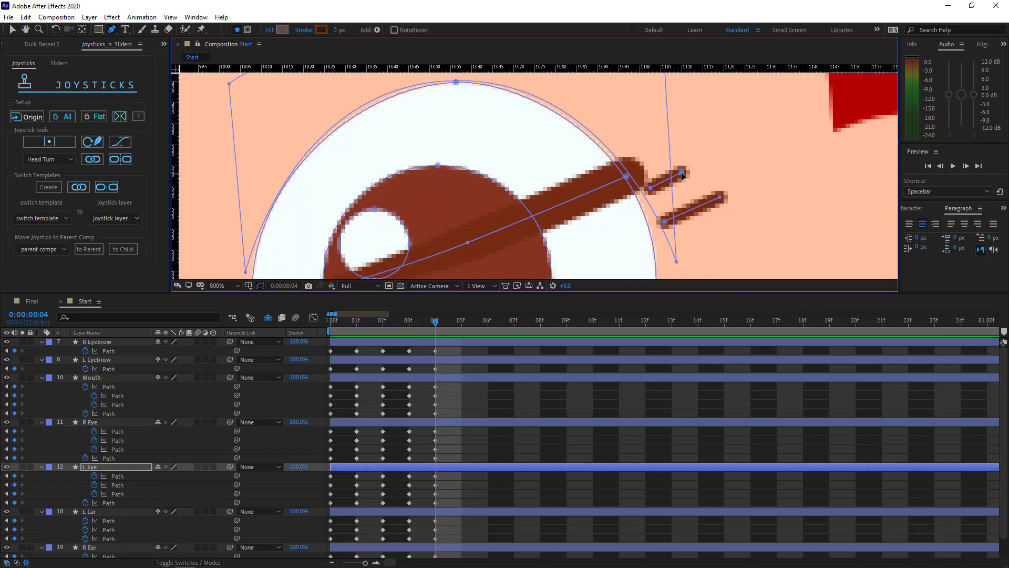
pyautogui.hotkey('ctrl', 't')
pyautogui.moveTo(677, 197)
pyautogui.mouseDown()
pyautogui.moveTo(683, 183)
pyautogui.moveTo(583, 161)
pyautogui.mouseUp()
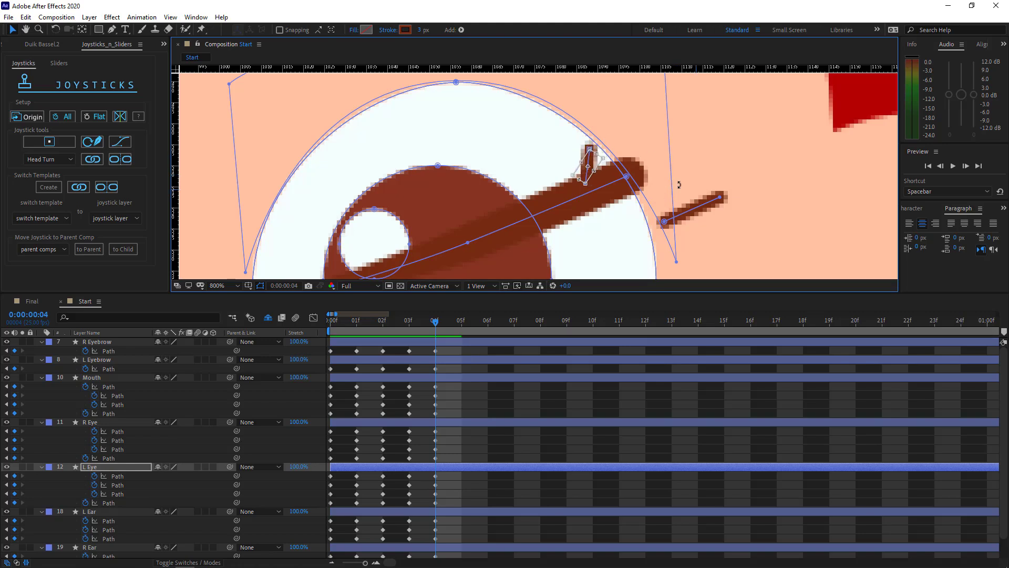
pyautogui.moveTo(729, 223); pyautogui.dragTo(749, 184)
pyautogui.moveTo(697, 205)
pyautogui.mouseDown()
pyautogui.moveTo(637, 143)
pyautogui.moveTo(693, 152)
pyautogui.moveTo(656, 154)
pyautogui.mouseUp()
pyautogui.press('g')
pyautogui.scroll(1, 589, 170)
pyautogui.scroll(-1, 752, 171)
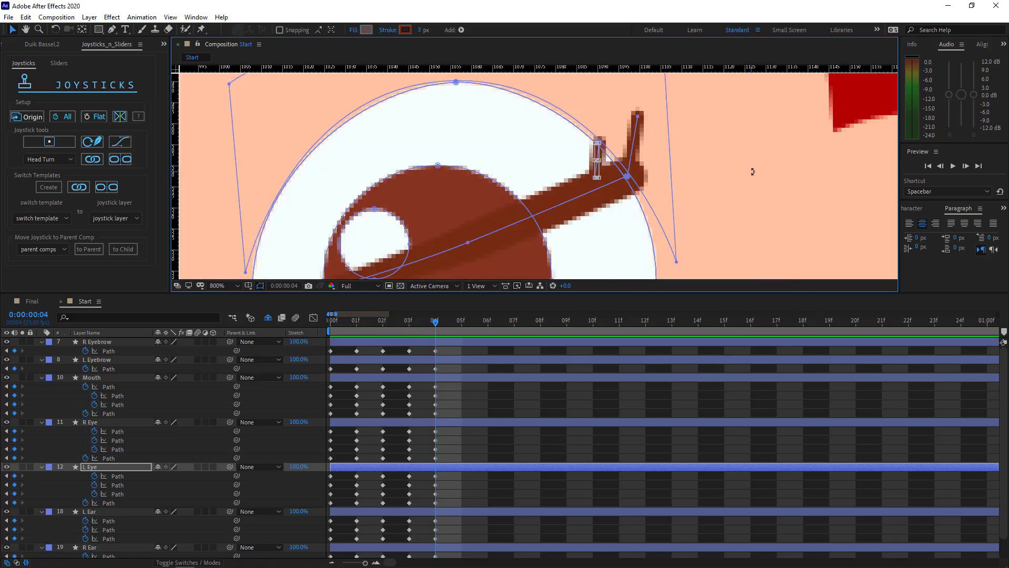
pyautogui.click(726, 197)
# Reshape the lower edge of the L Eye skin-coloured eyelid so it covers the eye above the slanted lash line.
pyautogui.scroll(-2, 727, 197)
pyautogui.scroll(1, 604, 199)
pyautogui.scroll(-1, 654, 221)
pyautogui.click(590, 202)
pyautogui.scroll(1, 590, 202)
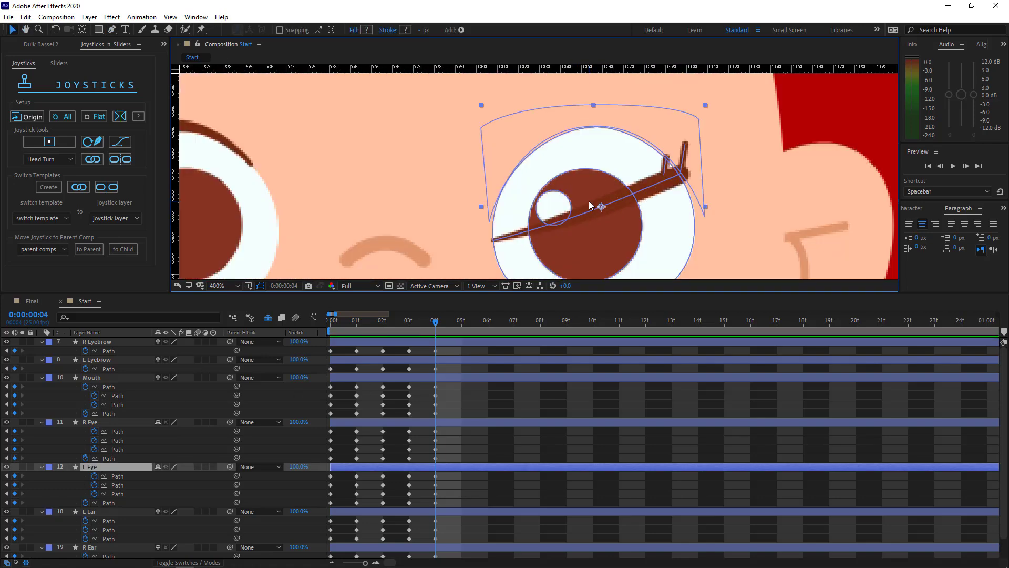
pyautogui.moveTo(597, 126); pyautogui.dragTo(601, 207)
pyautogui.moveTo(705, 217); pyautogui.dragTo(699, 163)
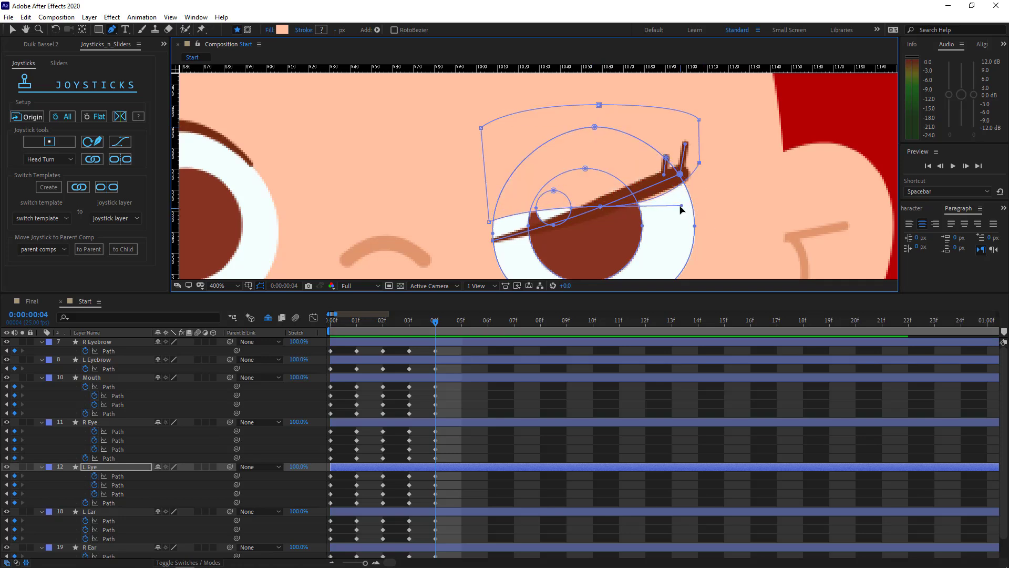
pyautogui.moveTo(489, 222); pyautogui.dragTo(489, 242)
pyautogui.moveTo(518, 208); pyautogui.dragTo(517, 227)
# Move the whole L Eyebrow path down out of the fringe toward the eye at frame 4.
pyautogui.moveTo(578, 74); pyautogui.dragTo(568, 131)
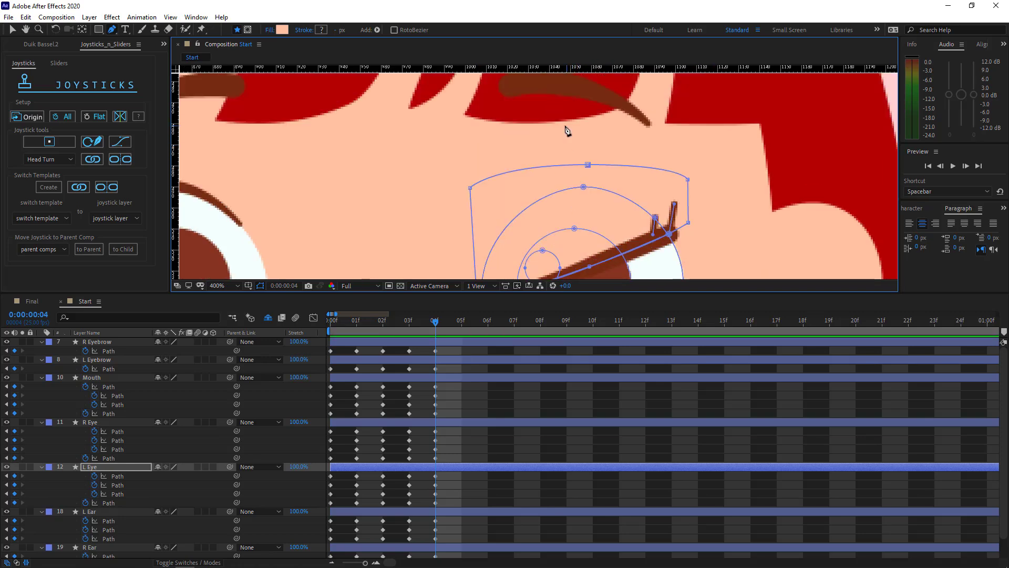
pyautogui.press('v')
pyautogui.click(561, 126)
pyautogui.doubleClick(567, 97)
pyautogui.press('g')
pyautogui.hotkey('shift', 'Down')
pyautogui.hotkey('shift', 'Down')
pyautogui.hotkey('shift', 'Down')
pyautogui.hotkey('shift', 'Down')
pyautogui.hotkey('shift', 'Down')
pyautogui.hotkey('shift', 'Down')
pyautogui.hotkey('shift', 'Down')
pyautogui.hotkey('shift', 'Down')
pyautogui.hotkey('shift', 'Down')
pyautogui.hotkey('shift', 'Down')
pyautogui.hotkey('shift', 'Down')
pyautogui.hotkey('shift', 'Down')
pyautogui.hotkey('shift', 'Down')
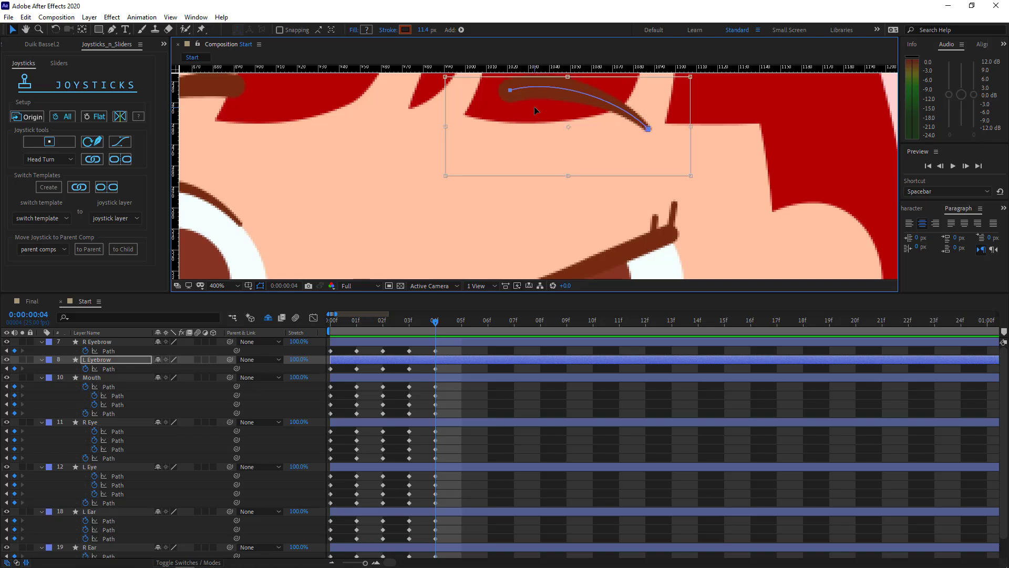
pyautogui.hotkey('shift', 'Up')
pyautogui.moveTo(611, 194); pyautogui.dragTo(611, 176)
pyautogui.press('Return')
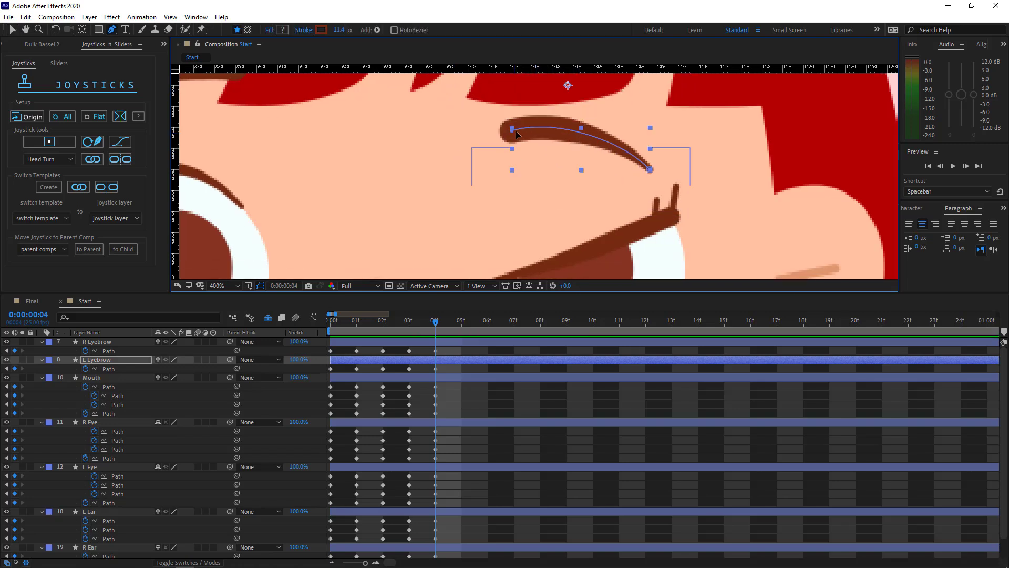
# Reshape the L Eyebrow into a nearly straight brow with its inner end lowered toward the nose and its outer end raised.
pyautogui.moveTo(513, 129); pyautogui.dragTo(480, 225)
pyautogui.scroll(-1, 531, 199)
pyautogui.moveTo(537, 193); pyautogui.dragTo(530, 189)
pyautogui.scroll(1, 583, 168)
pyautogui.moveTo(650, 172)
pyautogui.mouseDown()
pyautogui.moveTo(649, 159)
pyautogui.moveTo(632, 166)
pyautogui.moveTo(648, 147)
pyautogui.mouseUp()
pyautogui.scroll(-1, 538, 176)
pyautogui.press('F2')
# Place horizontal guides at the heights of the L Eye lash line's outer and inner ends.
pyautogui.scroll(-1, 549, 192)
pyautogui.scroll(1, 442, 226)
pyautogui.moveTo(685, 67); pyautogui.dragTo(686, 84)
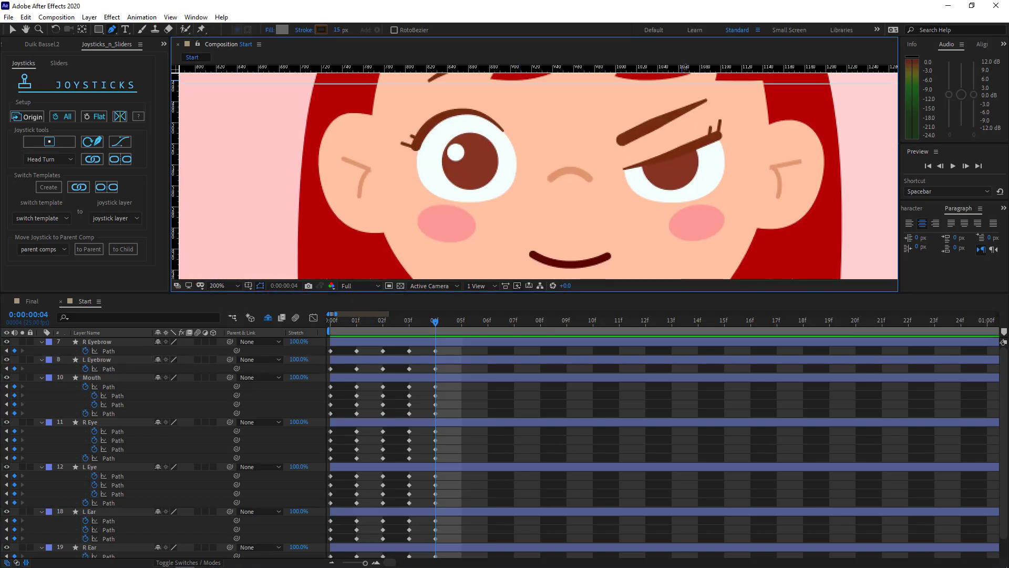
pyautogui.scroll(2, 462, 171)
# Reshape the R Eye upper lash line at frame 4 into a matching straight slant between the two horizontal guides.
pyautogui.click(440, 150)
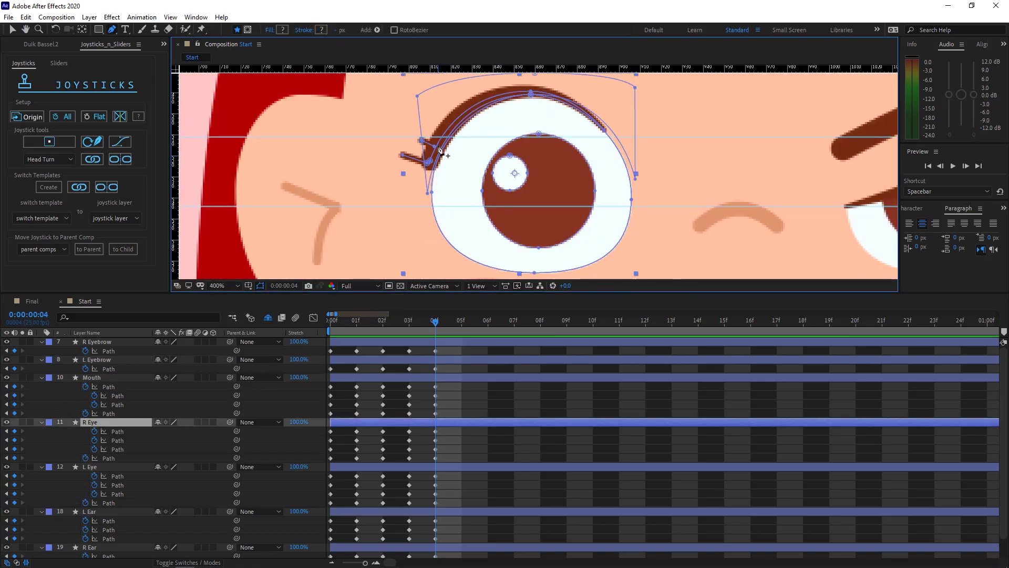
pyautogui.scroll(1, 608, 139)
pyautogui.moveTo(542, 151)
pyautogui.mouseDown()
pyautogui.moveTo(582, 241)
pyautogui.moveTo(605, 144)
pyautogui.mouseUp()
pyautogui.moveTo(605, 145); pyautogui.dragTo(610, 204)
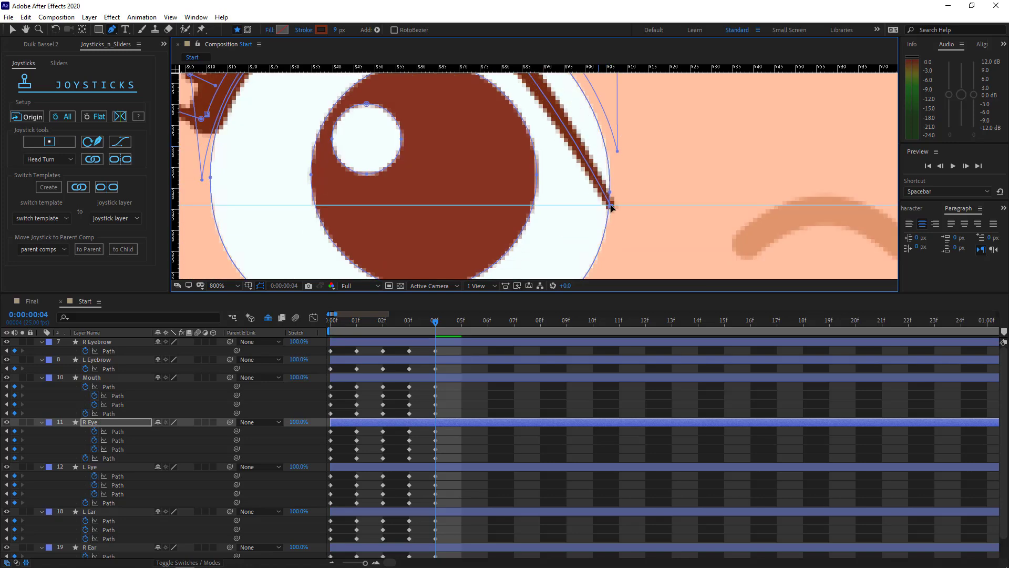
pyautogui.moveTo(512, 92)
pyautogui.mouseDown()
pyautogui.moveTo(594, 167)
pyautogui.moveTo(941, 137)
pyautogui.mouseUp()
pyautogui.scroll(-3, 637, 156)
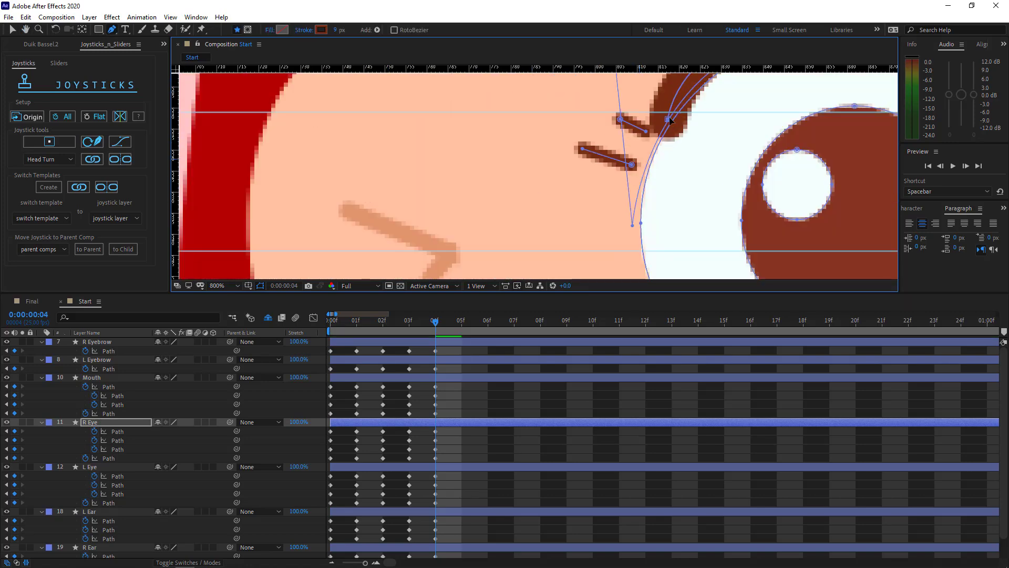
pyautogui.scroll(3, 484, 187)
pyautogui.press(',')
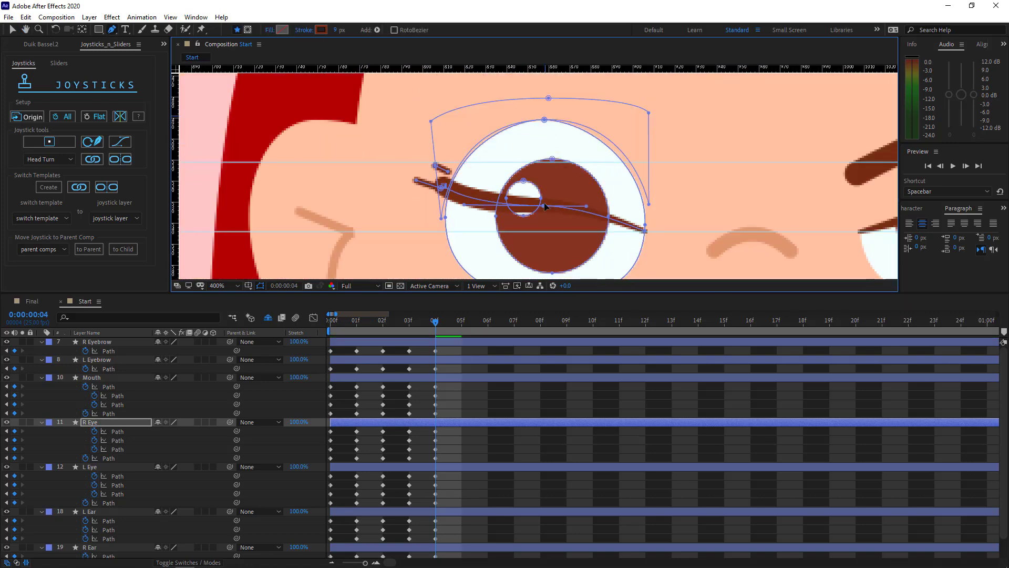
pyautogui.moveTo(463, 204); pyautogui.dragTo(502, 190)
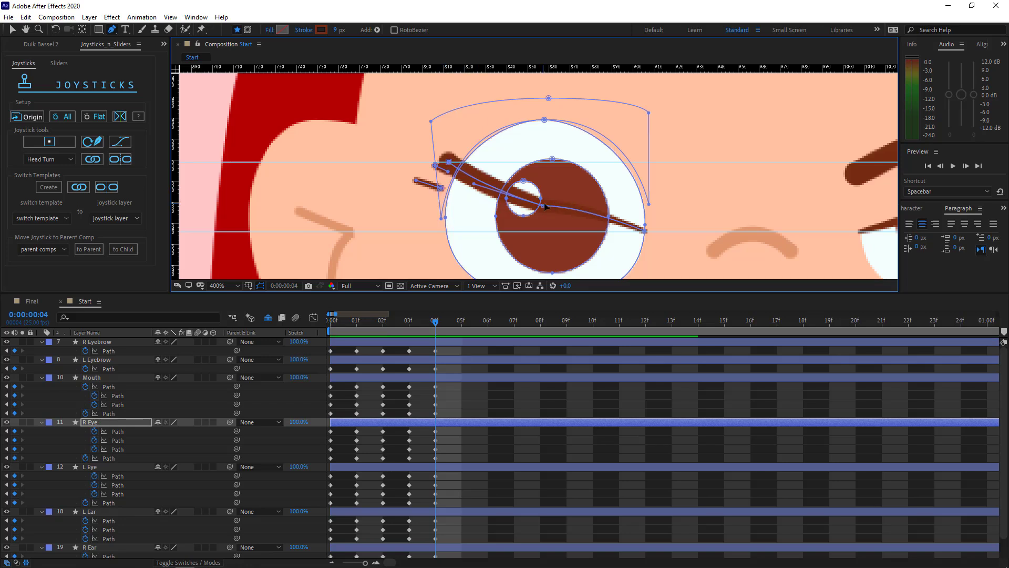
pyautogui.moveTo(587, 206); pyautogui.dragTo(505, 187)
pyautogui.scroll(-2, 505, 189)
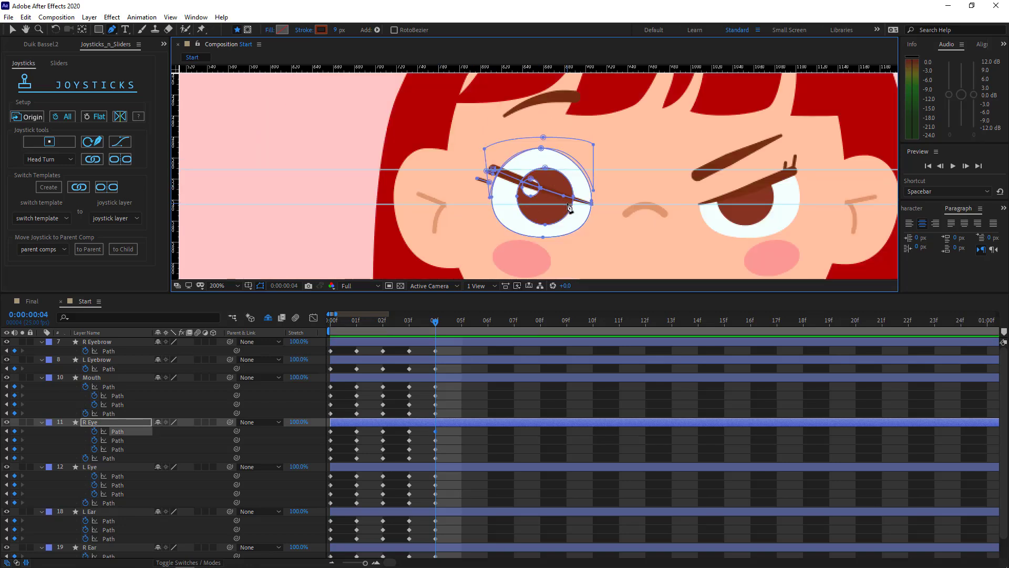
# Rotate the two small R Eye lashes upright and attach them to the raised outer end of the lash line.
pyautogui.scroll(3, 471, 187)
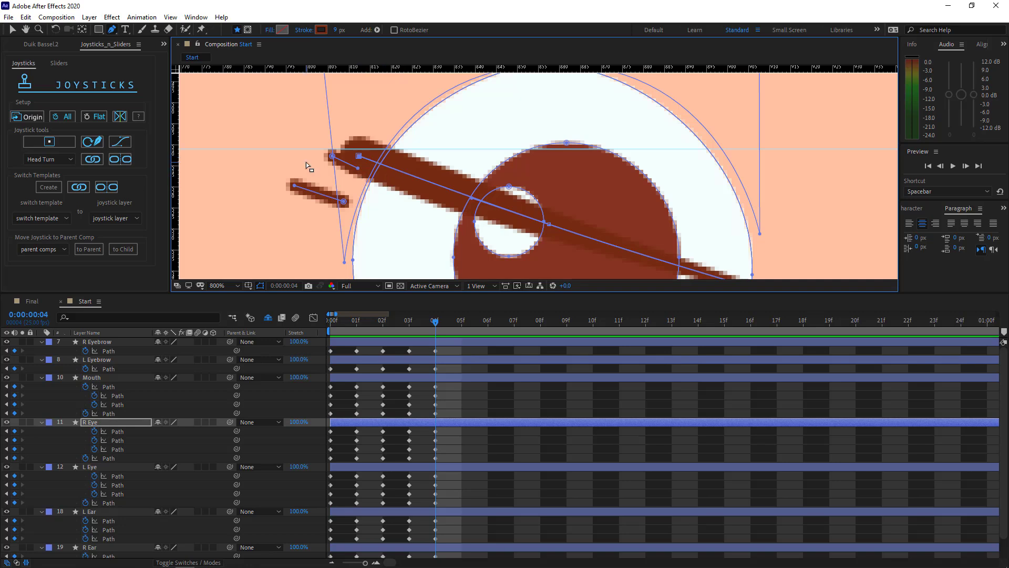
pyautogui.moveTo(335, 159); pyautogui.dragTo(324, 186)
pyautogui.moveTo(392, 150); pyautogui.dragTo(398, 148)
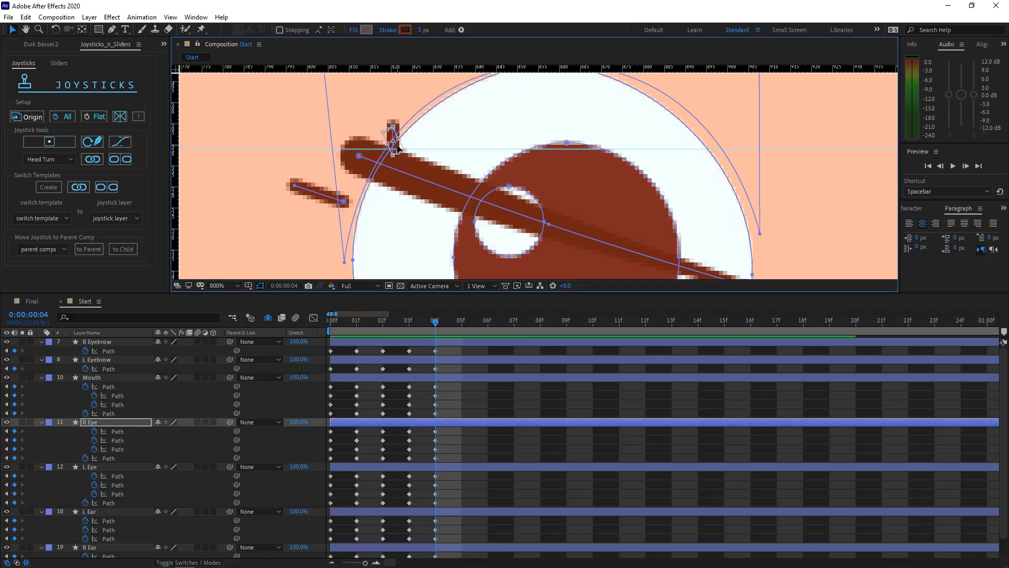
pyautogui.moveTo(291, 176); pyautogui.dragTo(362, 143)
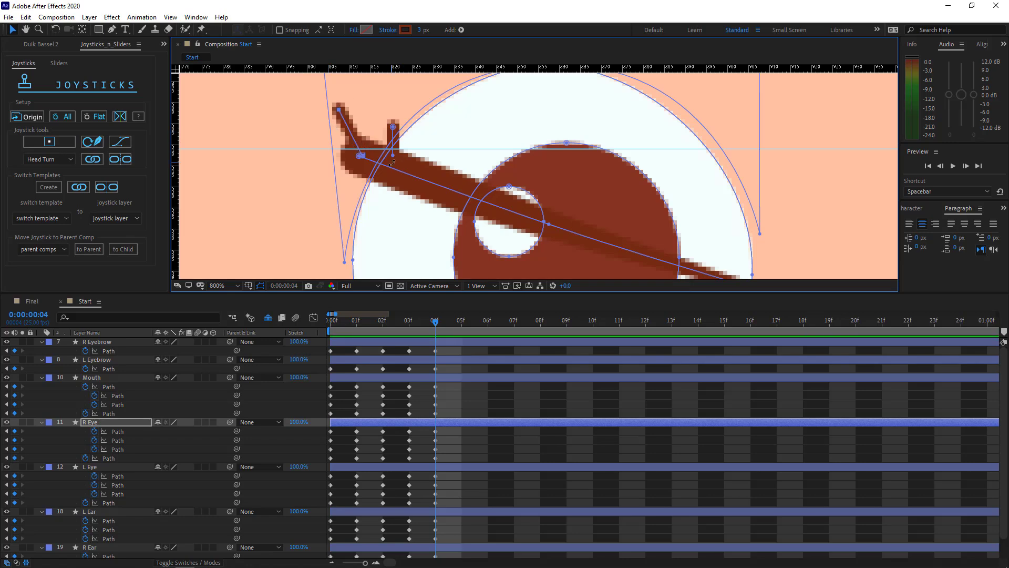
pyautogui.press('v')
pyautogui.doubleClick(394, 128)
pyautogui.moveTo(423, 168); pyautogui.dragTo(430, 157)
pyautogui.scroll(1, 392, 126)
pyautogui.moveTo(457, 196); pyautogui.dragTo(468, 215)
pyautogui.hotkey('shift', 'Left')
pyautogui.hotkey('shift', 'Left')
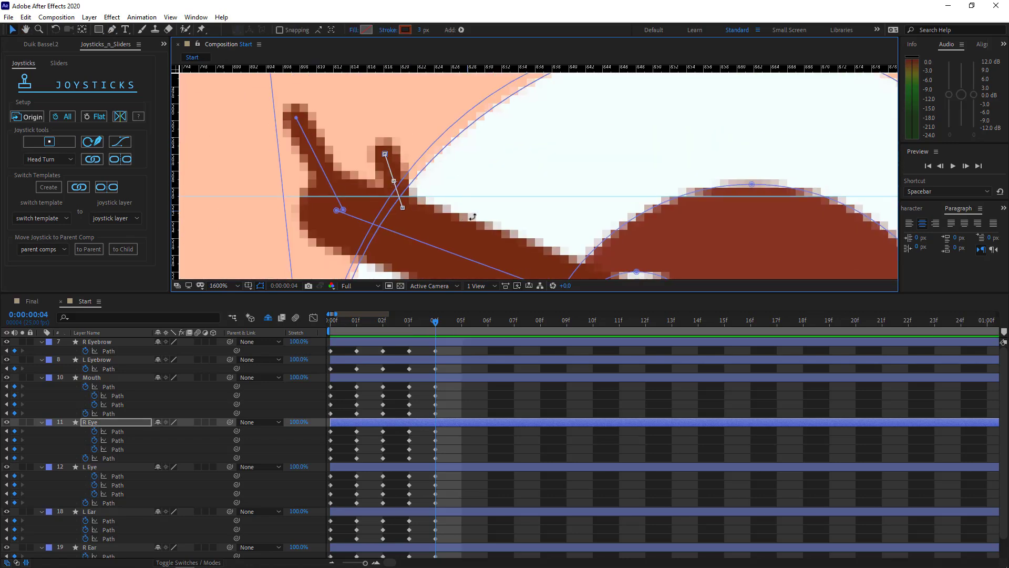
pyautogui.scroll(-2, 316, 236)
pyautogui.scroll(-2, 563, 232)
# Reshape the lower edge of the R Eye skin-coloured eyelid to follow the slanted lash line.
pyautogui.click(563, 232)
pyautogui.scroll(2, 494, 172)
pyautogui.click(532, 122)
pyautogui.press('g')
pyautogui.click(479, 87)
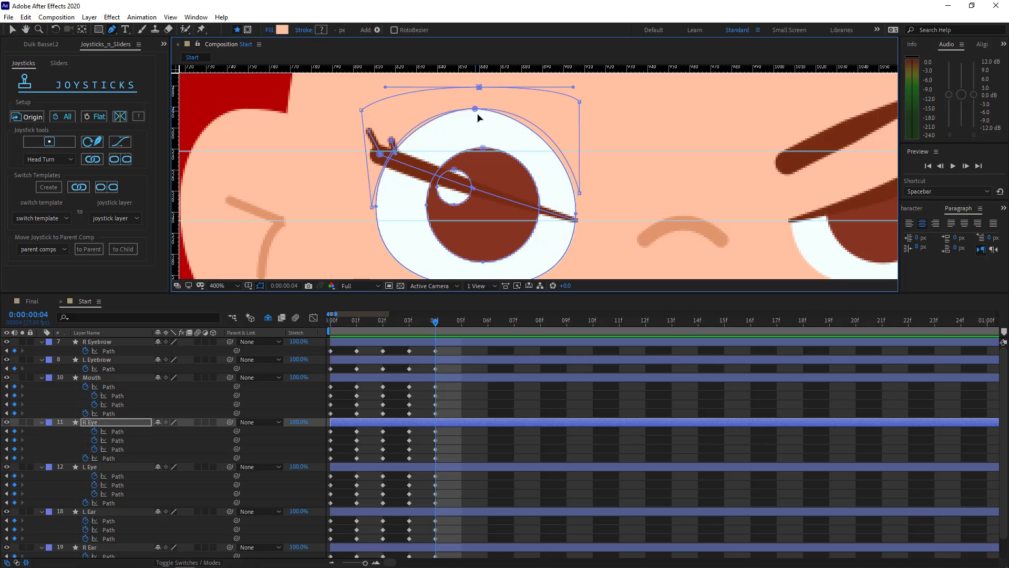
pyautogui.moveTo(475, 110); pyautogui.dragTo(474, 189)
pyautogui.moveTo(579, 193); pyautogui.dragTo(576, 220)
pyautogui.moveTo(372, 207); pyautogui.dragTo(380, 155)
pyautogui.click(473, 189)
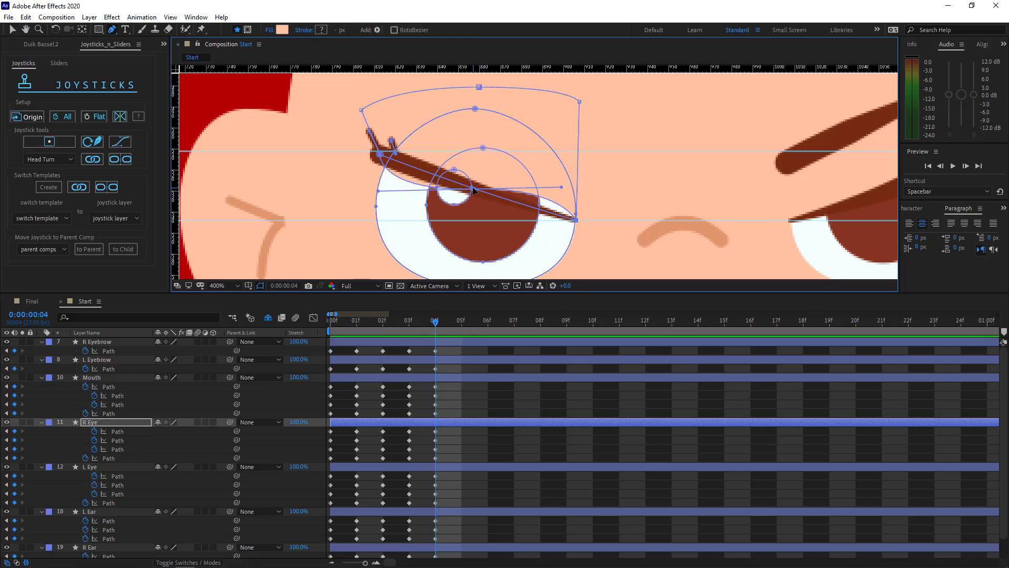
pyautogui.moveTo(561, 186); pyautogui.dragTo(533, 217)
pyautogui.click(86, 400)
# Add a guide at the L Eyebrow's outer end and lower the R Eyebrow path until its outer end meets it.
pyautogui.scroll(-3, 568, 211)
pyautogui.scroll(1, 568, 210)
pyautogui.scroll(2, 506, 170)
pyautogui.click(503, 139)
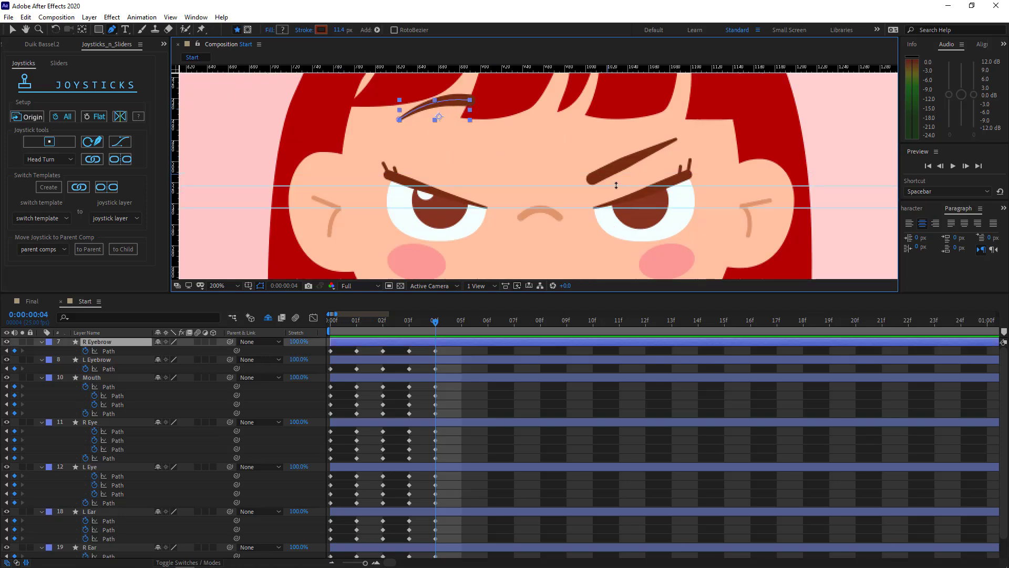
pyautogui.moveTo(692, 104); pyautogui.dragTo(691, 137)
pyautogui.scroll(1, 487, 180)
pyautogui.moveTo(487, 180); pyautogui.dragTo(525, 226)
pyautogui.press('v')
pyautogui.doubleClick(298, 109)
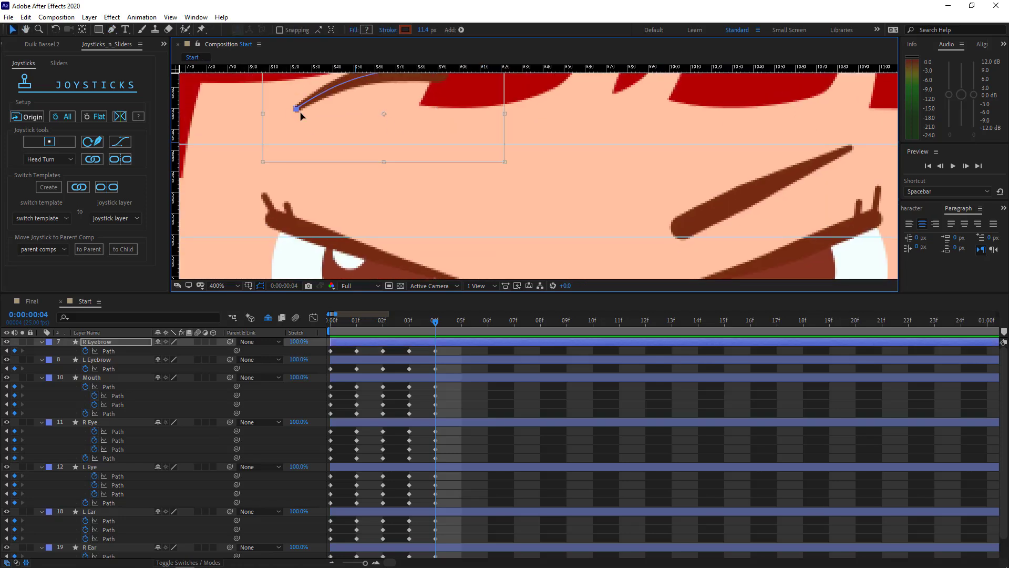
pyautogui.moveTo(403, 99); pyautogui.dragTo(403, 151)
pyautogui.press('Up')
pyautogui.press('Up')
pyautogui.press('Up')
pyautogui.press('Up')
pyautogui.press('Up')
pyautogui.press('Up')
pyautogui.press('Up')
pyautogui.press('Up')
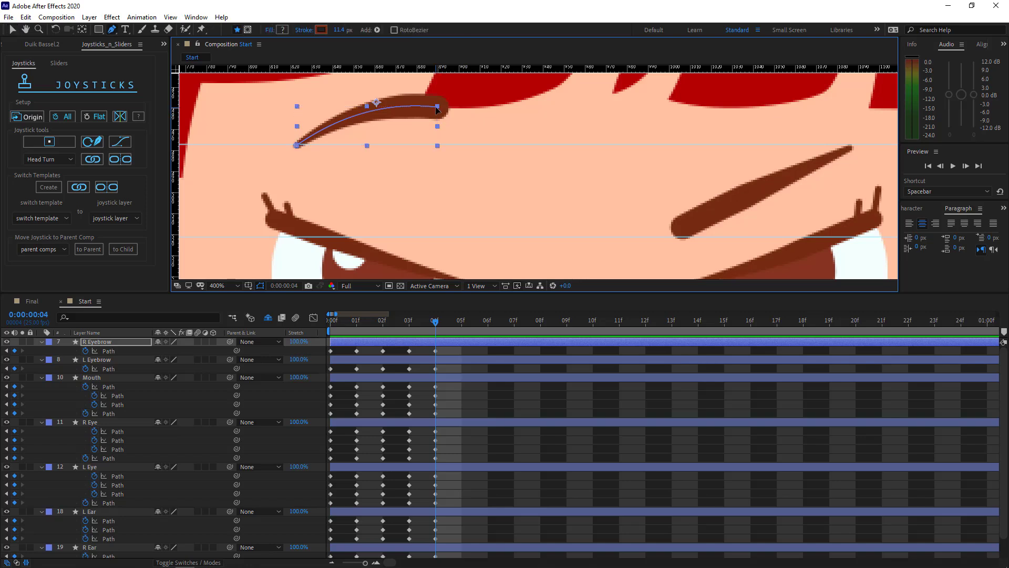
# Reshape the R Eyebrow into a straight brow slanting down toward the nose, mirroring the left one.
pyautogui.moveTo(437, 107); pyautogui.dragTo(451, 218)
pyautogui.moveTo(518, 220); pyautogui.dragTo(503, 155)
pyautogui.moveTo(436, 153); pyautogui.dragTo(453, 169)
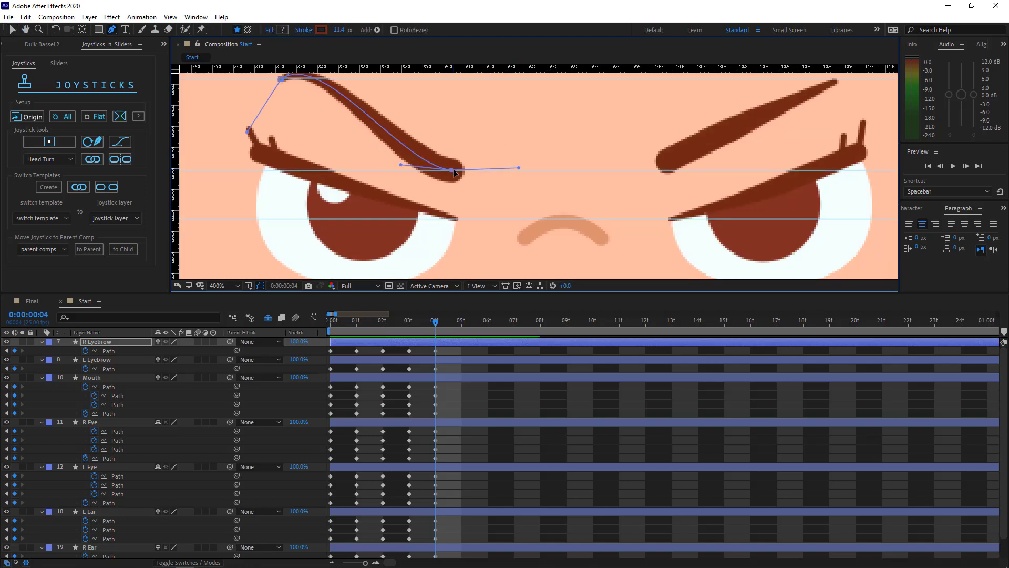
pyautogui.moveTo(368, 121); pyautogui.dragTo(385, 155)
pyautogui.moveTo(344, 84); pyautogui.dragTo(337, 131)
pyautogui.moveTo(414, 197); pyautogui.dragTo(422, 178)
pyautogui.moveTo(301, 238); pyautogui.dragTo(460, 198)
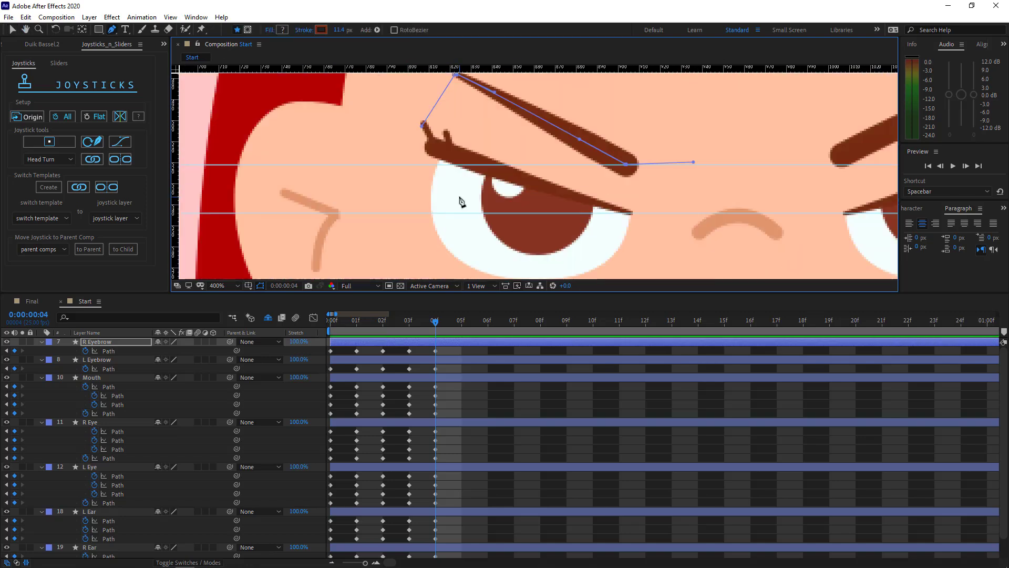
pyautogui.scroll(-2, 461, 200)
pyautogui.press('F2')
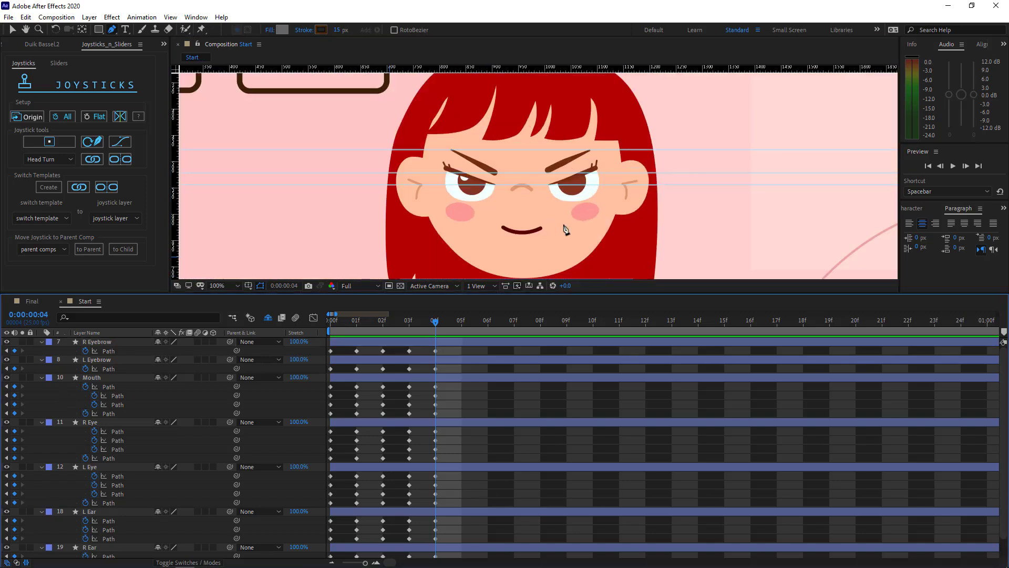
# Rotate the L Ear shapes slightly and raise them at frame 4.
pyautogui.scroll(2, 603, 220)
pyautogui.click(678, 205)
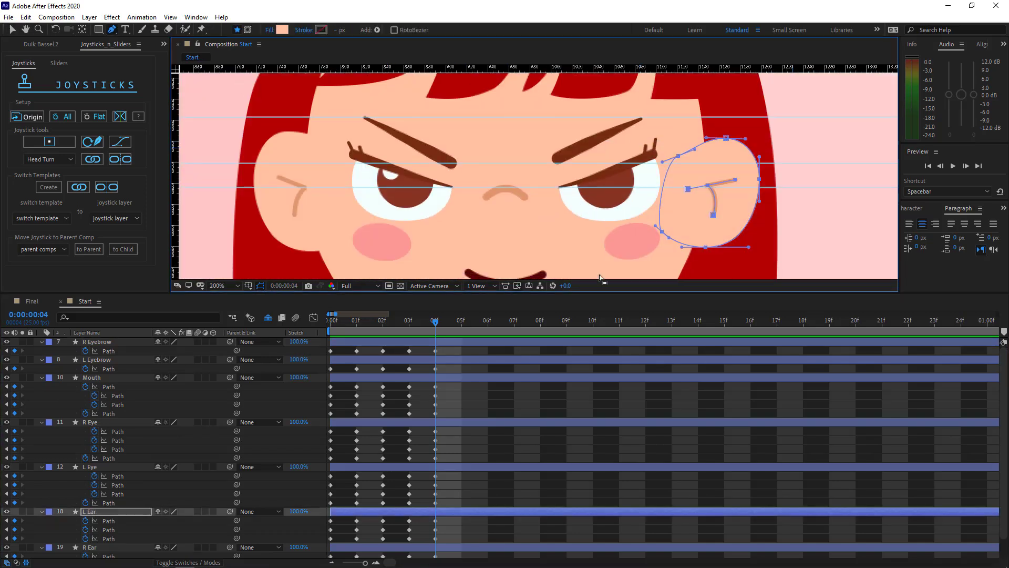
pyautogui.moveTo(726, 214); pyautogui.dragTo(725, 210)
pyautogui.press('Return')
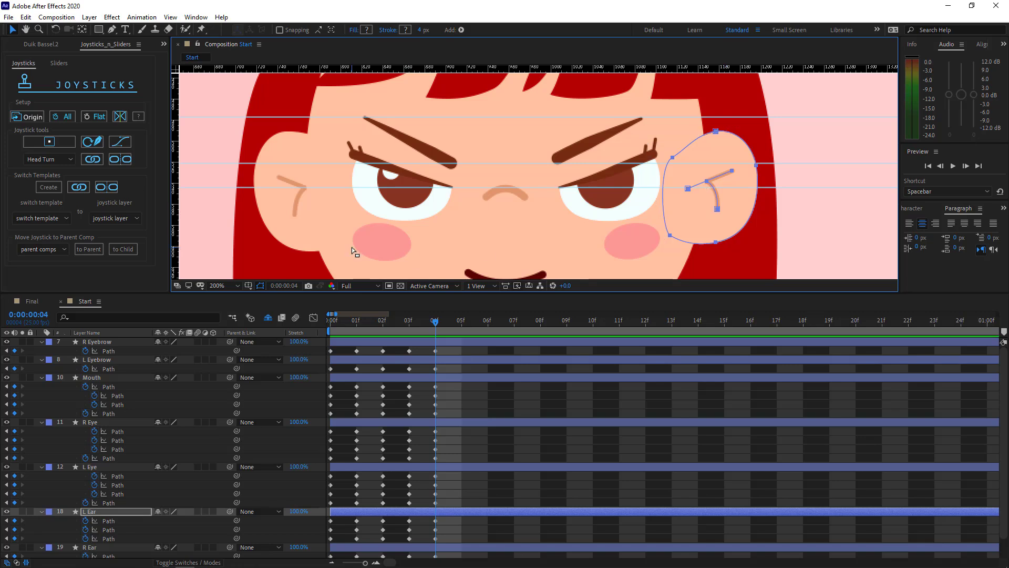
# Rotate the R Ear shapes at frame 4 and align their top with a guide at the left ear's height.
pyautogui.click(257, 213)
pyautogui.moveTo(265, 104); pyautogui.dragTo(391, 246)
pyautogui.hotkey('ctrl', 't')
pyautogui.press('Return')
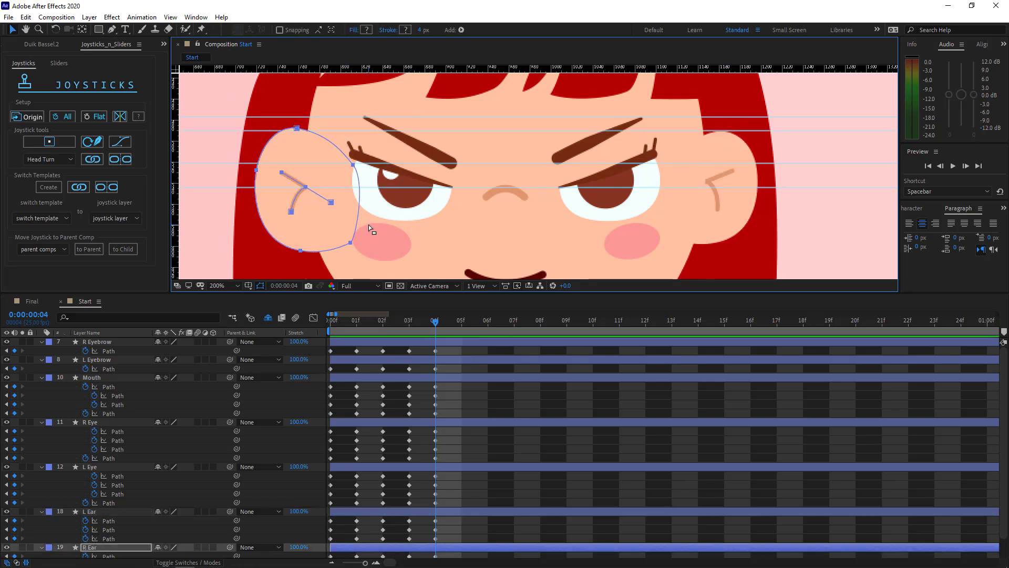
pyautogui.press('Down')
# Compare the angry face at frame 4 with the neutral face at frame 0.
pyautogui.click(460, 391)
pyautogui.click(331, 324)
pyautogui.click(435, 324)
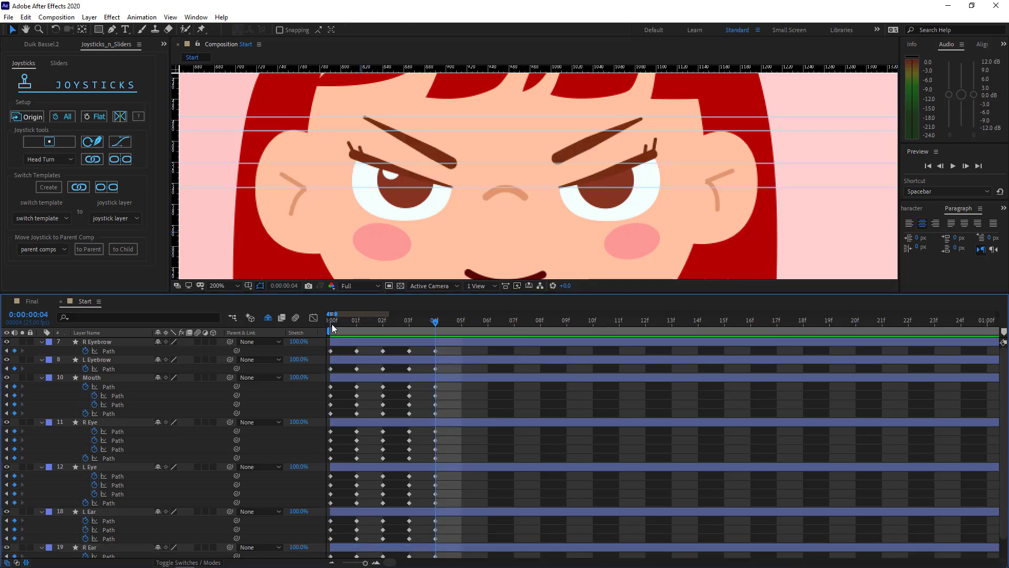
# Align the R Ear's lower edge at frame 4 with a new horizontal guide at the L Ear's bottom, and save the project.
pyautogui.click(332, 324)
pyautogui.click(435, 325)
pyautogui.moveTo(734, 69); pyautogui.dragTo(699, 243)
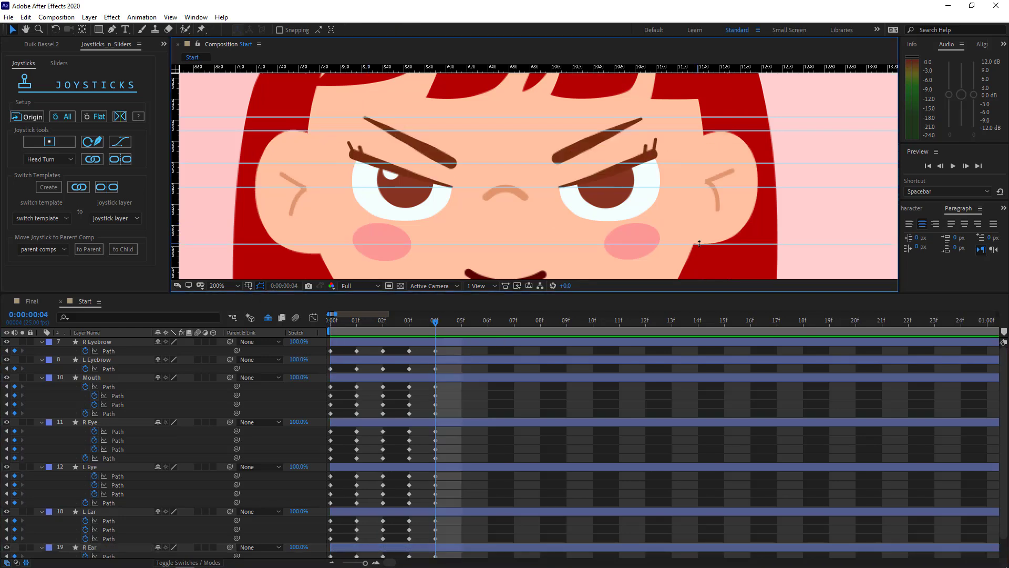
pyautogui.click(258, 219)
pyautogui.press('g')
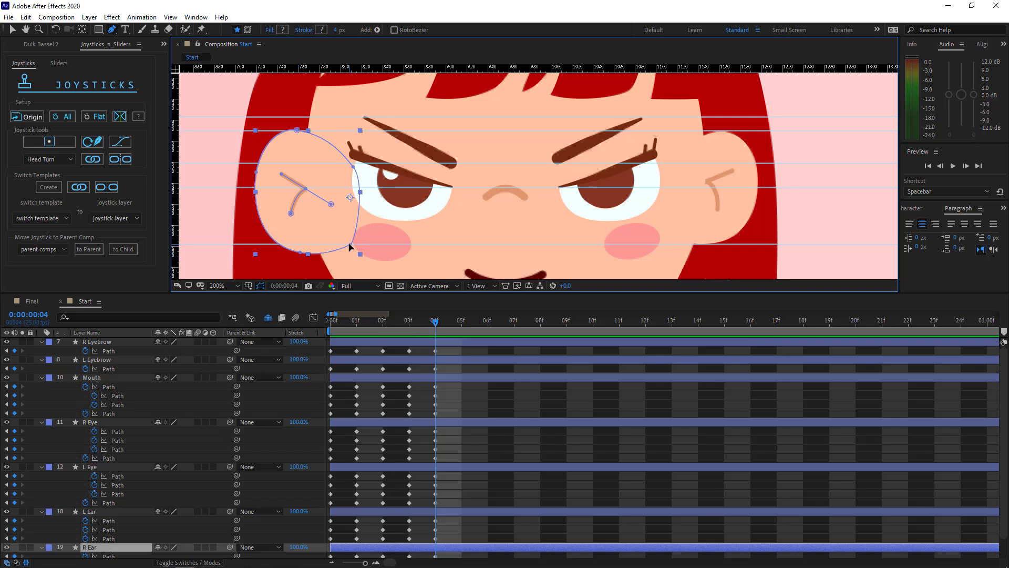
pyautogui.click(467, 407)
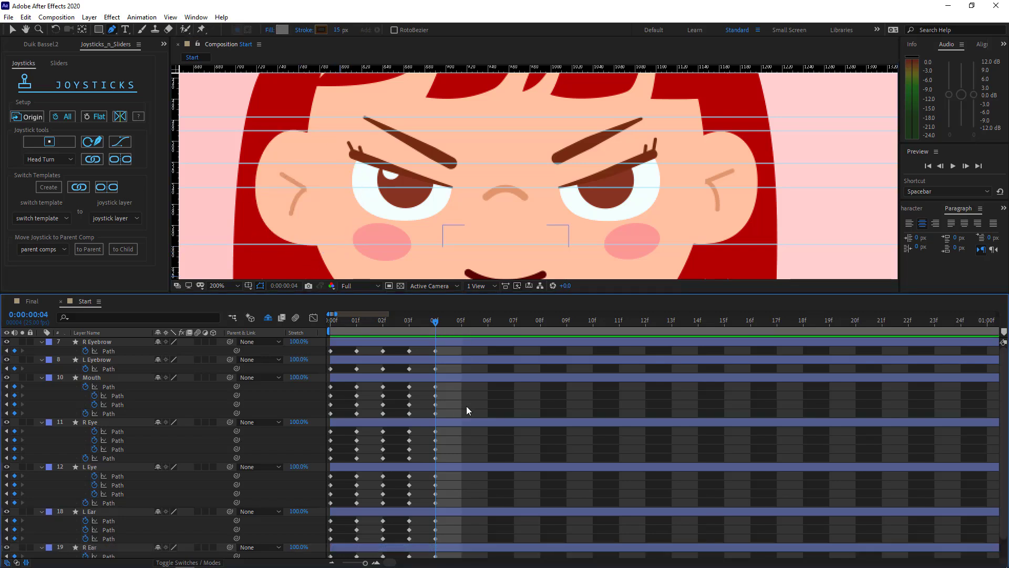
pyautogui.hotkey('ctrl', 's')
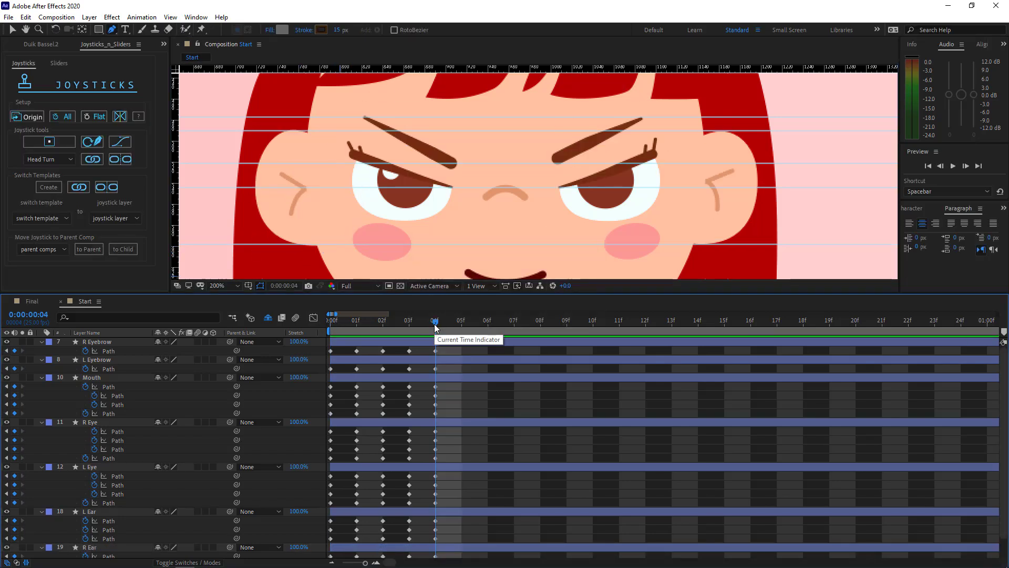
# Rotate the R Ear shapes slightly further and shift them up and away from the face at frame 4.
pyautogui.click(266, 211)
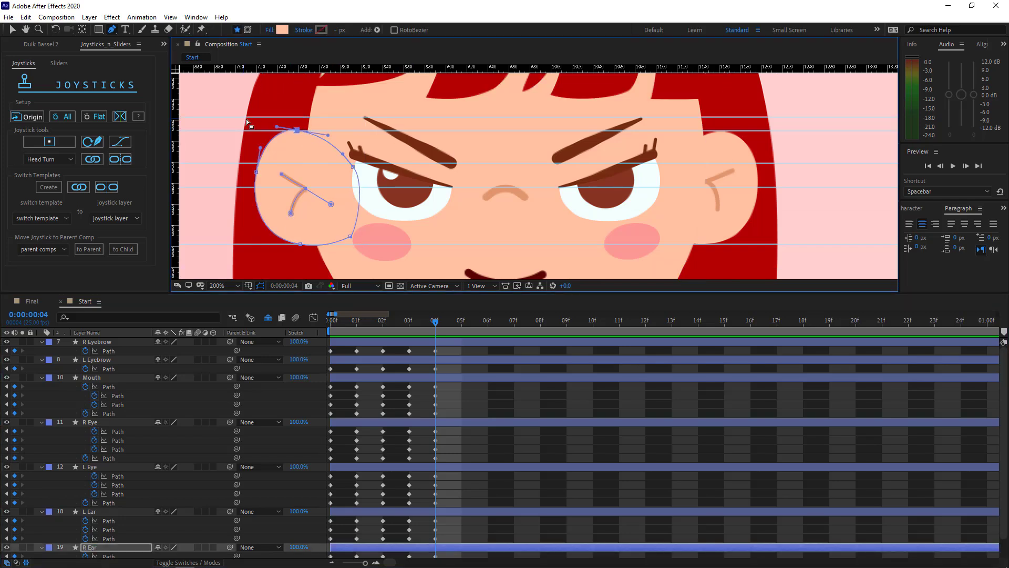
pyautogui.press('v')
pyautogui.hotkey('ctrl', 't')
pyautogui.moveTo(416, 247); pyautogui.dragTo(395, 241)
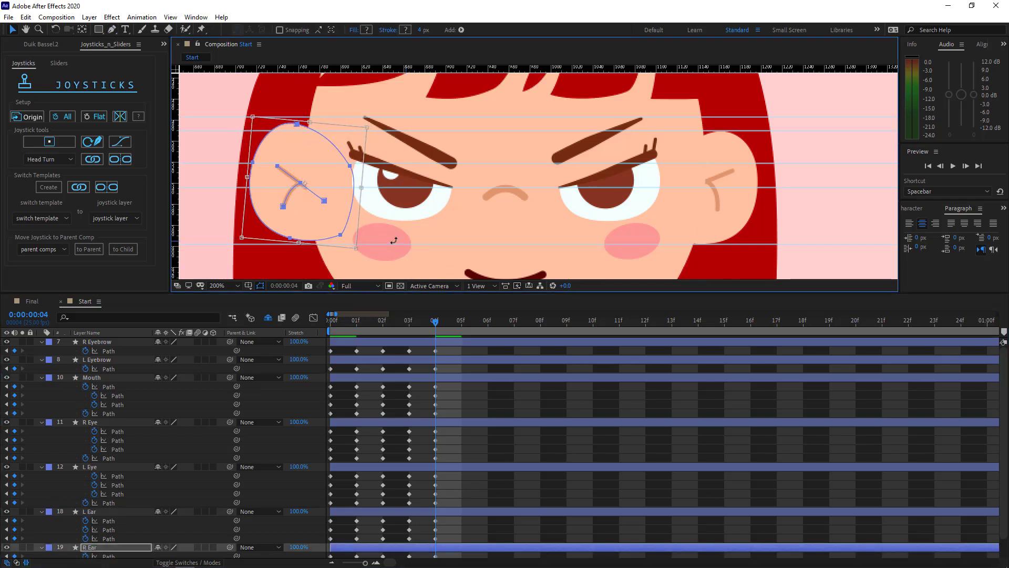
# Rotate the L Ear shapes and nudge them up and outward at frame 4 to mirror the R Ear.
pyautogui.click(732, 206)
pyautogui.hotkey('ctrl', 't')
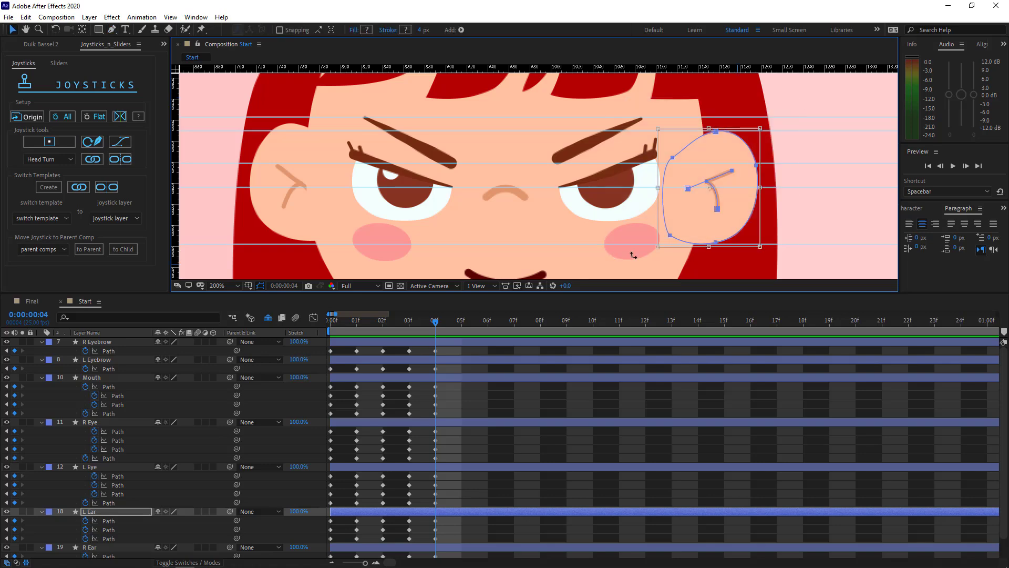
pyautogui.moveTo(633, 254); pyautogui.dragTo(651, 269)
pyautogui.hotkey('shift', 'Right')
pyautogui.press('Up')
pyautogui.press('Up')
pyautogui.press('Up')
pyautogui.press('Up')
pyautogui.press('Up')
pyautogui.press('Up')
pyautogui.press('Up')
pyautogui.press('Up')
pyautogui.press('Up')
pyautogui.press('Right')
pyautogui.press('Right')
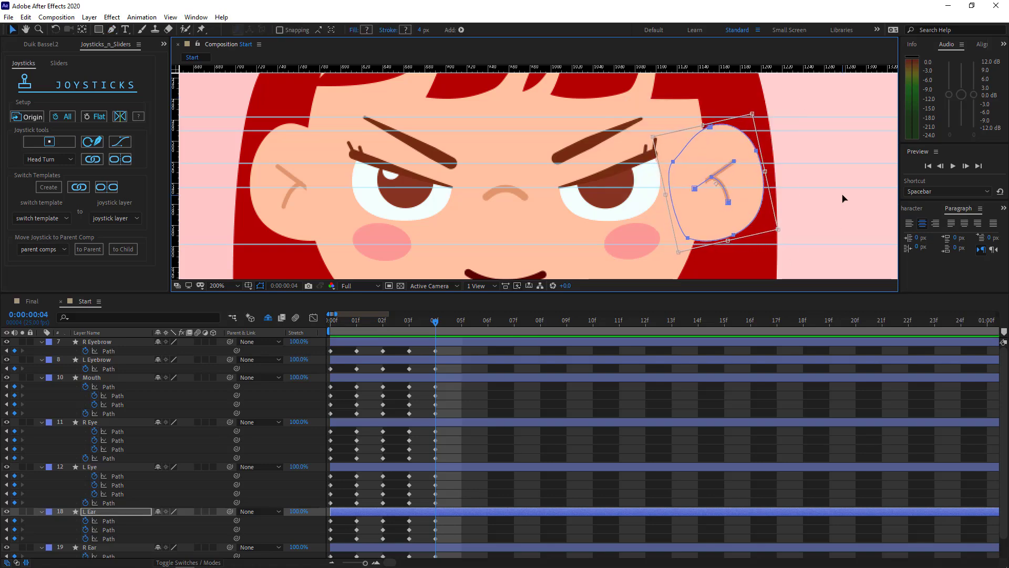
# Pull the Mouth layer's dark mouth shape open upward at frame 4, raising its upper middle point into a peak.
pyautogui.click(477, 401)
pyautogui.moveTo(535, 231); pyautogui.dragTo(731, 96)
pyautogui.click(598, 229)
pyautogui.press('g')
pyautogui.scroll(3, 629, 221)
pyautogui.scroll(-1, 538, 175)
pyautogui.moveTo(292, 166); pyautogui.dragTo(425, 158)
pyautogui.scroll(-1, 441, 263)
pyautogui.moveTo(577, 259); pyautogui.dragTo(582, 210)
pyautogui.moveTo(533, 266); pyautogui.dragTo(433, 229)
pyautogui.press('v')
pyautogui.moveTo(583, 212); pyautogui.dragTo(537, 138)
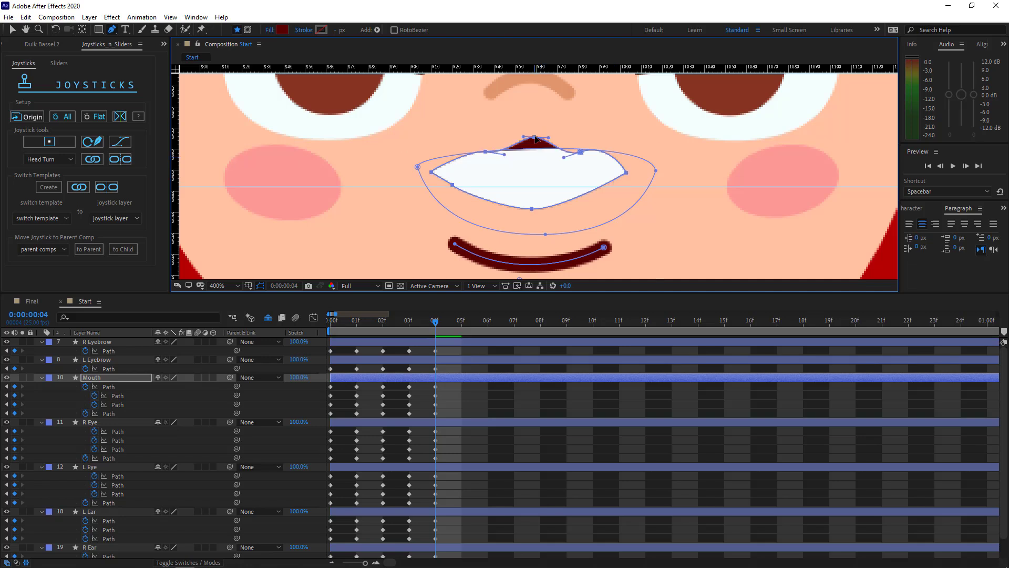
# Flatten the dark mouth shape's lower edge and round its upper edge into a wide, raised arch.
pyautogui.moveTo(531, 209); pyautogui.dragTo(532, 188)
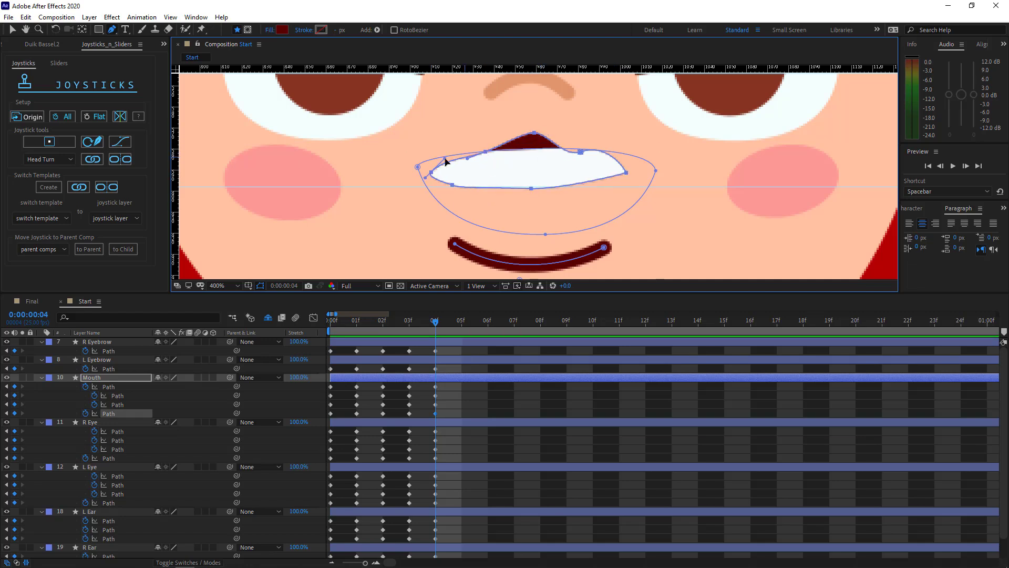
pyautogui.moveTo(485, 152); pyautogui.dragTo(480, 140)
pyautogui.moveTo(580, 152); pyautogui.dragTo(617, 194)
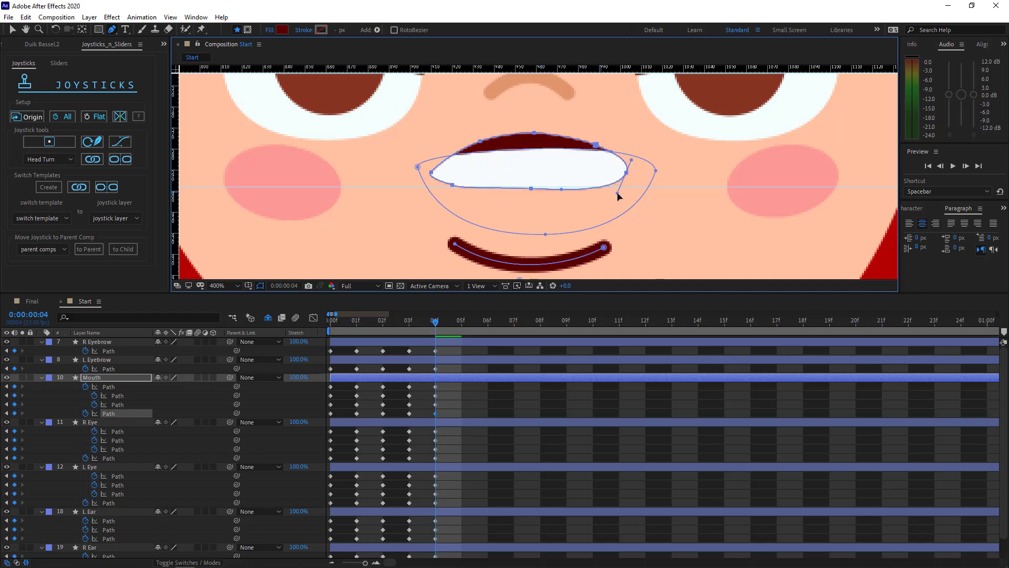
pyautogui.moveTo(531, 188); pyautogui.dragTo(534, 184)
pyautogui.moveTo(626, 173); pyautogui.dragTo(639, 139)
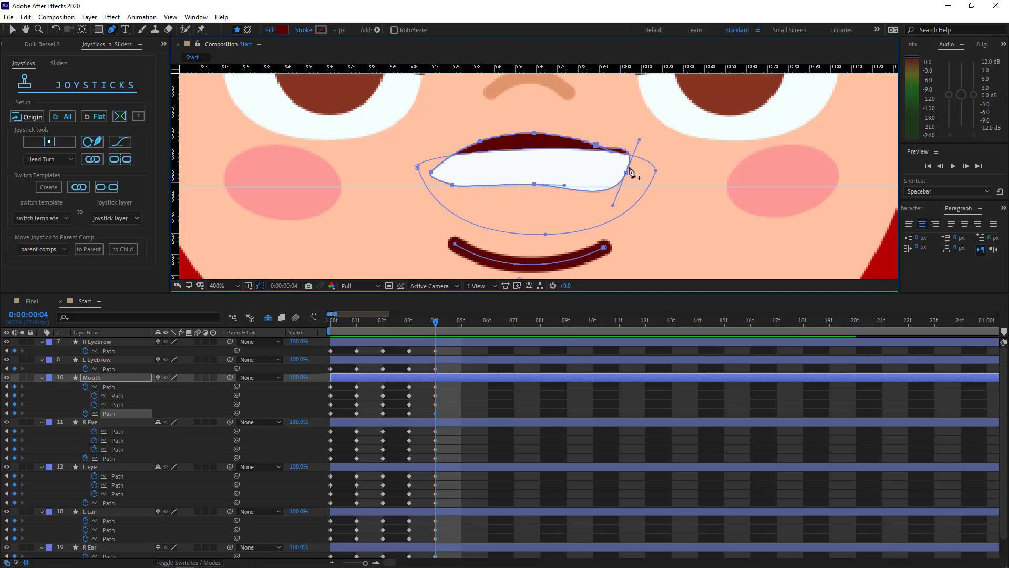
pyautogui.press('Up')
pyautogui.press('Up')
pyautogui.press('Up')
pyautogui.press('Up')
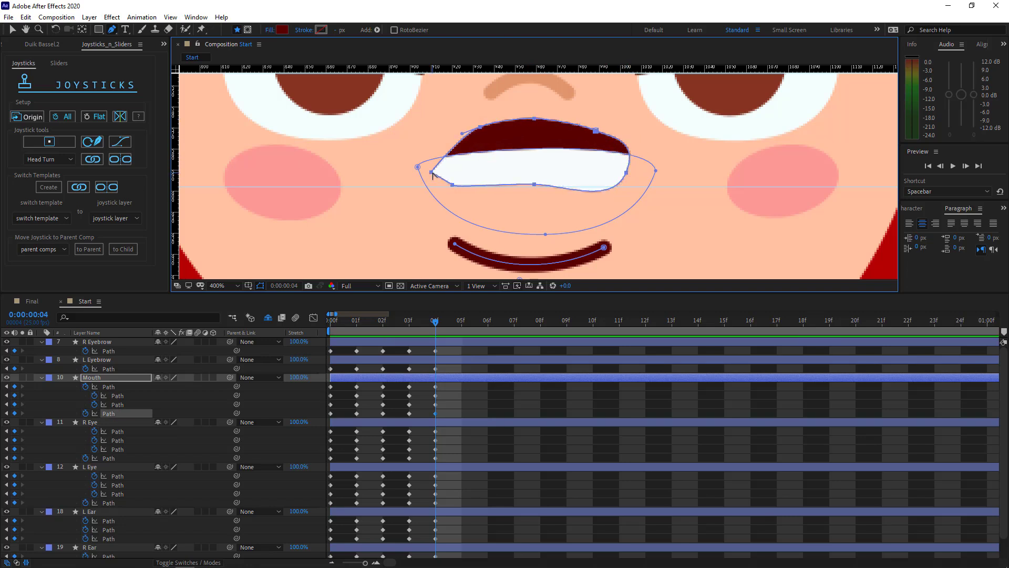
# Round the dark mouth shape's corners and bend its lower edge upward in the middle.
pyautogui.moveTo(431, 173); pyautogui.dragTo(431, 145)
pyautogui.moveTo(534, 184); pyautogui.dragTo(529, 167)
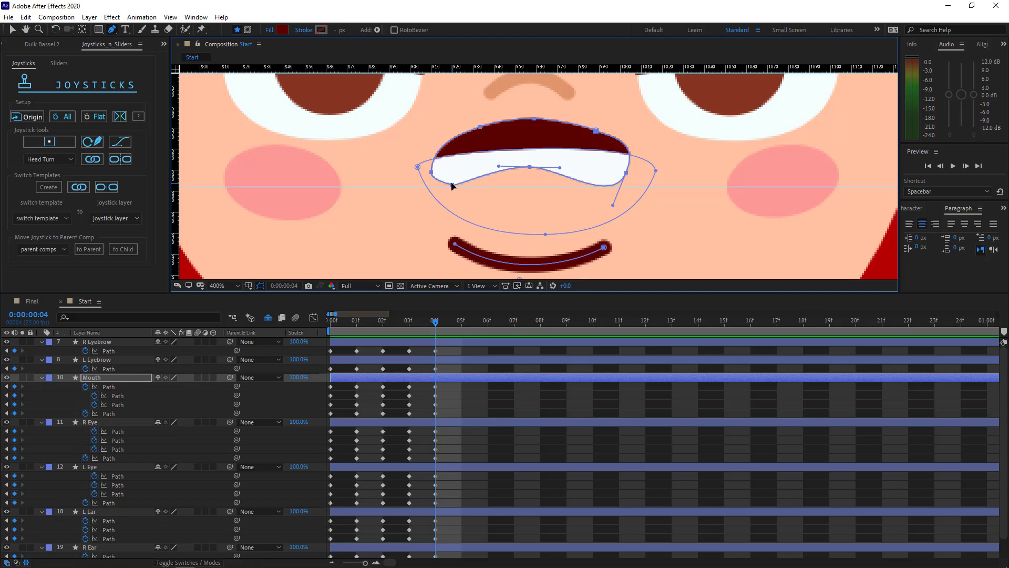
pyautogui.moveTo(452, 185); pyautogui.dragTo(459, 187)
pyautogui.moveTo(530, 167); pyautogui.dragTo(528, 176)
pyautogui.moveTo(626, 173); pyautogui.dragTo(622, 173)
pyautogui.moveTo(531, 177); pyautogui.dragTo(529, 169)
pyautogui.moveTo(622, 173); pyautogui.dragTo(624, 177)
pyautogui.moveTo(431, 172); pyautogui.dragTo(432, 170)
pyautogui.moveTo(623, 177); pyautogui.dragTo(627, 176)
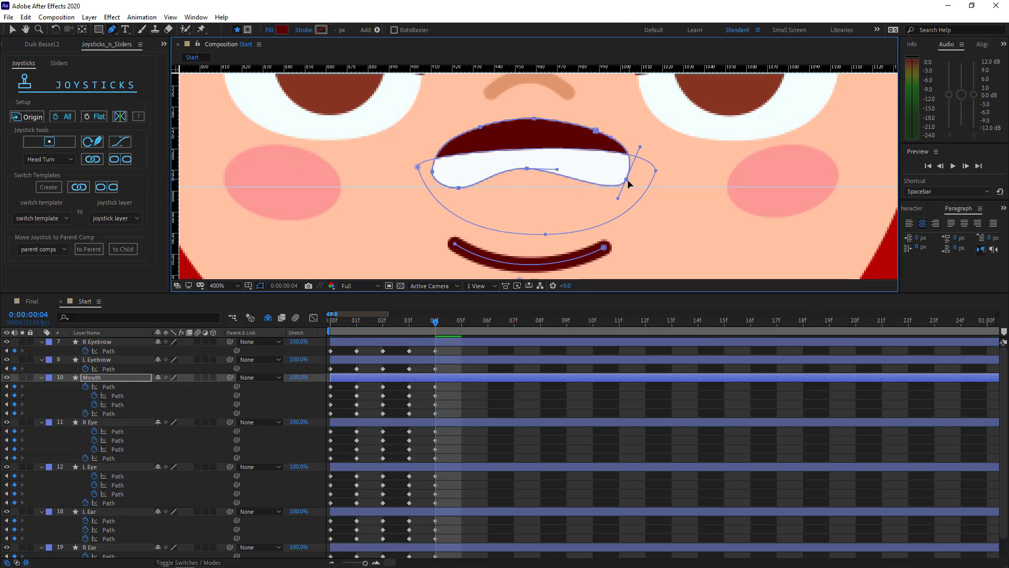
# Lower the dark mouth shape and raise the teeth shape so the teeth fill only the mouth's upper edge.
pyautogui.scroll(-2, 534, 174)
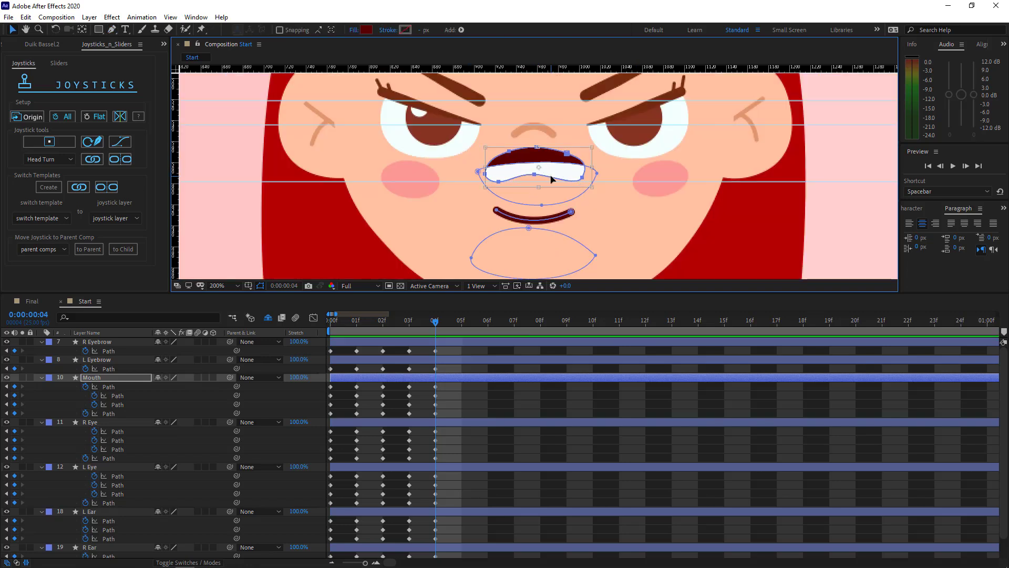
pyautogui.moveTo(551, 176); pyautogui.dragTo(593, 159)
pyautogui.click(119, 379)
pyautogui.click(560, 187)
pyautogui.scroll(1, 560, 187)
pyautogui.doubleClick(640, 190)
pyautogui.scroll(-1, 576, 242)
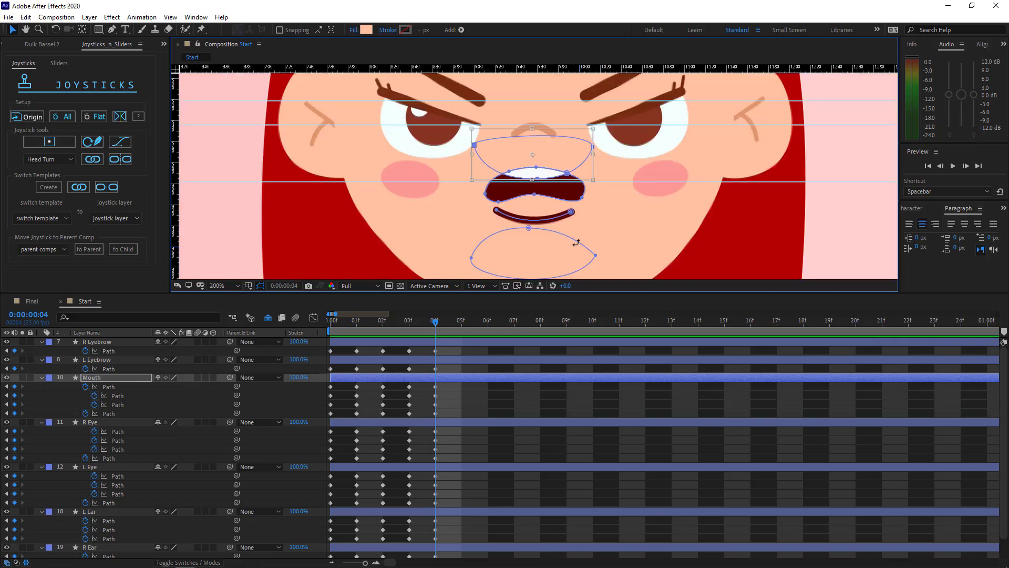
# Move the tongue shape up into the lower part of the open mouth at frame 4.
pyautogui.doubleClick(596, 256)
pyautogui.moveTo(561, 262)
pyautogui.mouseDown()
pyautogui.moveTo(567, 227)
pyautogui.moveTo(587, 225)
pyautogui.moveTo(573, 223)
pyautogui.moveTo(567, 187)
pyautogui.mouseUp()
pyautogui.click(219, 370)
pyautogui.scroll(-2, 537, 239)
pyautogui.scroll(3, 537, 239)
# Bend the mouth line into an upward arch and move it inside the dark mouth shape.
pyautogui.click(577, 219)
pyautogui.press('g')
pyautogui.moveTo(514, 233); pyautogui.dragTo(506, 179)
pyautogui.hotkey('ctrl', 't')
pyautogui.moveTo(581, 206)
pyautogui.mouseDown()
pyautogui.moveTo(591, 176)
pyautogui.moveTo(582, 166)
pyautogui.mouseUp()
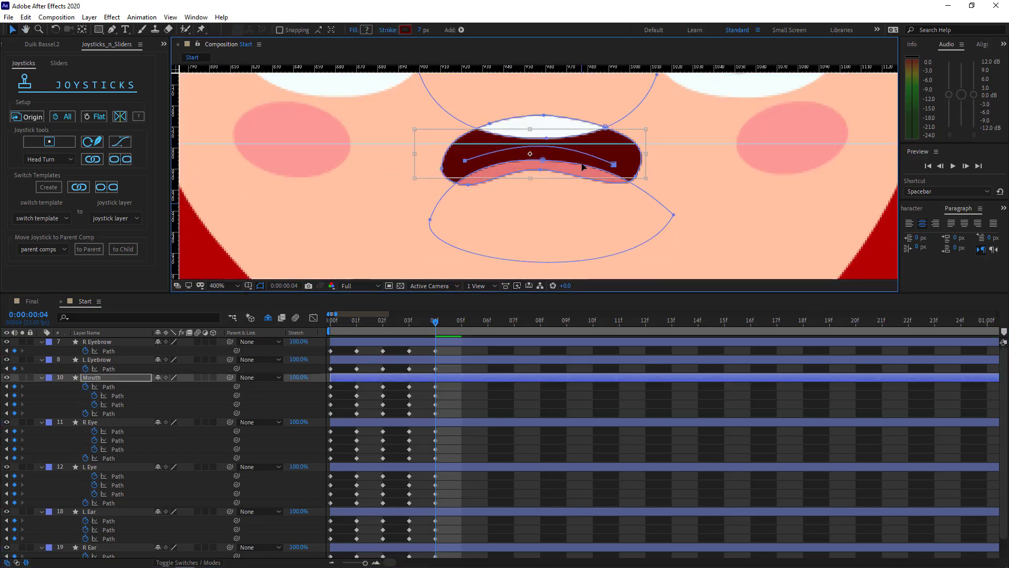
# Clear the guides from the composition view of the angry face.
pyautogui.click(462, 397)
pyautogui.scroll(-3, 546, 231)
pyautogui.scroll(1, 550, 231)
pyautogui.moveTo(550, 229); pyautogui.dragTo(558, 258)
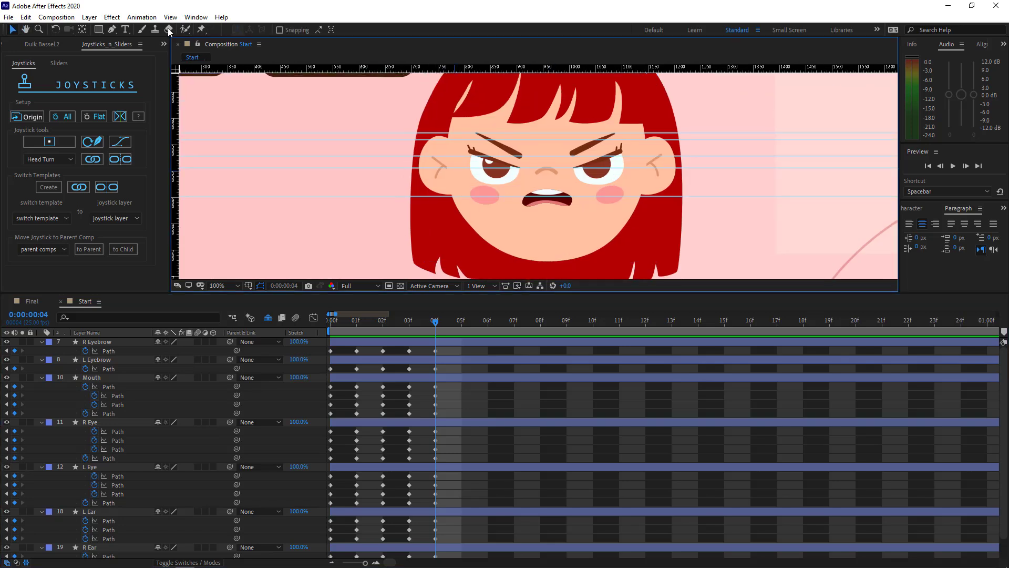
pyautogui.click(170, 17)
pyautogui.click(194, 160)
pyautogui.scroll(-1, 623, 239)
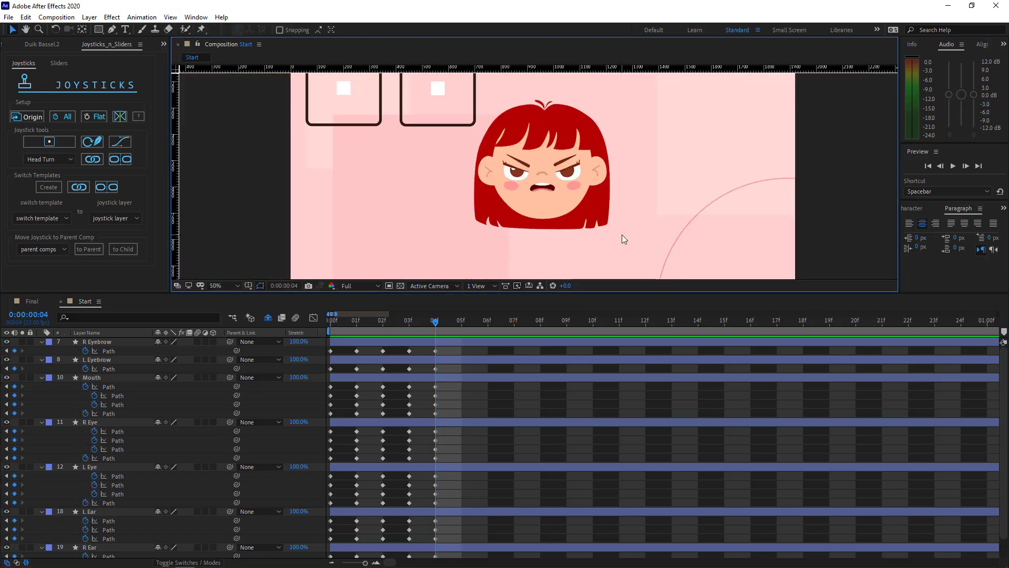
# Examine the smirking expression around 0:00:08:04 in the Final composition and return to the Start composition.
pyautogui.click(32, 301)
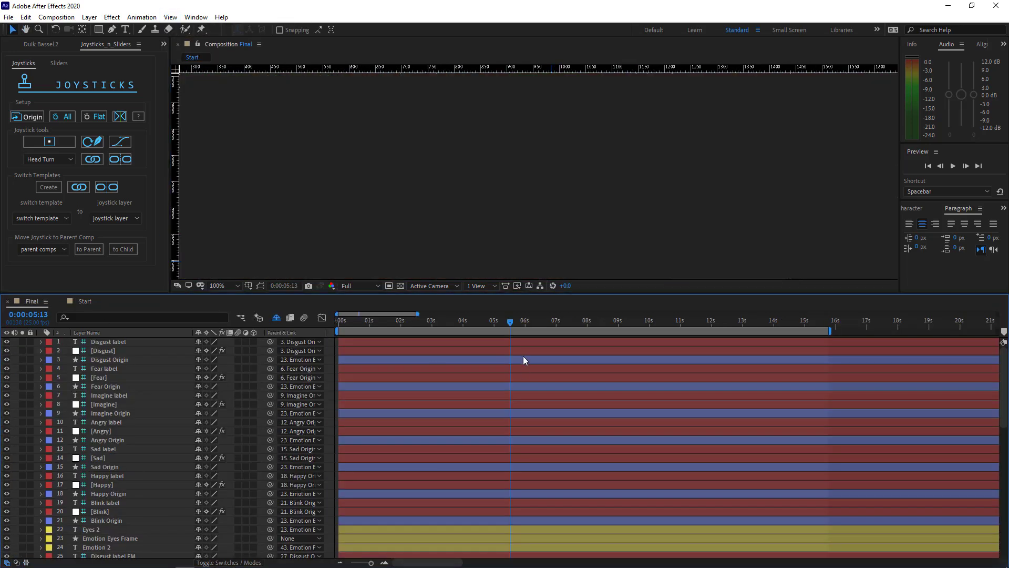
pyautogui.moveTo(546, 321); pyautogui.dragTo(578, 321)
pyautogui.click(604, 320)
pyautogui.click(592, 321)
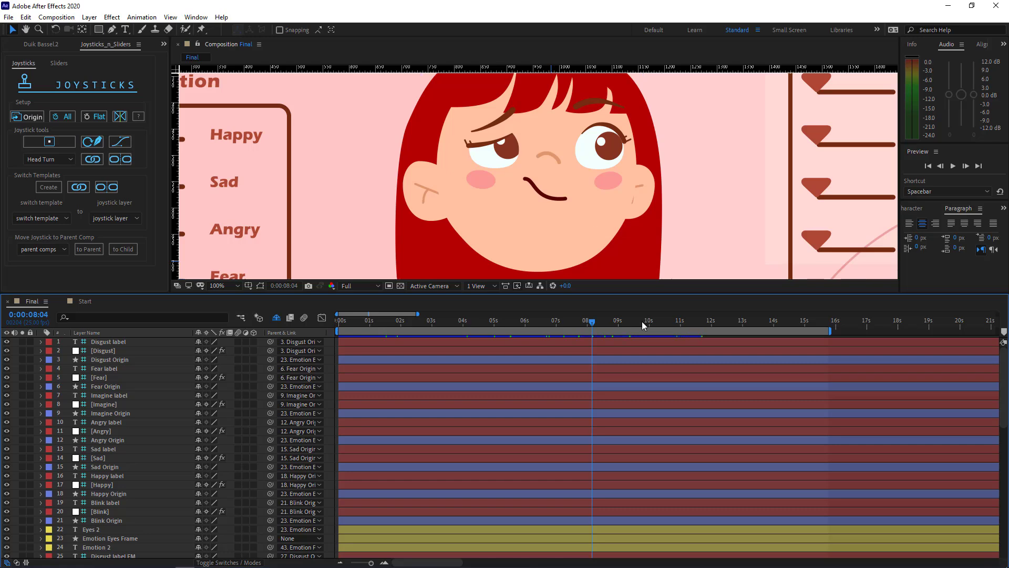
pyautogui.moveTo(641, 320); pyautogui.dragTo(597, 322)
pyautogui.click(84, 302)
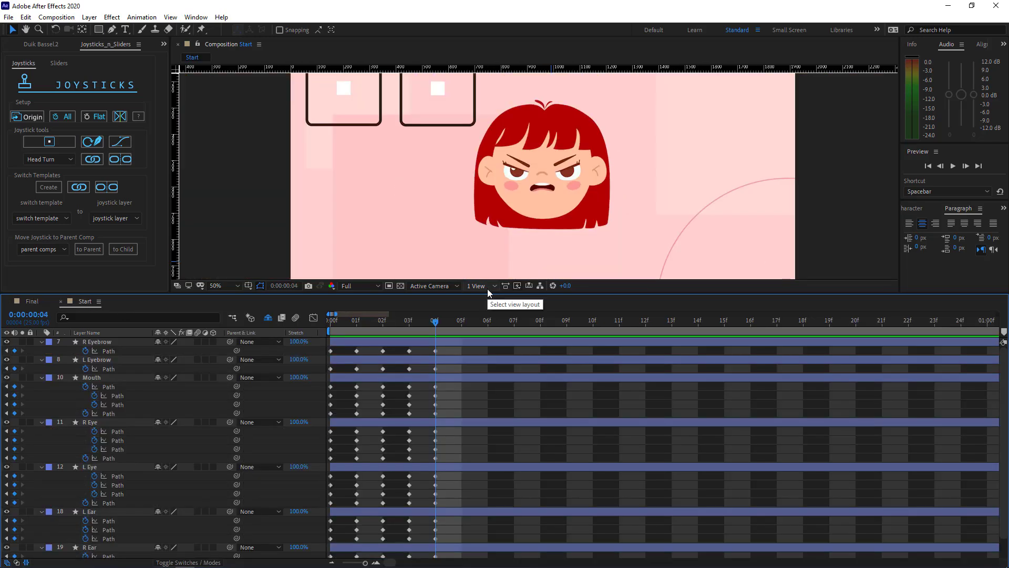
# Copy the neutral face's path keyframes from frame 0 and paste them at frame 5.
pyautogui.click(462, 324)
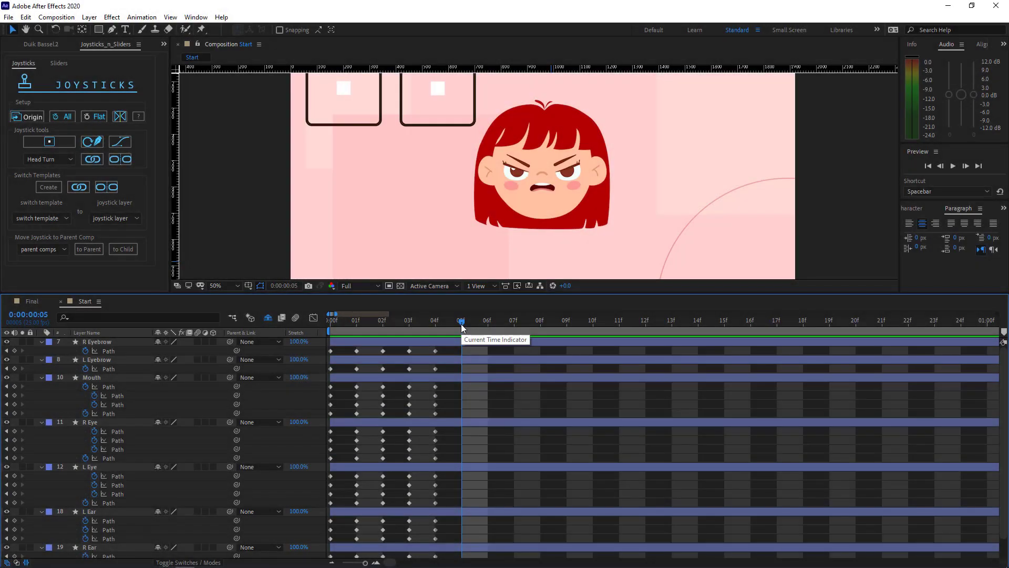
pyautogui.scroll(1, 585, 191)
pyautogui.moveTo(339, 347); pyautogui.dragTo(318, 558)
pyautogui.click(24, 117)
pyautogui.click(524, 391)
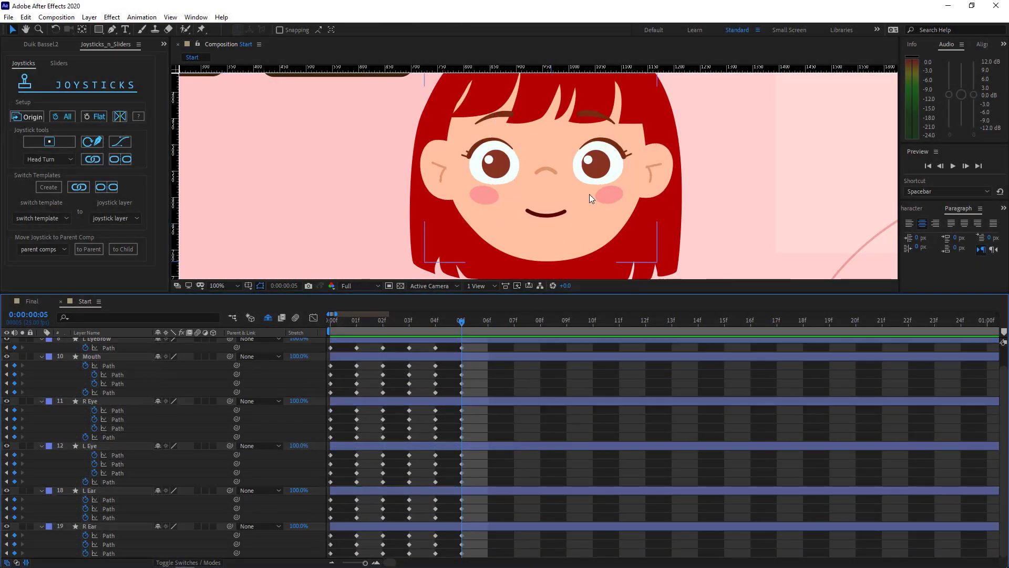
# Adjust the L Eyebrow path at frame 5, lifting the curve at its inner end slightly.
pyautogui.scroll(2, 605, 142)
pyautogui.click(626, 143)
pyautogui.press('g')
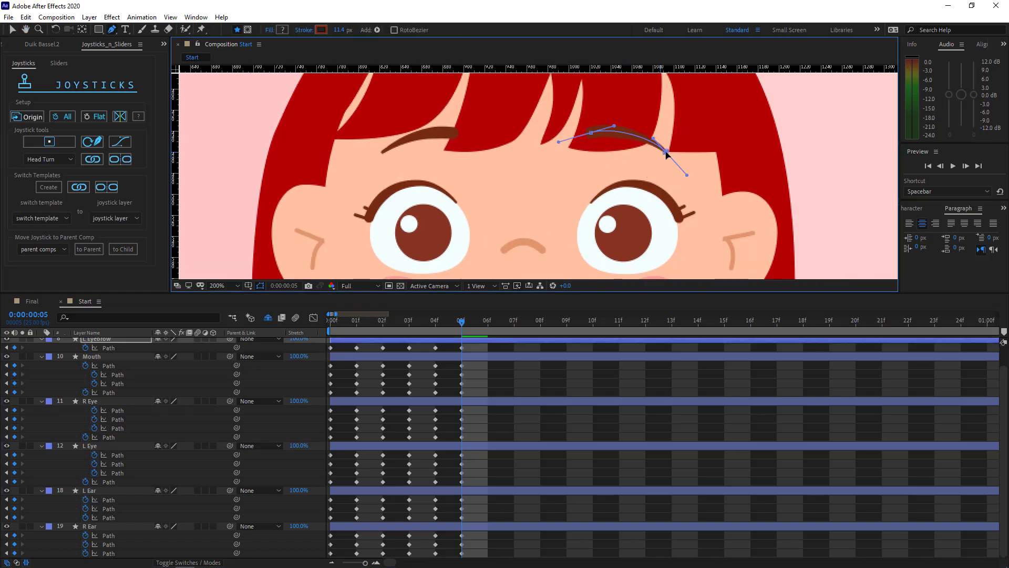
pyautogui.moveTo(586, 132); pyautogui.dragTo(614, 120)
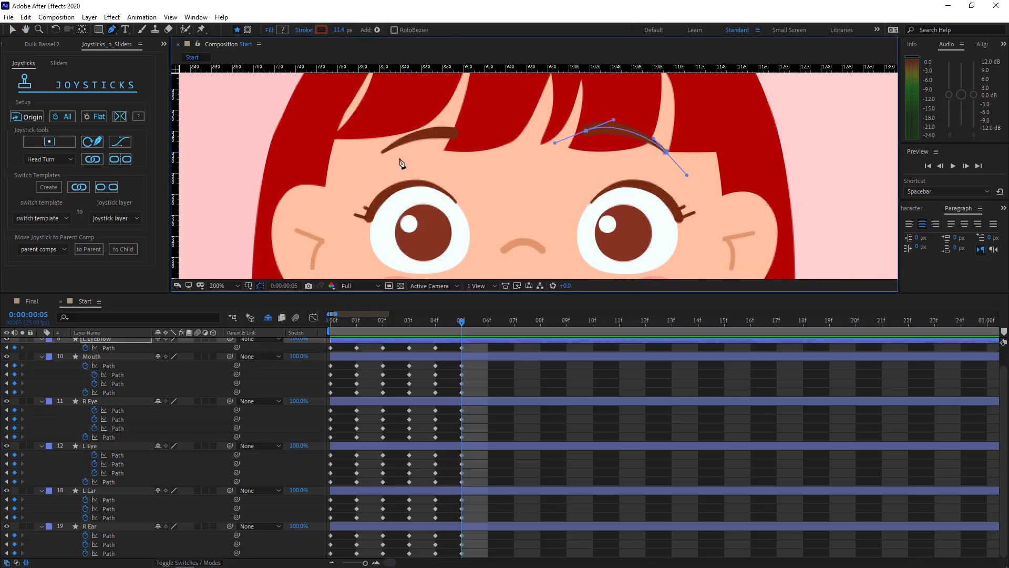
# Reshape the R Eyebrow at frame 5 by lowering its outer end and bending it into a downward-sagging curve.
pyautogui.click(440, 139)
pyautogui.moveTo(383, 152); pyautogui.dragTo(372, 162)
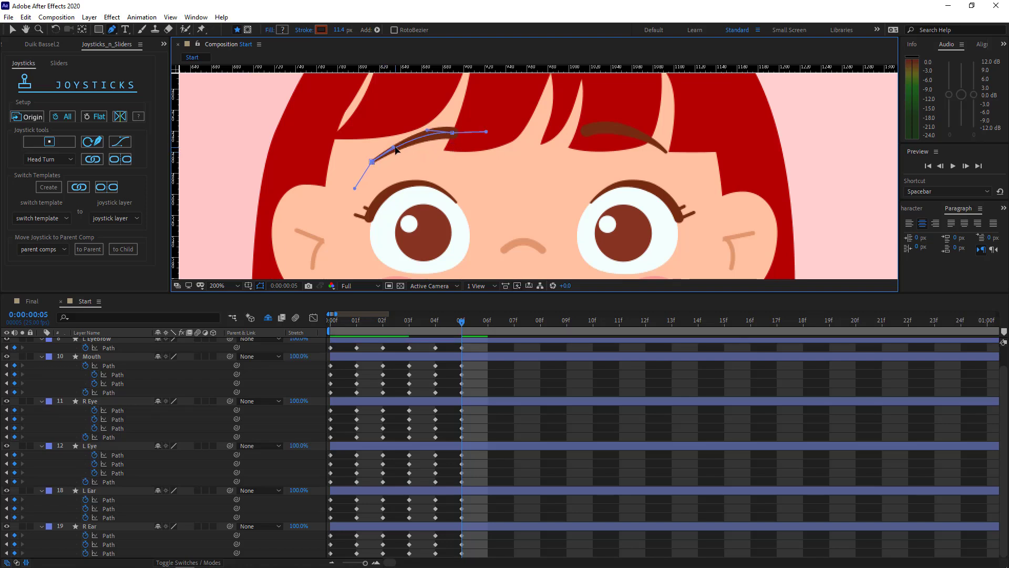
pyautogui.moveTo(419, 134); pyautogui.dragTo(371, 171)
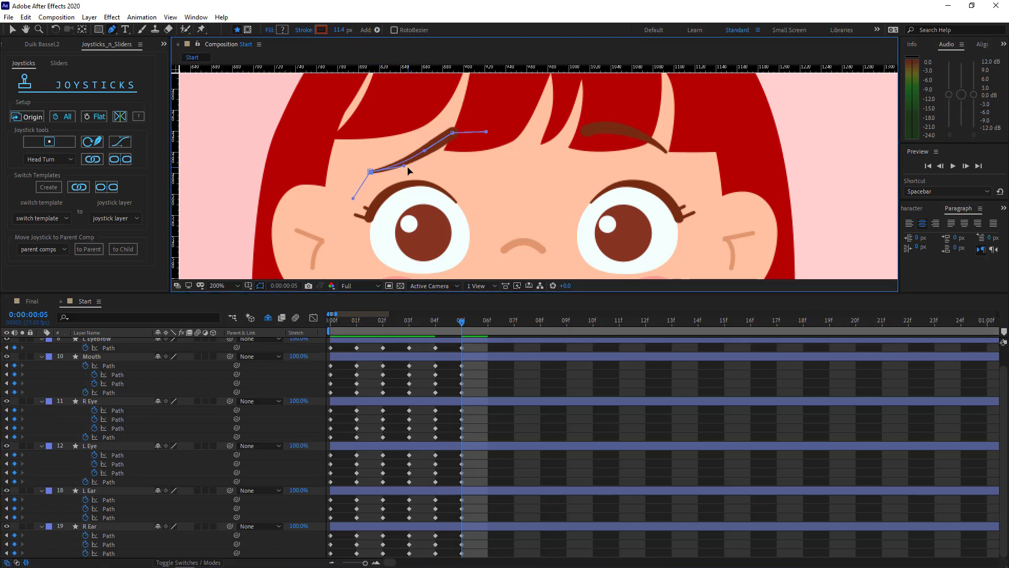
pyautogui.press('F2')
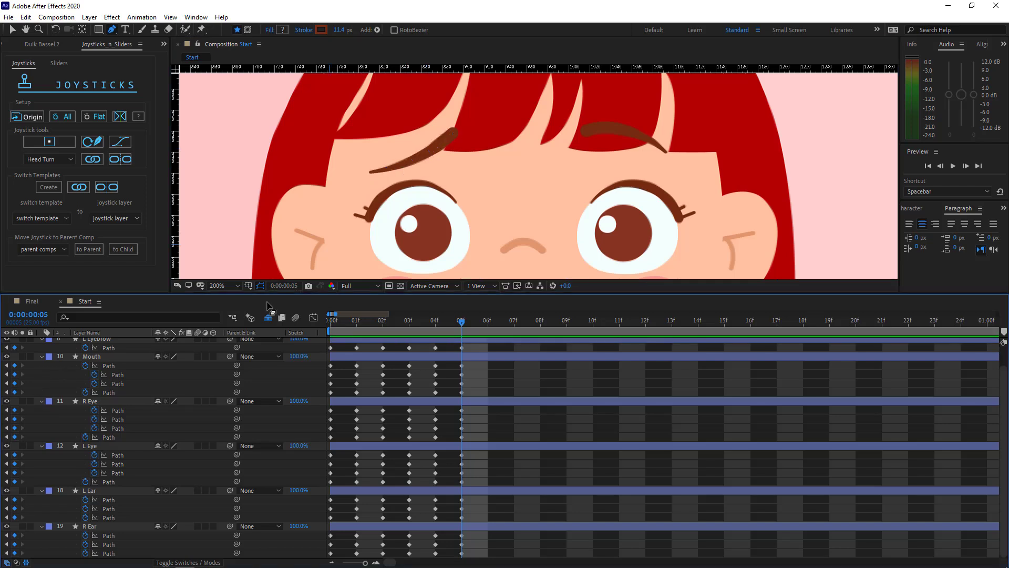
# Copy the R Eye path keyframes from frame 3 and paste them at frame 5 for a half-closed eye.
pyautogui.moveTo(482, 230); pyautogui.dragTo(459, 198)
pyautogui.moveTo(384, 323); pyautogui.dragTo(462, 323)
pyautogui.click(414, 356)
pyautogui.click(116, 448)
pyautogui.click(109, 402)
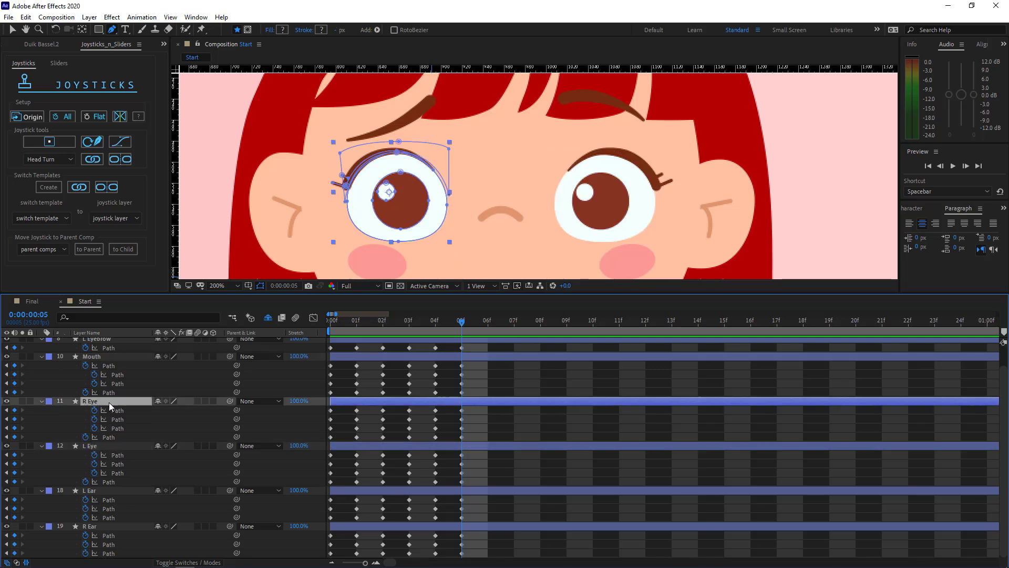
pyautogui.moveTo(401, 407); pyautogui.dragTo(421, 439)
pyautogui.hotkey('ctrl', 'c')
pyautogui.hotkey('ctrl', 'v')
pyautogui.click(504, 453)
# Reshape the mouth line at frame 5 into an S-shaped smirk with its end on the R Eye side raised.
pyautogui.scroll(-1, 580, 215)
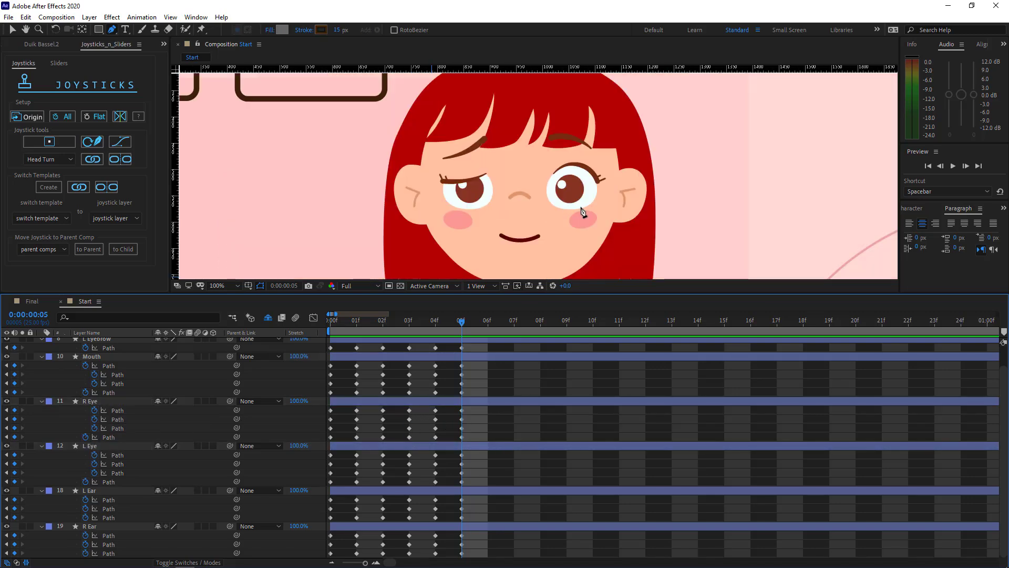
pyautogui.scroll(-1, 582, 209)
pyautogui.scroll(1, 583, 206)
pyautogui.moveTo(530, 207); pyautogui.dragTo(527, 164)
pyautogui.scroll(1, 526, 179)
pyautogui.keyDown('ctrl'); pyautogui.click(513, 214); pyautogui.keyUp('ctrl')
pyautogui.scroll(2, 523, 213)
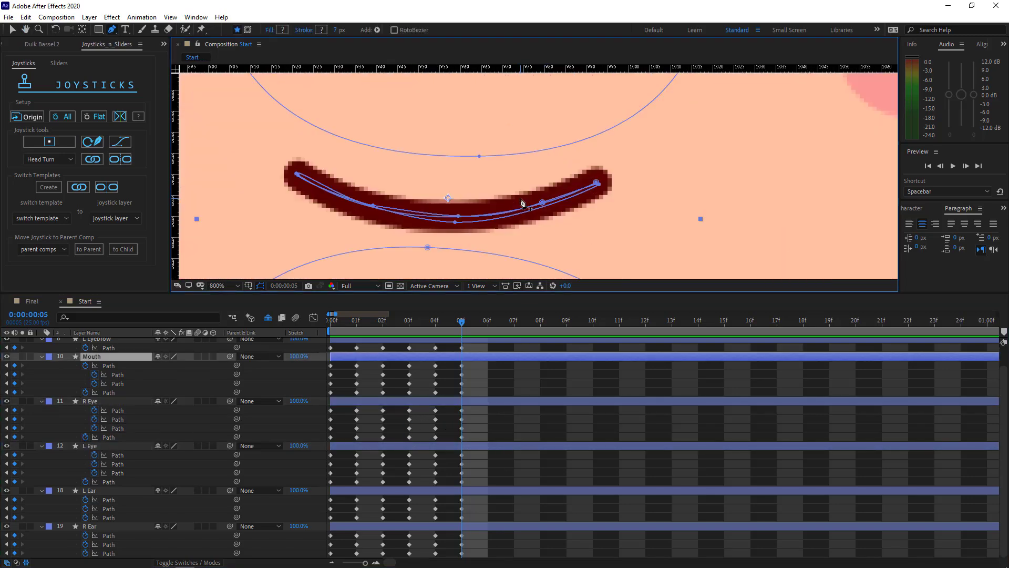
pyautogui.moveTo(304, 175); pyautogui.dragTo(272, 74)
pyautogui.scroll(-1, 365, 148)
pyautogui.moveTo(365, 149); pyautogui.dragTo(358, 192)
pyautogui.moveTo(408, 223); pyautogui.dragTo(430, 189)
pyautogui.moveTo(449, 225); pyautogui.dragTo(459, 162)
pyautogui.moveTo(517, 230); pyautogui.dragTo(401, 245)
pyautogui.click(551, 370)
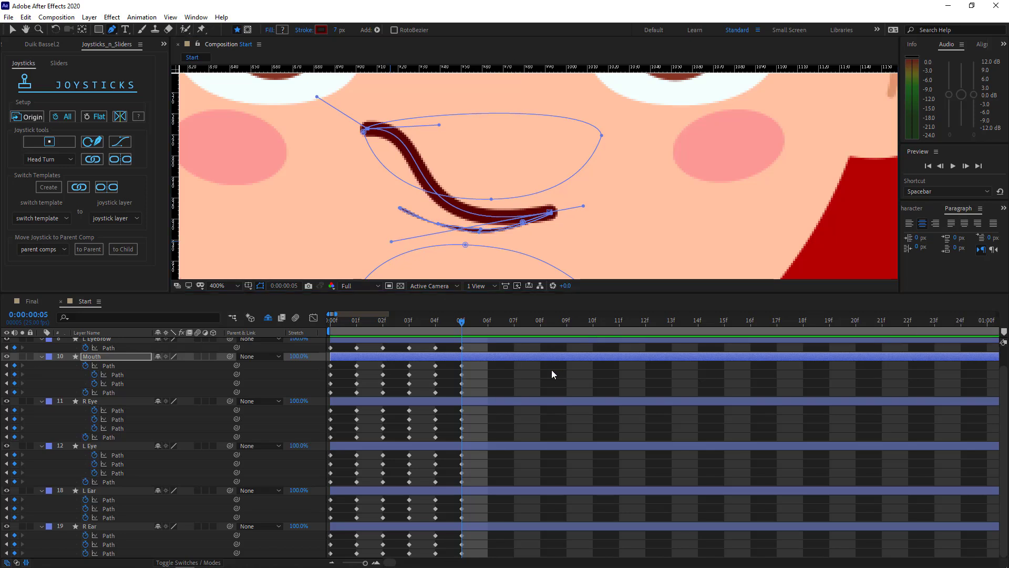
pyautogui.scroll(-3, 526, 223)
pyautogui.scroll(6, 531, 215)
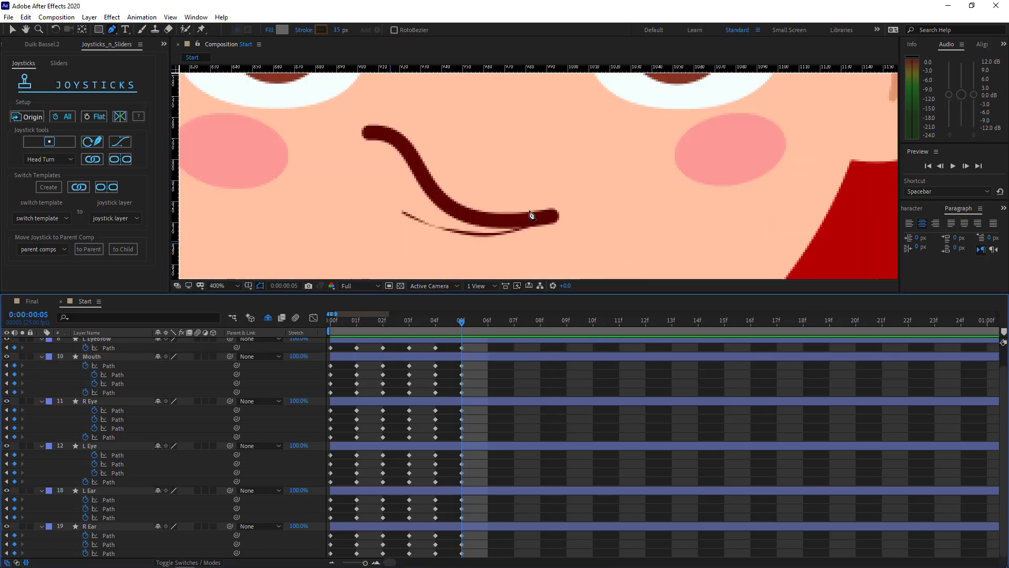
# Adjust the mouth interior path at frame 5, fitting its points and handles to the low end of the mouth line.
pyautogui.click(506, 225)
pyautogui.hotkey('ctrl', 'z')
pyautogui.hotkey('ctrl', 't')
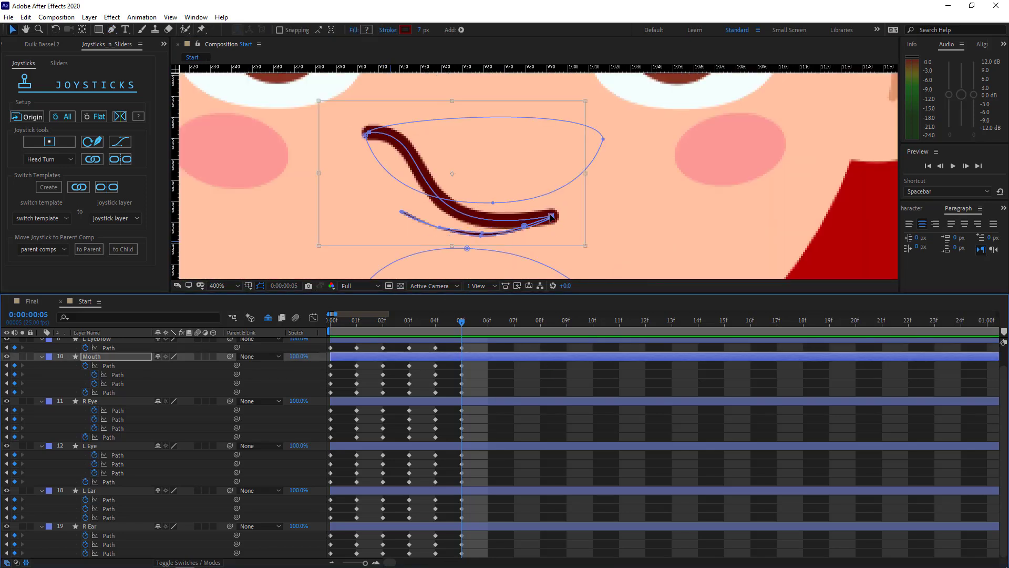
pyautogui.moveTo(549, 219); pyautogui.dragTo(574, 219)
pyautogui.scroll(-1, 552, 201)
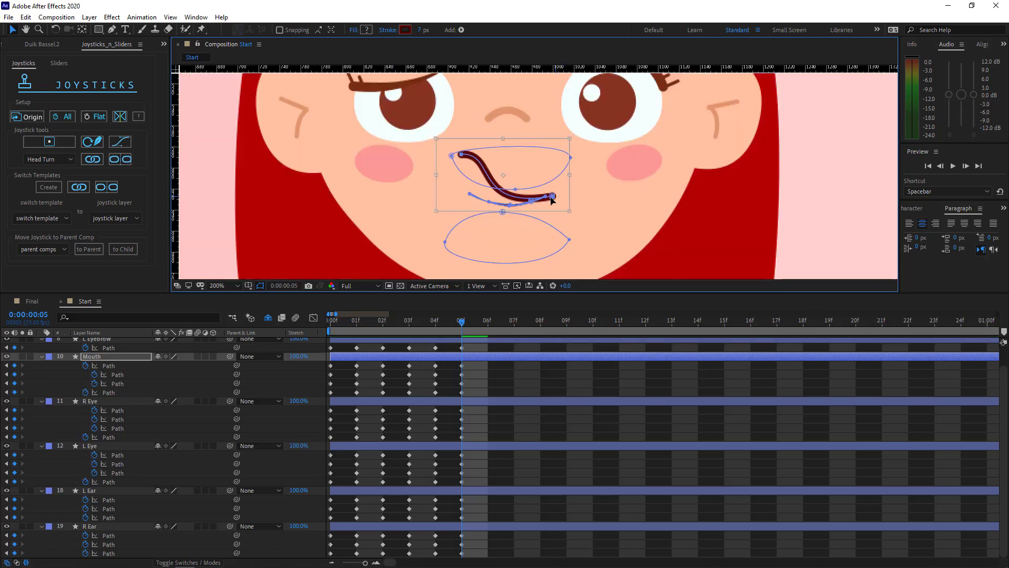
pyautogui.scroll(1, 547, 205)
pyautogui.scroll(1, 535, 203)
pyautogui.press('g')
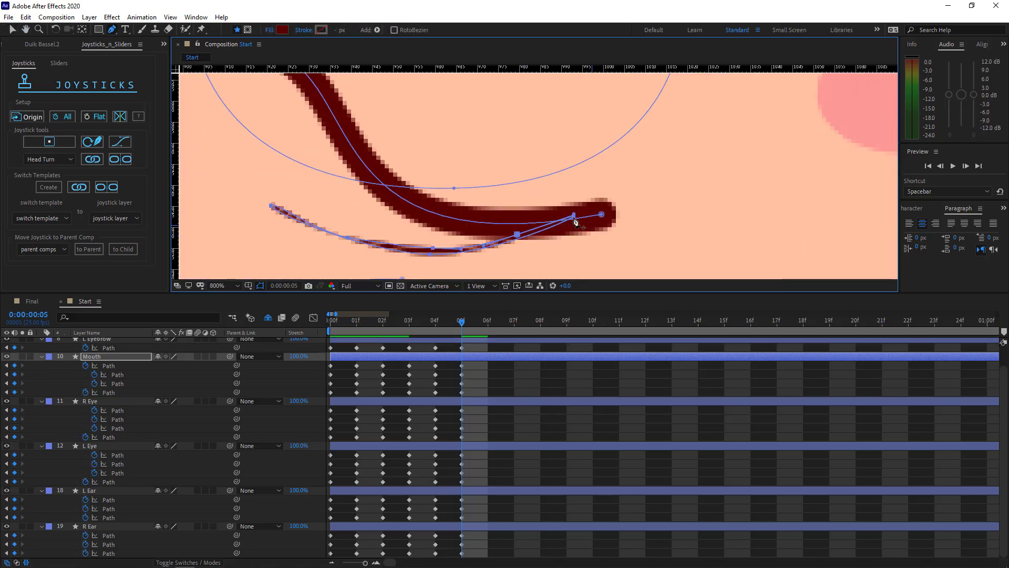
pyautogui.scroll(1, 573, 210)
pyautogui.moveTo(657, 198); pyautogui.dragTo(665, 195)
pyautogui.moveTo(528, 227); pyautogui.dragTo(654, 176)
# Move the outer points of the mouth interior path up to the raised end of the mouth line at frame 5.
pyautogui.scroll(-1, 653, 175)
pyautogui.moveTo(434, 158); pyautogui.dragTo(363, 116)
pyautogui.moveTo(367, 119); pyautogui.dragTo(338, 152)
pyautogui.moveTo(436, 193); pyautogui.dragTo(417, 79)
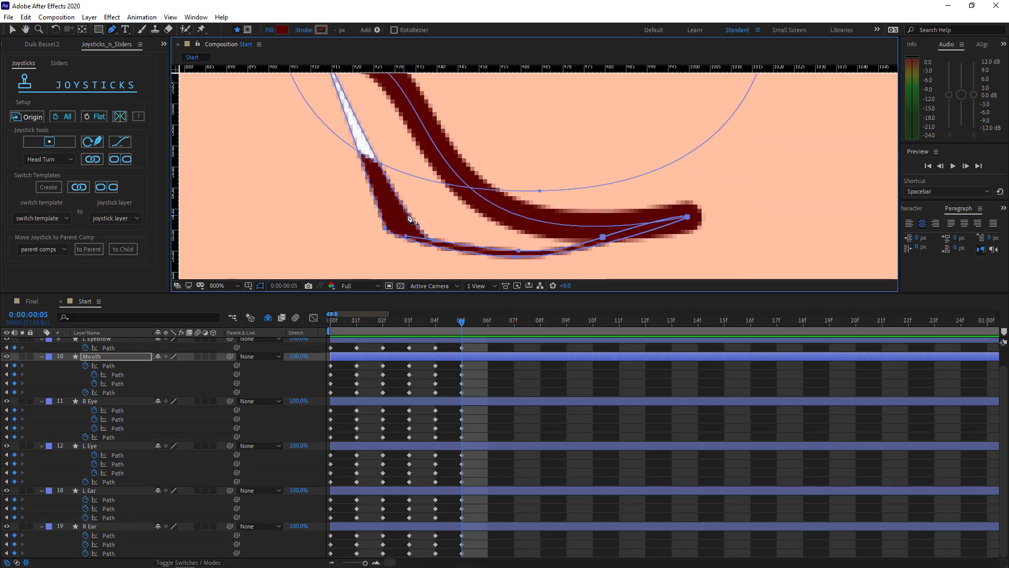
pyautogui.moveTo(385, 228); pyautogui.dragTo(382, 92)
pyautogui.moveTo(515, 277); pyautogui.dragTo(497, 273)
pyautogui.moveTo(433, 264); pyautogui.dragTo(447, 135)
# Shape the mouth interior curve handles at frame 5 so the interior stays hidden behind the S-shaped mouth line.
pyautogui.moveTo(504, 225); pyautogui.dragTo(496, 191)
pyautogui.moveTo(588, 212); pyautogui.dragTo(626, 200)
pyautogui.moveTo(553, 212); pyautogui.dragTo(545, 202)
pyautogui.moveTo(525, 189); pyautogui.dragTo(473, 176)
pyautogui.click(496, 188)
pyautogui.moveTo(501, 232); pyautogui.dragTo(511, 193)
pyautogui.moveTo(570, 194); pyautogui.dragTo(568, 209)
pyautogui.moveTo(486, 149); pyautogui.dragTo(555, 228)
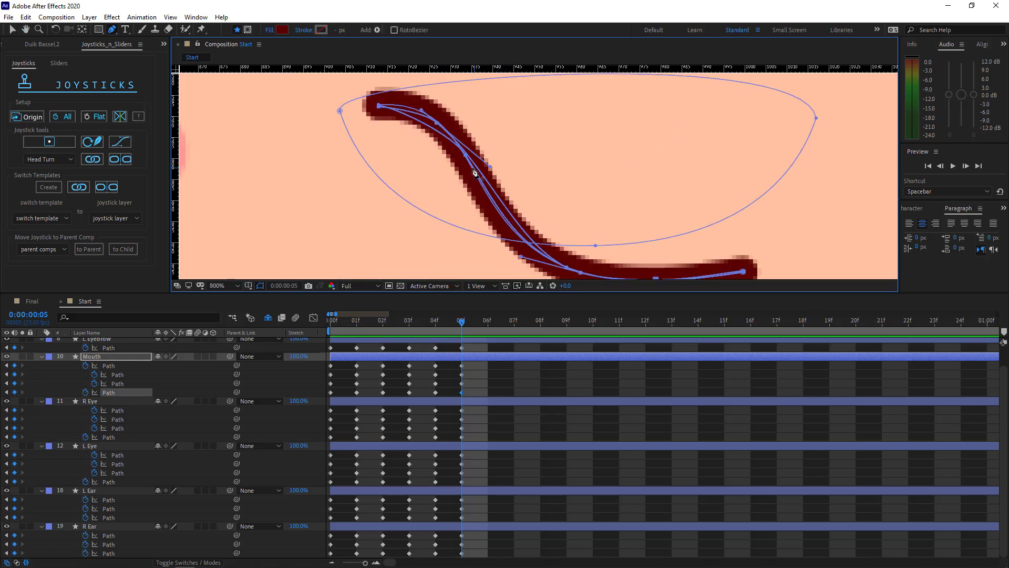
pyautogui.moveTo(475, 172)
pyautogui.mouseDown()
pyautogui.moveTo(473, 151)
pyautogui.moveTo(490, 181)
pyautogui.mouseUp()
pyautogui.moveTo(521, 256); pyautogui.dragTo(500, 249)
pyautogui.scroll(-1, 500, 249)
pyautogui.click(507, 391)
pyautogui.press('/')
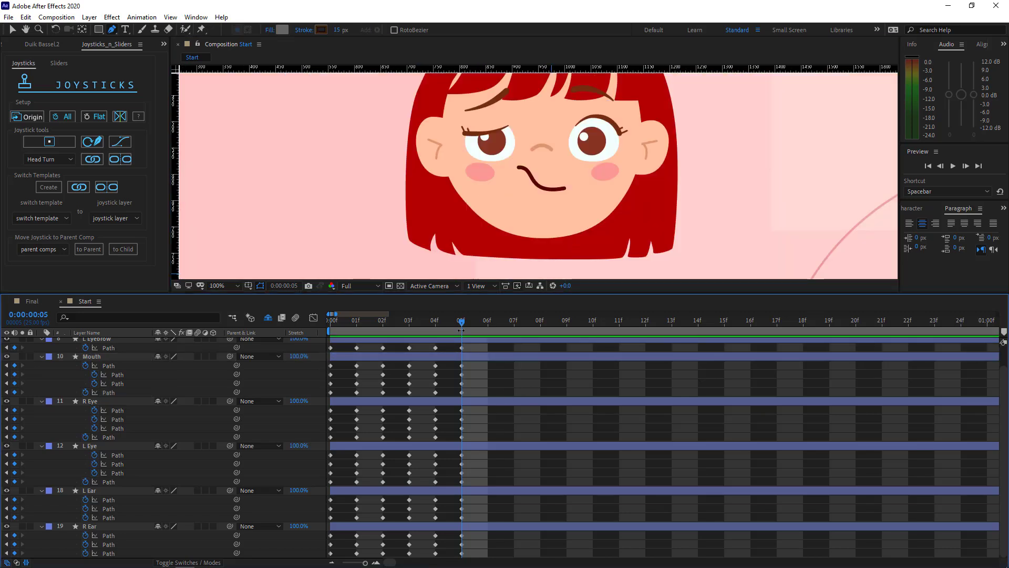
# Move the Mouth path keyframes from frame 5 to frame 10, and return them to frame 5.
pyautogui.scroll(1, 181, 437)
pyautogui.moveTo(474, 363); pyautogui.dragTo(456, 395)
pyautogui.moveTo(462, 392); pyautogui.dragTo(593, 417)
pyautogui.click(547, 368)
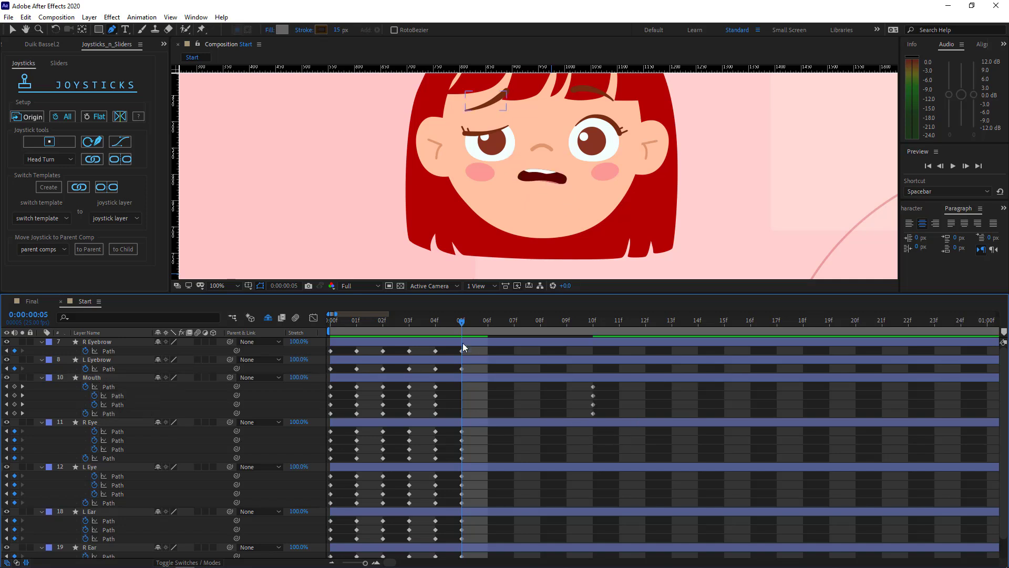
pyautogui.moveTo(462, 323); pyautogui.dragTo(585, 417)
pyautogui.moveTo(593, 413); pyautogui.dragTo(463, 410)
pyautogui.click(489, 368)
# Copy all the neutral facial path keyframes from frame 0 and paste them at frame 6.
pyautogui.moveTo(249, 248); pyautogui.dragTo(244, 275)
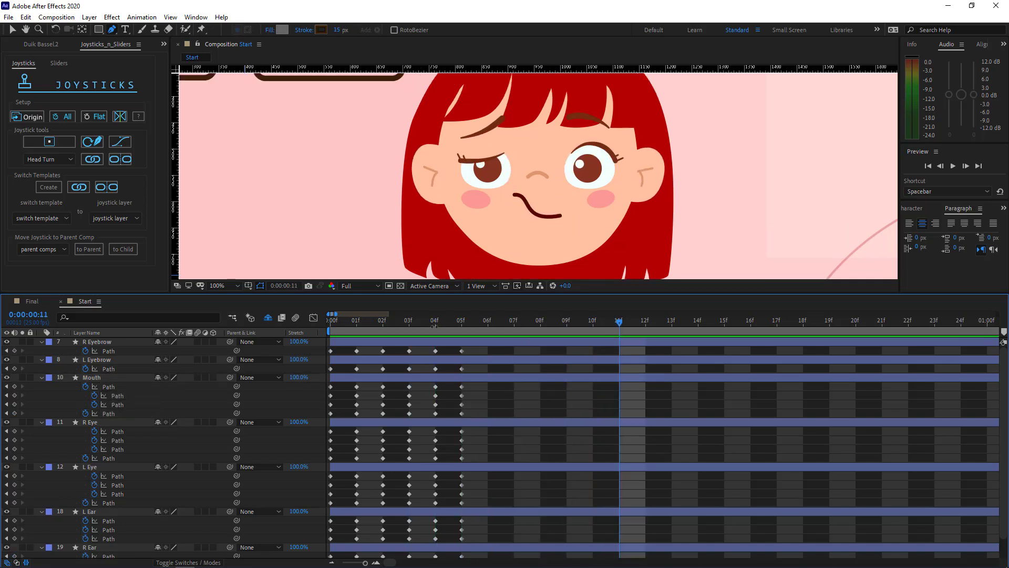
pyautogui.moveTo(436, 322); pyautogui.dragTo(458, 326)
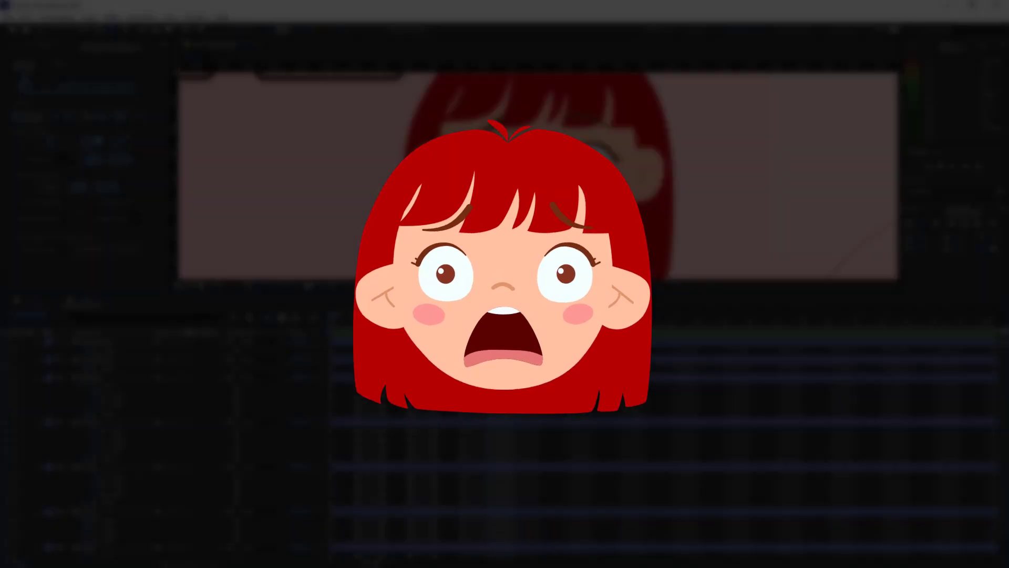
pyautogui.hotkey('ctrl', 'a')
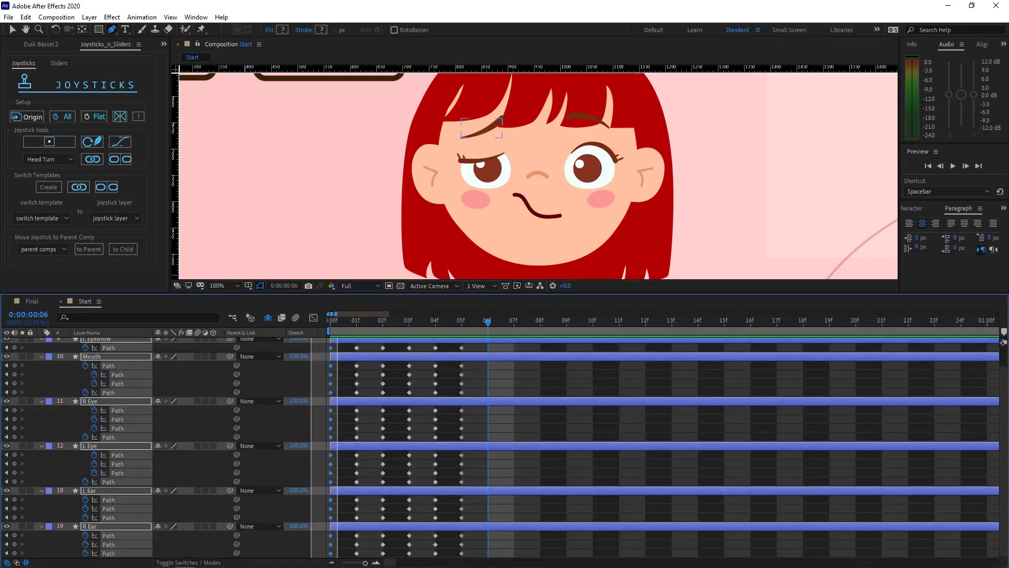
pyautogui.click(28, 117)
pyautogui.click(187, 440)
pyautogui.scroll(1, 187, 440)
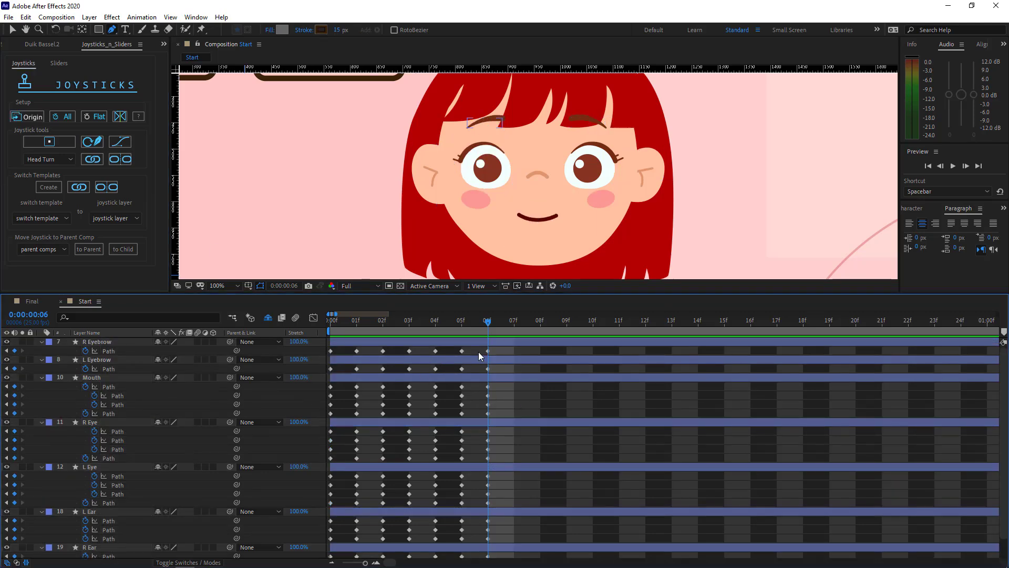
# Copy the R Eyebrow and L Eyebrow path keyframes from frame 3 and paste them at frame 6.
pyautogui.click(409, 351)
pyautogui.hotkey('ctrl', 'c')
pyautogui.hotkey('ctrl', 'v')
pyautogui.click(409, 369)
pyautogui.hotkey('ctrl', 'c')
pyautogui.hotkey('ctrl', 'v')
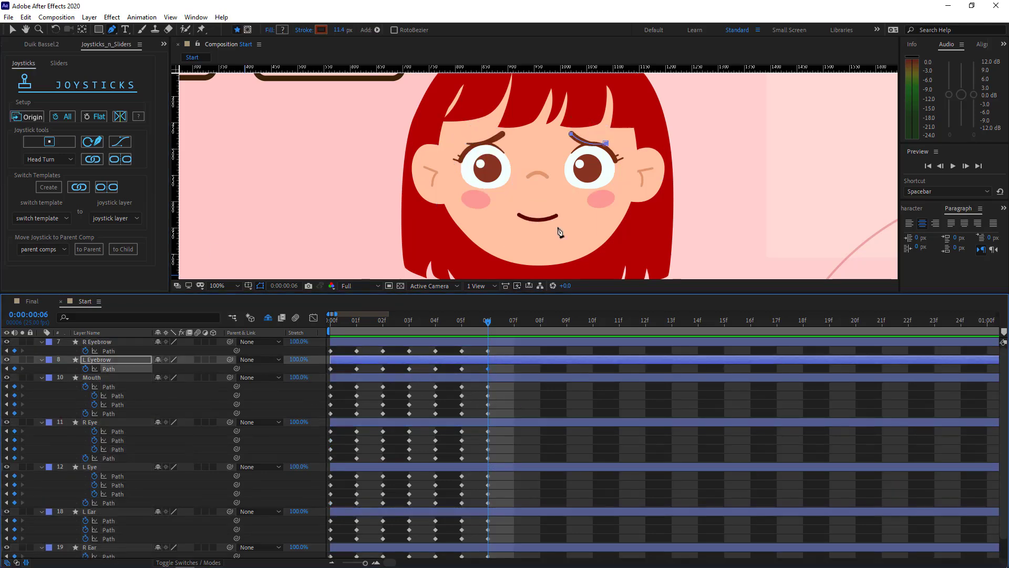
# Raise the L Eyebrow path at frame 6 well above the eye and widen it.
pyautogui.scroll(2, 560, 232)
pyautogui.press('v')
pyautogui.hotkey('shift', 'Up')
pyautogui.hotkey('shift', 'Up')
pyautogui.hotkey('shift', 'Up')
pyautogui.hotkey('shift', 'Up')
pyautogui.hotkey('shift', 'Up')
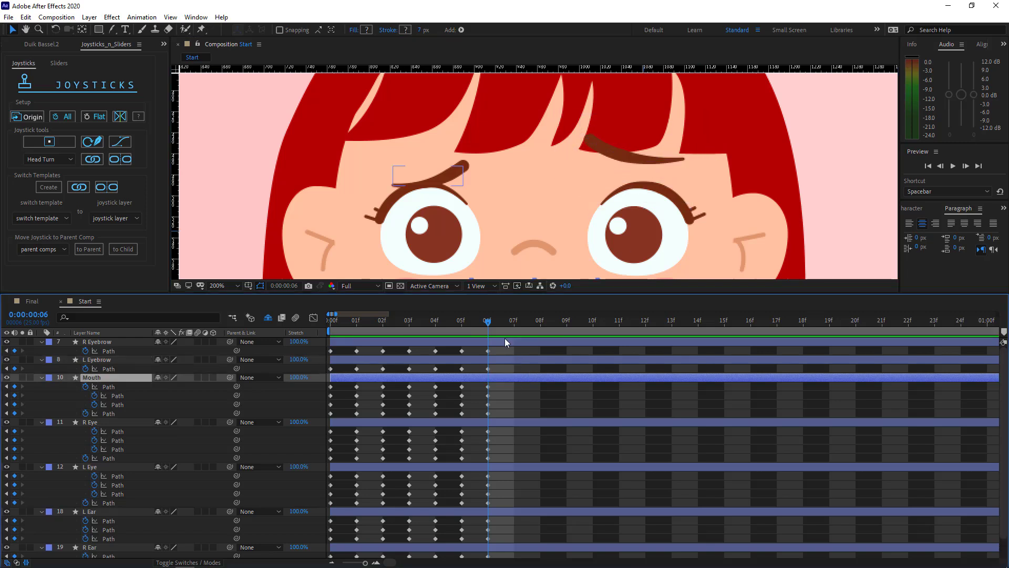
# Raise the R Eyebrow path at frame 6 to the height of the L Eyebrow.
pyautogui.click(421, 177)
pyautogui.press('g')
pyautogui.hotkey('ctrl', 't')
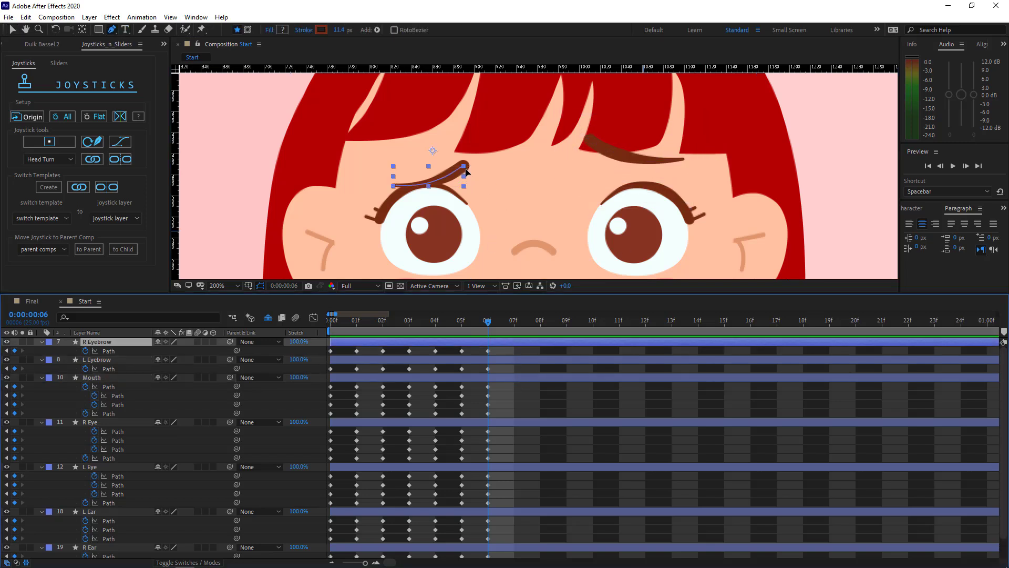
pyautogui.click(463, 167)
pyautogui.hotkey('ctrl', 't')
pyautogui.moveTo(457, 186); pyautogui.dragTo(457, 165)
pyautogui.press('Return')
# Place a horizontal guide at the eyebrow tops and widen the R Eyebrow path at frame 6.
pyautogui.moveTo(577, 69); pyautogui.dragTo(602, 132)
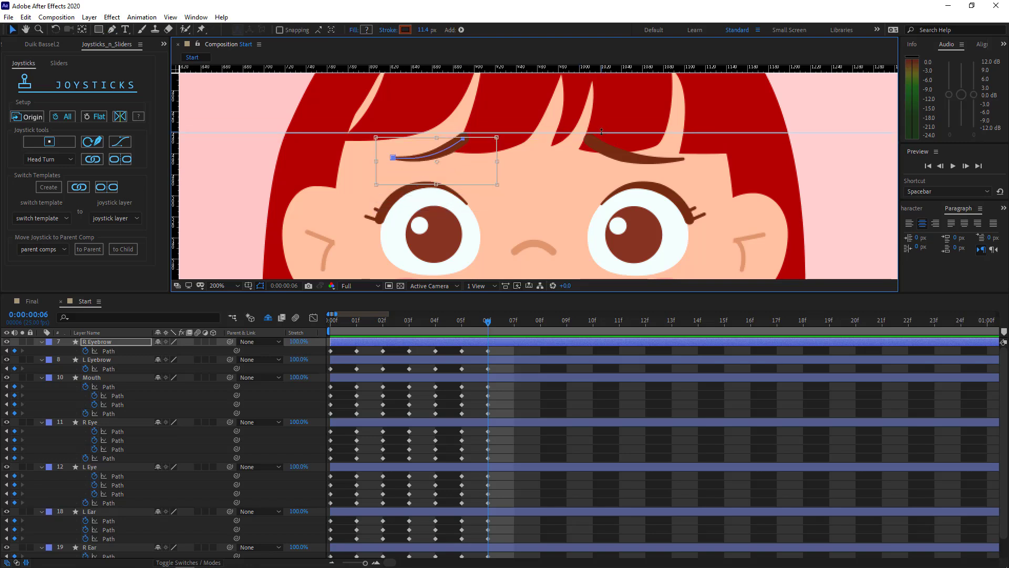
pyautogui.moveTo(502, 166); pyautogui.dragTo(516, 161)
pyautogui.press('F2')
pyautogui.scroll(-1, 541, 207)
pyautogui.scroll(1, 541, 210)
pyautogui.hotkey('ctrl', 'z')
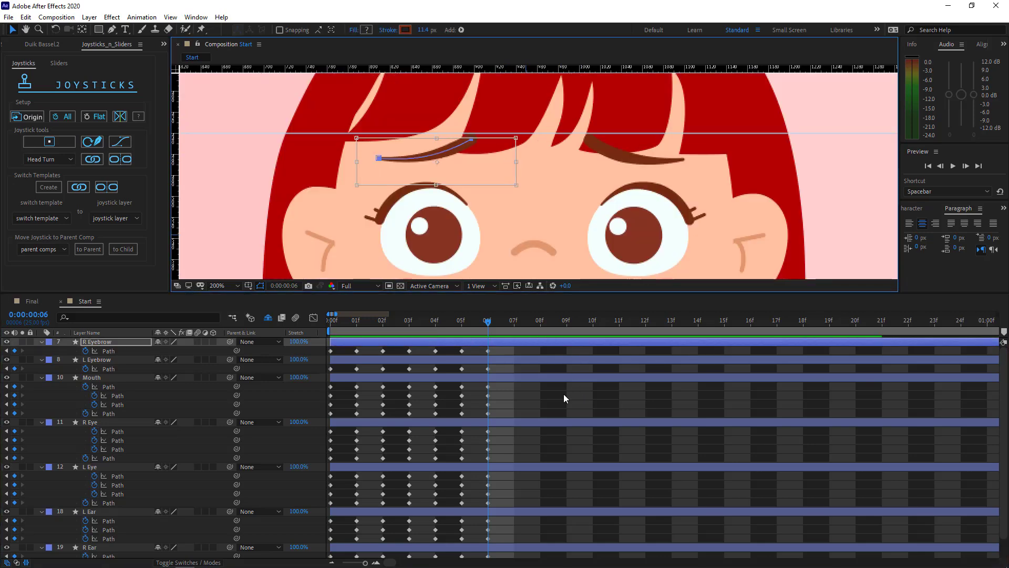
pyautogui.click(564, 395)
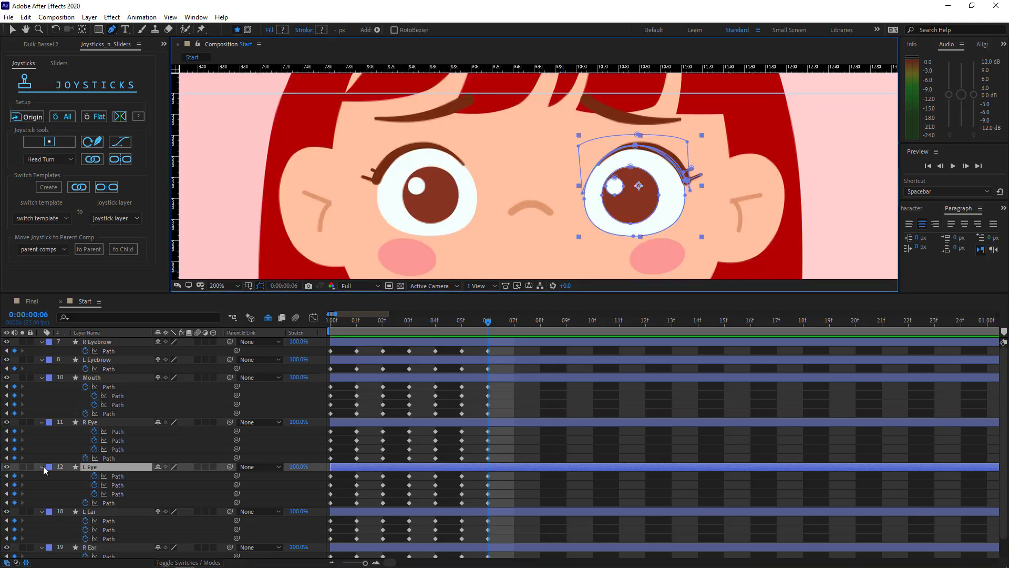
# Add a path keyframe to the L Eye's White shape at frame 6.
pyautogui.keyDown('ctrl'); pyautogui.click(41, 466); pyautogui.keyUp('ctrl')
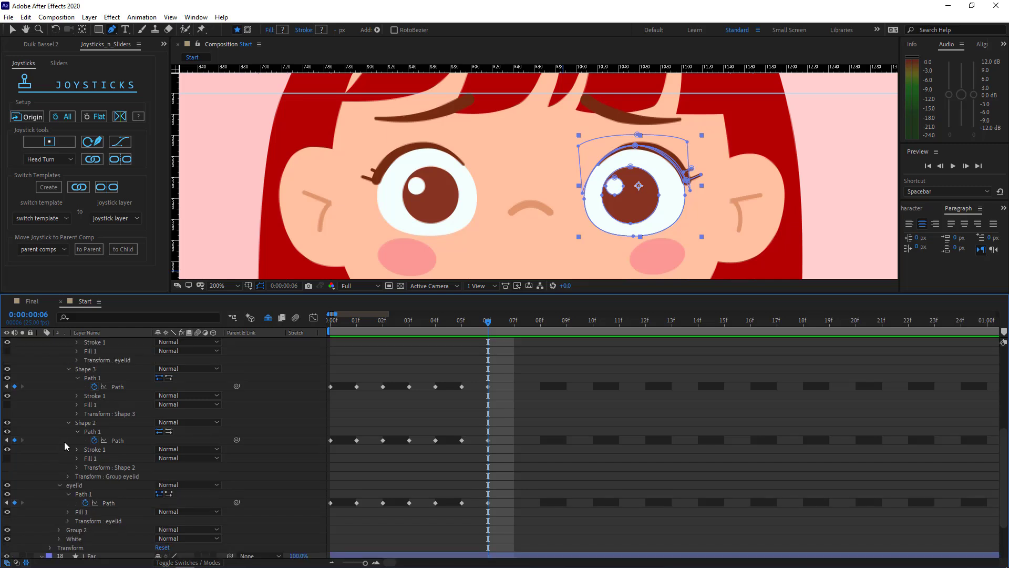
pyautogui.scroll(-4, 79, 475)
pyautogui.click(58, 485)
pyautogui.scroll(-2, 61, 478)
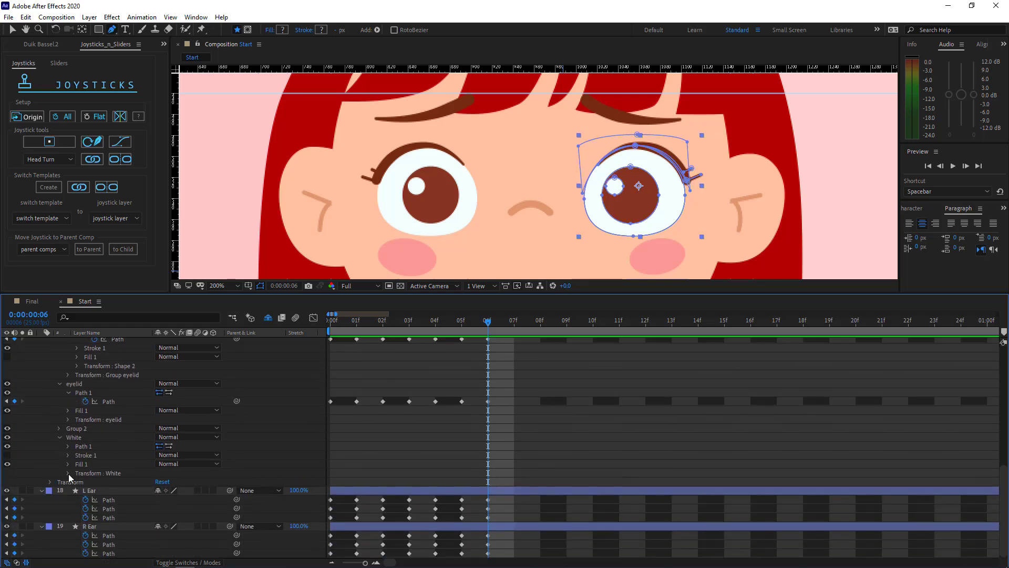
pyautogui.click(85, 455)
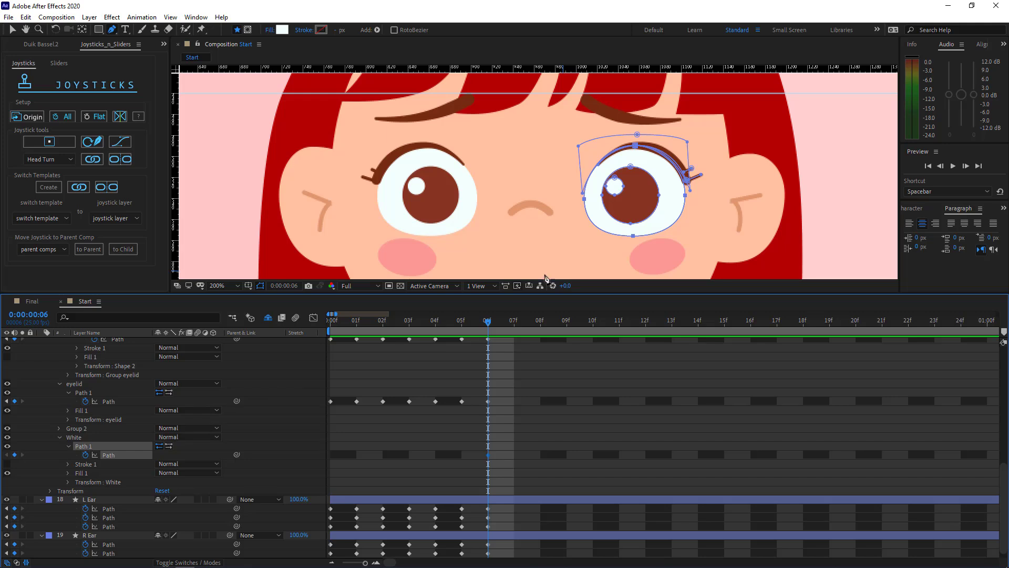
# Add path keyframes at frame 6 to the Light and Black shapes in the L Eye's Group Pupil.
pyautogui.click(59, 429)
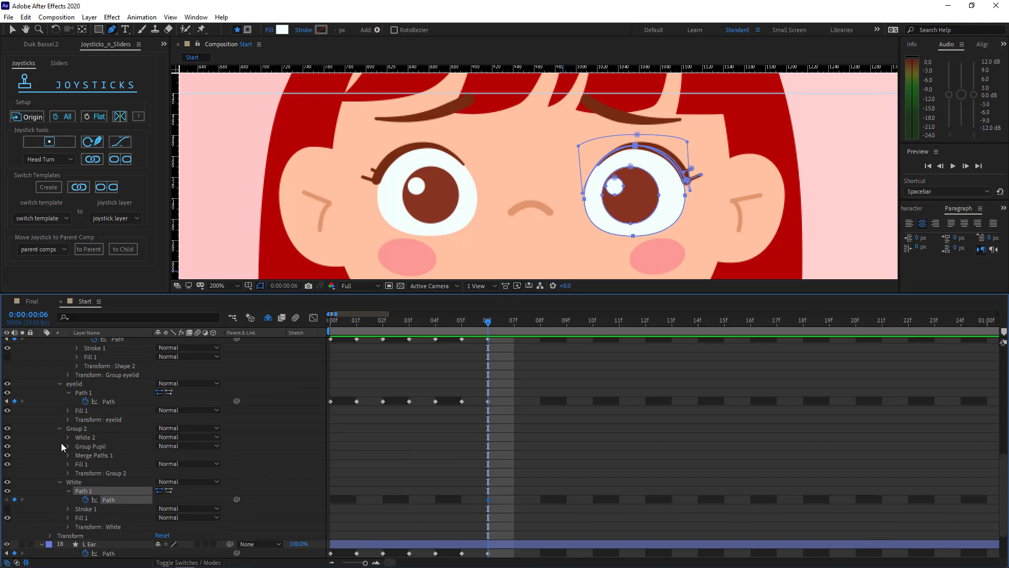
pyautogui.click(67, 447)
pyautogui.click(77, 465)
pyautogui.click(86, 473)
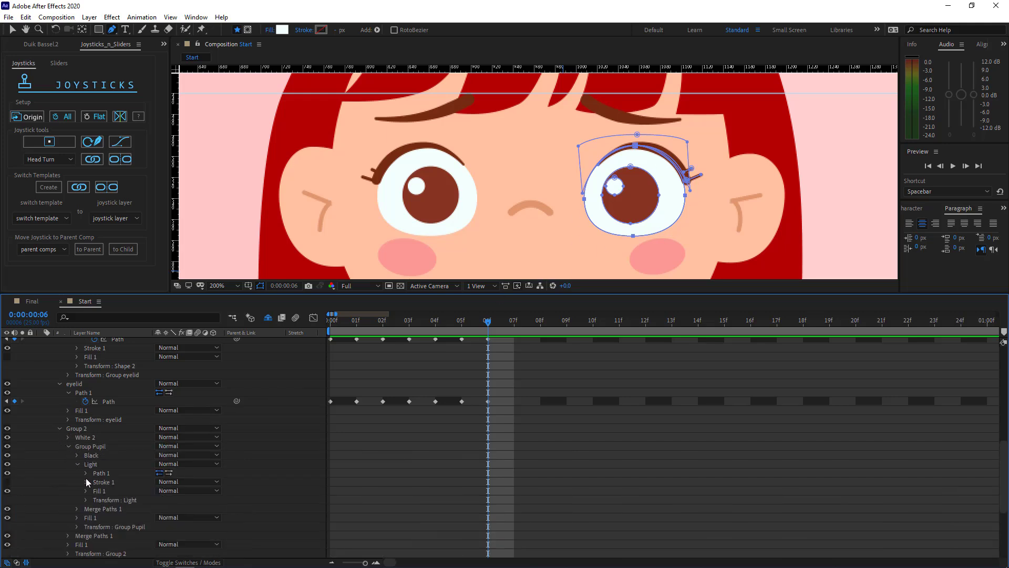
pyautogui.click(104, 482)
pyautogui.click(77, 455)
pyautogui.click(86, 464)
pyautogui.click(103, 473)
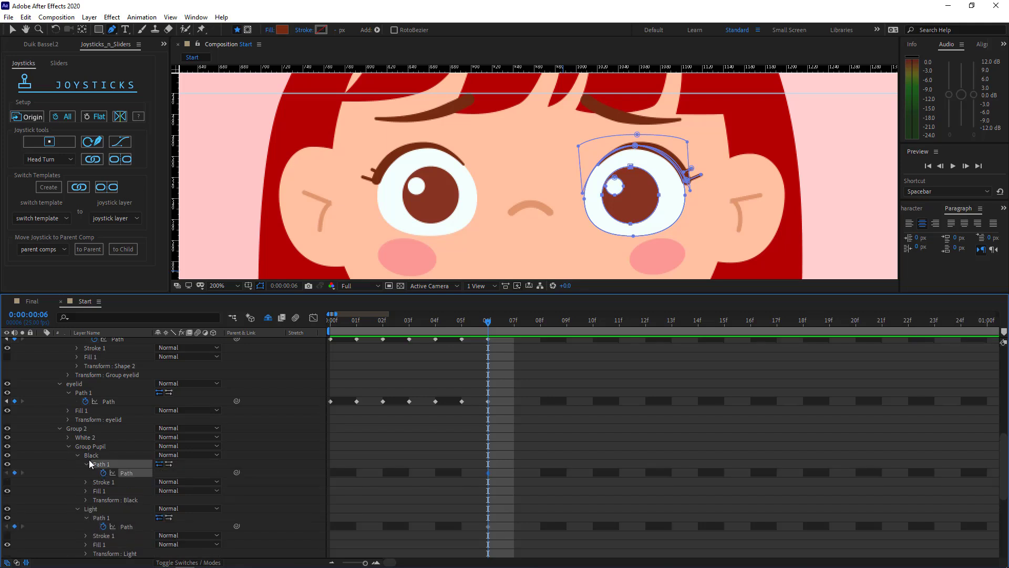
# Copy the new L Eye White, Black and Light path keyframes and paste them at frames 5, 4, 3, 2, 1 and 0.
pyautogui.press('u')
pyautogui.moveTo(494, 466); pyautogui.dragTo(479, 485)
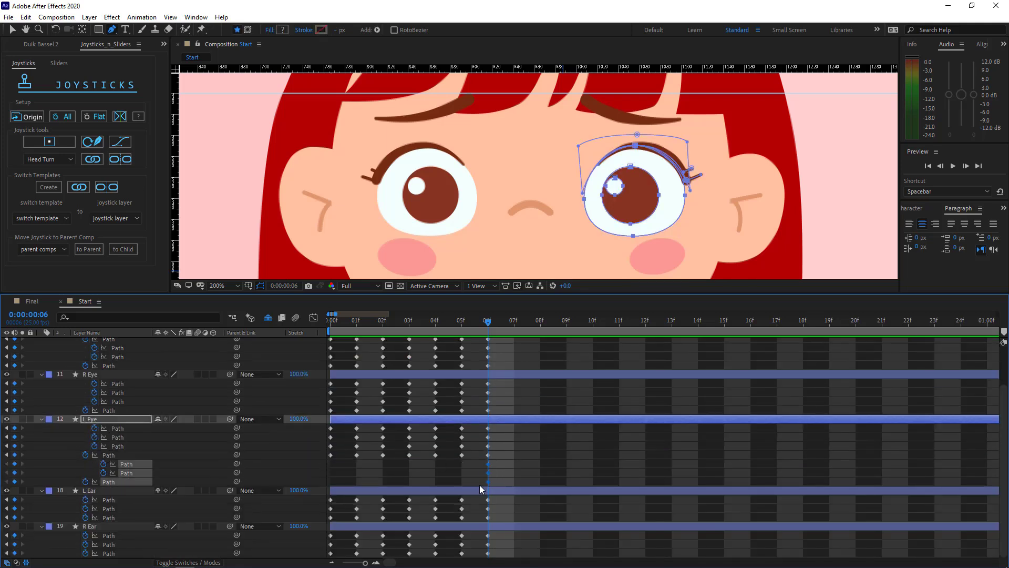
pyautogui.hotkey('ctrl', 'c')
pyautogui.click(464, 324)
pyautogui.hotkey('ctrl', 'v')
pyautogui.click(433, 326)
pyautogui.hotkey('ctrl', 'v')
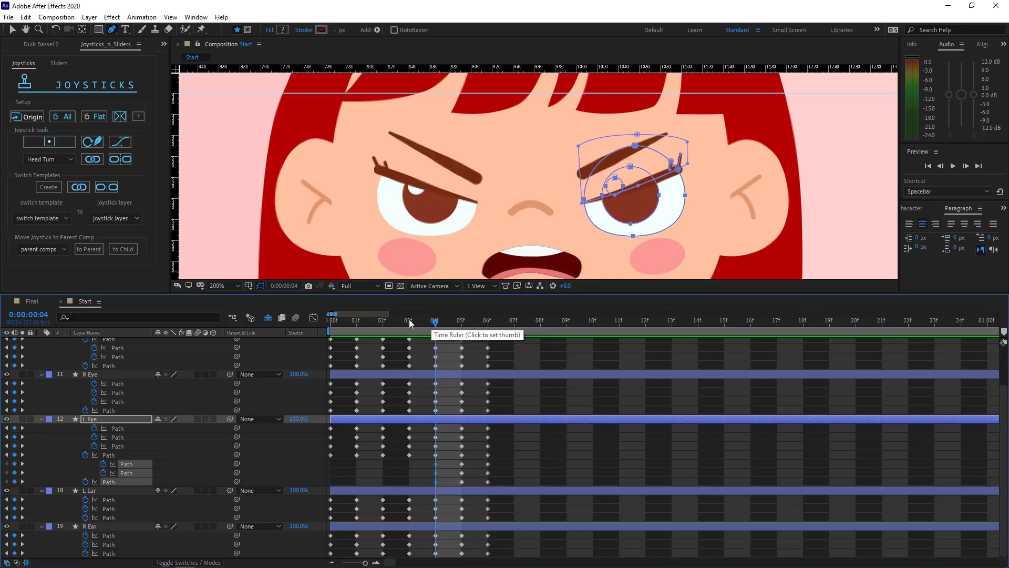
pyautogui.click(406, 326)
pyautogui.hotkey('ctrl', 'v')
pyautogui.click(379, 327)
pyautogui.hotkey('ctrl', 'v')
pyautogui.click(355, 328)
pyautogui.hotkey('ctrl', 'v')
pyautogui.click(332, 327)
pyautogui.hotkey('ctrl', 'v')
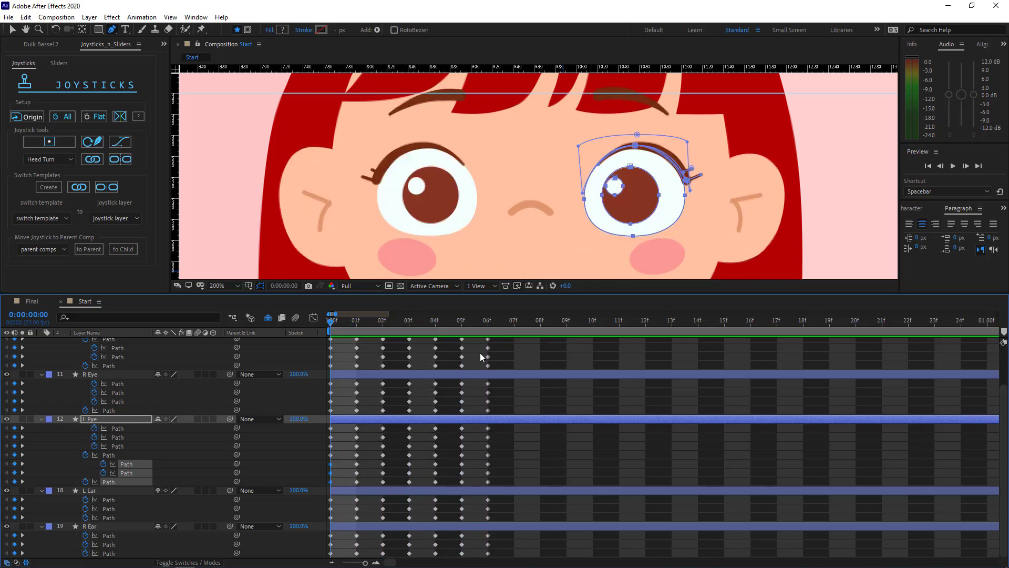
# Add a path keyframe to the R Eye's White shape at frame 6.
pyautogui.click(487, 322)
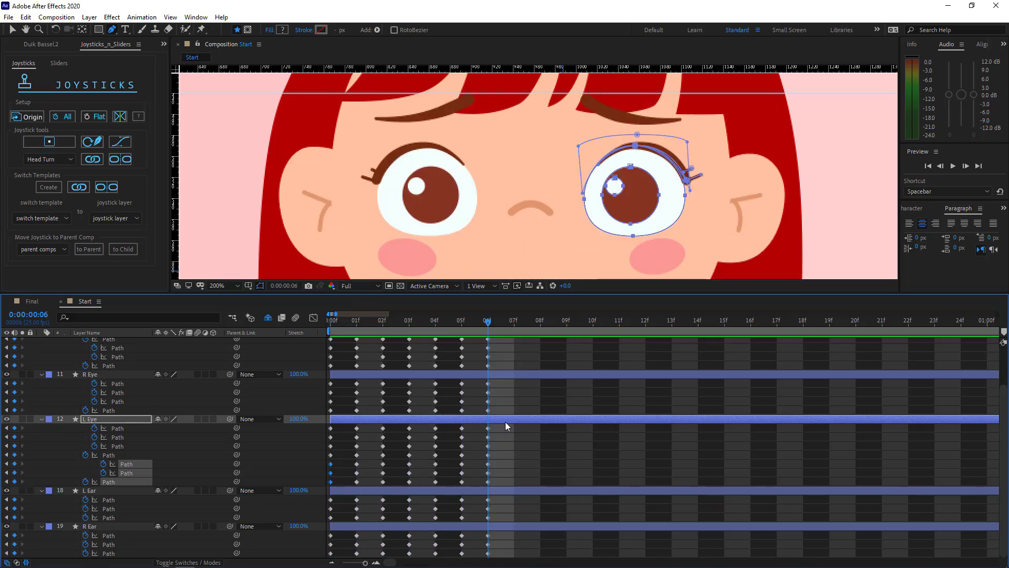
pyautogui.click(41, 374)
pyautogui.click(40, 410)
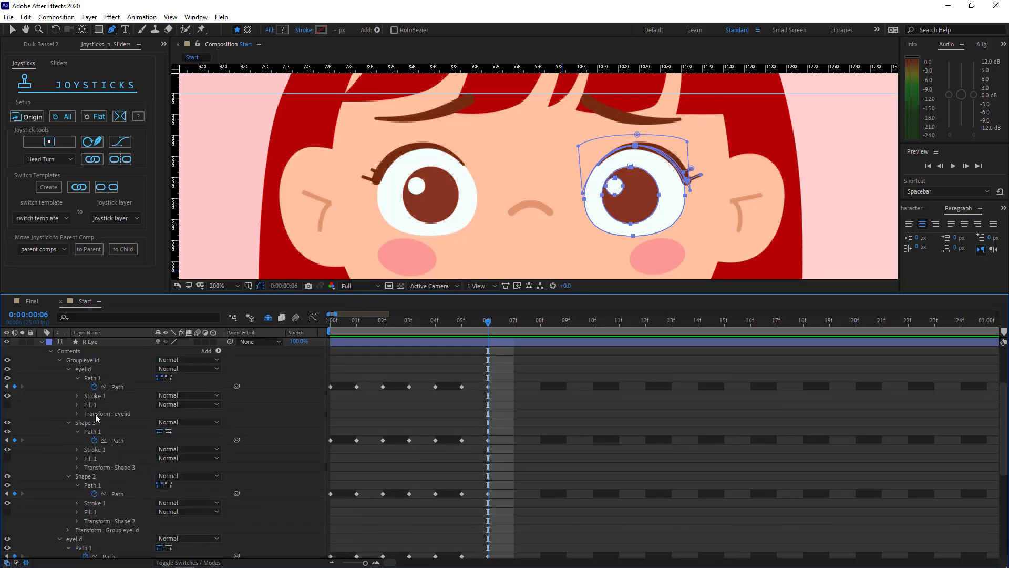
pyautogui.scroll(-3, 100, 468)
pyautogui.click(60, 485)
pyautogui.click(68, 493)
pyautogui.click(86, 502)
# Add path keyframes at frame 6 to the Black and Light shapes in the R Eye's Group Pupil.
pyautogui.click(59, 475)
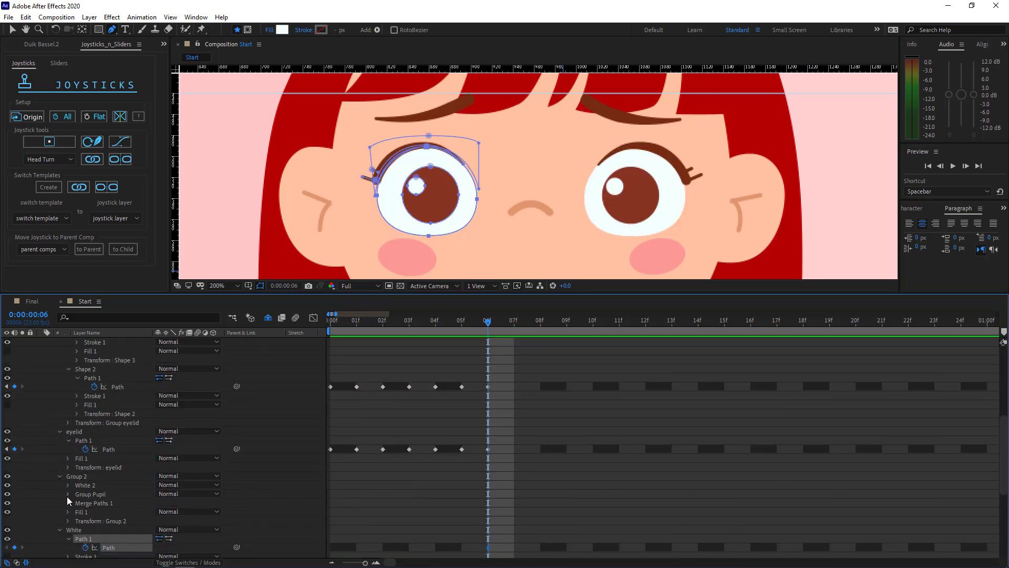
pyautogui.click(67, 494)
pyautogui.click(76, 502)
pyautogui.click(86, 511)
pyautogui.click(103, 520)
pyautogui.scroll(-3, 95, 510)
pyautogui.click(77, 476)
pyautogui.click(85, 484)
pyautogui.click(103, 493)
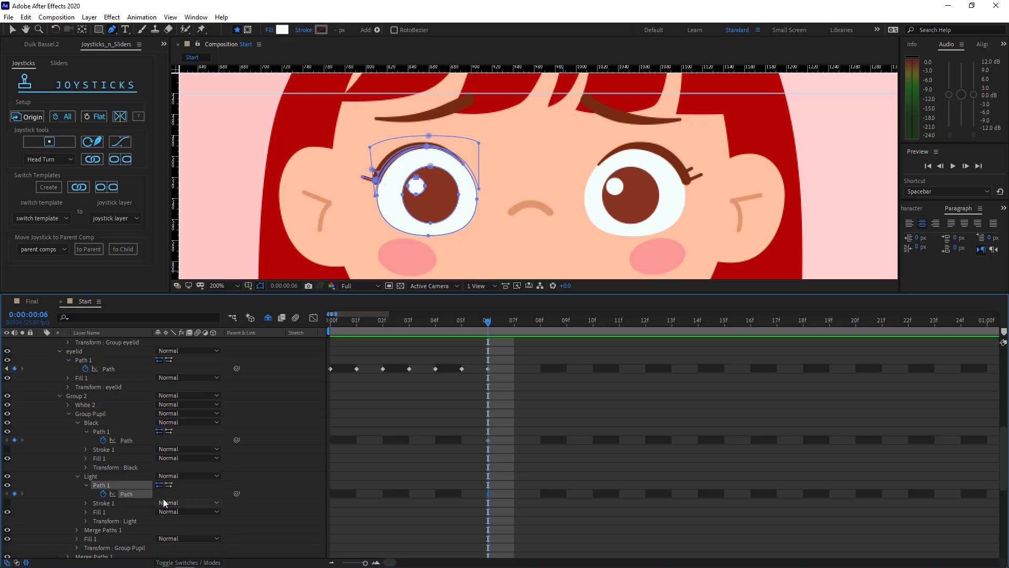
# Copy the new R Eye White, Black and Light path keyframes from frame 6 to frames 0 through 5.
pyautogui.press('u')
pyautogui.scroll(2, 485, 425)
pyautogui.moveTo(496, 415); pyautogui.dragTo(481, 437)
pyautogui.click(461, 324)
pyautogui.moveTo(461, 327); pyautogui.dragTo(488, 324)
pyautogui.click(588, 399)
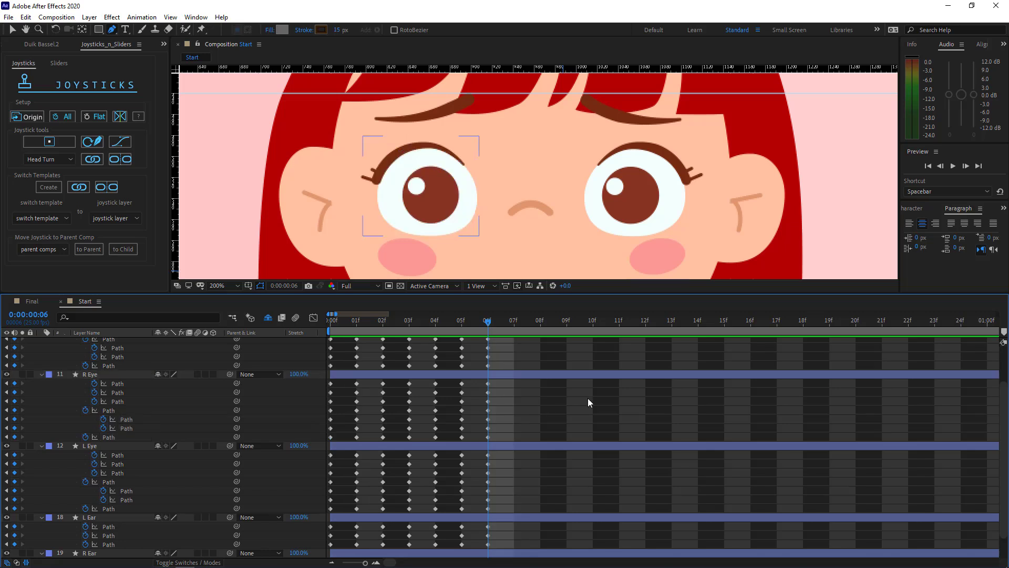
# Raise the top point of the L Eye's White path at frame 6 to make the eye taller.
pyautogui.click(632, 188)
pyautogui.scroll(1, 616, 186)
pyautogui.moveTo(616, 186); pyautogui.dragTo(558, 198)
pyautogui.press('g')
pyautogui.scroll(-1, 552, 210)
pyautogui.press('v')
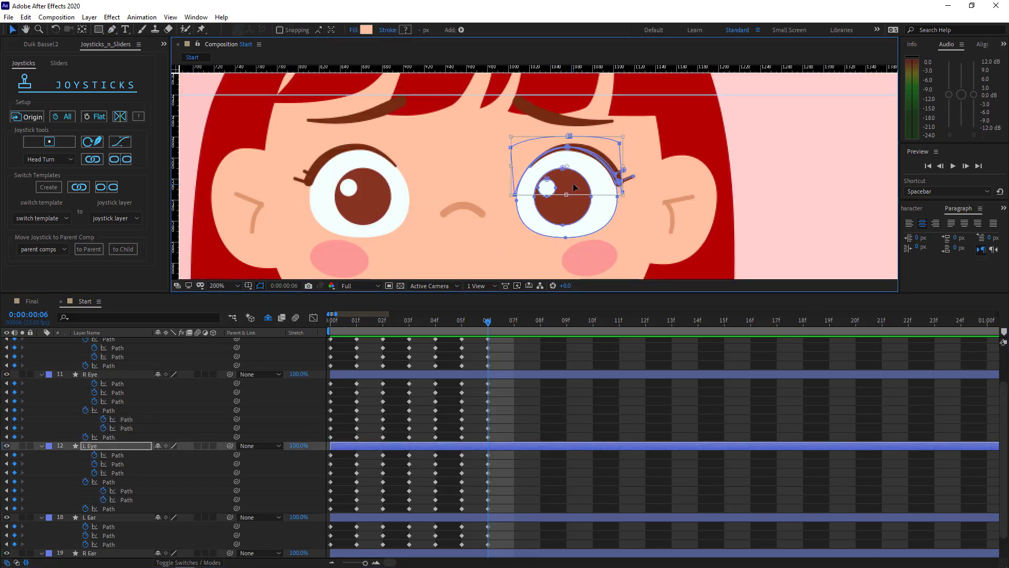
pyautogui.scroll(1, 573, 183)
pyautogui.click(508, 446)
pyautogui.click(527, 226)
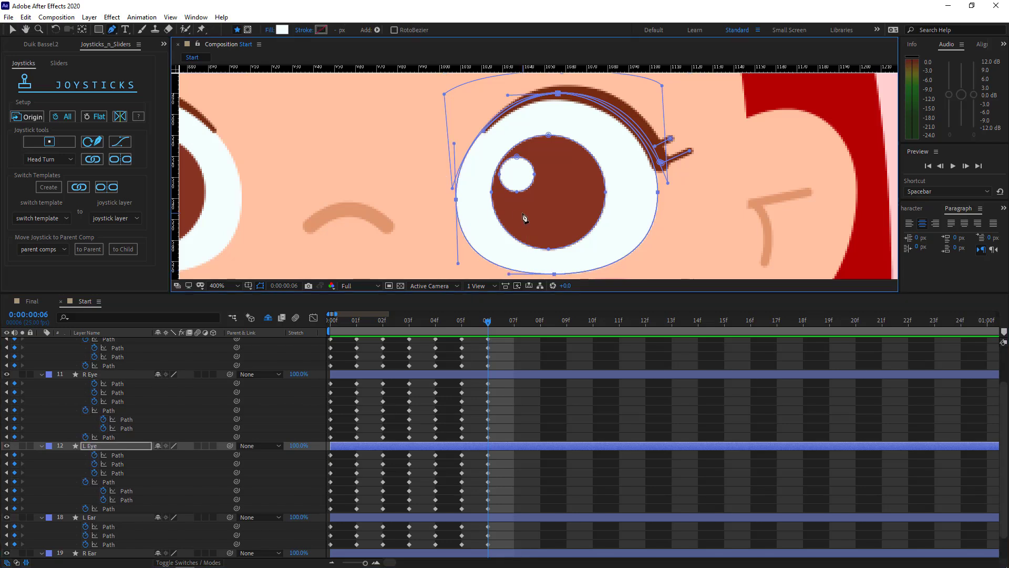
pyautogui.click(565, 128)
pyautogui.moveTo(561, 196); pyautogui.dragTo(557, 252)
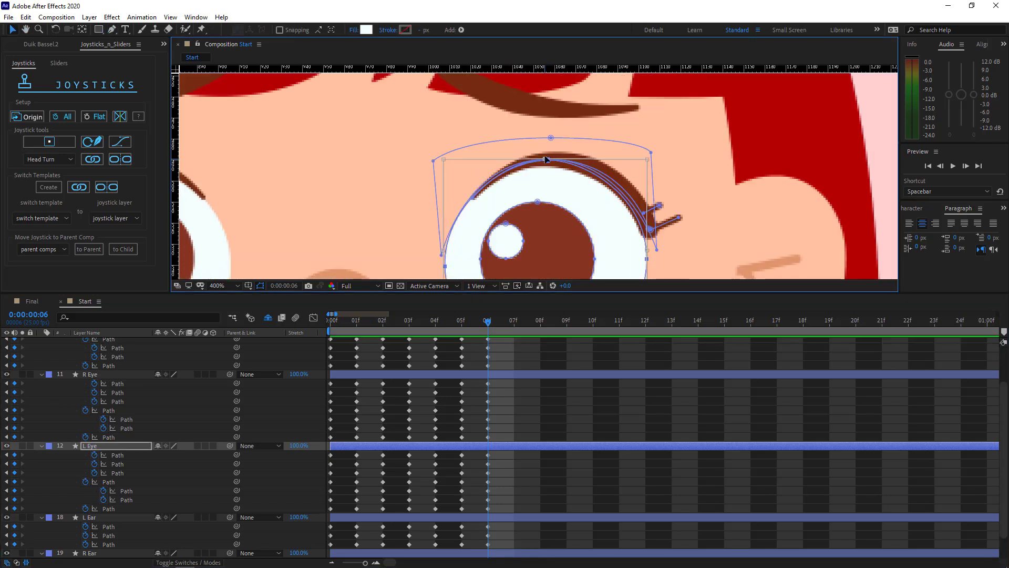
pyautogui.scroll(-1, 559, 195)
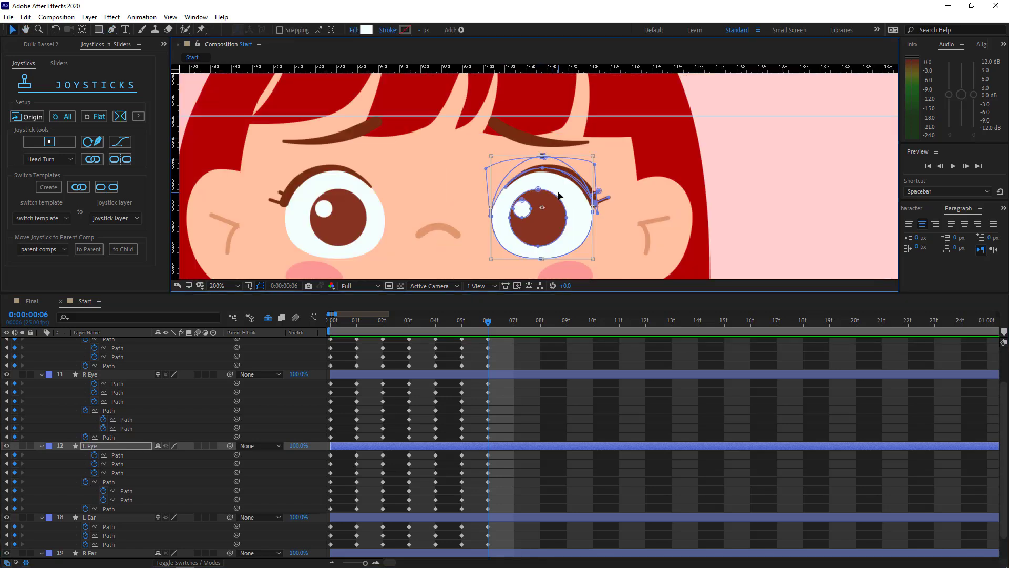
pyautogui.scroll(1, 558, 197)
pyautogui.press('g')
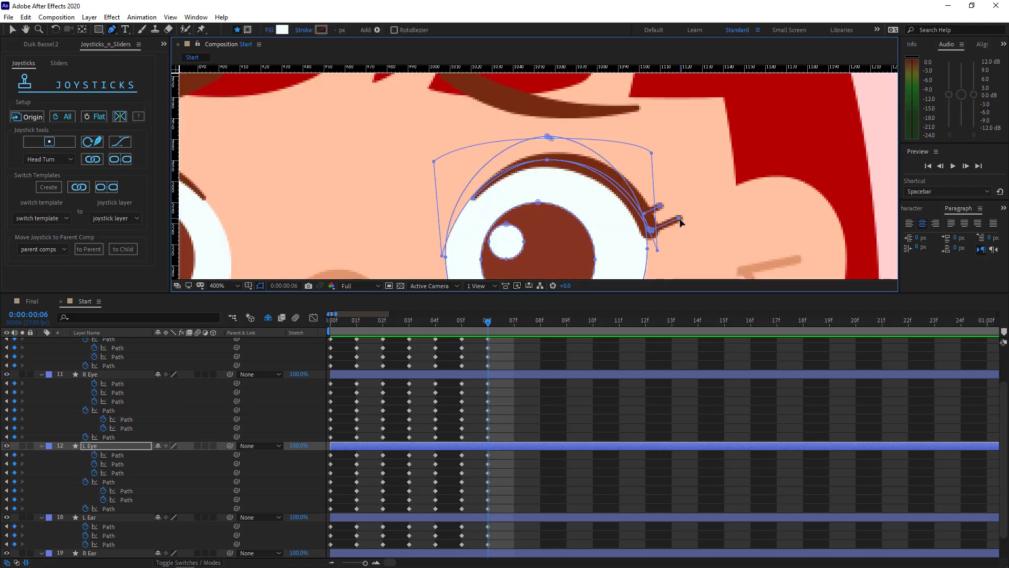
# Show the L Eye layer's contents and collapse its Group eyelid, eyelid, Group 2 and White groups.
pyautogui.click(42, 446)
pyautogui.click(41, 482)
pyautogui.scroll(-8, 99, 415)
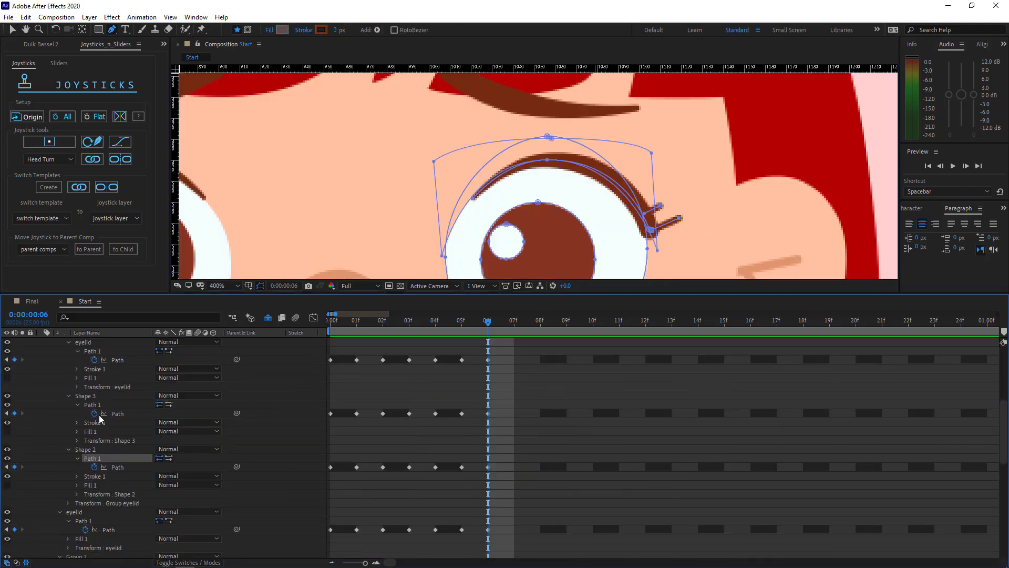
pyautogui.click(59, 458)
pyautogui.click(59, 467)
pyautogui.click(68, 395)
pyautogui.scroll(1, 72, 410)
pyautogui.click(68, 368)
pyautogui.scroll(3, 70, 409)
pyautogui.click(68, 410)
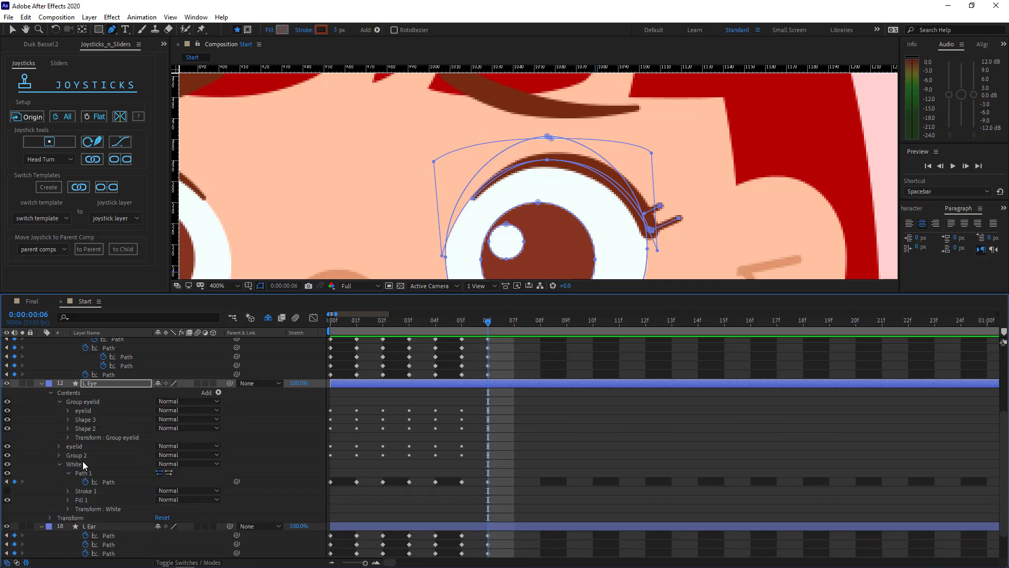
pyautogui.click(59, 402)
pyautogui.click(59, 428)
# Hide the L Eye's eyelid and Group 2 shapes, leaving Group eyelid and White visible.
pyautogui.click(8, 473)
pyautogui.click(7, 462)
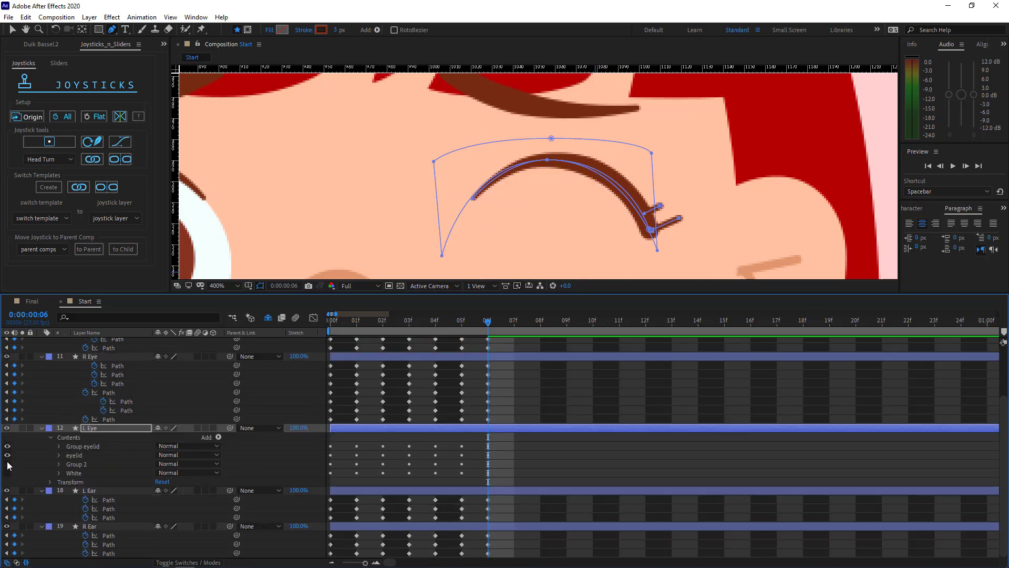
pyautogui.click(7, 473)
pyautogui.click(7, 455)
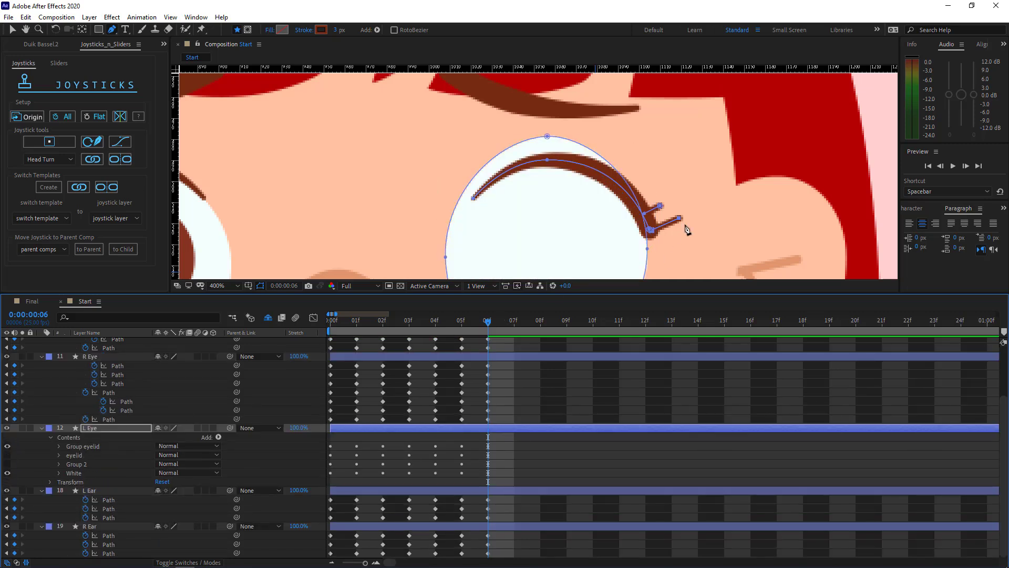
# Move the L Eye's lash paths in Group eyelid up to the top edge of the White shape.
pyautogui.moveTo(709, 169)
pyautogui.mouseDown()
pyautogui.moveTo(562, 218)
pyautogui.moveTo(459, 236)
pyautogui.mouseUp()
pyautogui.hotkey('ctrl', 't')
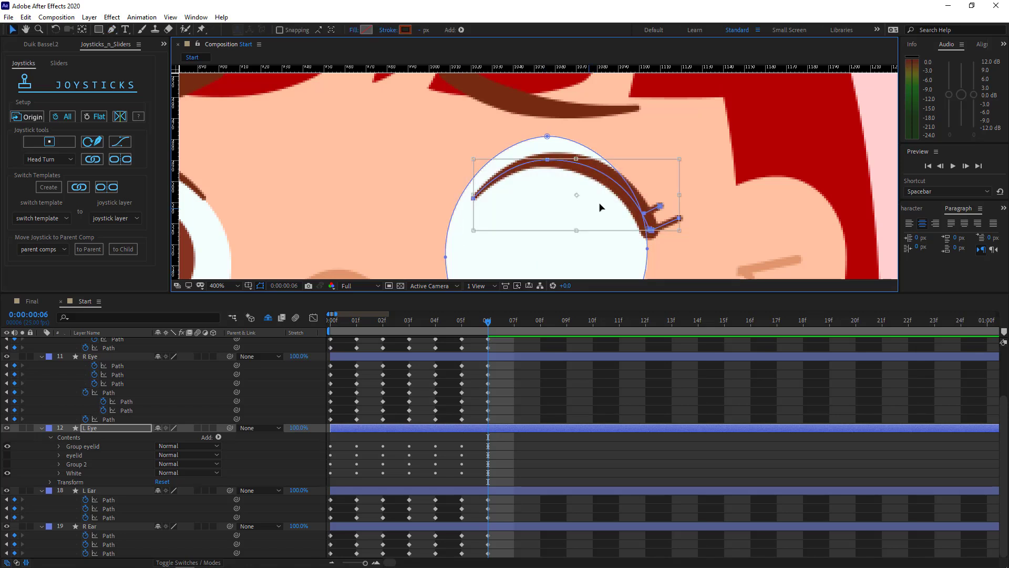
pyautogui.hotkey('shift', 'Up')
pyautogui.hotkey('shift', 'Up')
pyautogui.hotkey('shift', 'Up')
pyautogui.hotkey('shift', 'Up')
pyautogui.hotkey('shift', 'Up')
pyautogui.press('Down')
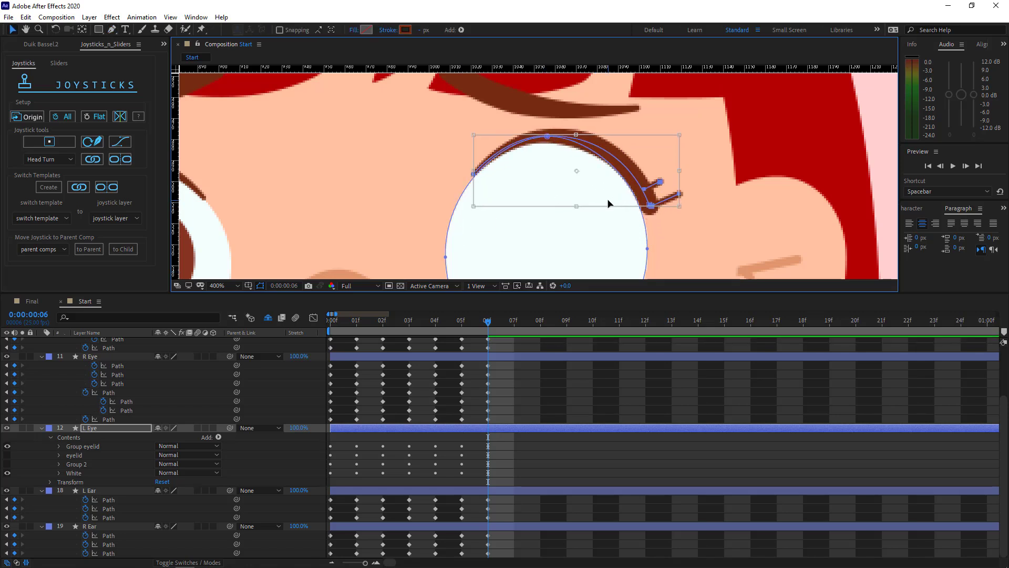
pyautogui.click(29, 472)
pyautogui.press('g')
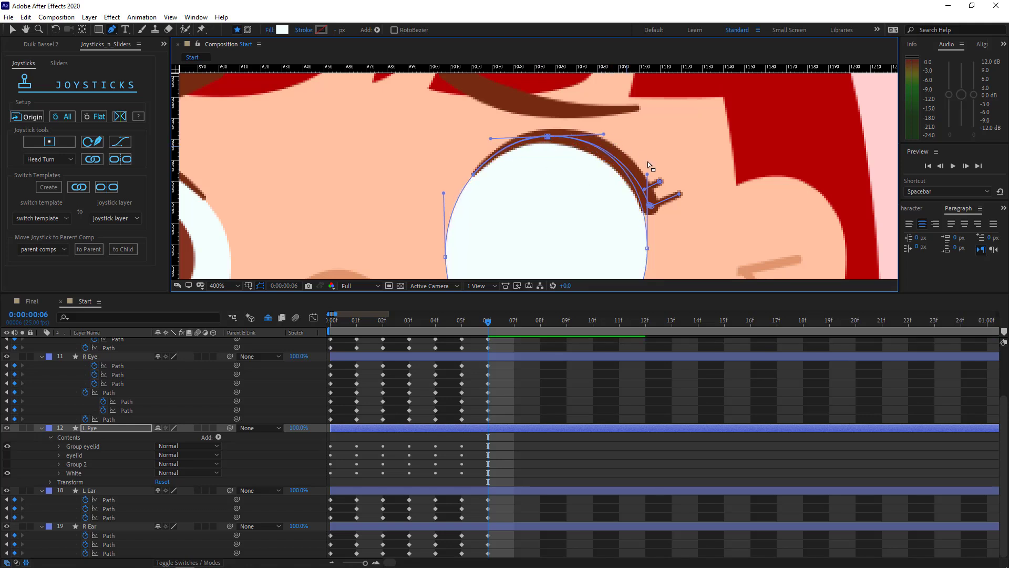
pyautogui.press('F2')
pyautogui.scroll(-1, 606, 259)
pyautogui.scroll(-1, 561, 239)
pyautogui.scroll(1, 560, 238)
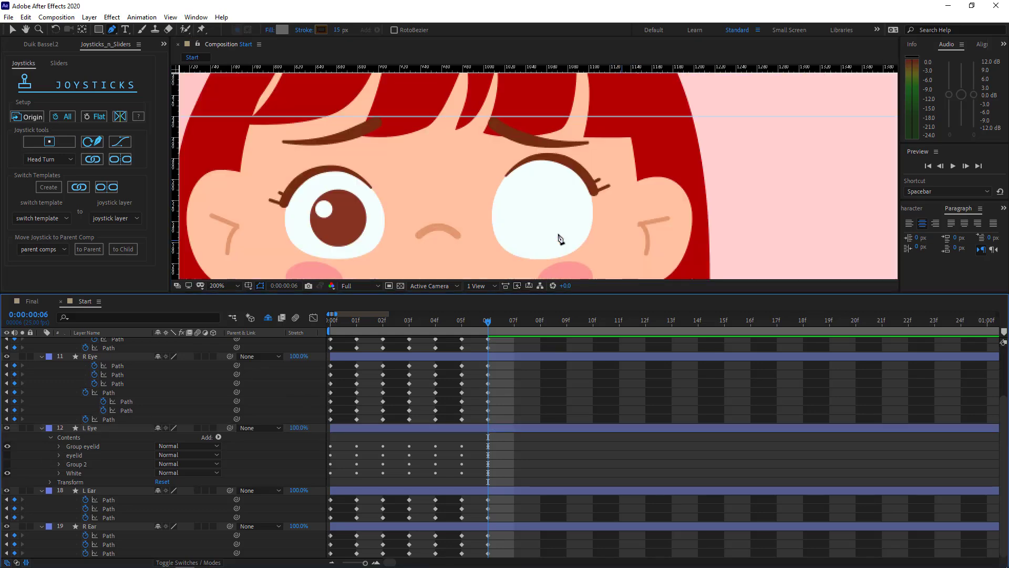
# Collapse the groups in the R Eye's contents and hide its eyelid, Group 2 and White shapes.
pyautogui.scroll(1, 561, 239)
pyautogui.moveTo(623, 69); pyautogui.dragTo(600, 131)
pyautogui.moveTo(437, 185); pyautogui.dragTo(746, 166)
pyautogui.keyDown('ctrl'); pyautogui.click(370, 257); pyautogui.keyUp('ctrl')
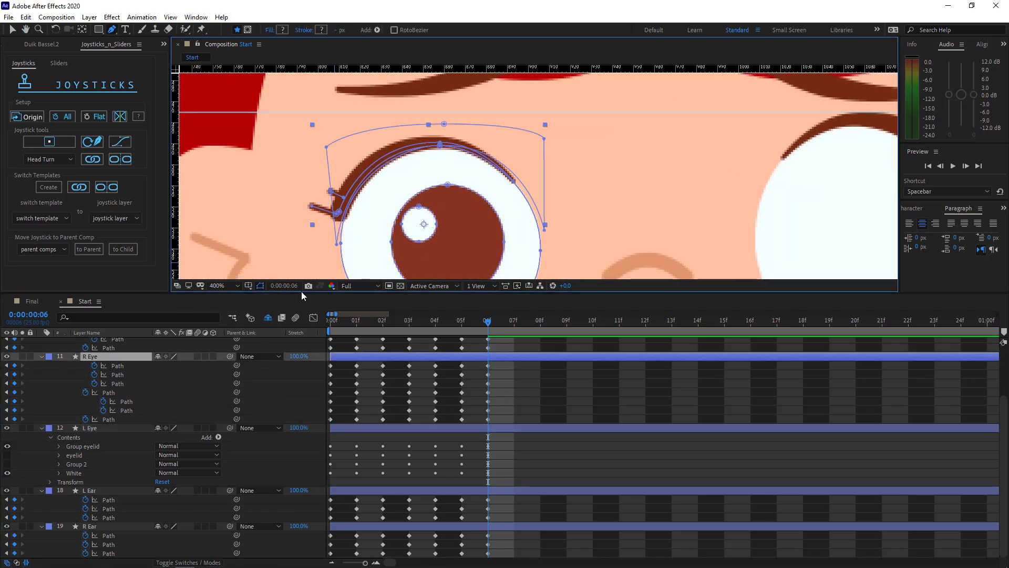
pyautogui.click(41, 356)
pyautogui.click(41, 419)
pyautogui.click(59, 360)
pyautogui.click(59, 370)
pyautogui.click(59, 378)
pyautogui.press('F2')
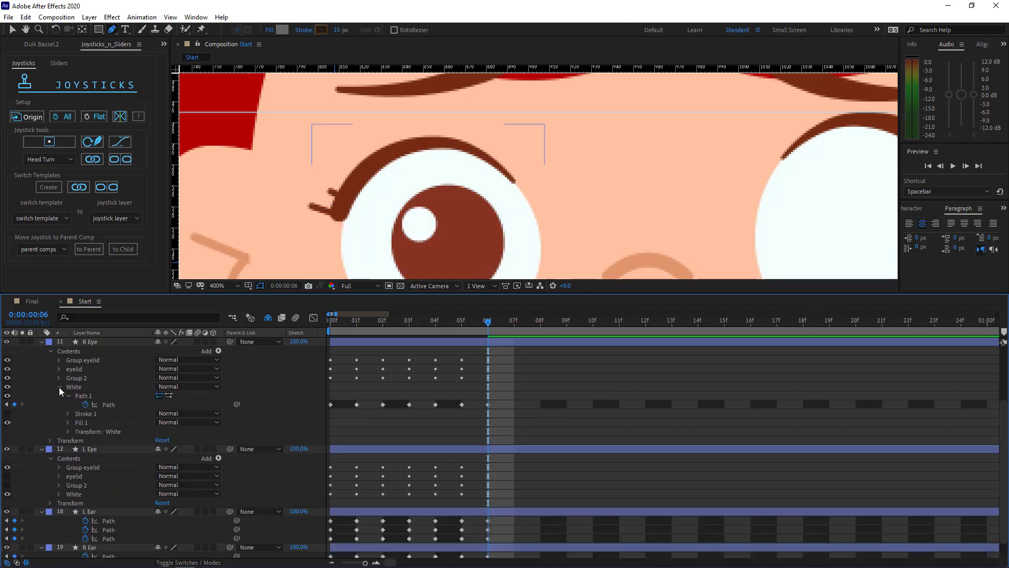
pyautogui.click(59, 387)
pyautogui.moveTo(8, 410); pyautogui.dragTo(8, 394)
# Move the R Eye's lash paths in Group eyelid upward at frame 6 to match the other eye.
pyautogui.keyDown('ctrl'); pyautogui.click(368, 189); pyautogui.keyUp('ctrl')
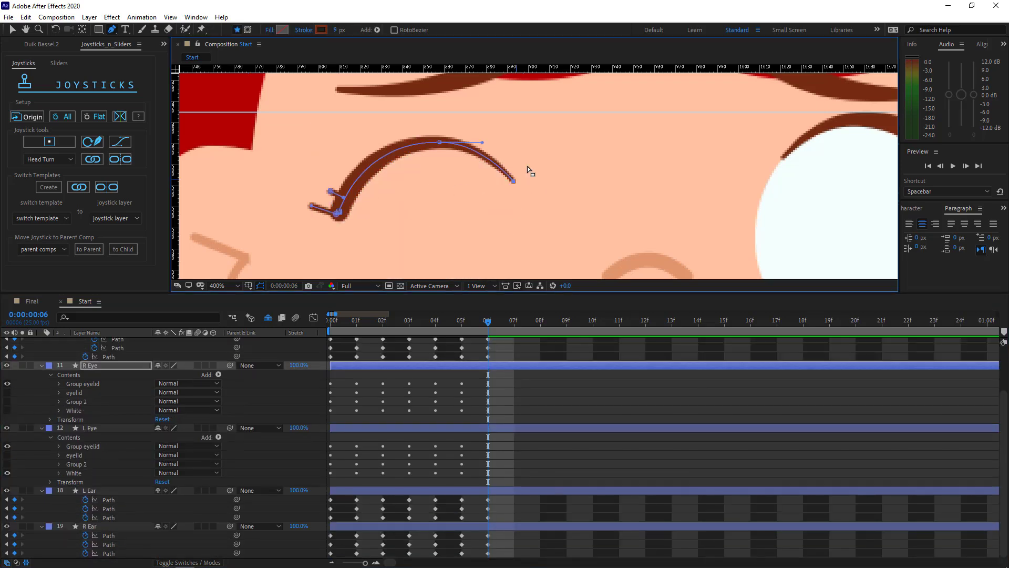
pyautogui.press('Up')
pyautogui.hotkey('ctrl', 't')
pyautogui.hotkey('shift', 'Up')
pyautogui.hotkey('shift', 'Up')
pyautogui.hotkey('shift', 'Up')
pyautogui.hotkey('shift', 'Up')
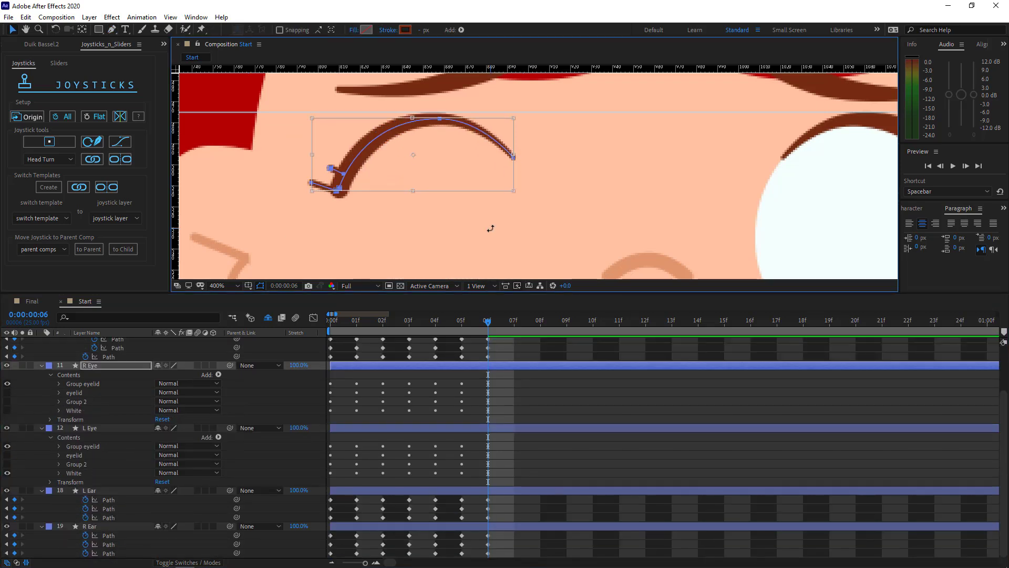
# Show the R Eye's White shape and raise the top point of its path to the lash line.
pyautogui.click(8, 410)
pyautogui.click(440, 145)
pyautogui.moveTo(454, 180); pyautogui.dragTo(455, 166)
pyautogui.hotkey('ctrl', 't')
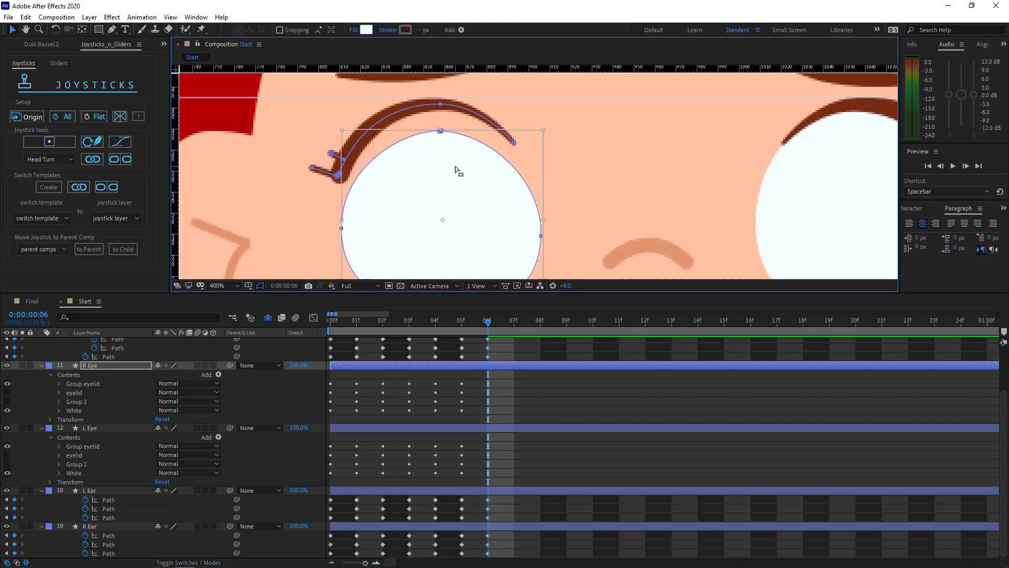
pyautogui.moveTo(441, 129); pyautogui.dragTo(441, 105)
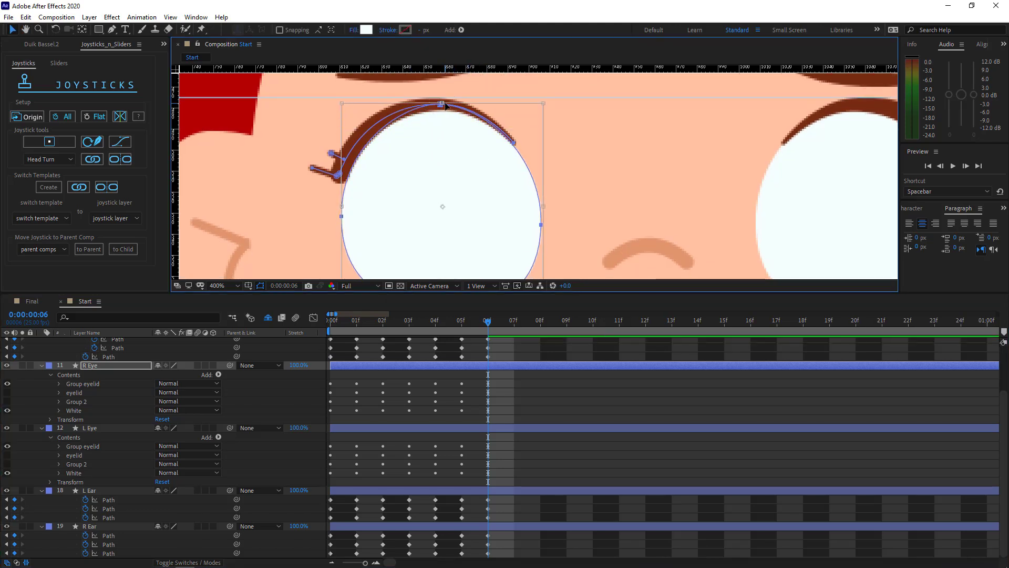
# Widen the top curve of the R Eye's White path and shift its outer side point slightly outward.
pyautogui.press('g')
pyautogui.click(440, 104)
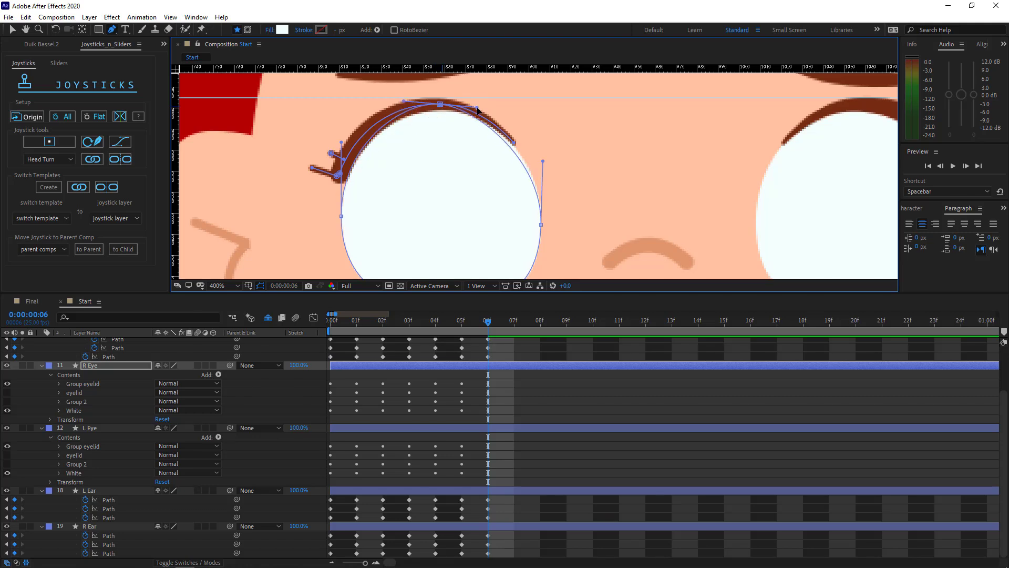
pyautogui.moveTo(341, 216); pyautogui.dragTo(339, 217)
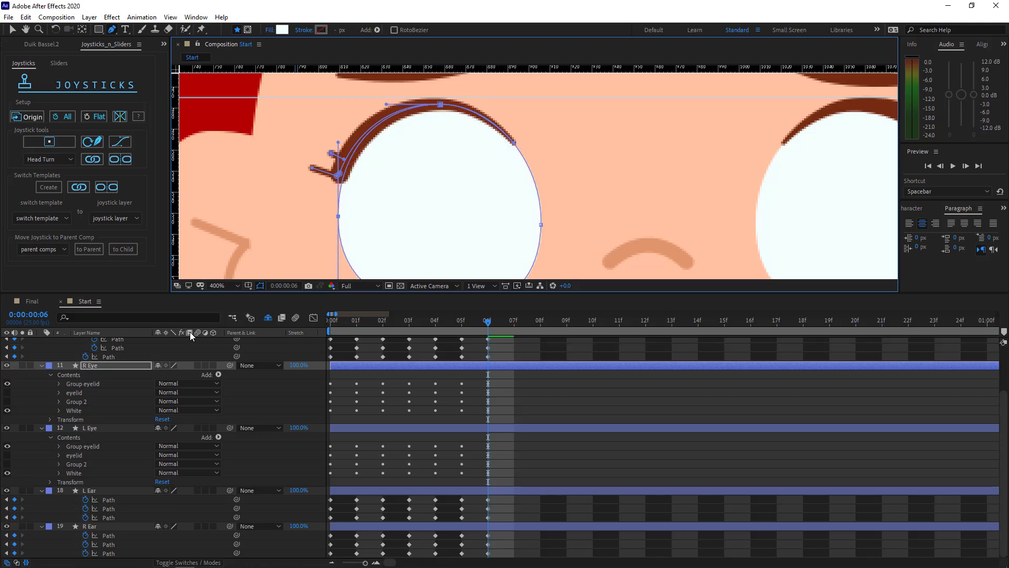
# Move the outer side point of the L Eye's White path slightly outward to meet the lashes.
pyautogui.click(190, 341)
pyautogui.scroll(-1, 462, 203)
pyautogui.moveTo(676, 190); pyautogui.dragTo(540, 175)
pyautogui.scroll(1, 541, 176)
pyautogui.click(541, 176)
pyautogui.click(631, 192)
pyautogui.moveTo(631, 191); pyautogui.dragTo(635, 193)
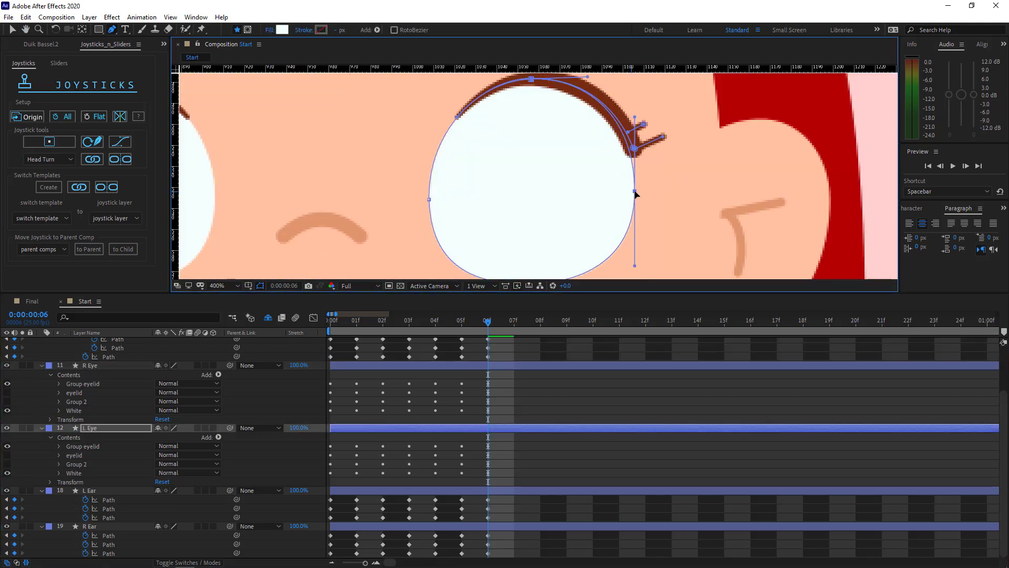
pyautogui.click(47, 392)
pyautogui.scroll(-2, 536, 220)
pyautogui.scroll(1, 536, 221)
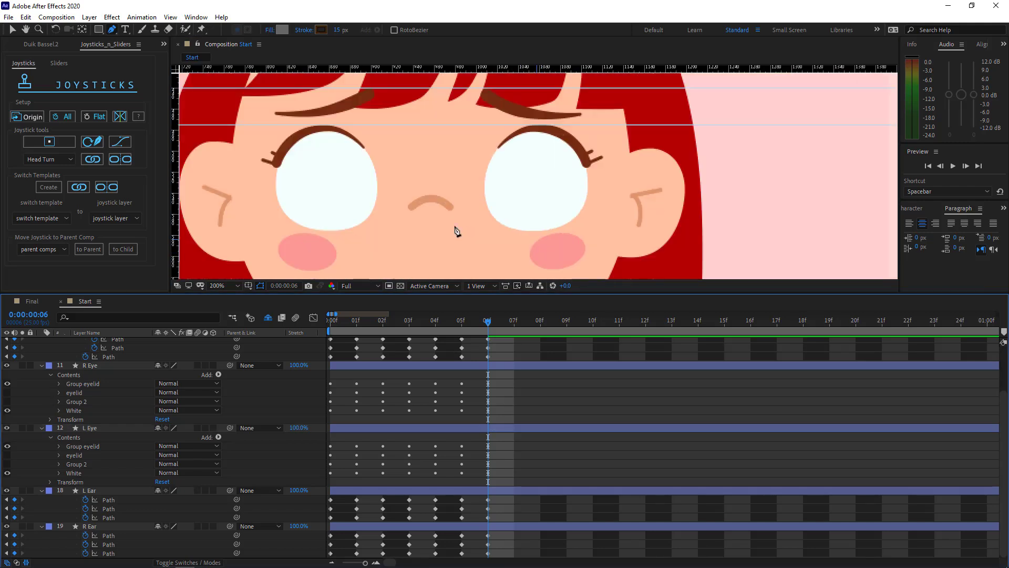
# Show the R Eye's eyelid shape and fit its lower edge to the raised lash line and White outline.
pyautogui.click(6, 392)
pyautogui.scroll(1, 341, 148)
pyautogui.moveTo(341, 149); pyautogui.dragTo(445, 121)
pyautogui.click(472, 198)
pyautogui.click(103, 394)
pyautogui.click(550, 141)
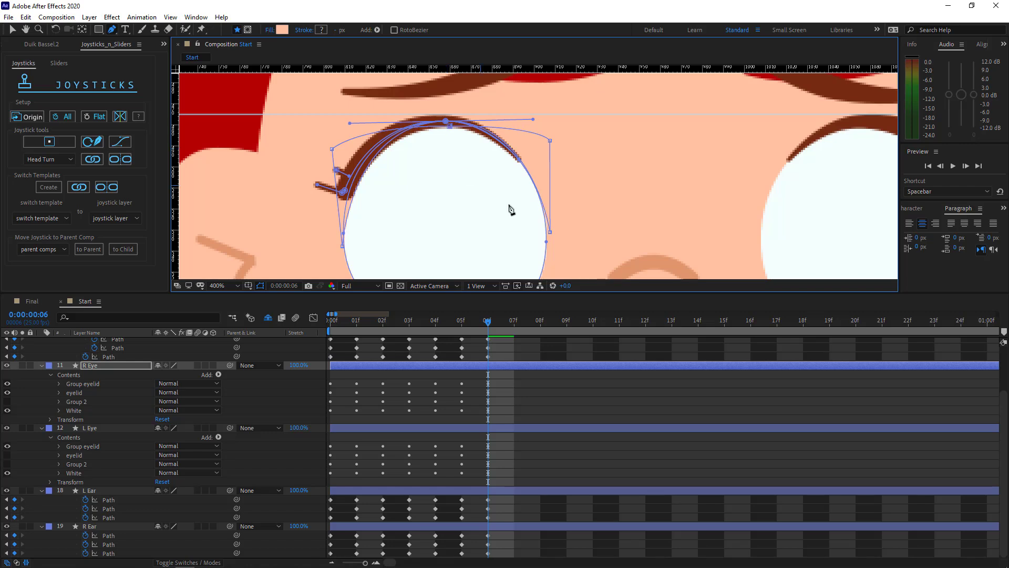
pyautogui.moveTo(535, 122); pyautogui.dragTo(554, 122)
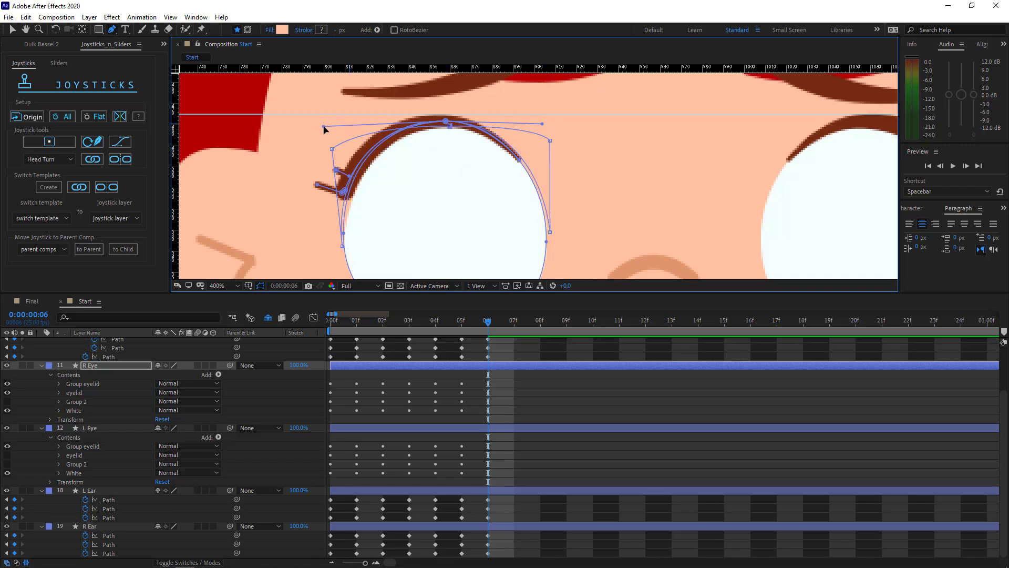
pyautogui.moveTo(343, 245); pyautogui.dragTo(340, 247)
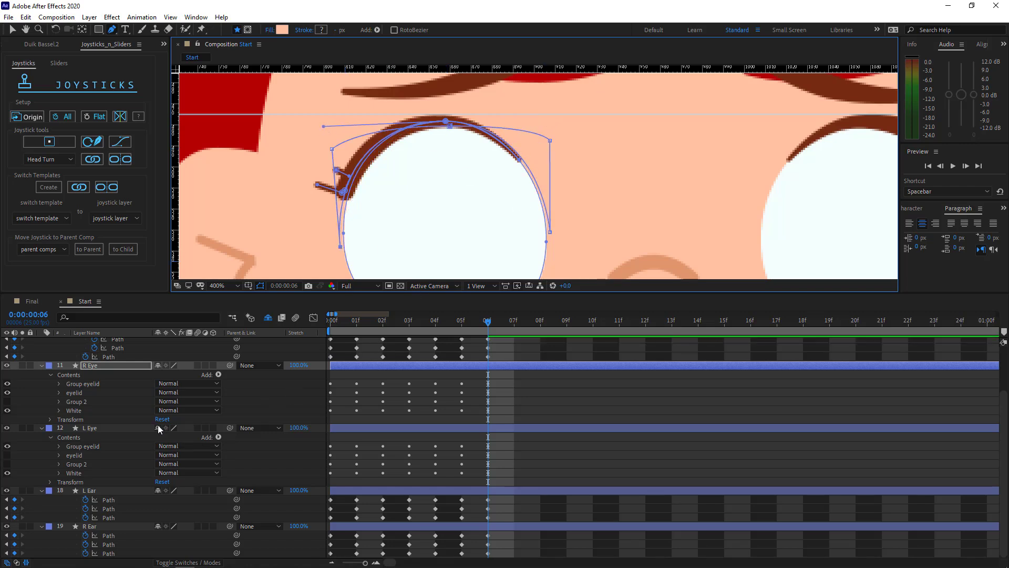
# Reshape the lower edge of the L Eye's eyelid path to follow the raised lash line and clear the White shape.
pyautogui.click(98, 429)
pyautogui.moveTo(715, 230); pyautogui.dragTo(379, 213)
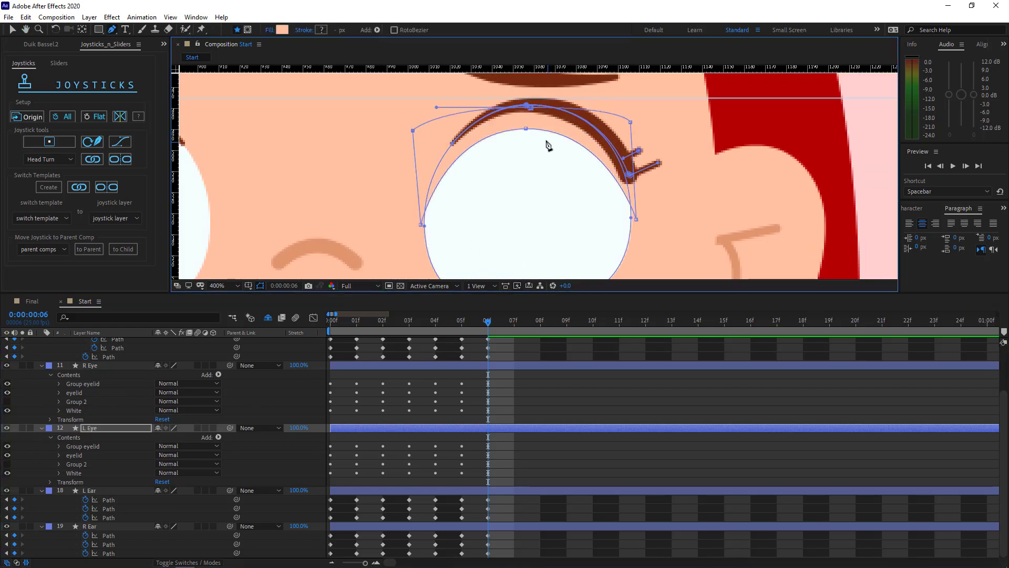
pyautogui.click(527, 106)
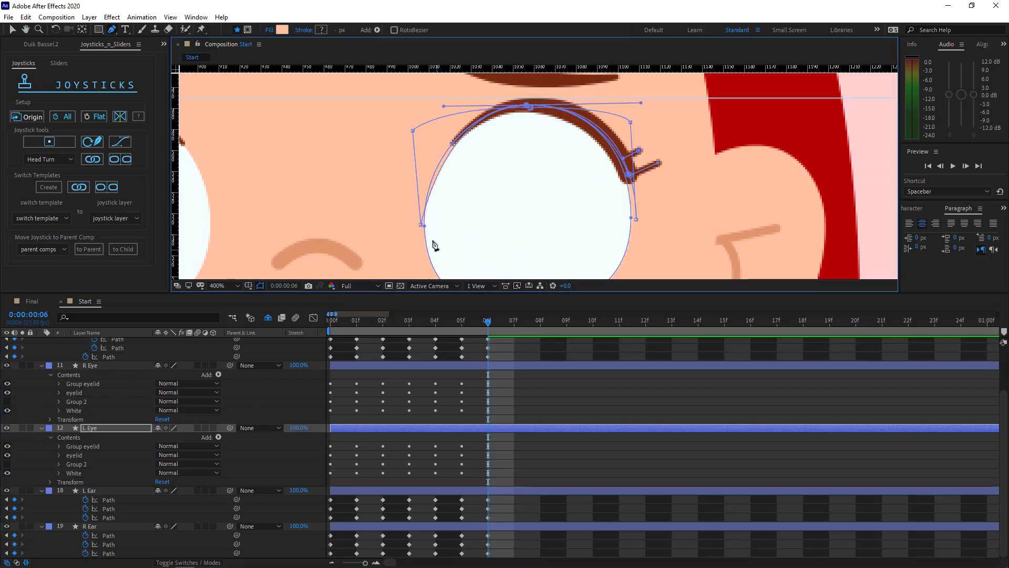
pyautogui.moveTo(423, 105); pyautogui.dragTo(421, 107)
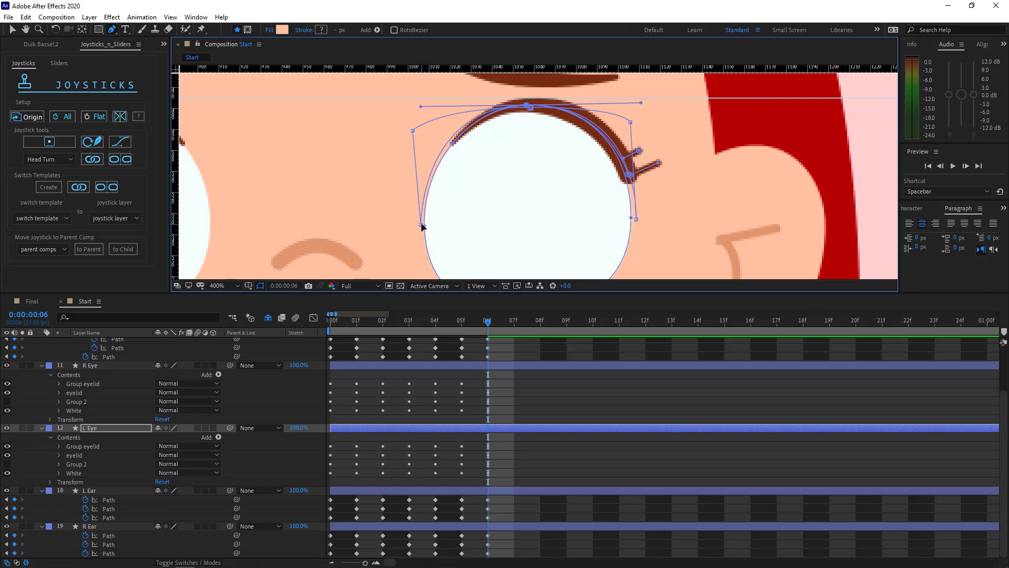
pyautogui.moveTo(421, 224); pyautogui.dragTo(419, 225)
# Show the L Eye's Group 2 and scale the pupil and its highlight paths down to roughly half size.
pyautogui.click(8, 464)
pyautogui.moveTo(530, 190); pyautogui.dragTo(524, 155)
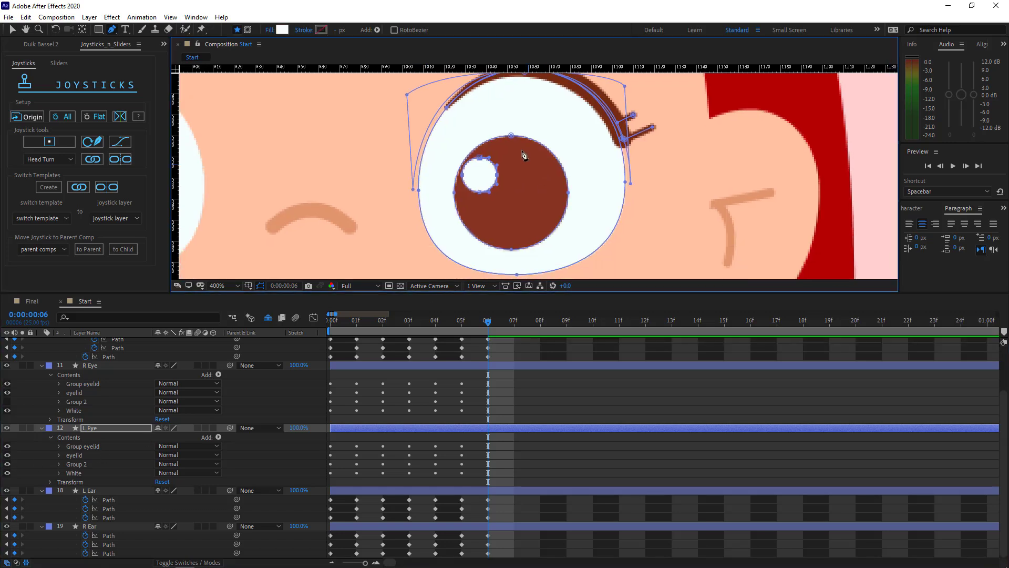
pyautogui.press('v')
pyautogui.click(539, 213)
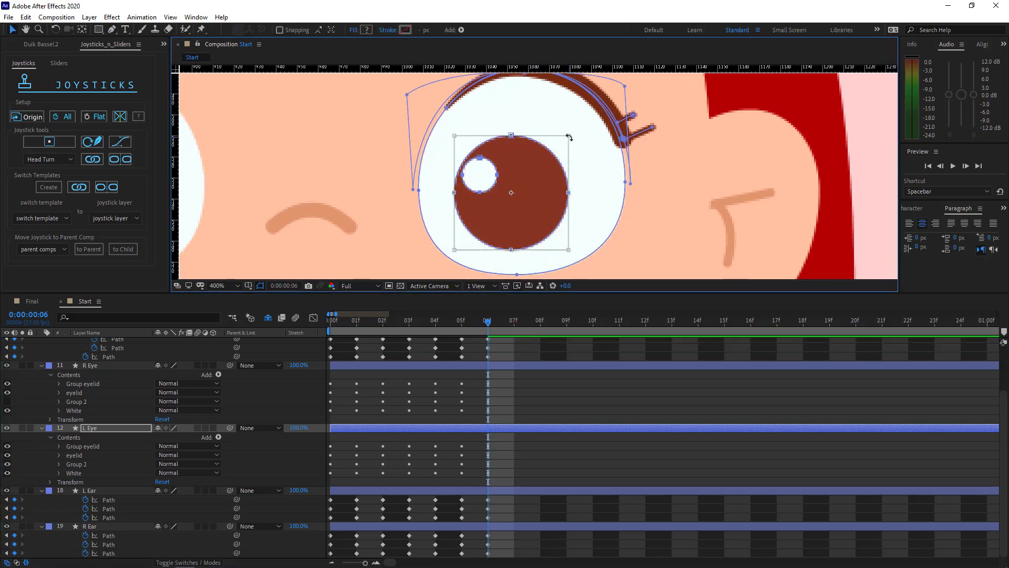
pyautogui.moveTo(567, 138); pyautogui.dragTo(541, 167)
pyautogui.scroll(-2, 514, 232)
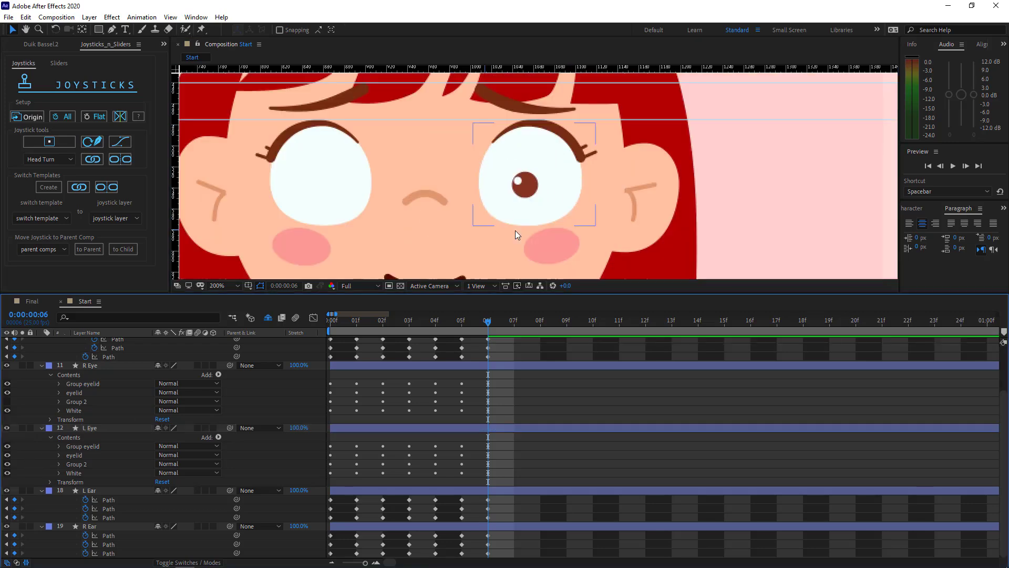
# Place horizontal guides at the upper and lower edges of the L Eye's shrunken pupil.
pyautogui.click(524, 198)
pyautogui.scroll(2, 550, 250)
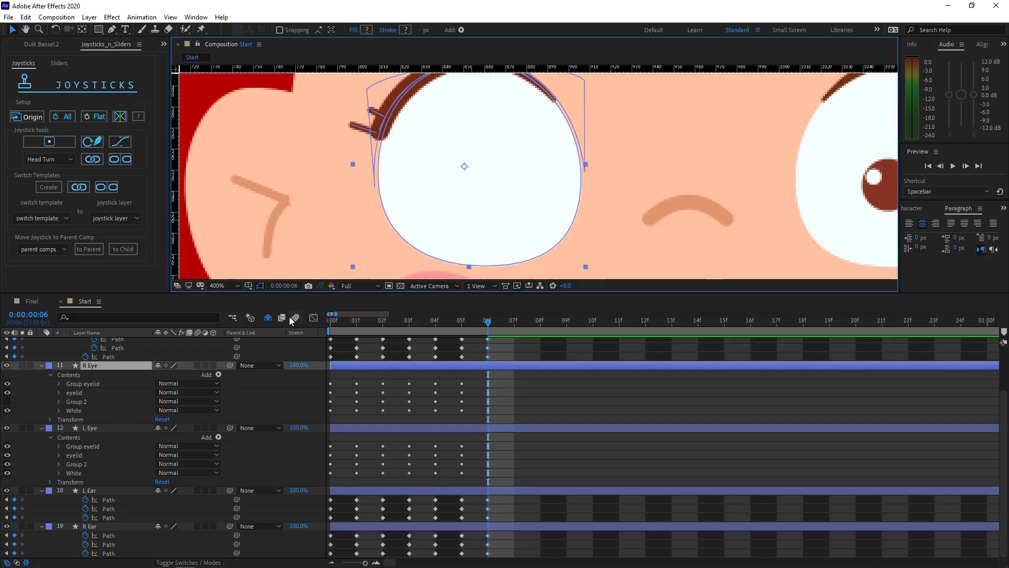
pyautogui.moveTo(836, 68); pyautogui.dragTo(837, 212)
# Show the R Eye's Group 2 and scale its pupil and highlight paths down to the height set by the guides.
pyautogui.click(7, 401)
pyautogui.press('g')
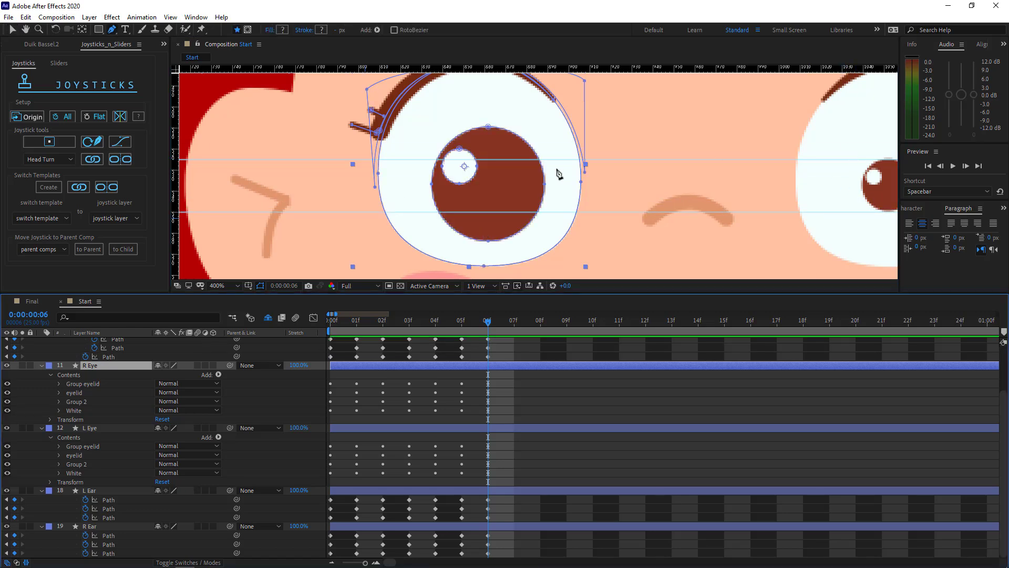
pyautogui.click(545, 183)
pyautogui.moveTo(558, 115); pyautogui.dragTo(424, 257)
pyautogui.hotkey('ctrl', 't')
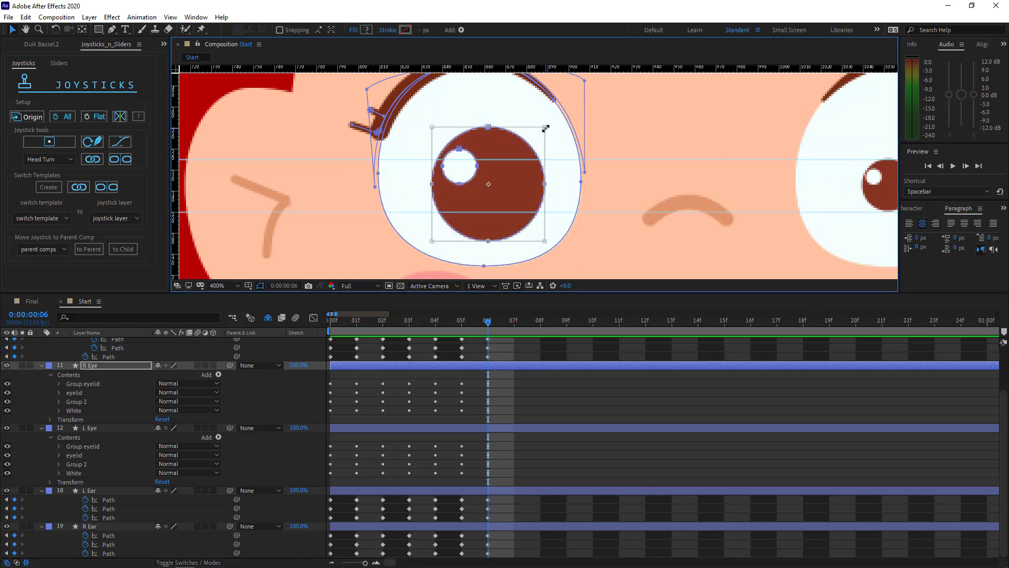
pyautogui.moveTo(545, 129); pyautogui.dragTo(529, 160)
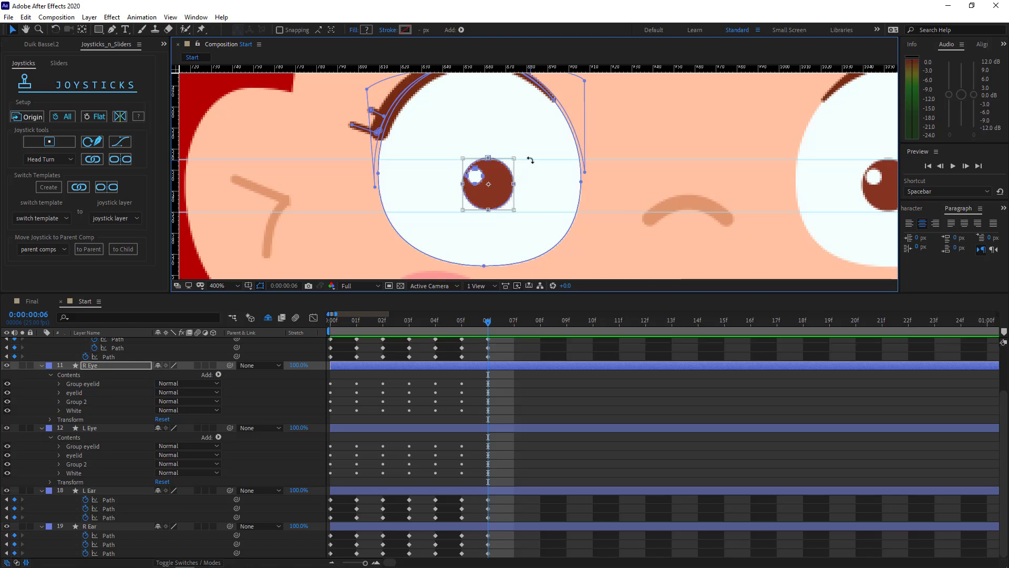
# Nudge the R Eye's shrunken pupil down to line up with the guides and hide the guides.
pyautogui.press('Down')
pyautogui.press('Down')
pyautogui.press('Down')
pyautogui.press('F2')
pyautogui.scroll(-2, 556, 181)
pyautogui.click(170, 17)
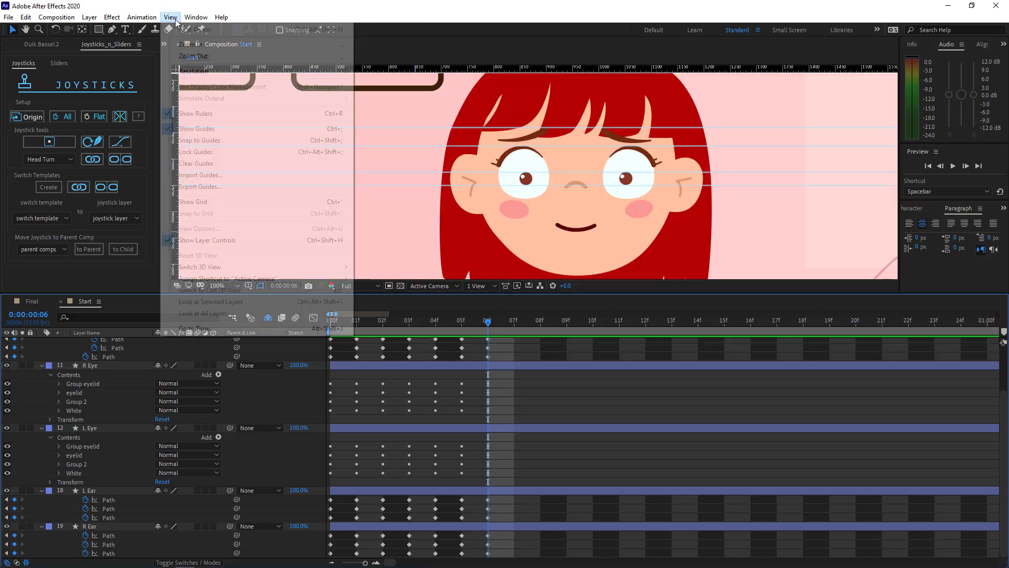
pyautogui.click(194, 127)
# Open the Mouth path wide by pulling its lower points down and outward into two bottom corners and spreading the side points.
pyautogui.moveTo(579, 247); pyautogui.dragTo(545, 211)
pyautogui.scroll(1, 550, 204)
pyautogui.click(549, 206)
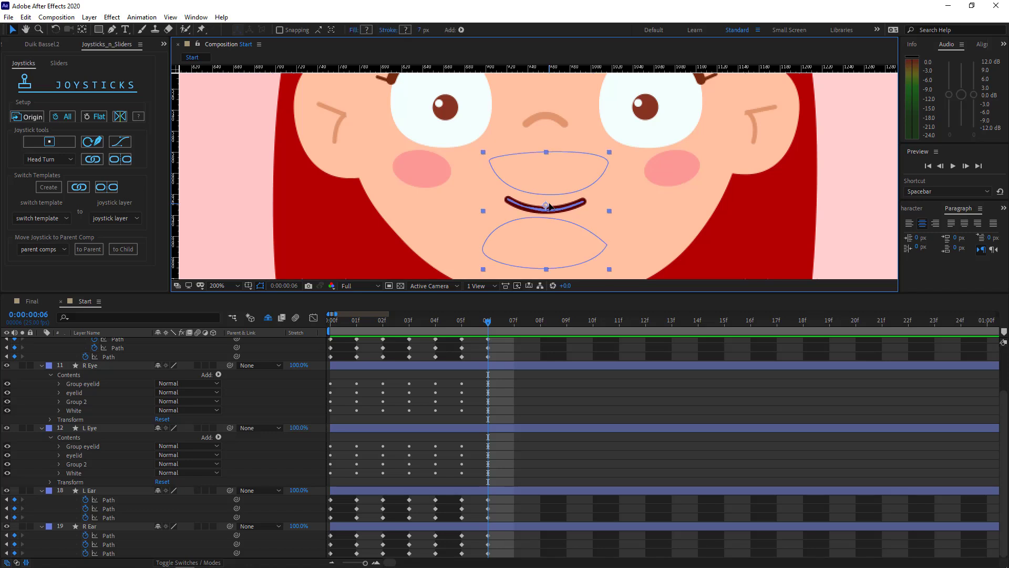
pyautogui.press('g')
pyautogui.scroll(3, 552, 208)
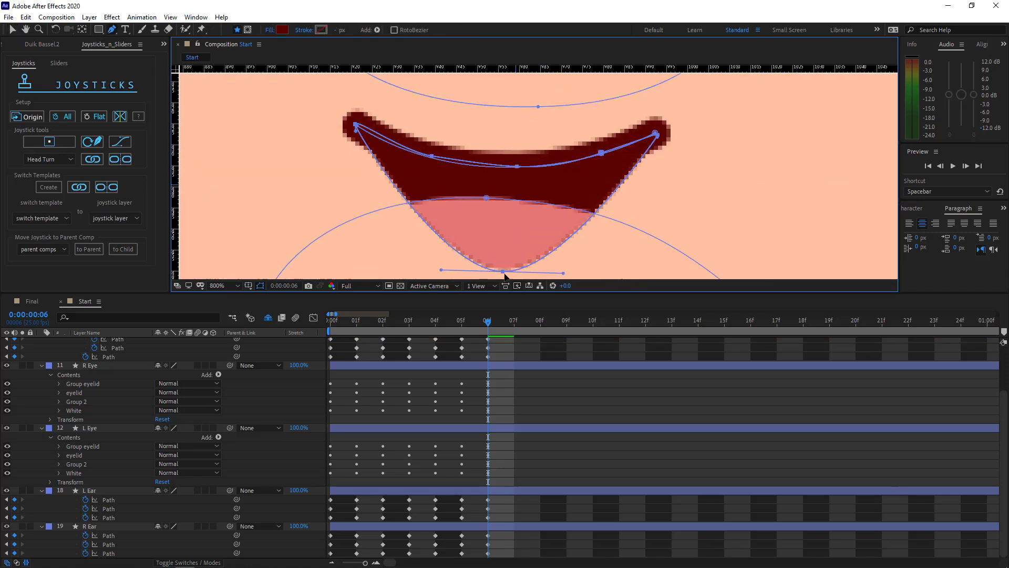
pyautogui.scroll(-3, 525, 205)
pyautogui.moveTo(502, 182); pyautogui.dragTo(474, 144)
pyautogui.moveTo(493, 163); pyautogui.dragTo(470, 240)
pyautogui.moveTo(568, 165); pyautogui.dragTo(600, 239)
pyautogui.moveTo(553, 169)
pyautogui.mouseDown()
pyautogui.moveTo(579, 164)
pyautogui.moveTo(560, 168)
pyautogui.mouseUp()
pyautogui.moveTo(533, 173); pyautogui.dragTo(590, 173)
pyautogui.moveTo(475, 143); pyautogui.dragTo(472, 202)
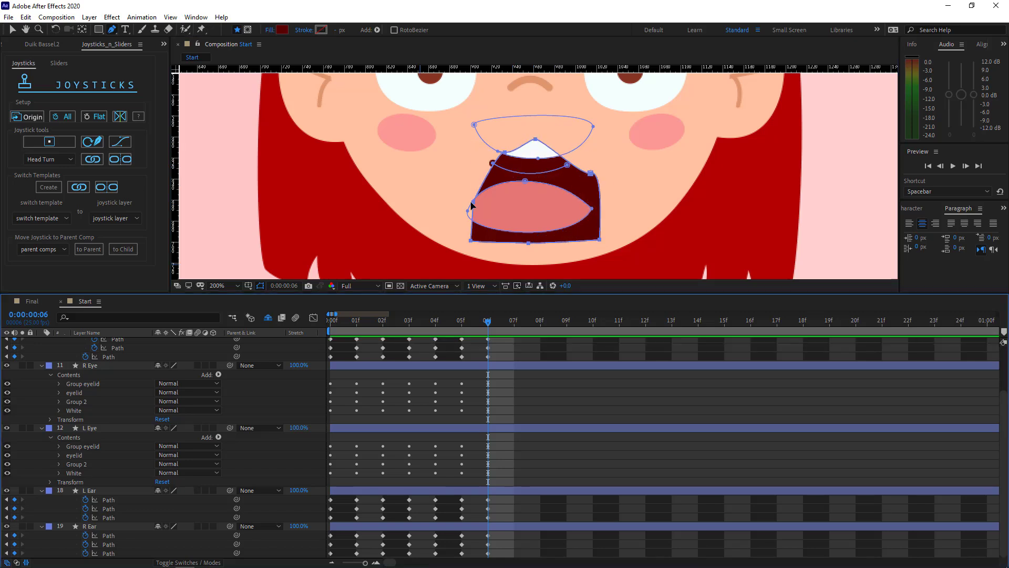
# Raise the top point of the mouth opening, round the upper edge, and narrow the upper side points.
pyautogui.moveTo(591, 174); pyautogui.dragTo(594, 174)
pyautogui.moveTo(473, 202); pyautogui.dragTo(490, 168)
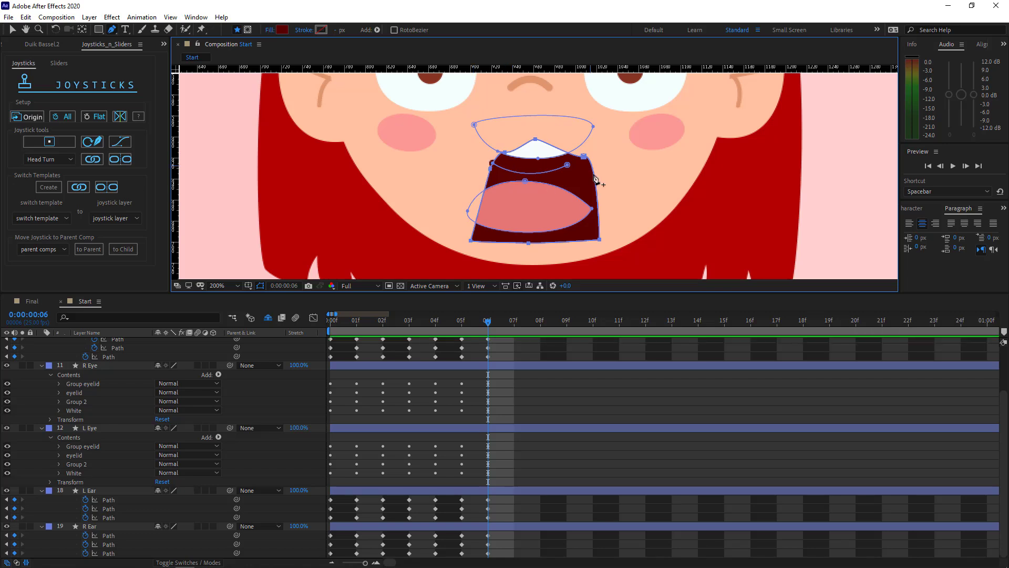
pyautogui.moveTo(594, 175); pyautogui.dragTo(532, 119)
pyautogui.moveTo(505, 153); pyautogui.dragTo(484, 175)
pyautogui.keyDown('alt'); pyautogui.click(505, 140); pyautogui.keyUp('alt')
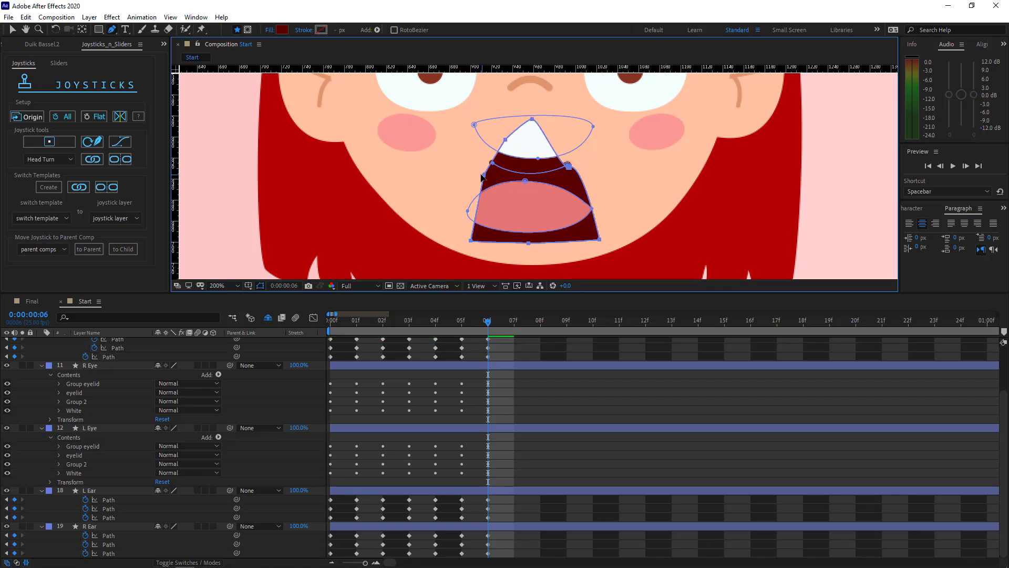
pyautogui.keyDown('alt'); pyautogui.click(568, 166); pyautogui.keyUp('alt')
pyautogui.moveTo(568, 166); pyautogui.dragTo(500, 139)
pyautogui.moveTo(484, 175); pyautogui.dragTo(480, 175)
pyautogui.keyDown('alt'); pyautogui.click(576, 157); pyautogui.keyUp('alt')
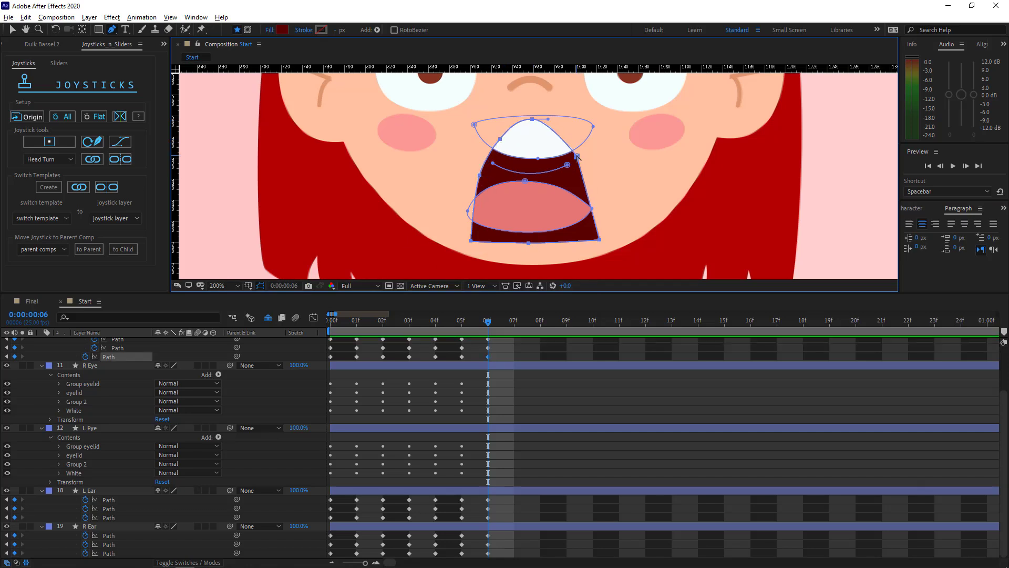
# Convert the mouth opening's lower corner points to smooth curves and adjust their handles.
pyautogui.keyDown('alt'); pyautogui.click(576, 156); pyautogui.keyUp('alt')
pyautogui.keyDown('alt'); pyautogui.click(599, 239); pyautogui.keyUp('alt')
pyautogui.keyDown('alt'); pyautogui.click(471, 241); pyautogui.keyUp('alt')
pyautogui.moveTo(587, 259); pyautogui.dragTo(591, 257)
pyautogui.moveTo(482, 257); pyautogui.dragTo(479, 243)
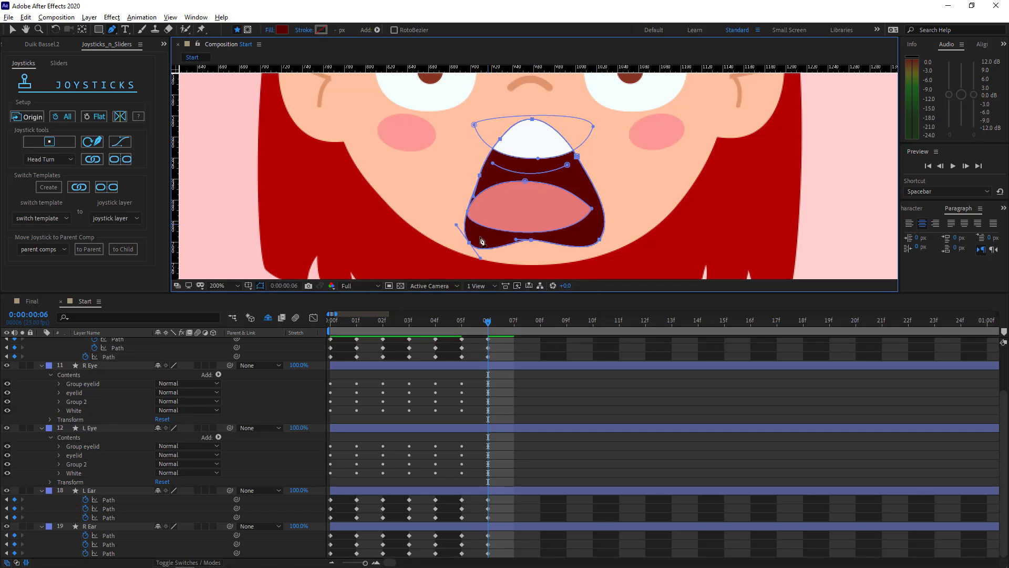
# Widen the mouth opening slightly and reposition its lower corner on the L Ear side.
pyautogui.scroll(1, 534, 205)
pyautogui.scroll(-1, 535, 207)
pyautogui.press('v')
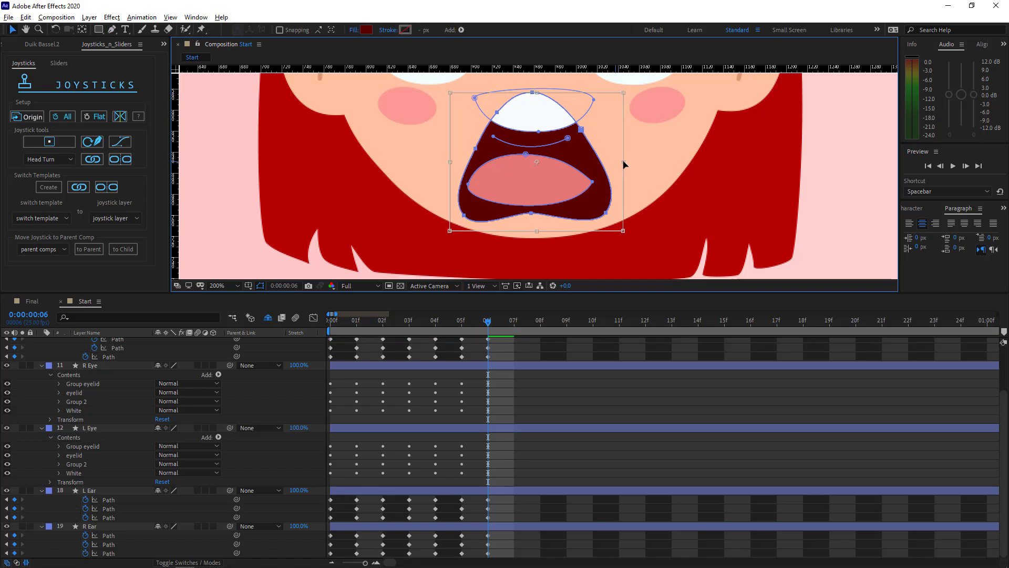
pyautogui.click(608, 213)
pyautogui.moveTo(602, 220); pyautogui.dragTo(600, 219)
pyautogui.moveTo(607, 213); pyautogui.dragTo(603, 218)
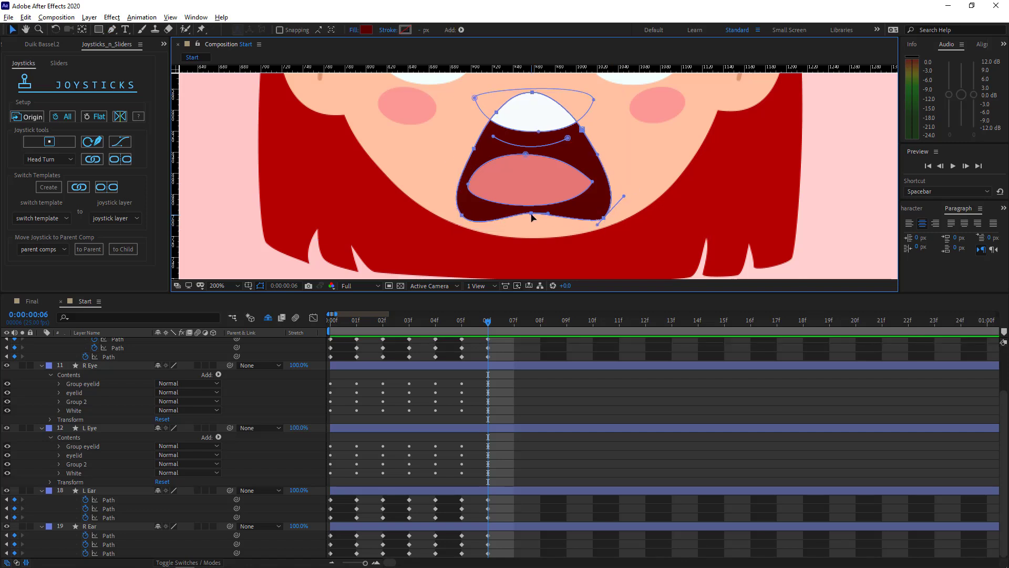
# Arch the mouth opening's bottom edge upward and tighten both lower corner curves.
pyautogui.click(531, 213)
pyautogui.click(462, 216)
pyautogui.moveTo(462, 215); pyautogui.dragTo(460, 217)
pyautogui.moveTo(531, 214); pyautogui.dragTo(575, 211)
pyautogui.moveTo(511, 209)
pyautogui.mouseDown()
pyautogui.moveTo(492, 208)
pyautogui.moveTo(531, 209)
pyautogui.mouseUp()
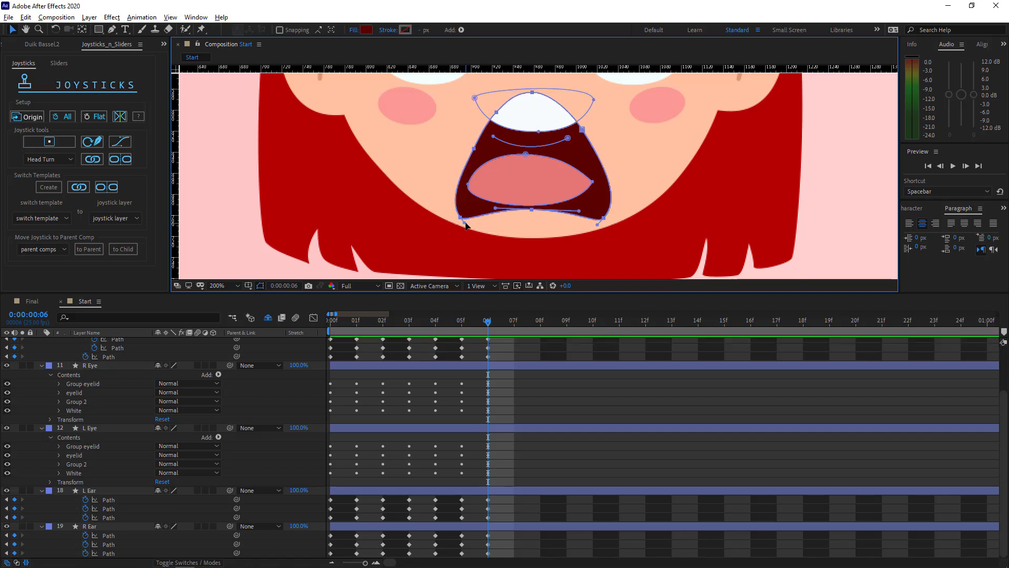
pyautogui.moveTo(464, 222); pyautogui.dragTo(466, 226)
pyautogui.moveTo(597, 224); pyautogui.dragTo(596, 226)
# Even out the mouth opening's sides by moving the upper side points and adjusting their curve handles.
pyautogui.moveTo(496, 112); pyautogui.dragTo(493, 110)
pyautogui.moveTo(582, 129); pyautogui.dragTo(576, 120)
pyautogui.moveTo(474, 149); pyautogui.dragTo(470, 149)
pyautogui.click(576, 121)
pyautogui.moveTo(596, 145); pyautogui.dragTo(594, 142)
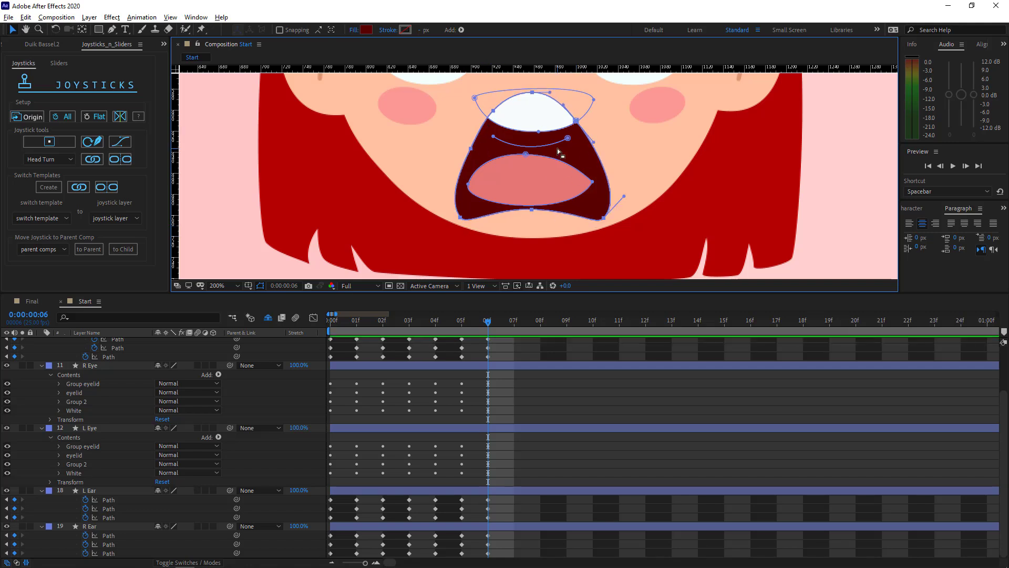
# Raise the upper points of the mouth opening above the edge of the teeth.
pyautogui.hotkey('ctrl', 't')
pyautogui.press('v')
pyautogui.scroll(-1, 542, 147)
pyautogui.scroll(1, 542, 151)
pyautogui.hotkey('ctrl', 't')
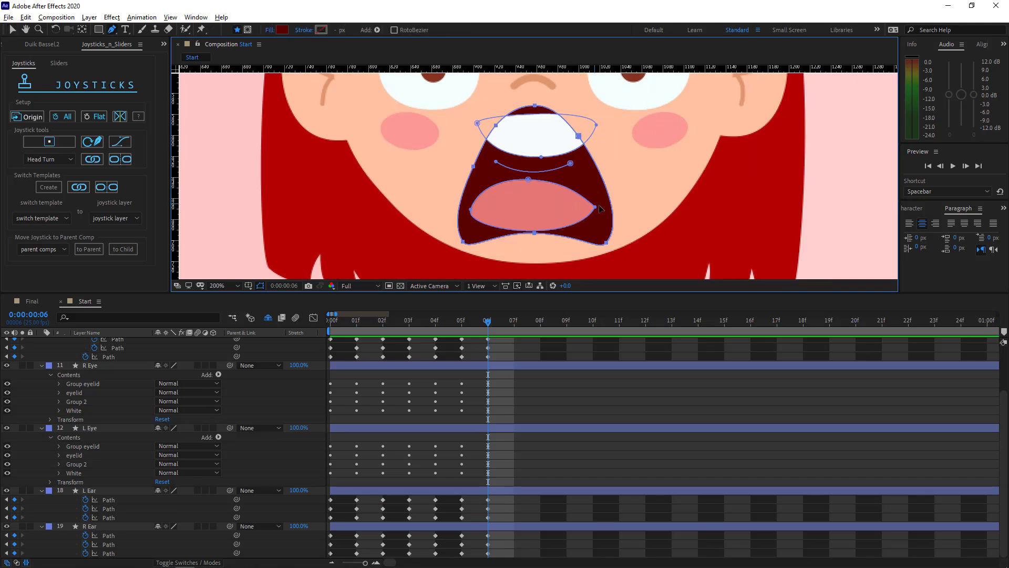
pyautogui.press('v')
# Move the tongue path down to the bottom of the mouth and widen it across the opening.
pyautogui.doubleClick(529, 180)
pyautogui.moveTo(531, 199); pyautogui.dragTo(531, 240)
pyautogui.moveTo(598, 249); pyautogui.dragTo(619, 249)
pyautogui.click(53, 389)
pyautogui.scroll(-1, 540, 209)
pyautogui.scroll(1, 543, 178)
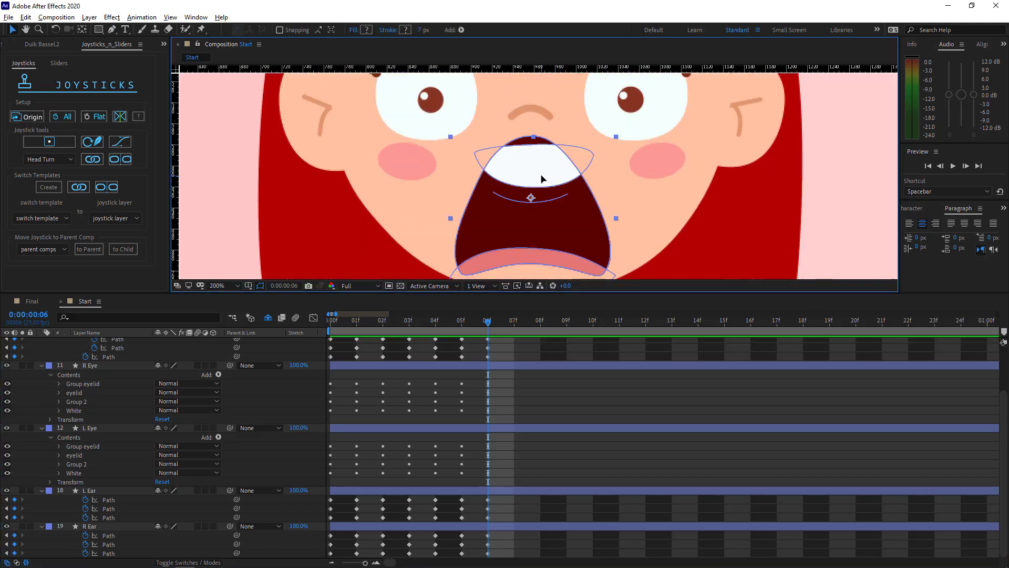
# Move the teeth path up to the top edge of the mouth opening.
pyautogui.hotkey('ctrl', 't')
pyautogui.press('v')
pyautogui.doubleClick(596, 156)
pyautogui.moveTo(560, 160); pyautogui.dragTo(547, 140)
pyautogui.press('F2')
# Bend the mouth's central line path into an upward arch by adjusting the handles of its end points.
pyautogui.click(505, 248)
pyautogui.press('g')
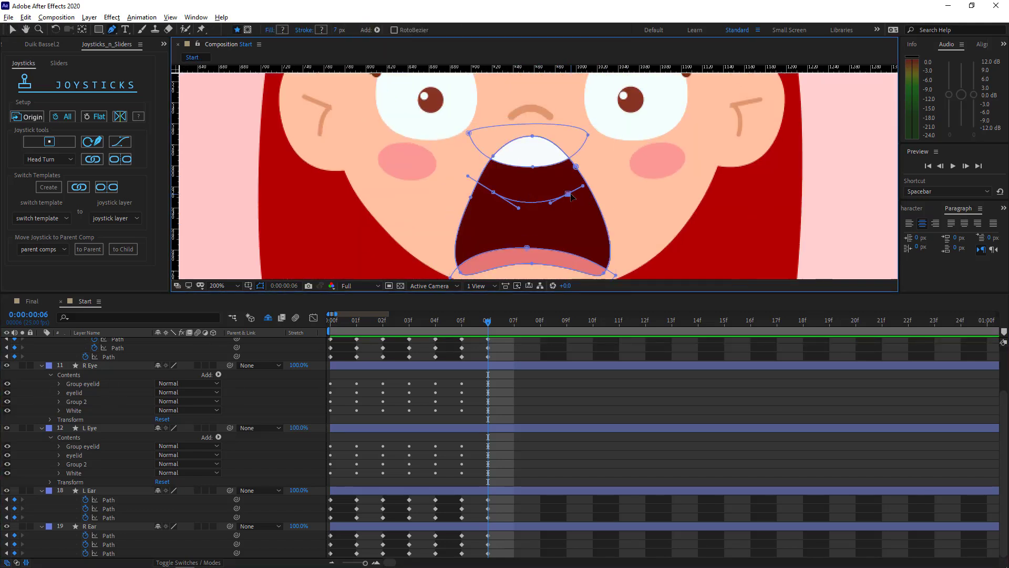
pyautogui.click(568, 193)
pyautogui.moveTo(548, 206); pyautogui.dragTo(546, 175)
pyautogui.moveTo(513, 205); pyautogui.dragTo(526, 136)
# Raise the teeth path further so that only a small strip of teeth shows in the mouth.
pyautogui.scroll(-2, 554, 219)
pyautogui.scroll(2, 554, 219)
pyautogui.click(533, 167)
pyautogui.press('v')
pyautogui.doubleClick(533, 167)
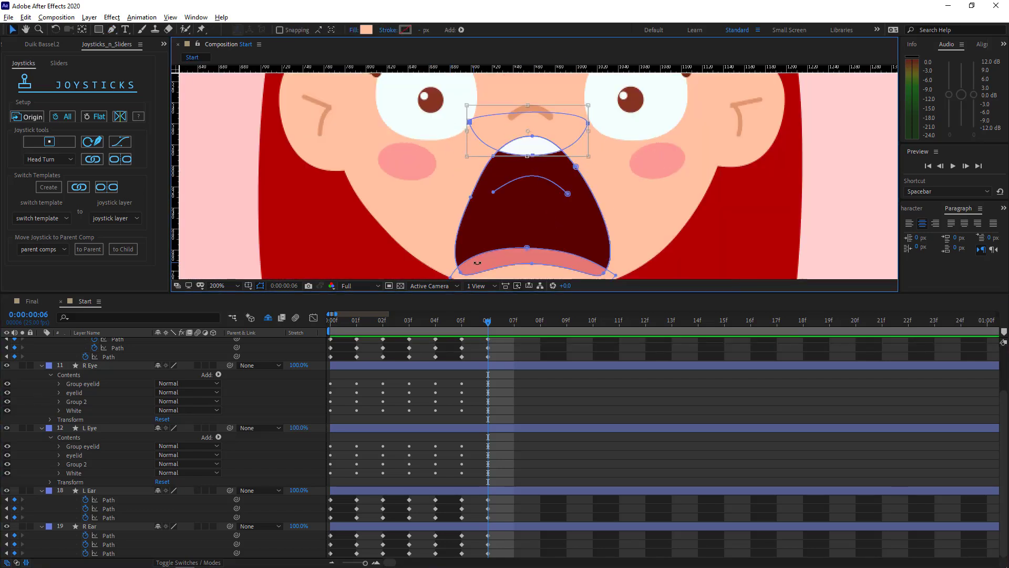
pyautogui.press('Return')
# Fine-tune the curves at the mouth opening's lower corners.
pyautogui.moveTo(568, 247); pyautogui.dragTo(626, 216)
pyautogui.press('g')
pyautogui.click(603, 235)
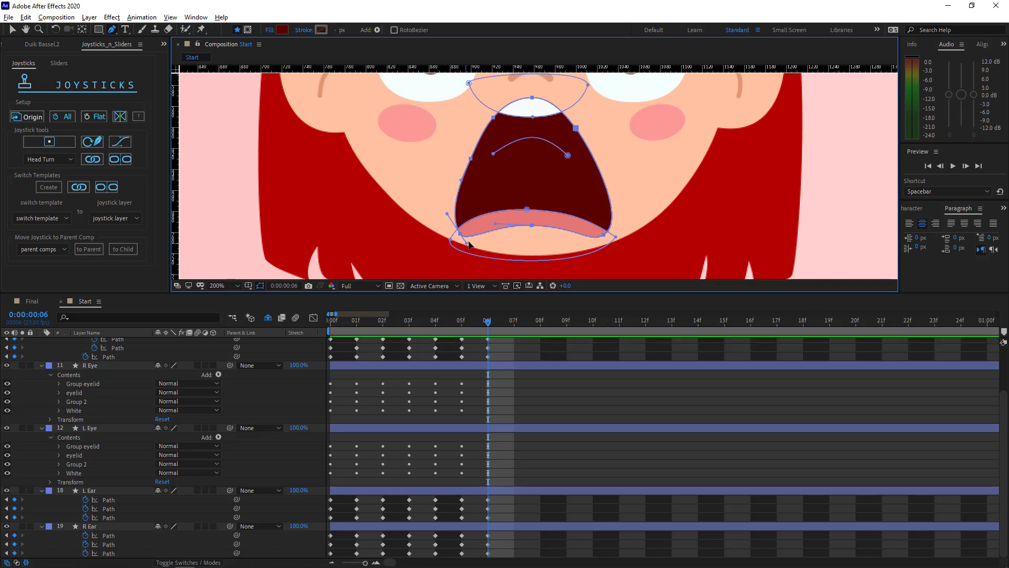
pyautogui.press('F2')
# Rotate the L Ear's paths clockwise, move them down, and place a horizontal guide at the ear's upper edge.
pyautogui.scroll(-1, 563, 225)
pyautogui.click(652, 175)
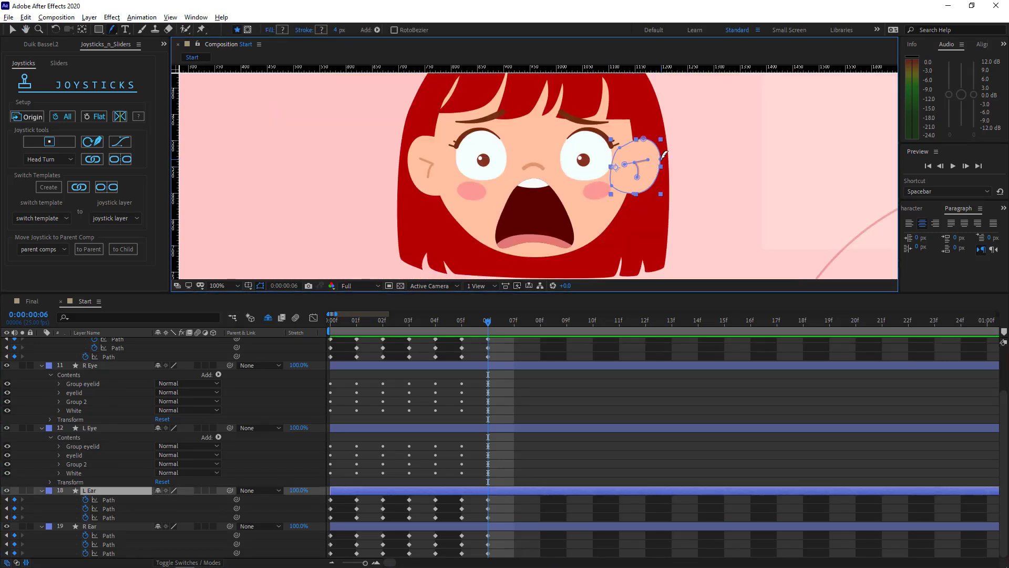
pyautogui.click(662, 159)
pyautogui.moveTo(698, 134); pyautogui.dragTo(605, 202)
pyautogui.hotkey('ctrl', 't')
pyautogui.scroll(1, 621, 203)
pyautogui.moveTo(824, 174); pyautogui.dragTo(811, 216)
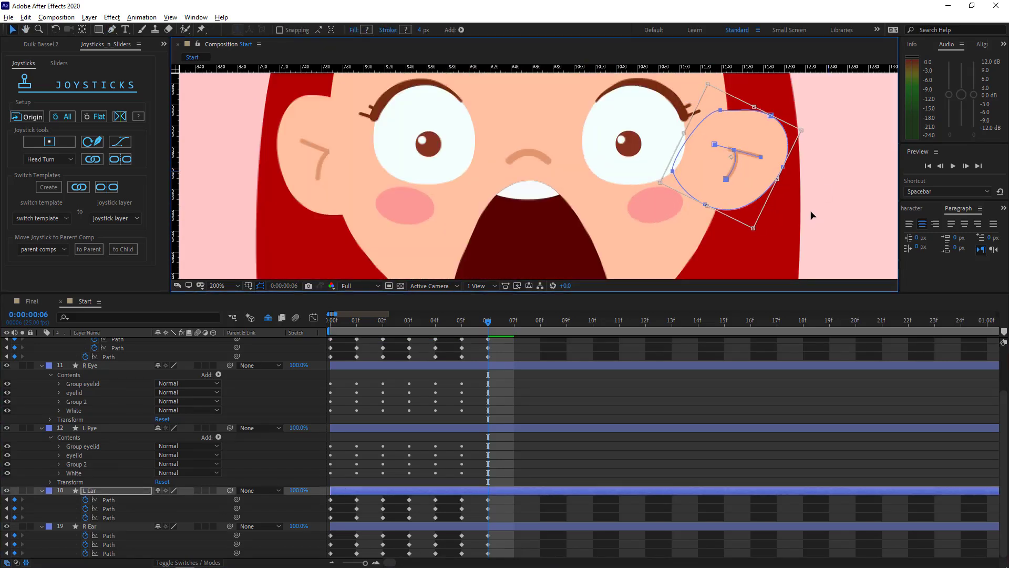
pyautogui.moveTo(750, 146); pyautogui.dragTo(750, 189)
pyautogui.moveTo(770, 68); pyautogui.dragTo(870, 109)
# Copy the R Ear's path keyframes from frame 4 and paste them at frame 6.
pyautogui.click(395, 137)
pyautogui.click(385, 142)
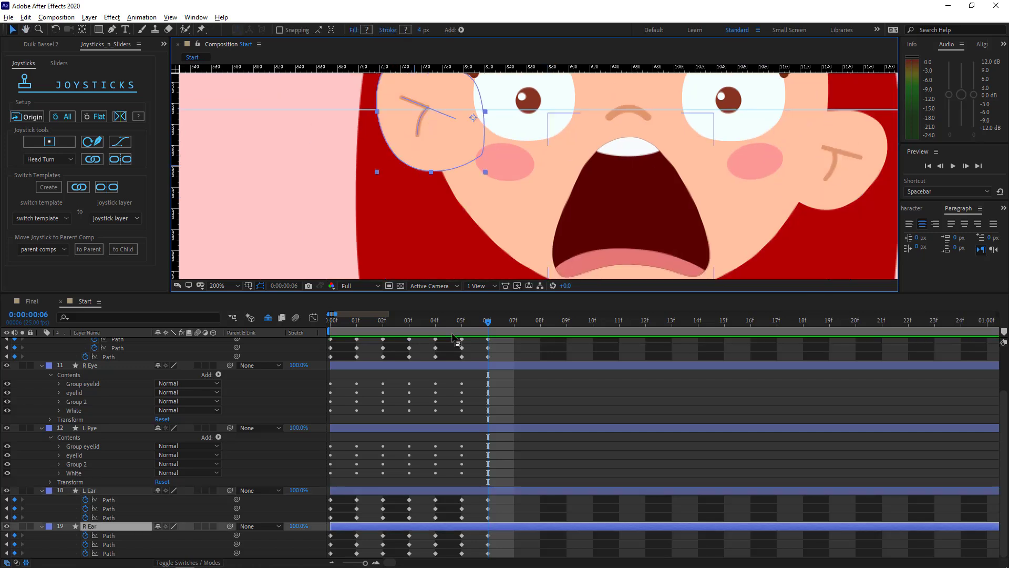
pyautogui.scroll(1, 463, 368)
pyautogui.scroll(-1, 473, 384)
pyautogui.moveTo(448, 532); pyautogui.dragTo(428, 554)
pyautogui.hotkey('ctrl', 'c')
pyautogui.hotkey('ctrl', 'v')
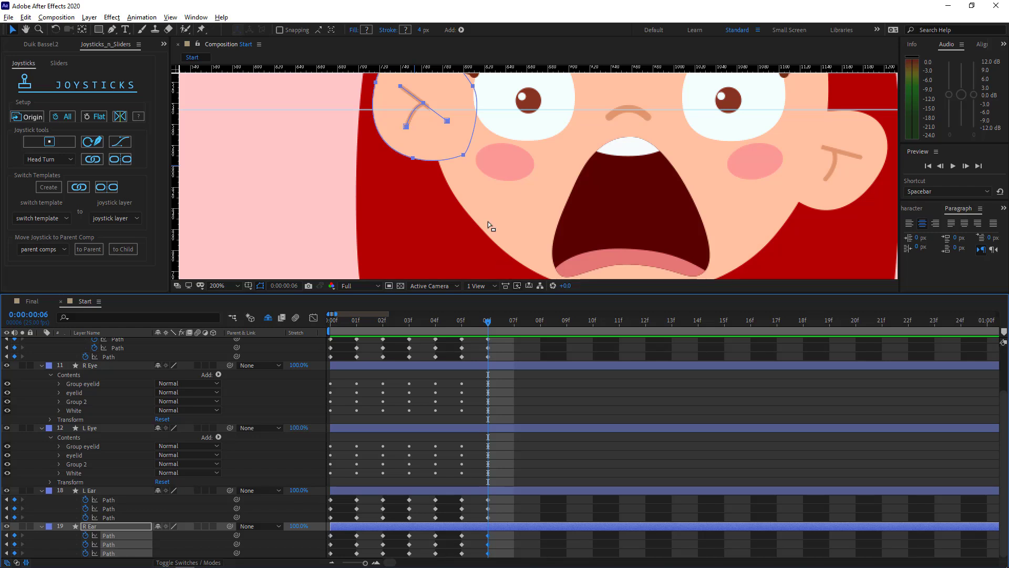
# Rotate the R Ear's paths counterclockwise and move them down until the ear's upper edge meets the guide.
pyautogui.hotkey('ctrl', 't')
pyautogui.moveTo(488, 222); pyautogui.dragTo(556, 148)
pyautogui.moveTo(458, 131); pyautogui.dragTo(489, 220)
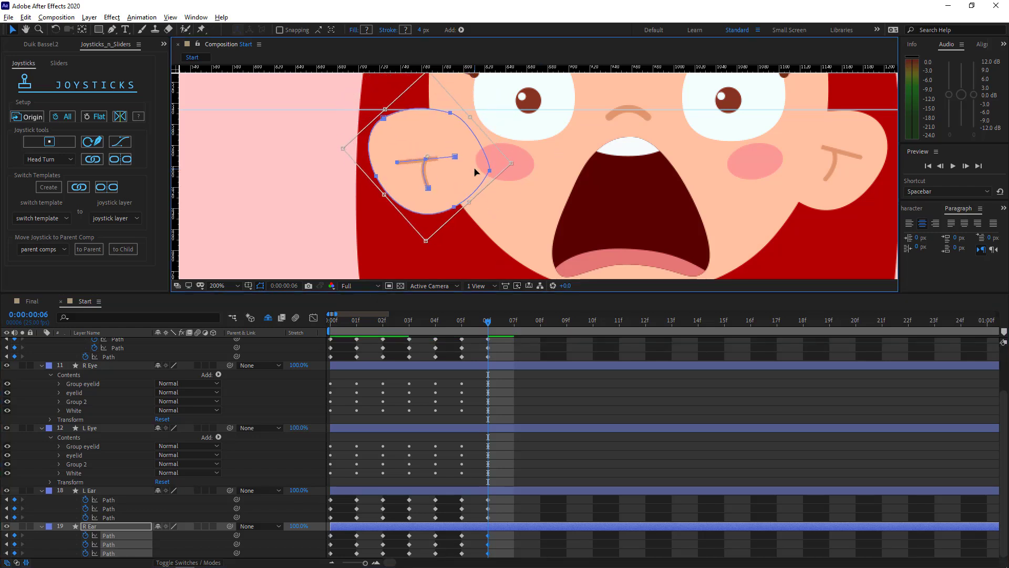
pyautogui.moveTo(475, 171); pyautogui.dragTo(473, 174)
pyautogui.click(105, 392)
pyautogui.scroll(-2, 589, 192)
pyautogui.click(629, 238)
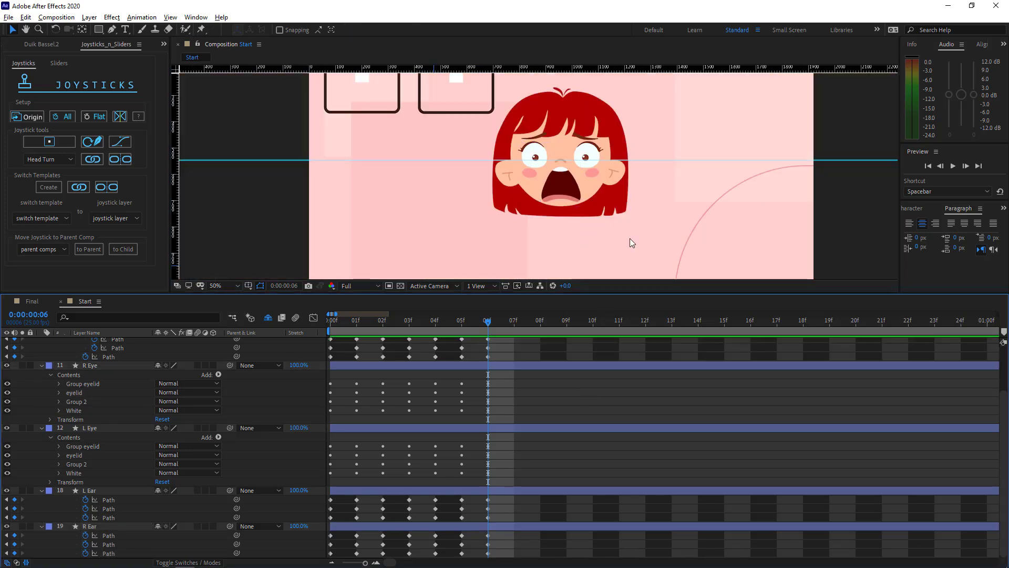
# Move the L Eyebrow path up over the hair fringe.
pyautogui.scroll(2, 570, 152)
pyautogui.moveTo(559, 188); pyautogui.dragTo(561, 233)
pyautogui.click(599, 133)
pyautogui.press('g')
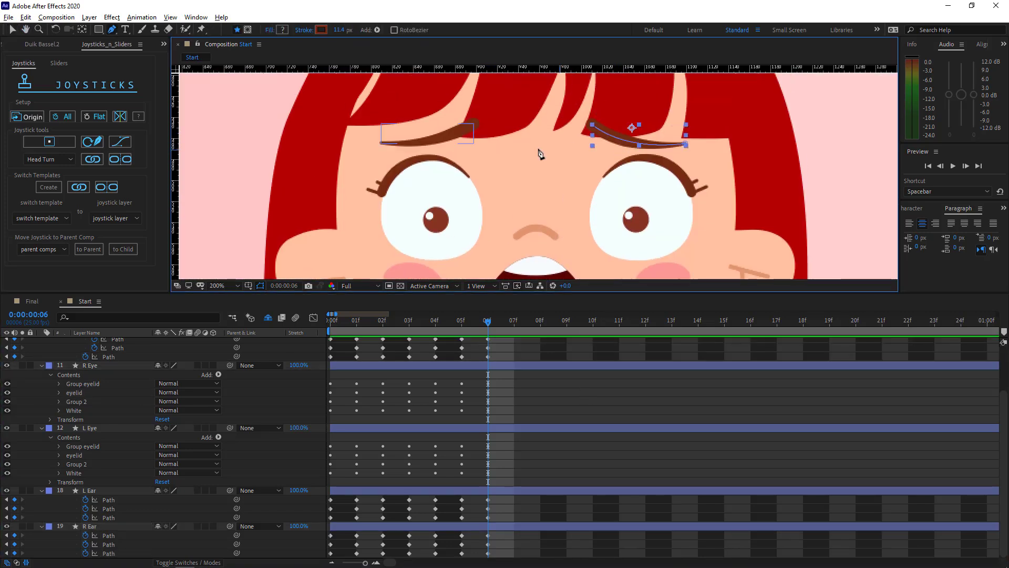
pyautogui.doubleClick(593, 125)
pyautogui.hotkey('shift', 'Up')
pyautogui.hotkey('shift', 'Up')
pyautogui.hotkey('shift', 'Up')
pyautogui.hotkey('shift', 'Up')
pyautogui.hotkey('shift', 'Up')
pyautogui.hotkey('shift', 'Up')
pyautogui.press('Return')
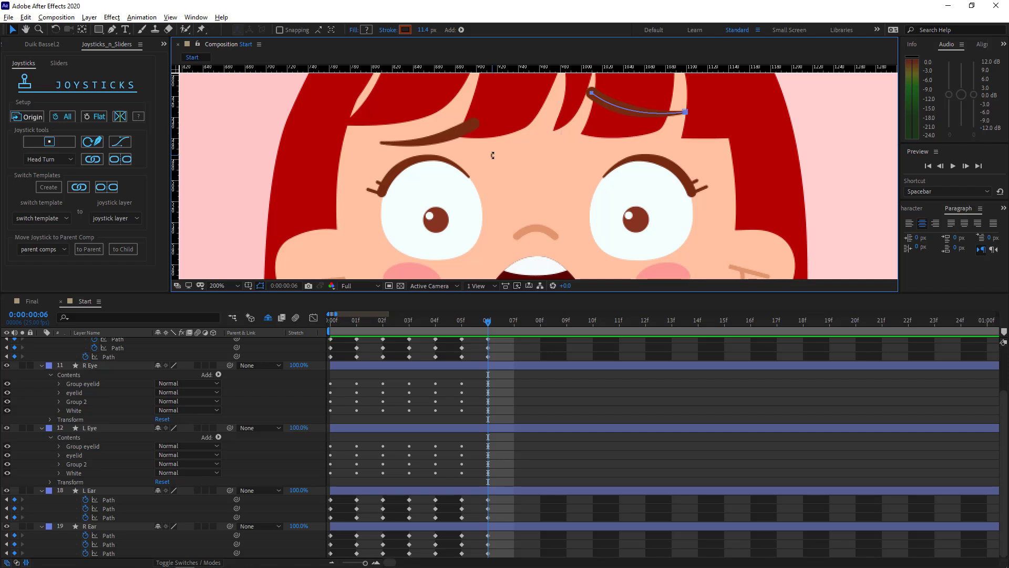
# Move the R Eyebrow path up to match the raised L Eyebrow.
pyautogui.click(467, 131)
pyautogui.press('g')
pyautogui.click(472, 124)
pyautogui.doubleClick(472, 124)
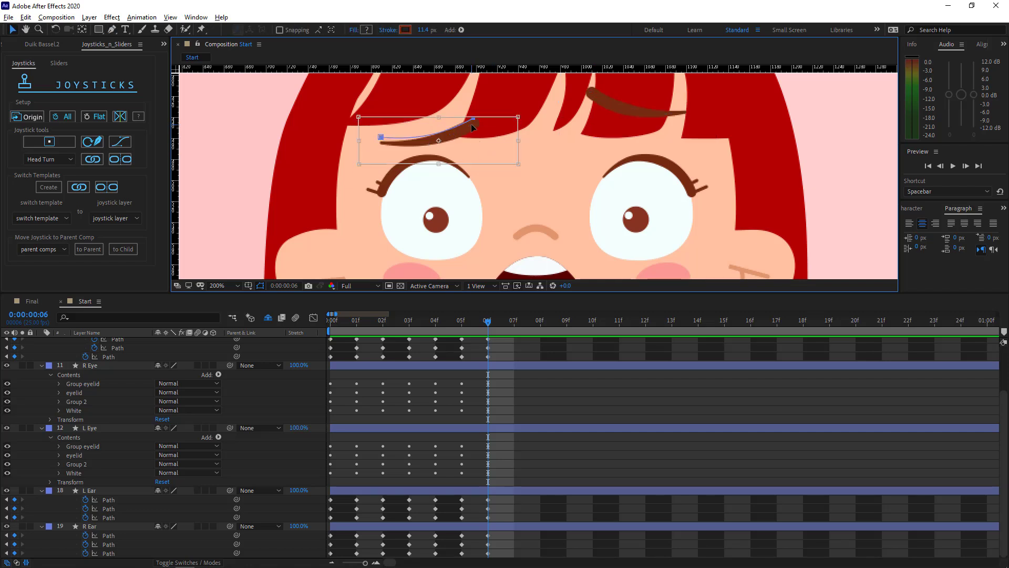
pyautogui.hotkey('shift', 'Up')
pyautogui.hotkey('shift', 'Up')
pyautogui.hotkey('shift', 'Up')
pyautogui.hotkey('shift', 'Up')
pyautogui.scroll(-2, 547, 160)
# Reveal the keyframed properties of all layers and return the time to frame 0.
pyautogui.press('v')
pyautogui.click(123, 366)
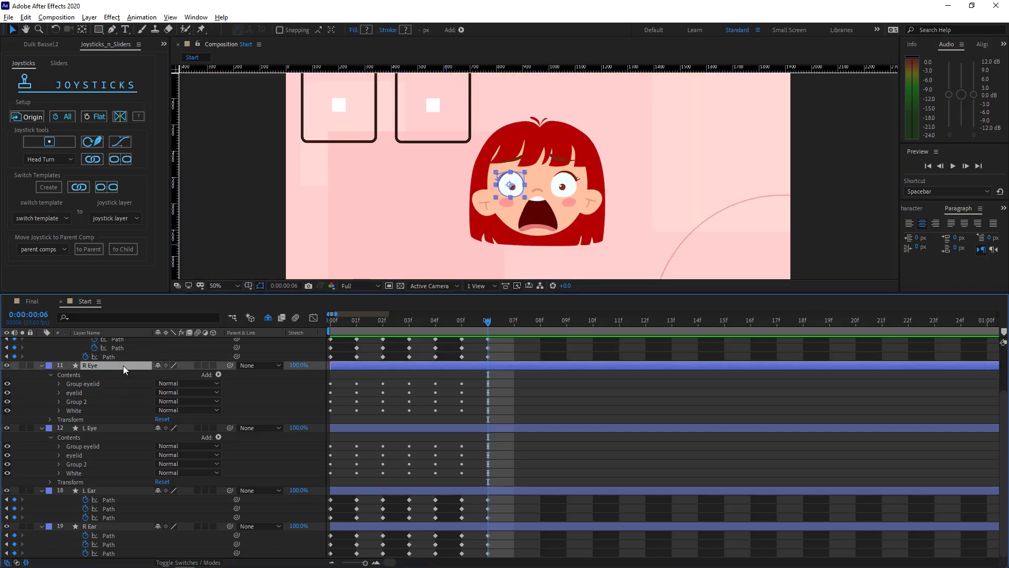
pyautogui.hotkey('ctrl', 'a')
pyautogui.press('u')
pyautogui.click(494, 427)
pyautogui.scroll(-2, 568, 240)
pyautogui.click(336, 330)
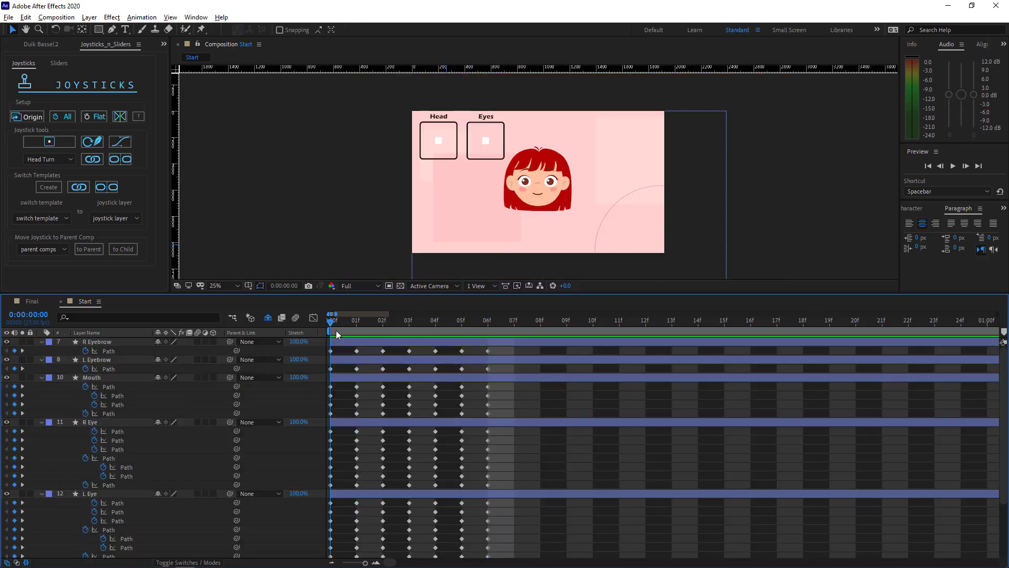
pyautogui.moveTo(451, 339); pyautogui.dragTo(331, 336)
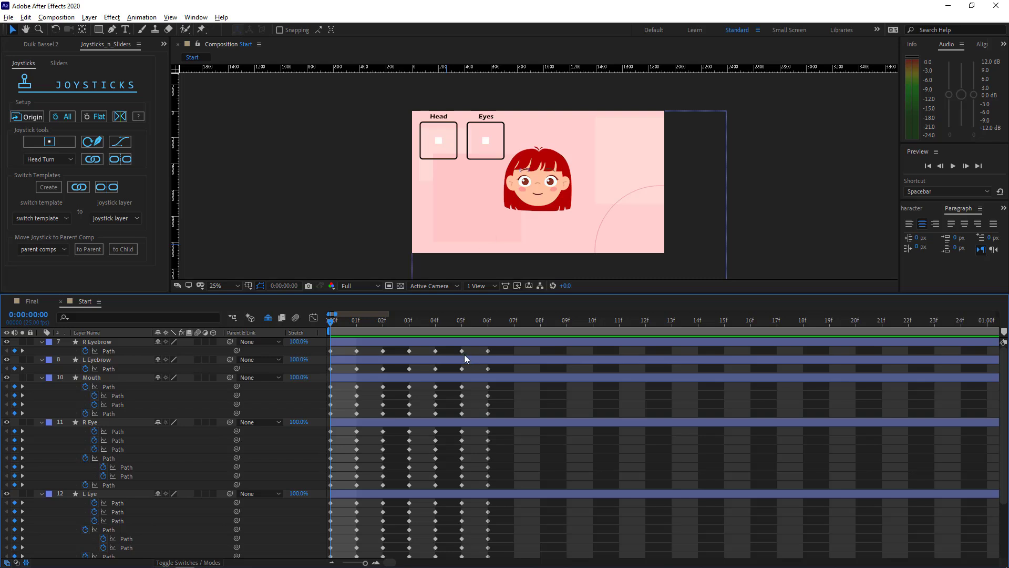
# Create a slider null named Eye Emotion from all R Eye and L Eye path keyframes and move it to the composition's upper-right area.
pyautogui.scroll(-1, 149, 436)
pyautogui.moveTo(494, 404); pyautogui.dragTo(326, 543)
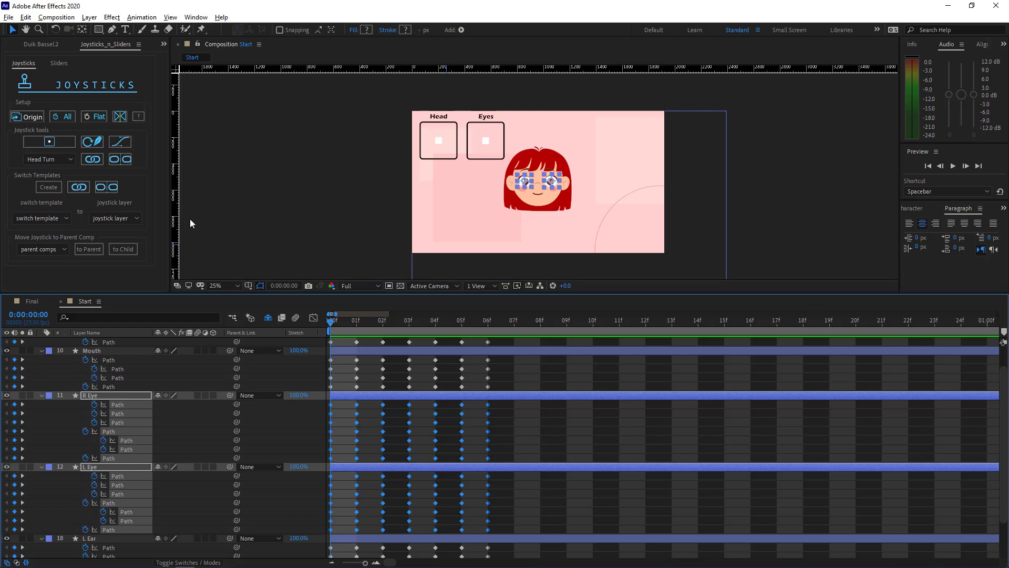
pyautogui.click(59, 64)
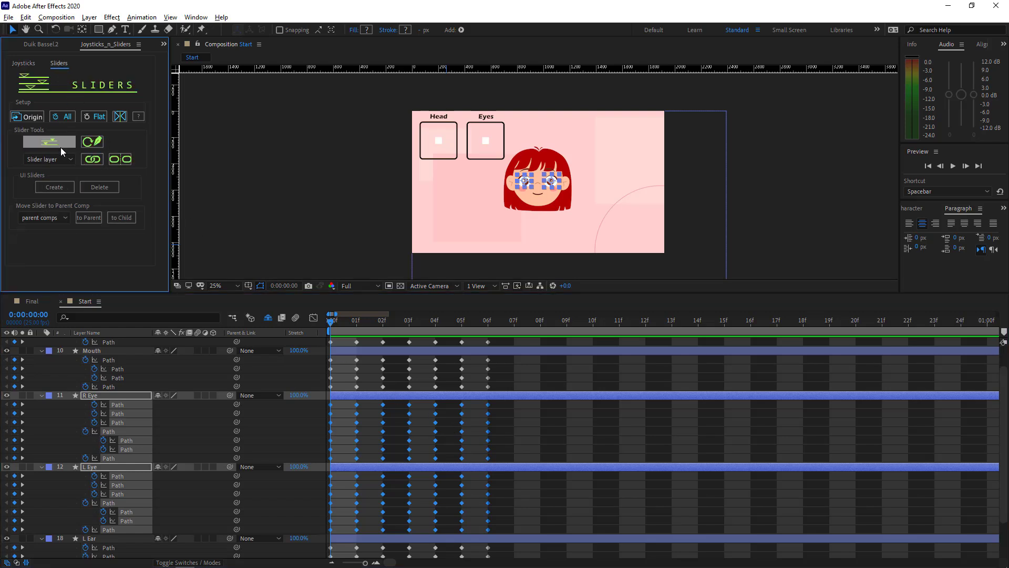
pyautogui.click(27, 141)
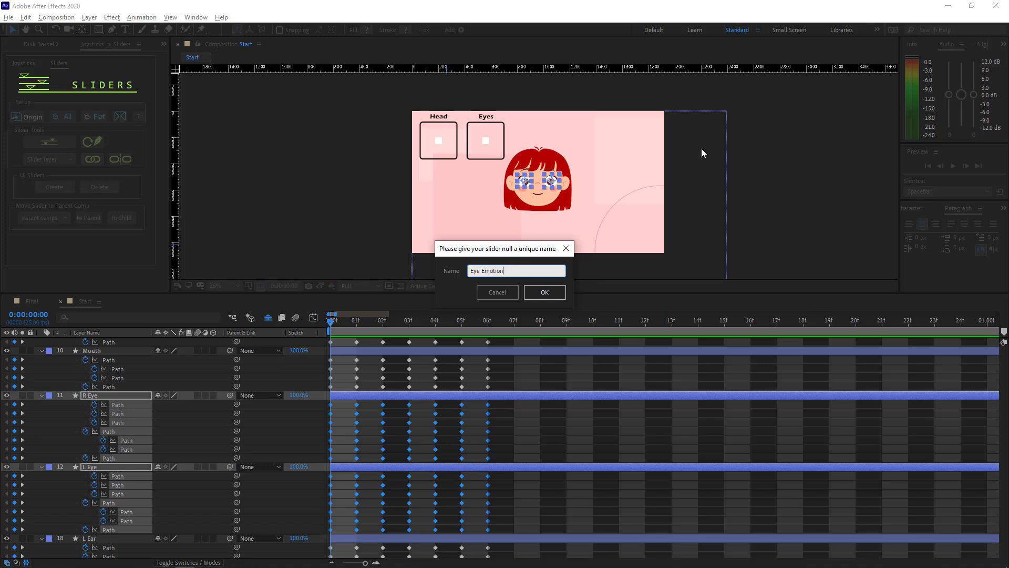
pyautogui.click(544, 292)
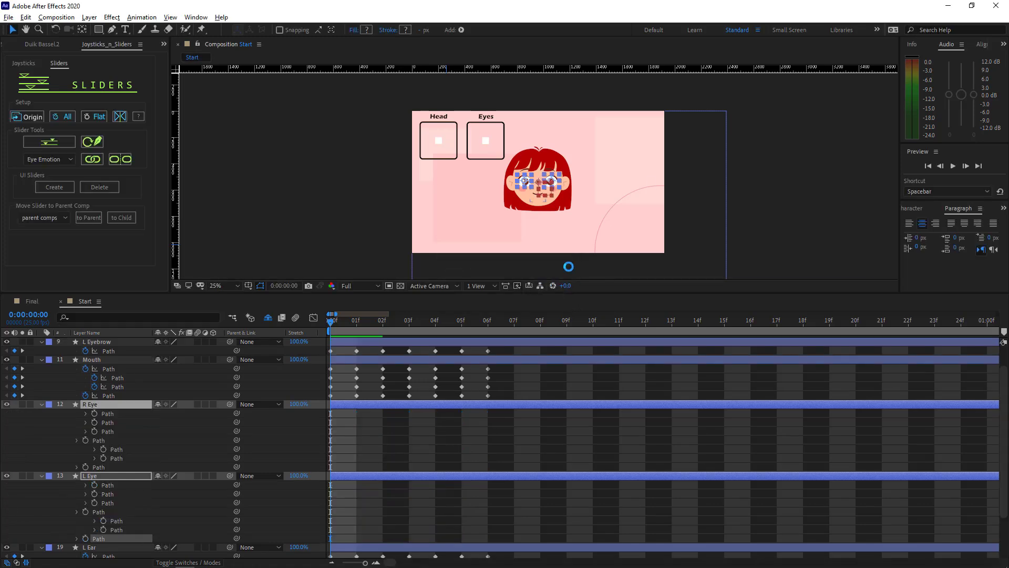
pyautogui.moveTo(618, 157); pyautogui.dragTo(648, 140)
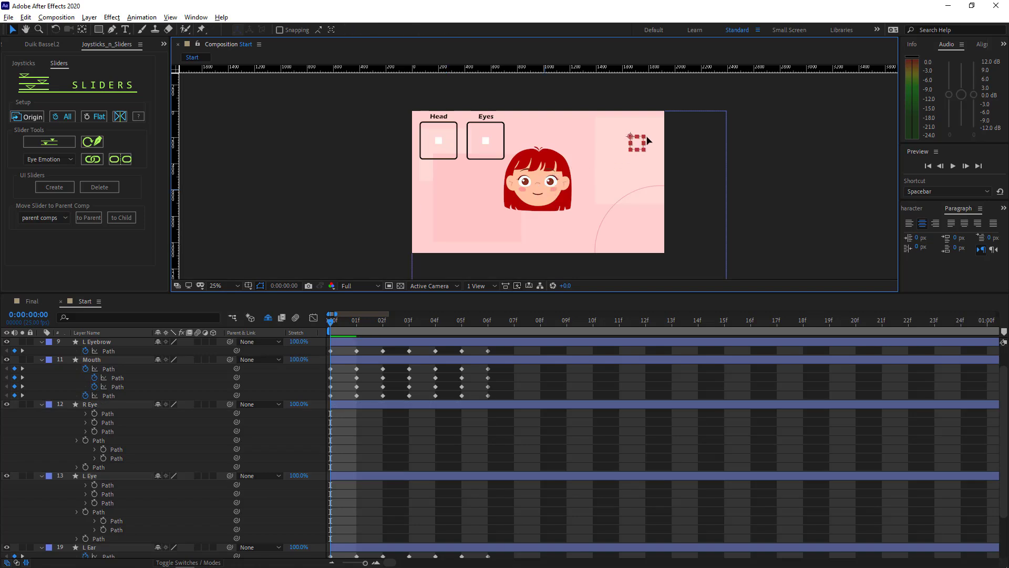
# Show the effect controls of the Eye Emotion null and expand all six slider controls.
pyautogui.click(164, 44)
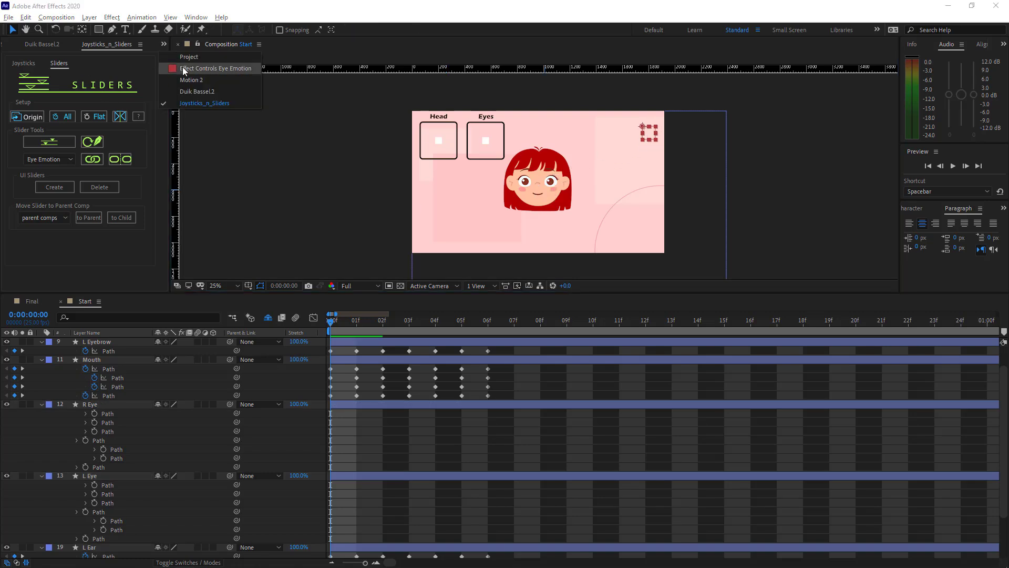
pyautogui.click(185, 67)
pyautogui.click(13, 75)
pyautogui.click(14, 107)
pyautogui.click(13, 139)
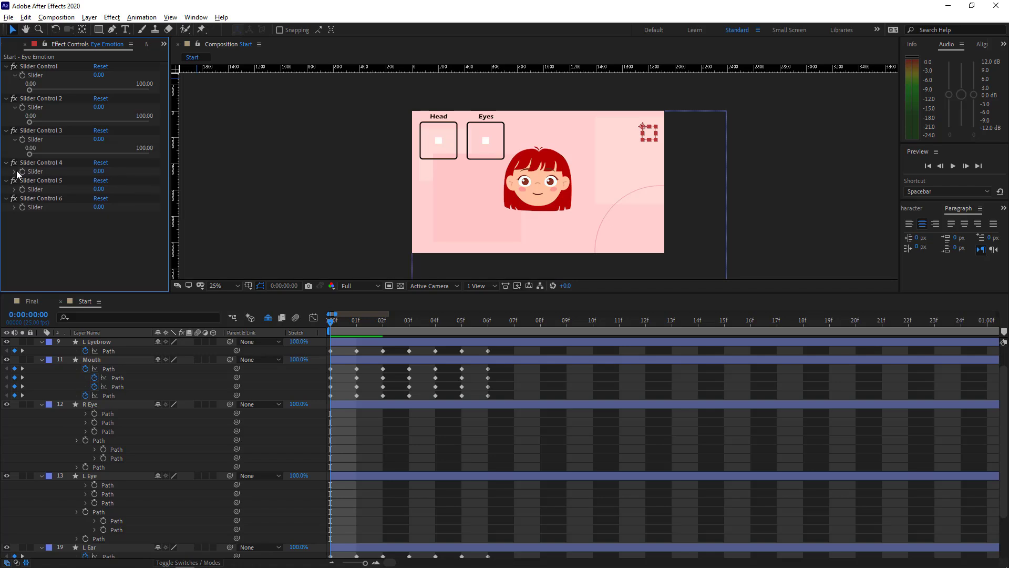
pyautogui.click(14, 171)
pyautogui.click(14, 204)
pyautogui.click(14, 236)
# Test the Eye Emotion sliders one at a time by raising each toward 100 and returning it to 0.
pyautogui.moveTo(30, 90); pyautogui.dragTo(149, 90)
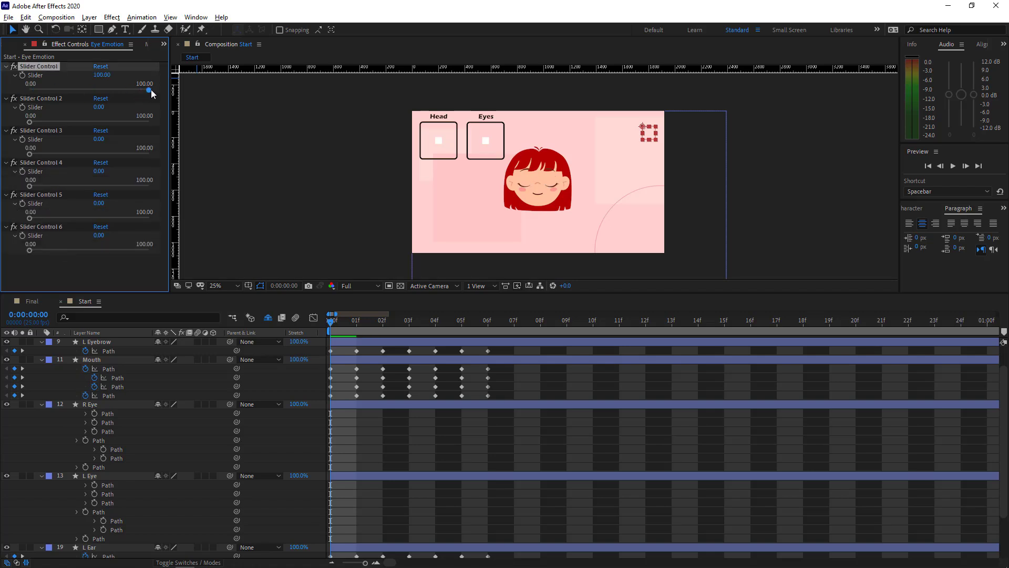
pyautogui.moveTo(29, 154); pyautogui.dragTo(111, 153)
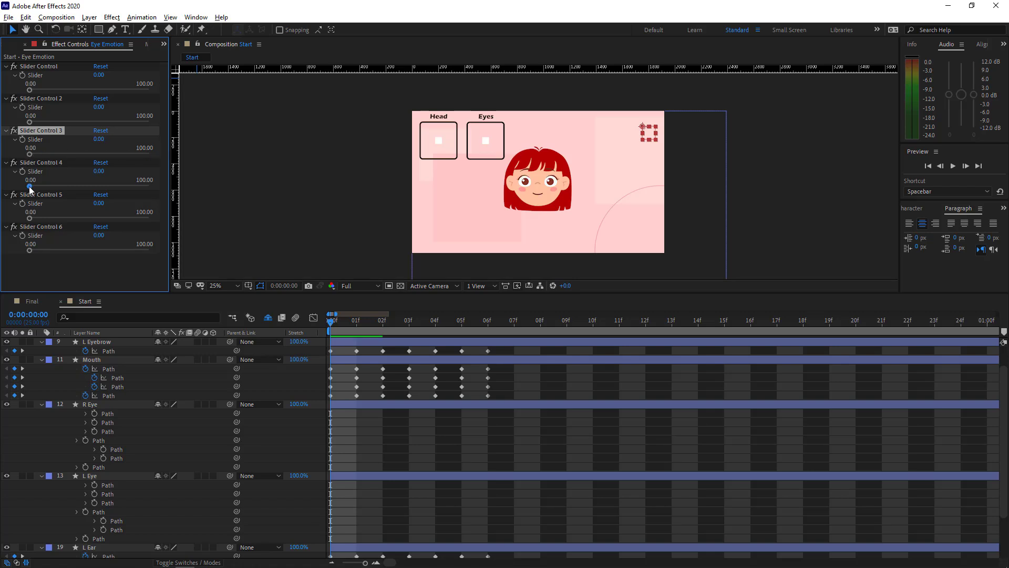
pyautogui.moveTo(30, 186); pyautogui.dragTo(177, 186)
pyautogui.moveTo(17, 189); pyautogui.dragTo(16, 188)
pyautogui.moveTo(30, 218); pyautogui.dragTo(142, 224)
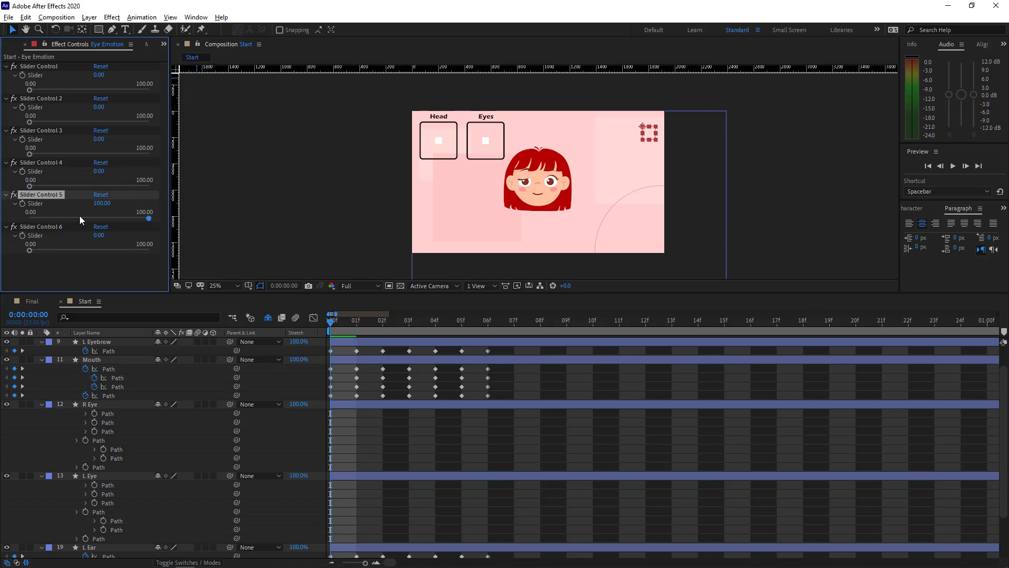
pyautogui.moveTo(30, 251); pyautogui.dragTo(171, 252)
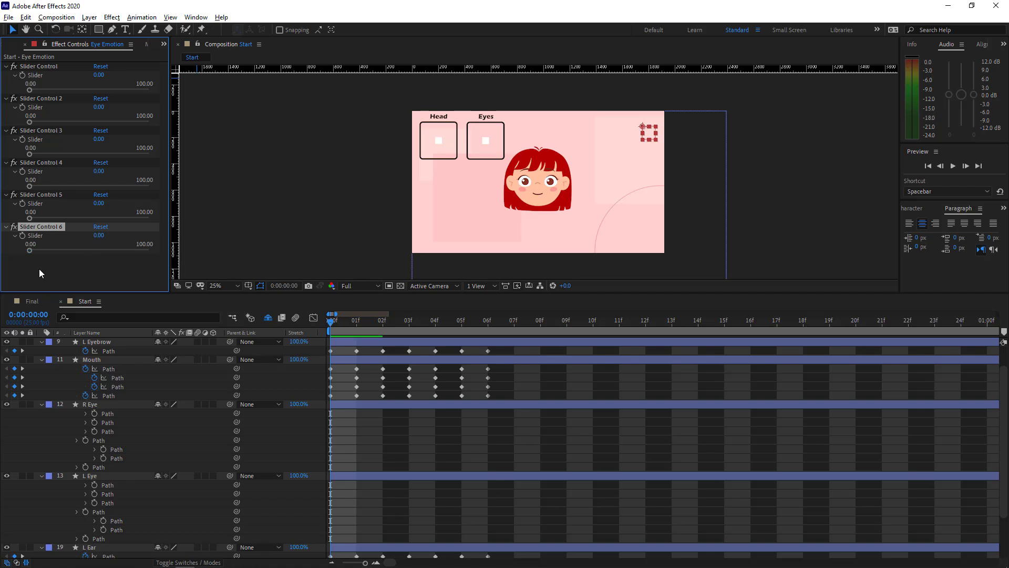
# Rename the first three Eye Emotion slider controls as Blink, Happy and Sad.
pyautogui.press('pagedown')
pyautogui.click(43, 65)
pyautogui.press('Return')
pyautogui.write('B')
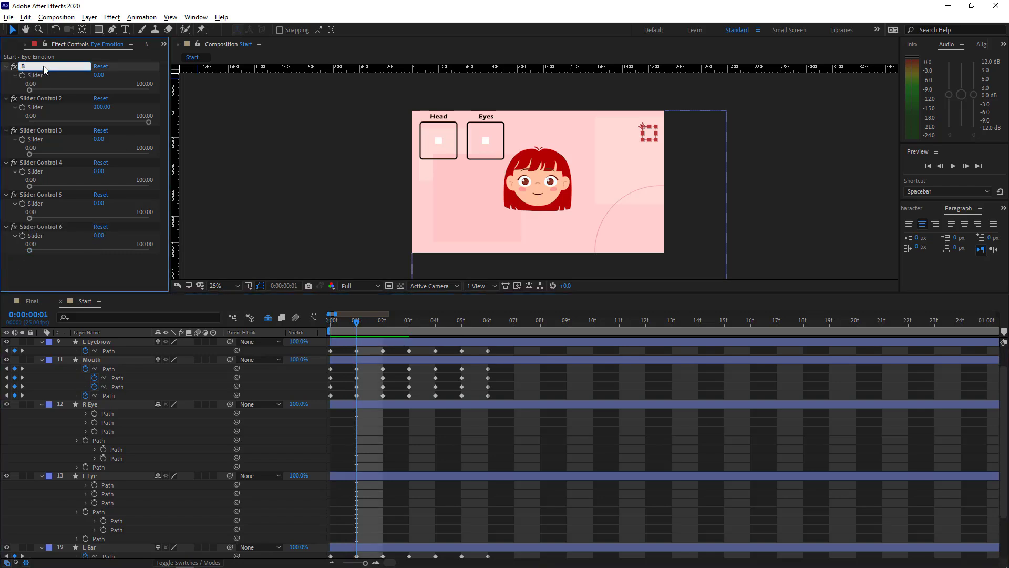
pyautogui.write('link')
pyautogui.click(33, 100)
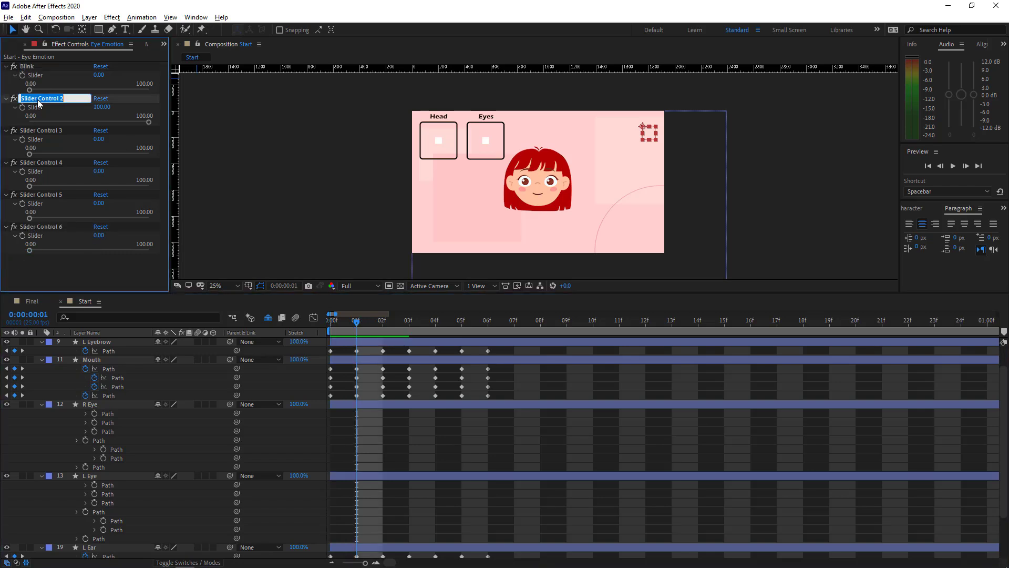
pyautogui.click(37, 131)
pyautogui.press('Return')
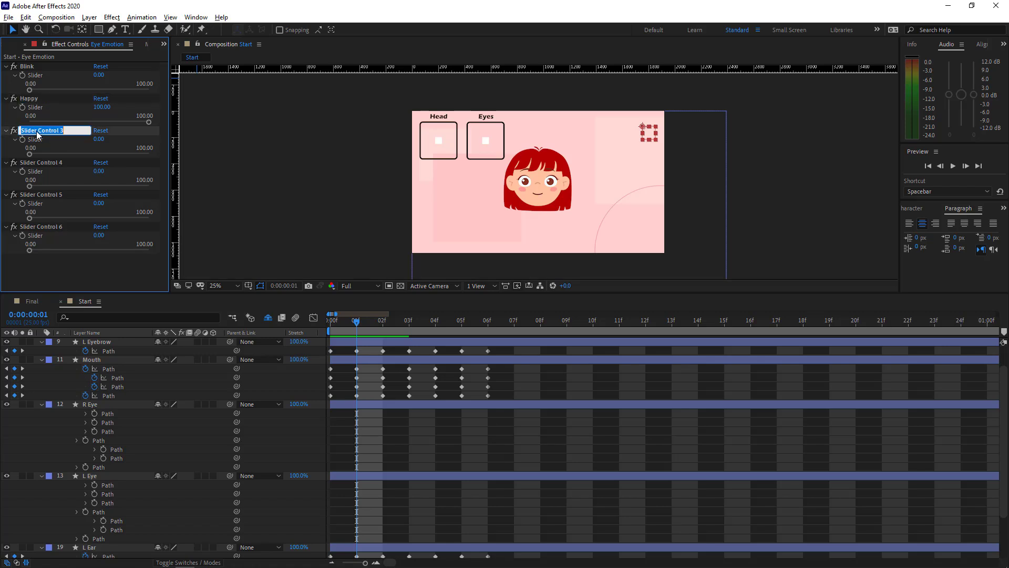
pyautogui.write('Sad')
# Rename the last three Eye Emotion slider controls as Angry, Imagine and Fear.
pyautogui.click(42, 164)
pyautogui.press('Return')
pyautogui.write('Angry')
pyautogui.click(42, 194)
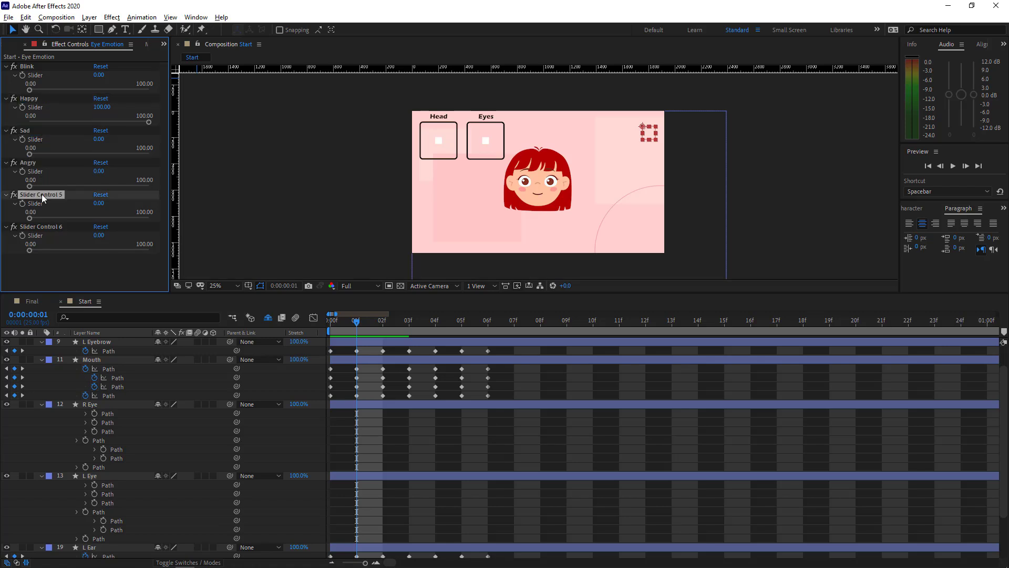
pyautogui.press('Return')
pyautogui.write('Imagine')
pyautogui.click(48, 225)
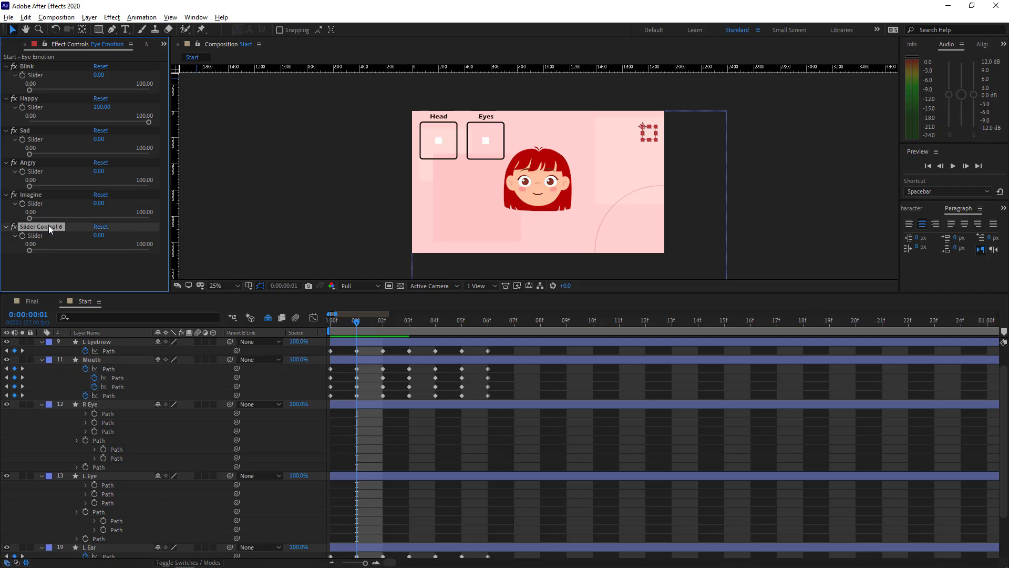
pyautogui.press('Return')
pyautogui.click(38, 261)
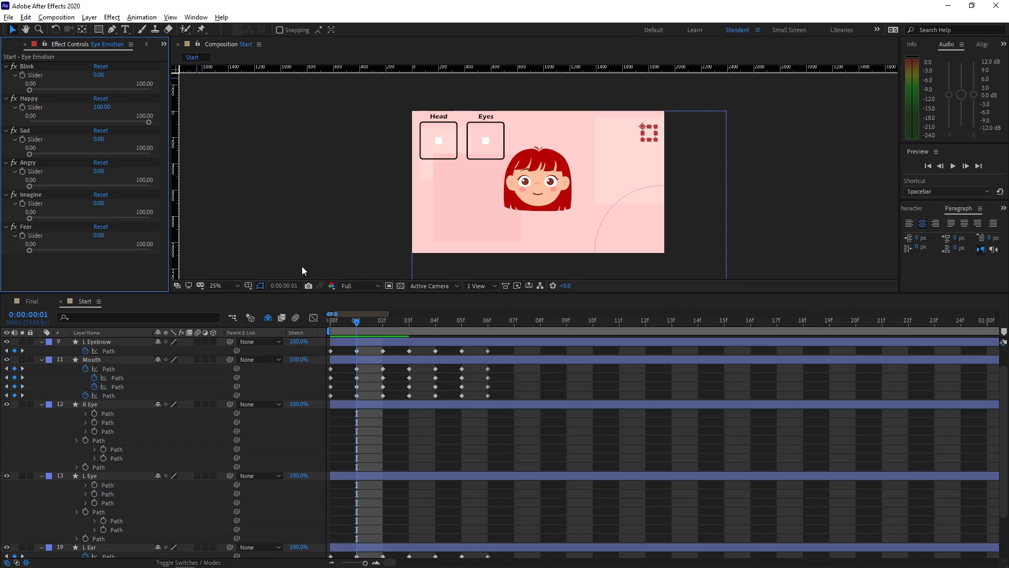
# Create a slider null named Face Emotion from all path keyframes of the eyebrows, mouth and ears.
pyautogui.click(112, 361)
pyautogui.scroll(1, 412, 436)
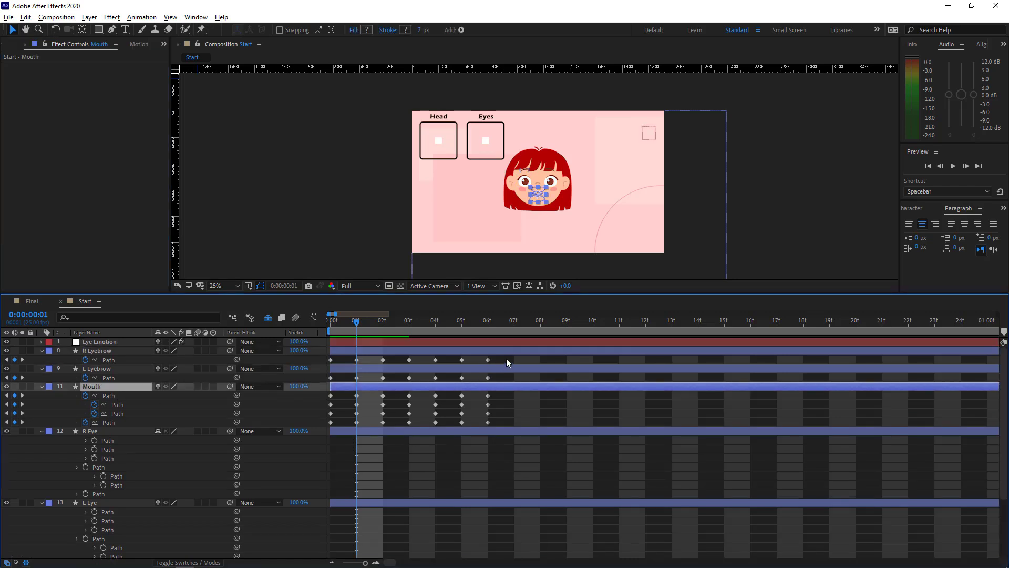
pyautogui.moveTo(507, 358); pyautogui.dragTo(360, 433)
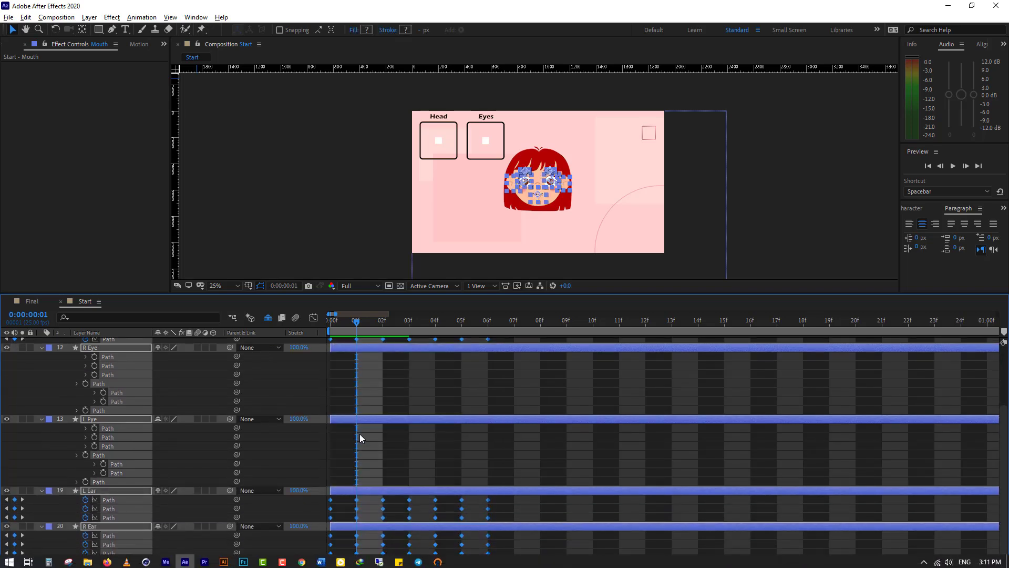
pyautogui.scroll(3, 355, 408)
pyautogui.click(161, 44)
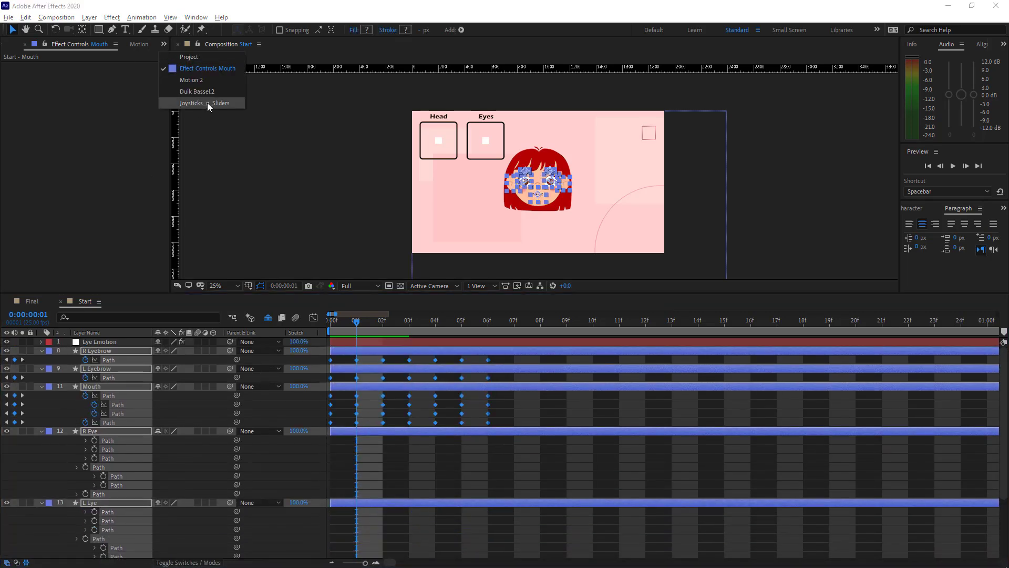
pyautogui.click(207, 103)
pyautogui.click(56, 142)
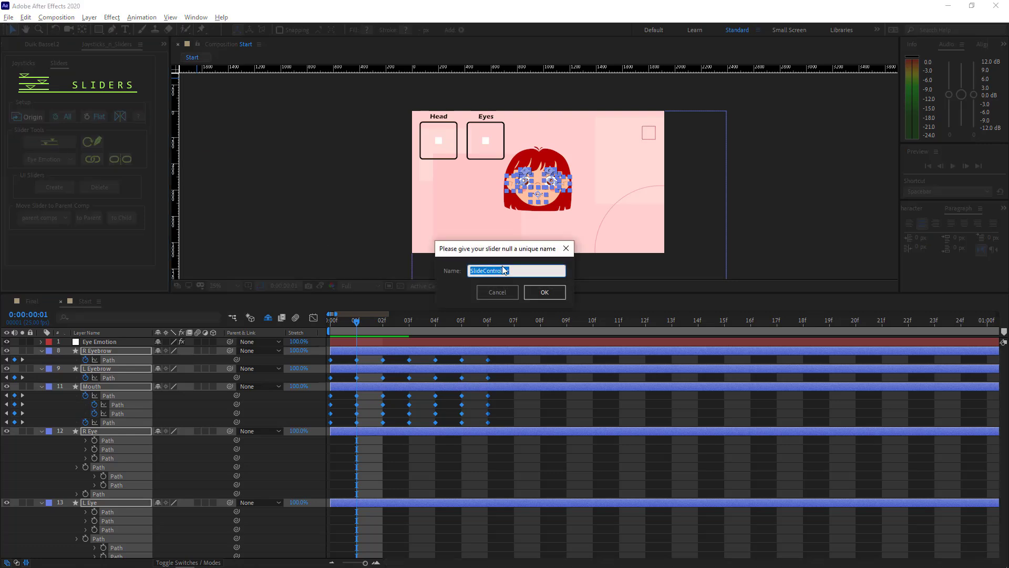
pyautogui.write('Face Emotion')
pyautogui.click(544, 292)
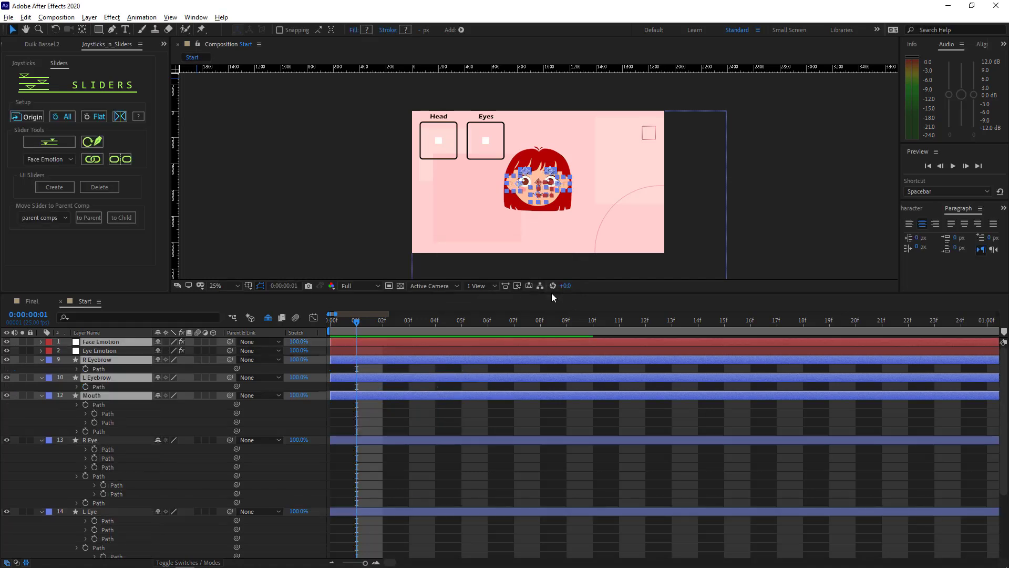
# Collapse all the layers' properties and place the Face Emotion null directly below the Eye Emotion null in the composition.
pyautogui.click(43, 377)
pyautogui.click(42, 385)
pyautogui.click(42, 396)
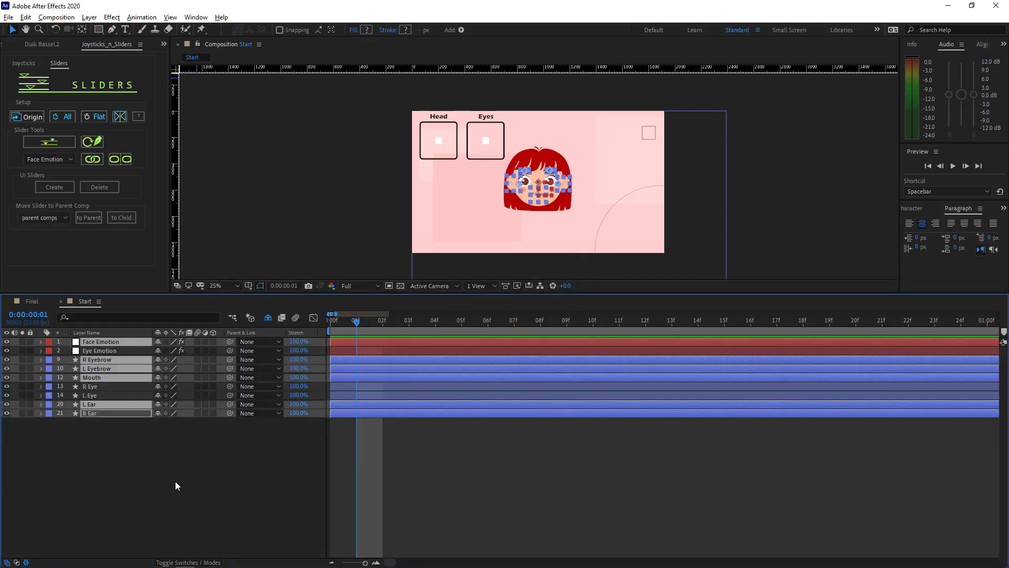
pyautogui.click(175, 481)
pyautogui.click(544, 189)
pyautogui.moveTo(544, 189); pyautogui.dragTo(649, 154)
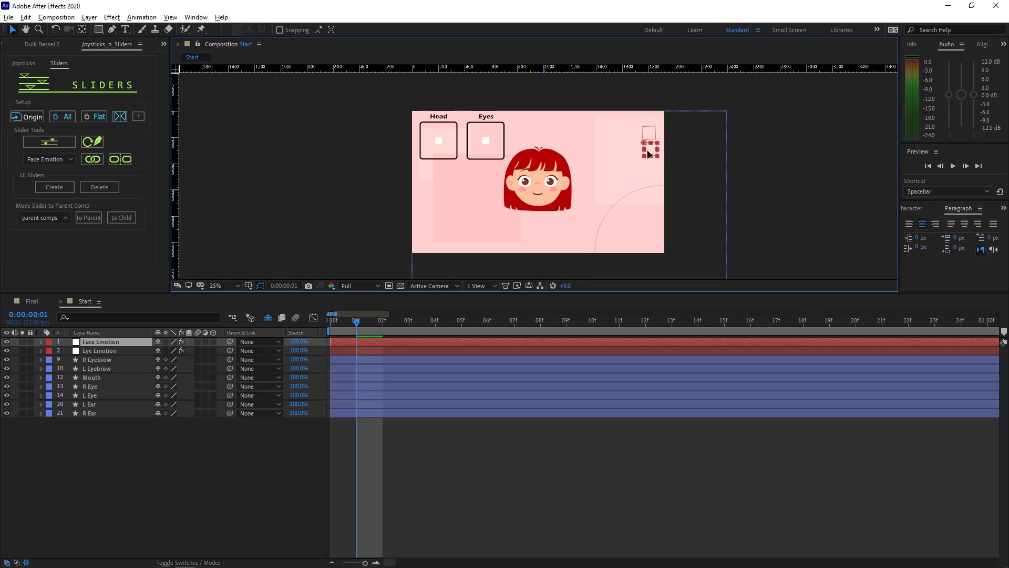
# Show the Face Emotion null's effect controls and rename its first two sliders as Blink and Happy.
pyautogui.click(163, 44)
pyautogui.click(194, 79)
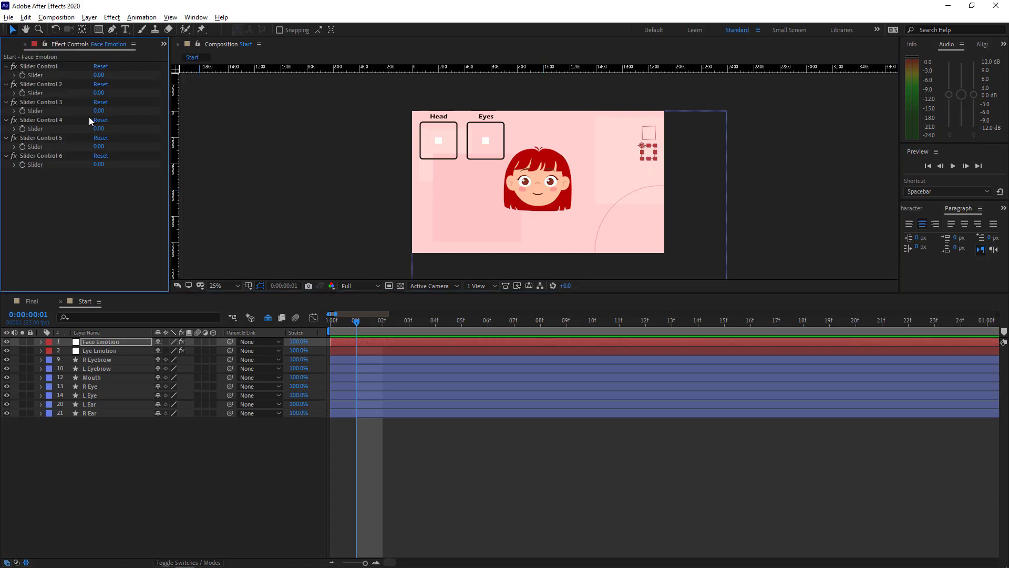
pyautogui.click(39, 64)
pyautogui.press('Return')
pyautogui.write('Blink')
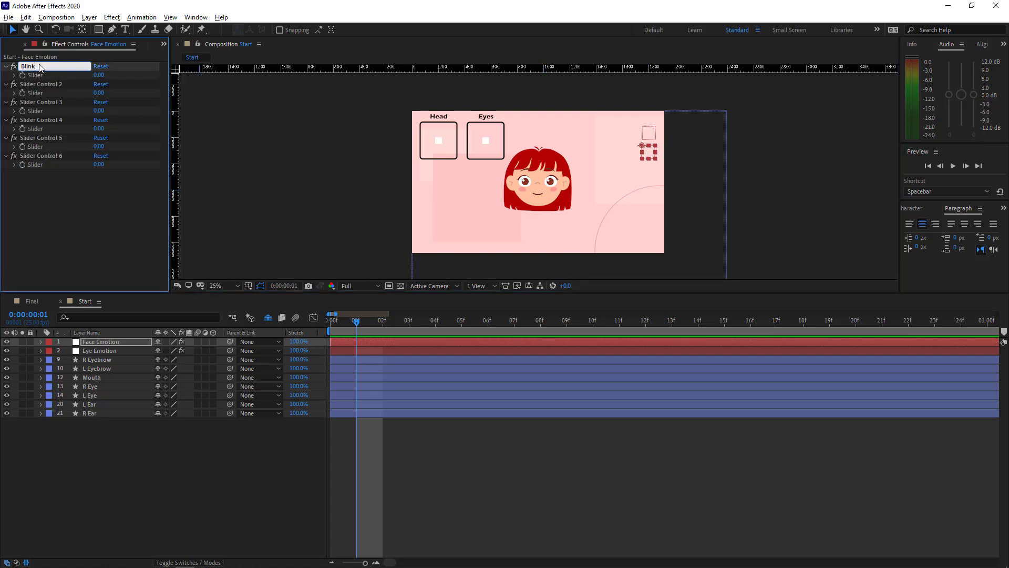
pyautogui.click(40, 84)
pyautogui.press('Return')
pyautogui.write('Happy')
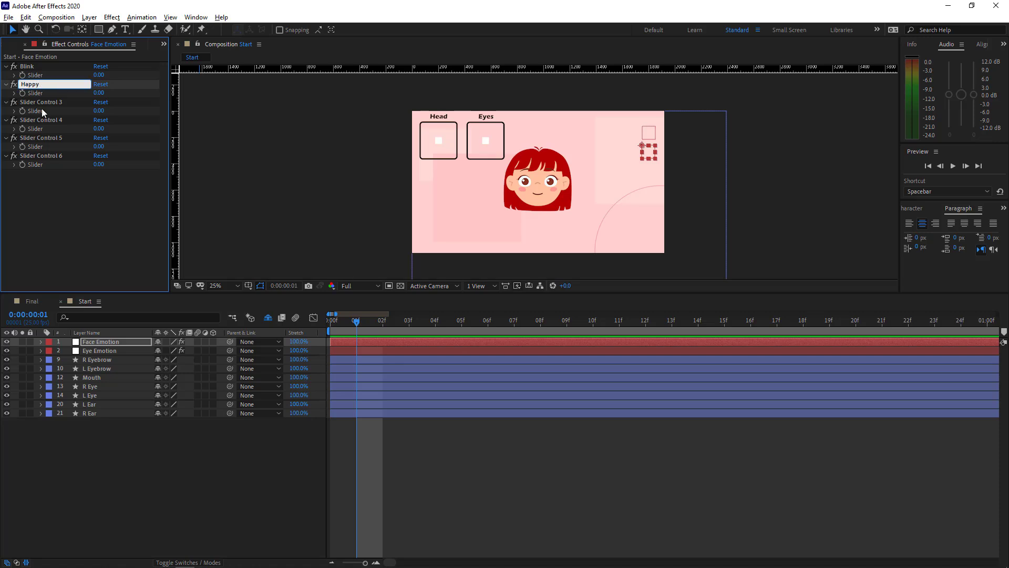
# Rename the third, fourth and fifth Face Emotion slider controls as Sad, Angry and Imagine.
pyautogui.click(46, 102)
pyautogui.press('Return')
pyautogui.write('Sad')
pyautogui.press('Return')
pyautogui.click(46, 120)
pyautogui.press('Return')
pyautogui.write('Angry')
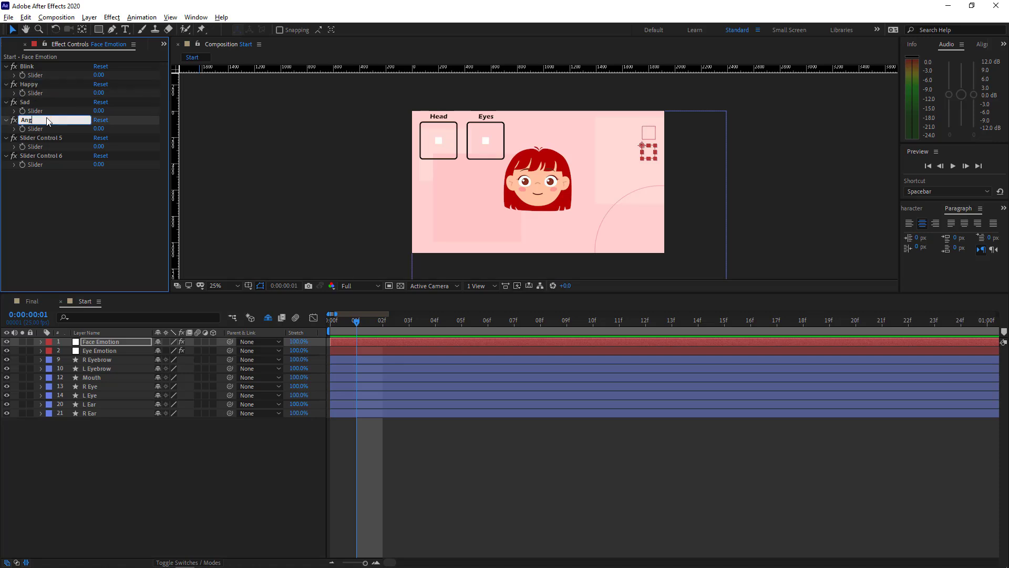
pyautogui.press('Return')
pyautogui.click(56, 139)
pyautogui.press('Return')
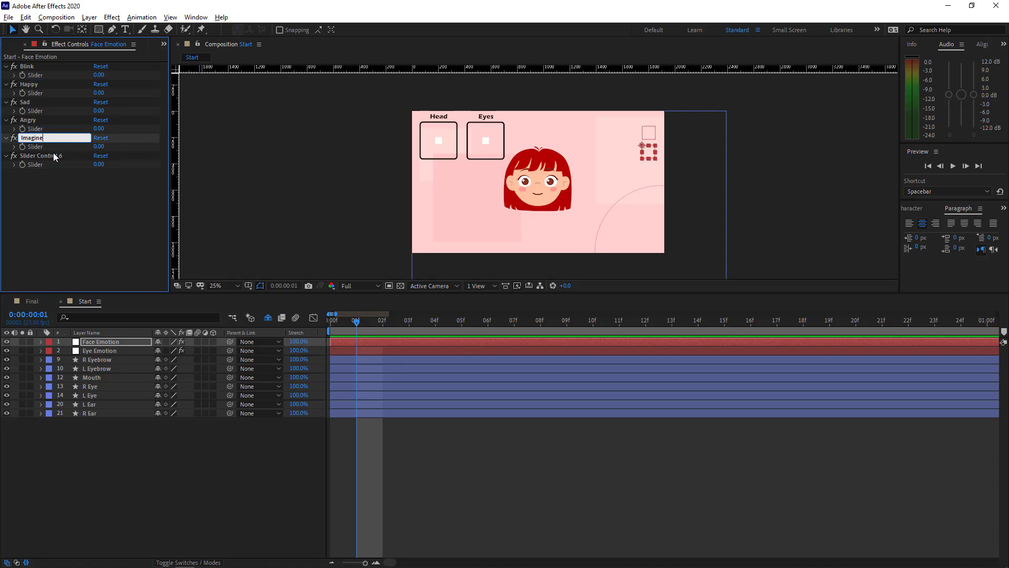